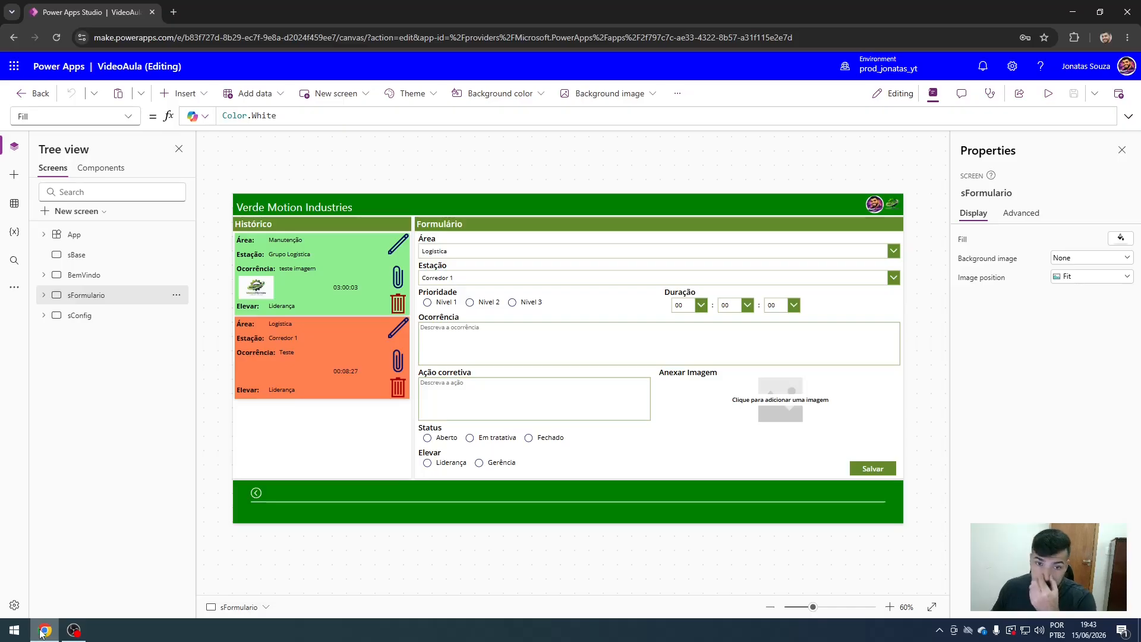
Open the SharePoint list behind the tb_ocorrencia data source.
click(14, 203)
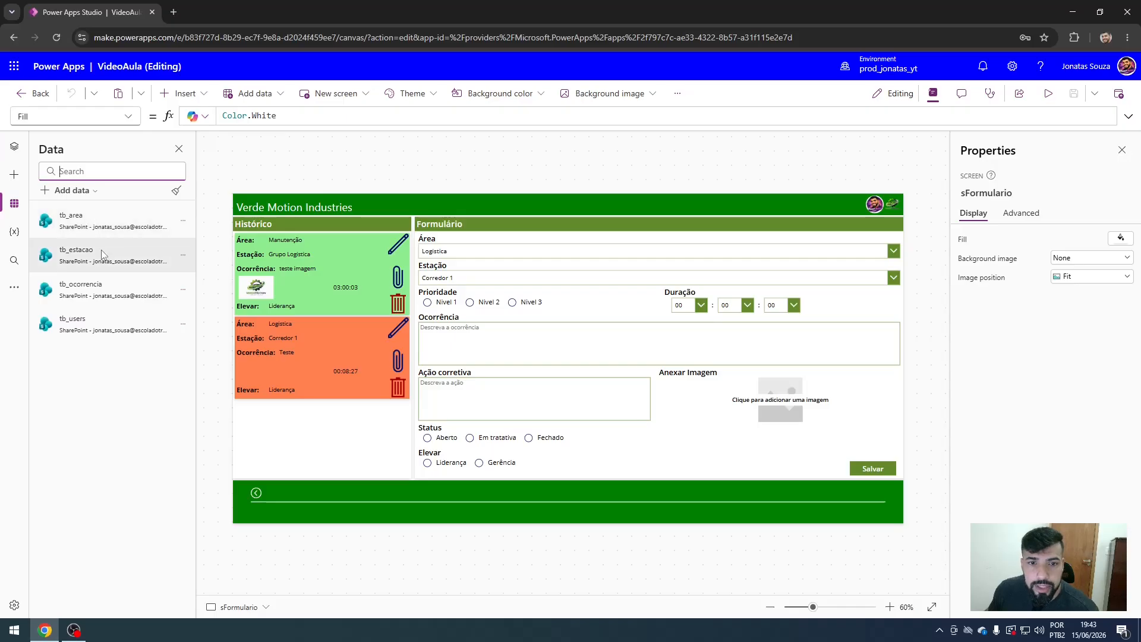
right_click(95, 301)
click(124, 307)
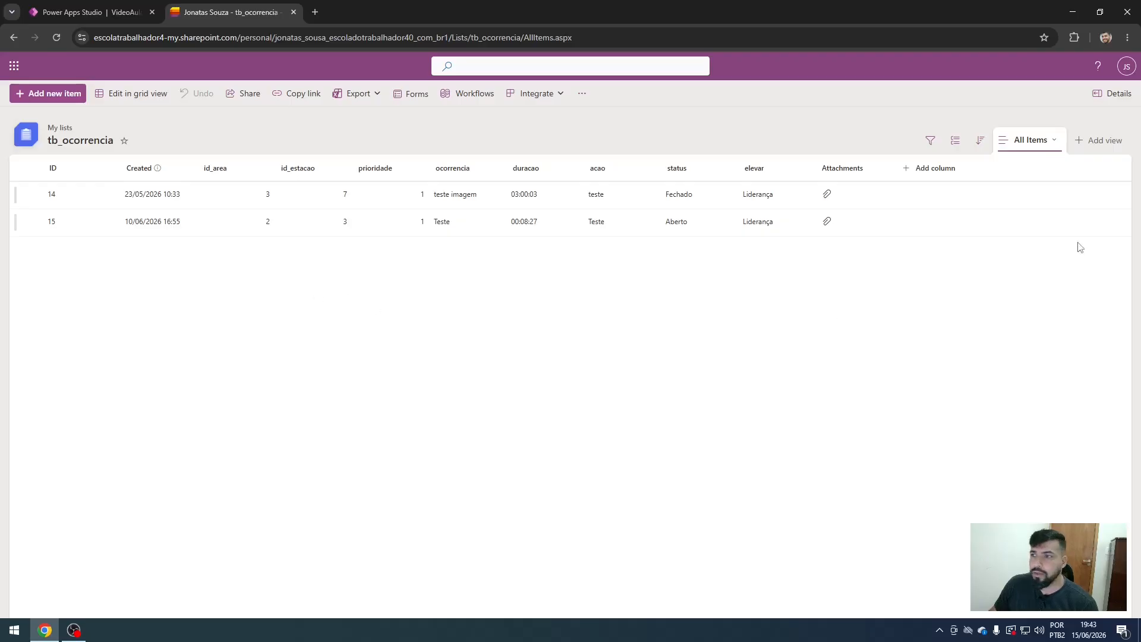
Add a Date and time column named Abertura to tb_ocorrencia, with Include Time set to Yes.
click(938, 169)
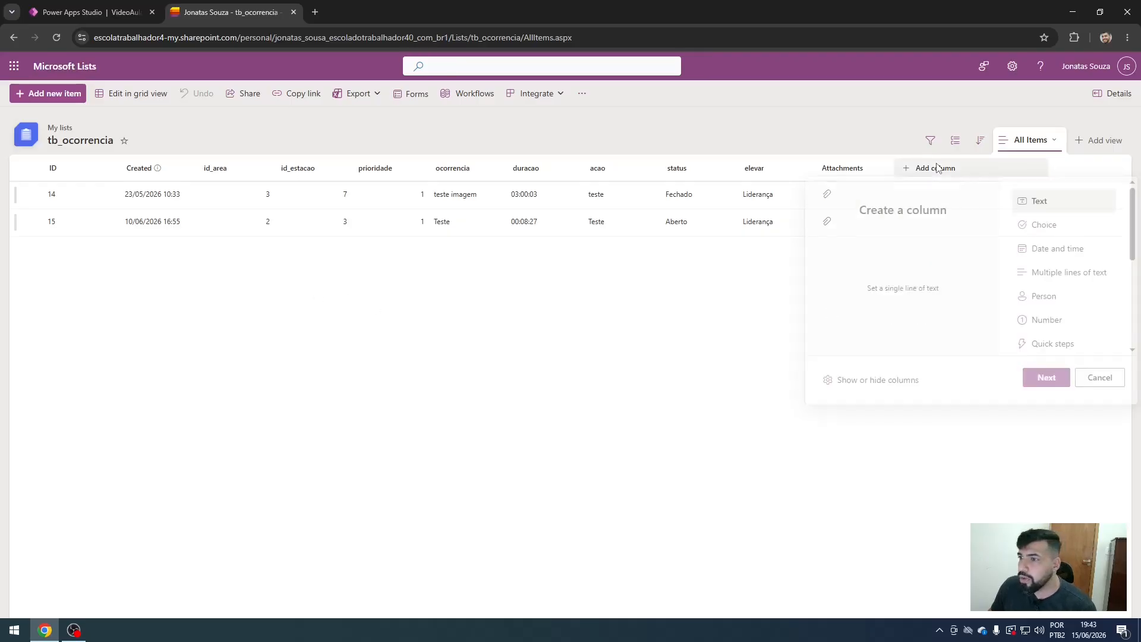
click(1058, 250)
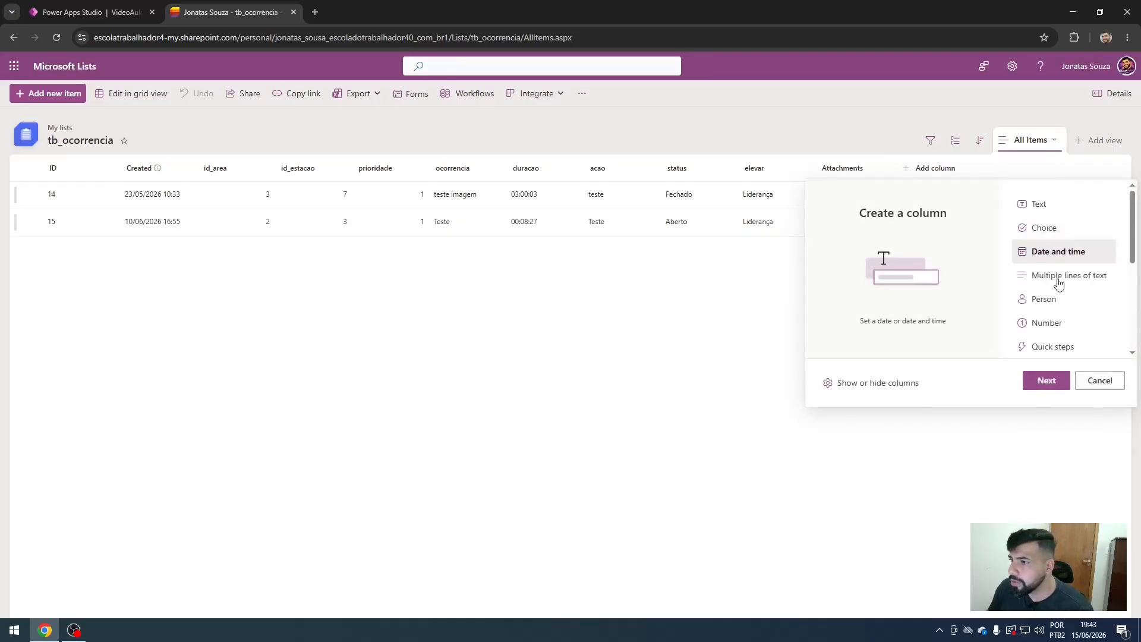
click(1047, 382)
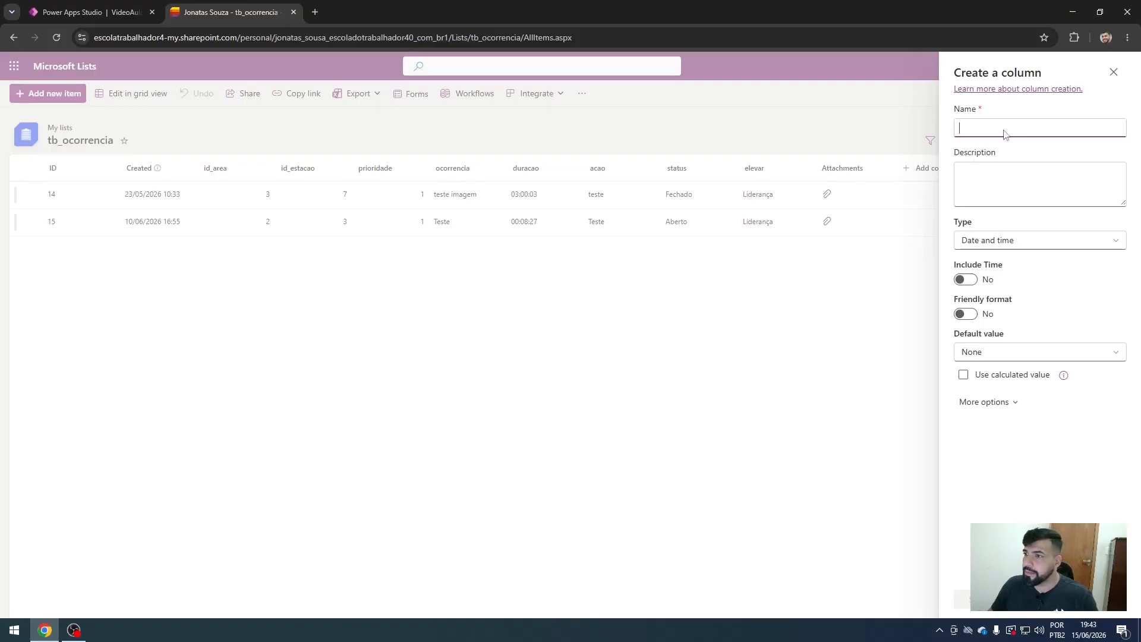
text(Cr)
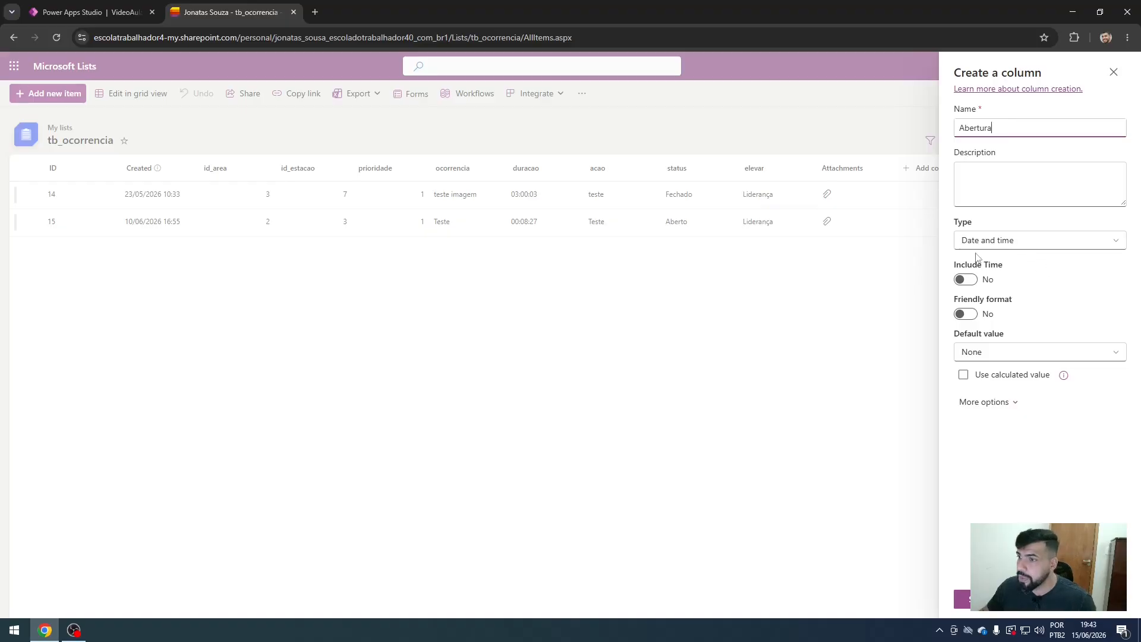
click(966, 279)
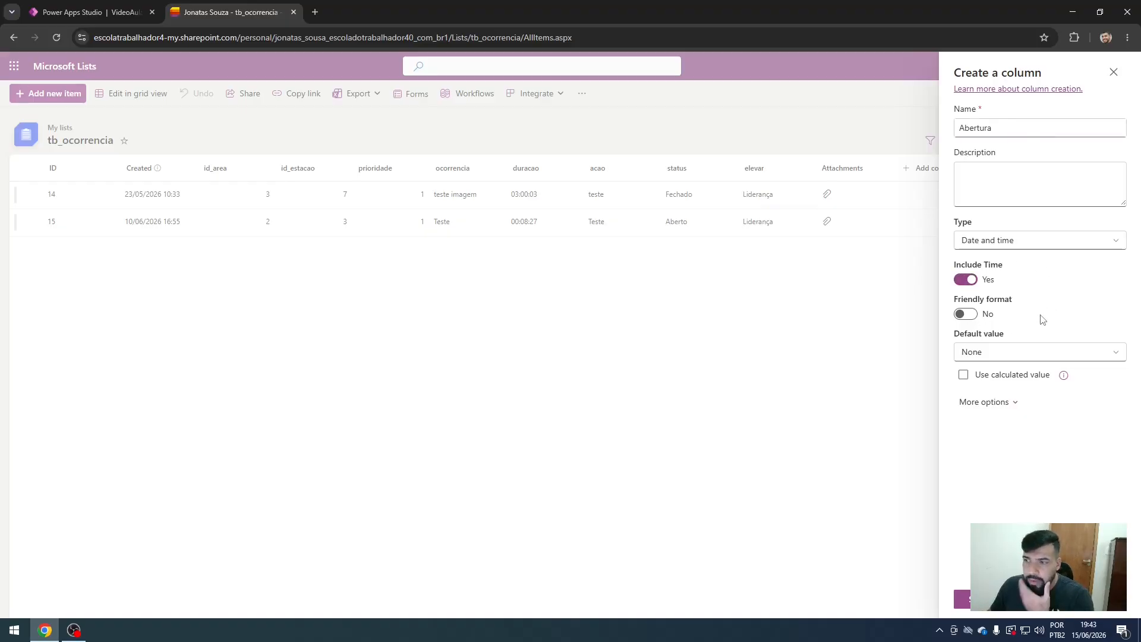
click(980, 605)
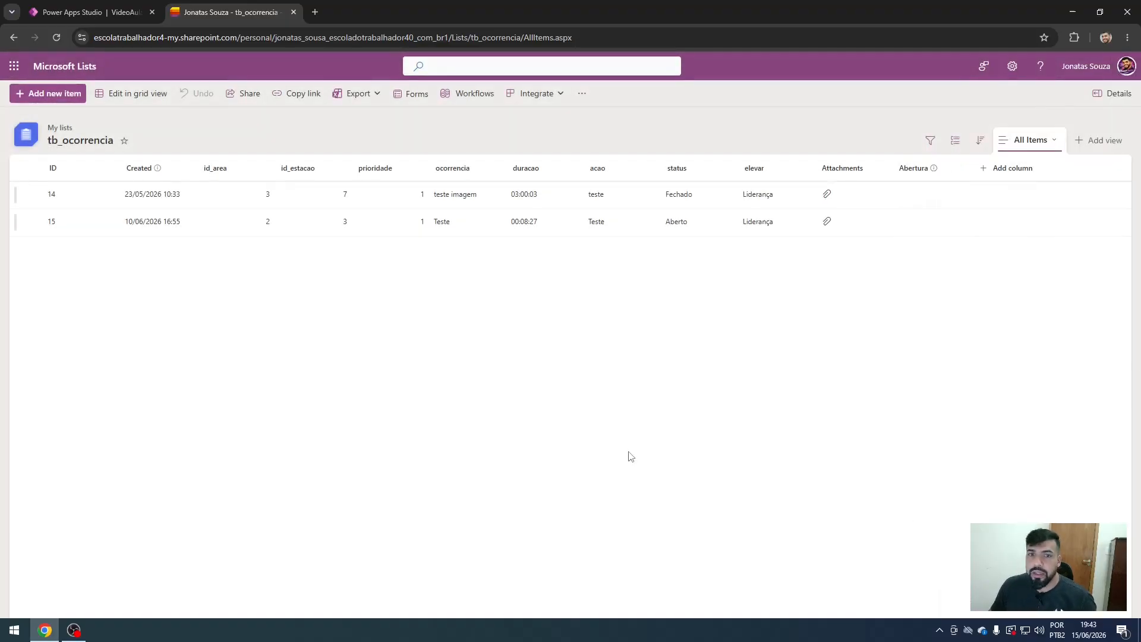
Move the Abertura column directly after Created, and hide the Created column from the list view.
drag(924, 170, 196, 177)
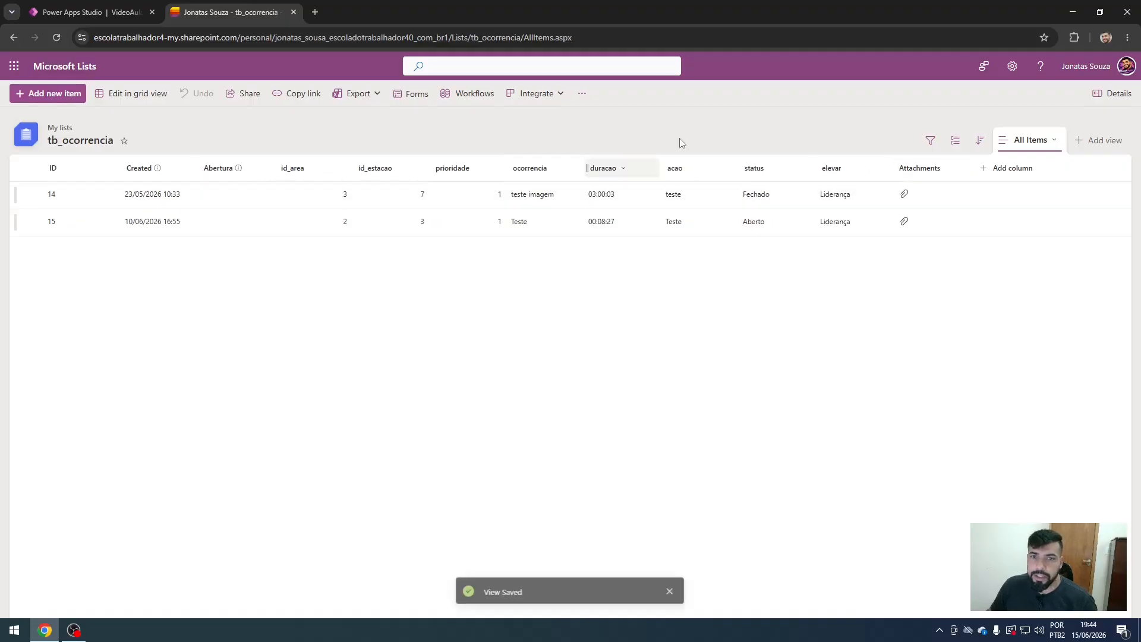
click(999, 169)
click(891, 386)
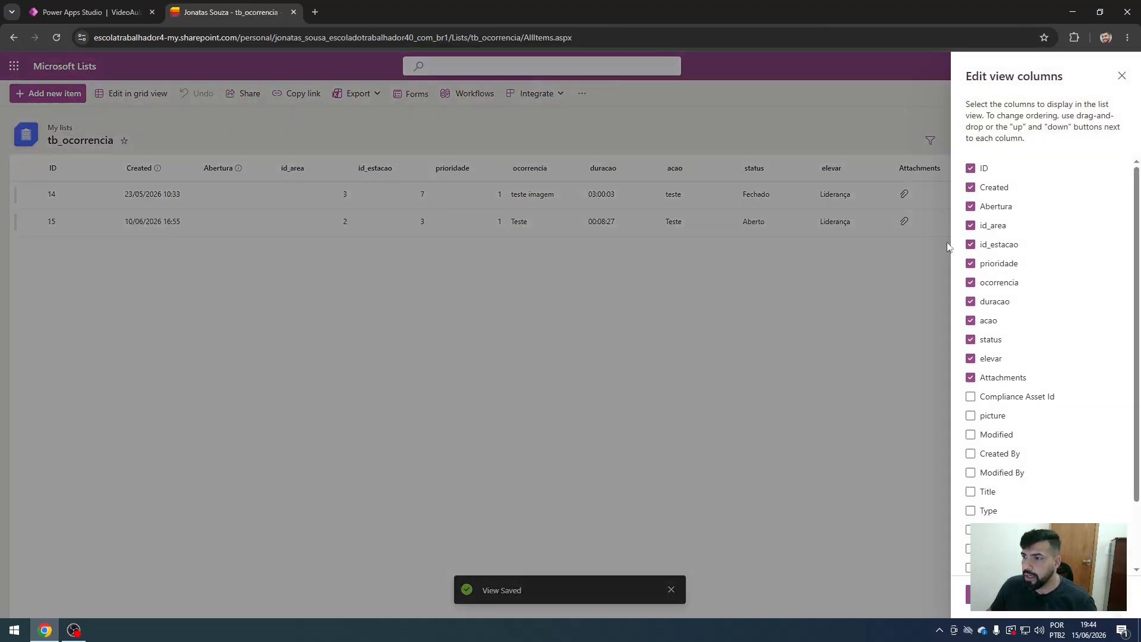
click(990, 185)
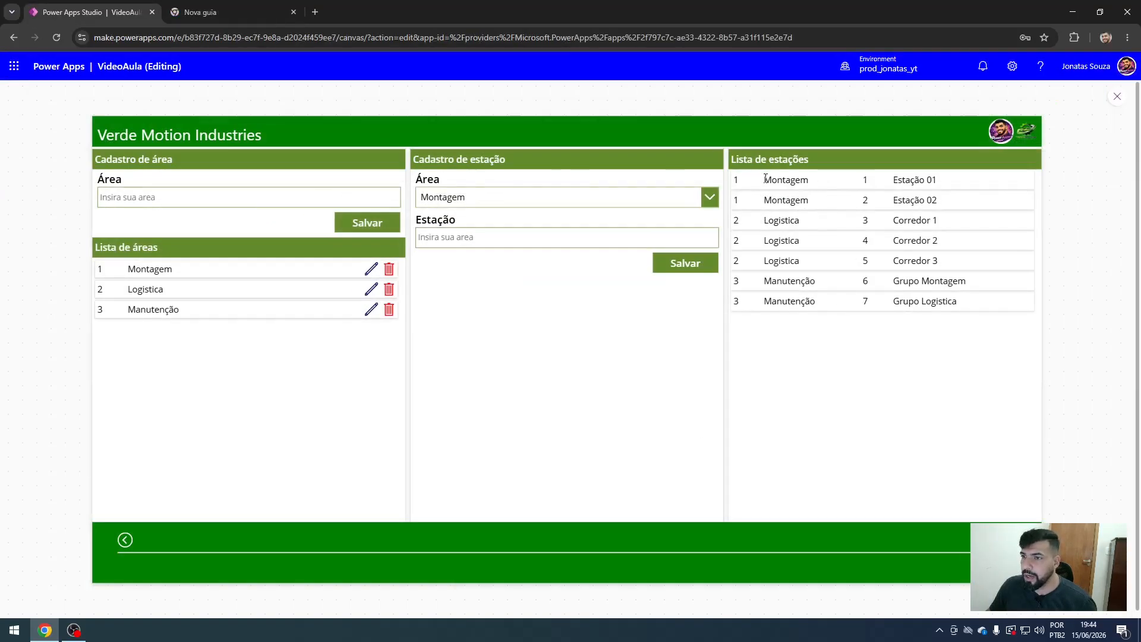
Select every row of Lista de estações, including the area IDs, in the app preview, and open ChatGPT in the blank browser tab.
drag(765, 178, 970, 313)
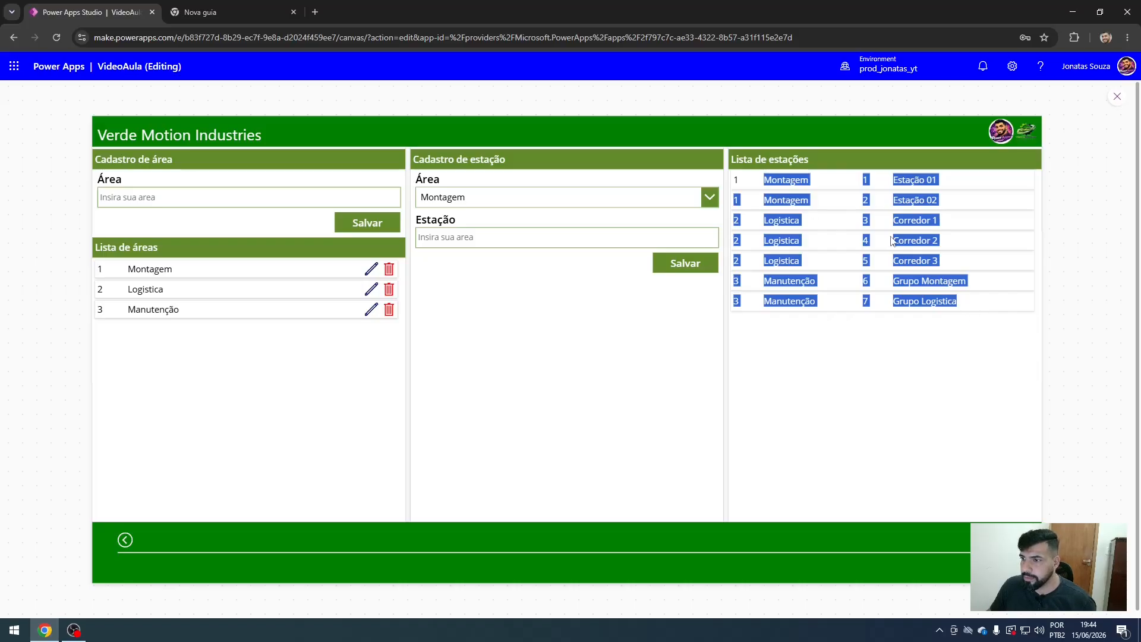
drag(736, 179, 961, 302)
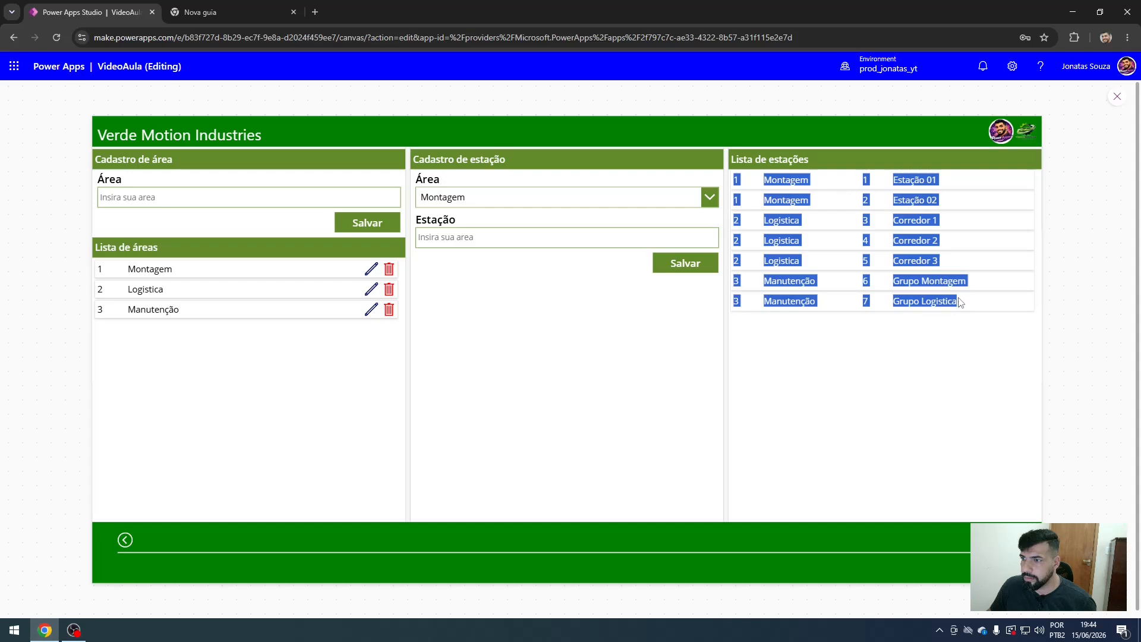
click(1117, 97)
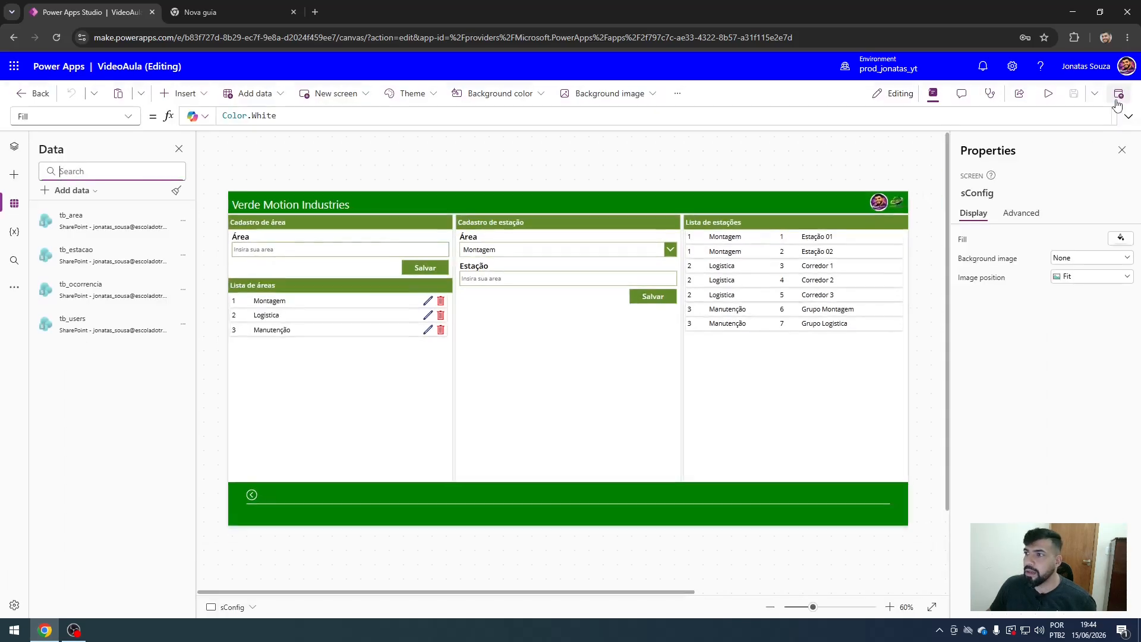
click(218, 13)
click(349, 60)
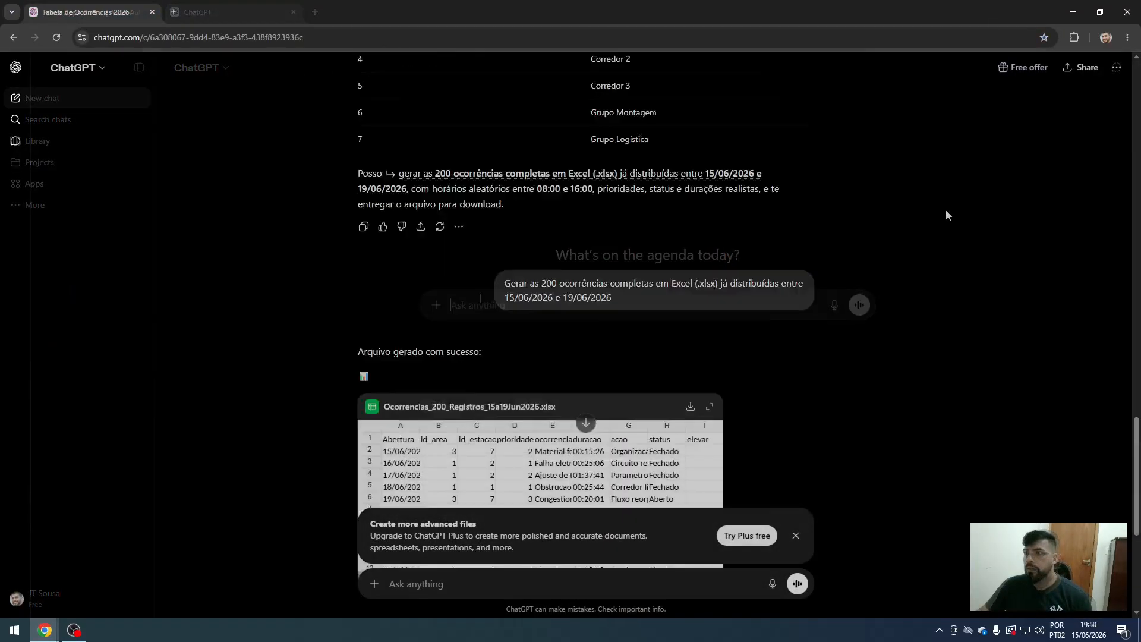
Download the generated Ocorrencias_200_Registros_15a19Jun2026.xlsx file from the ChatGPT reply and open it in Excel.
scroll(946, 209, up, 3)
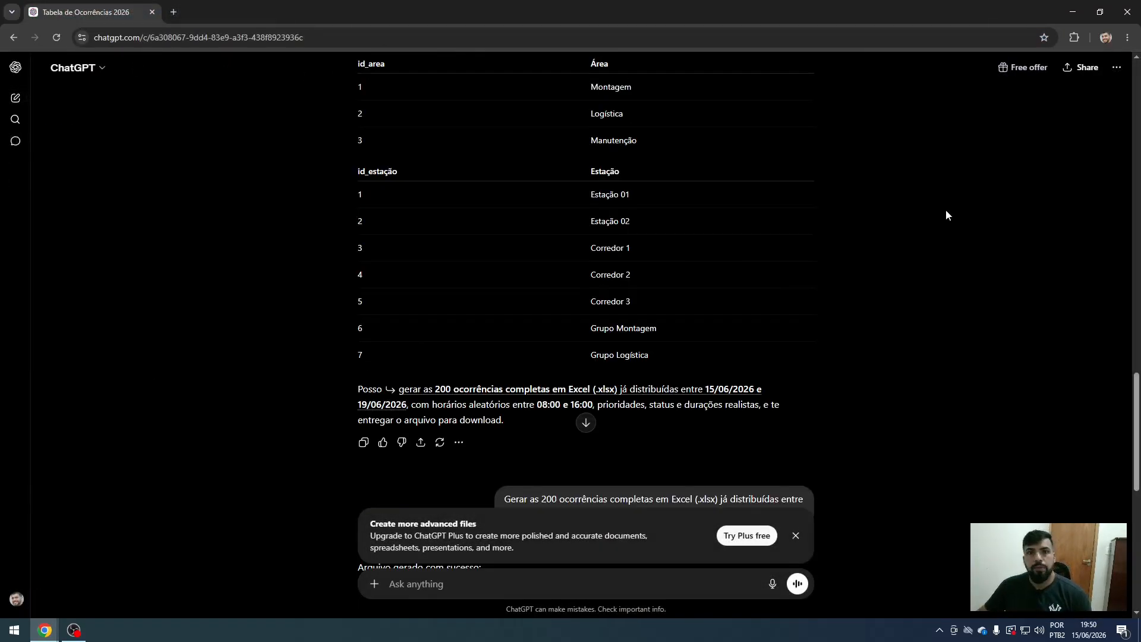
scroll(953, 222, down, 5)
scroll(876, 263, down, 2)
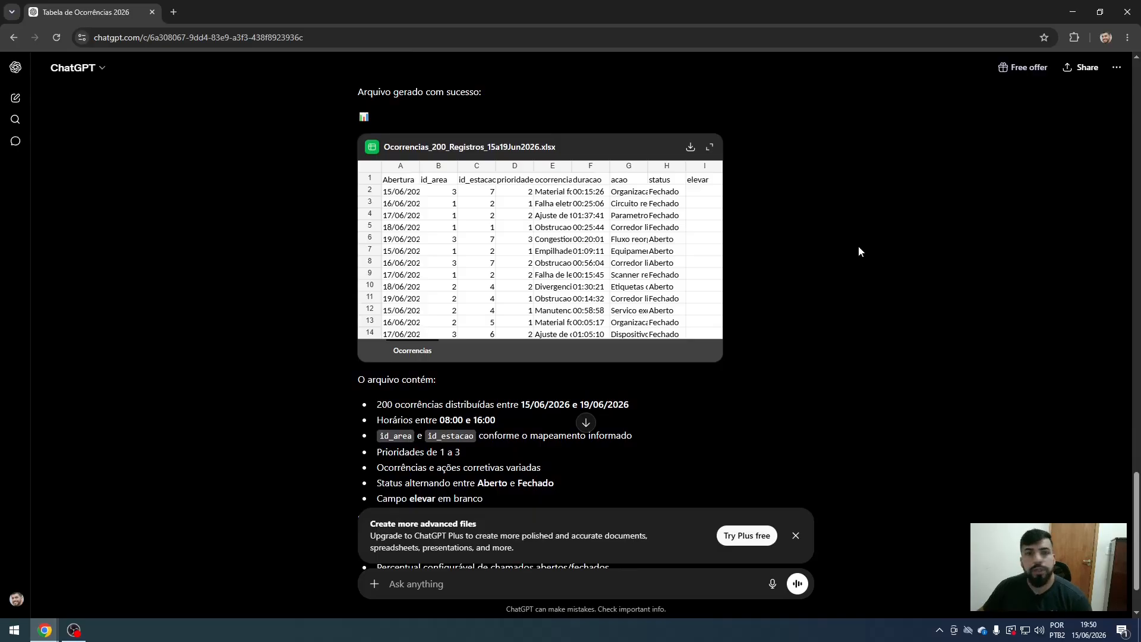
click(690, 148)
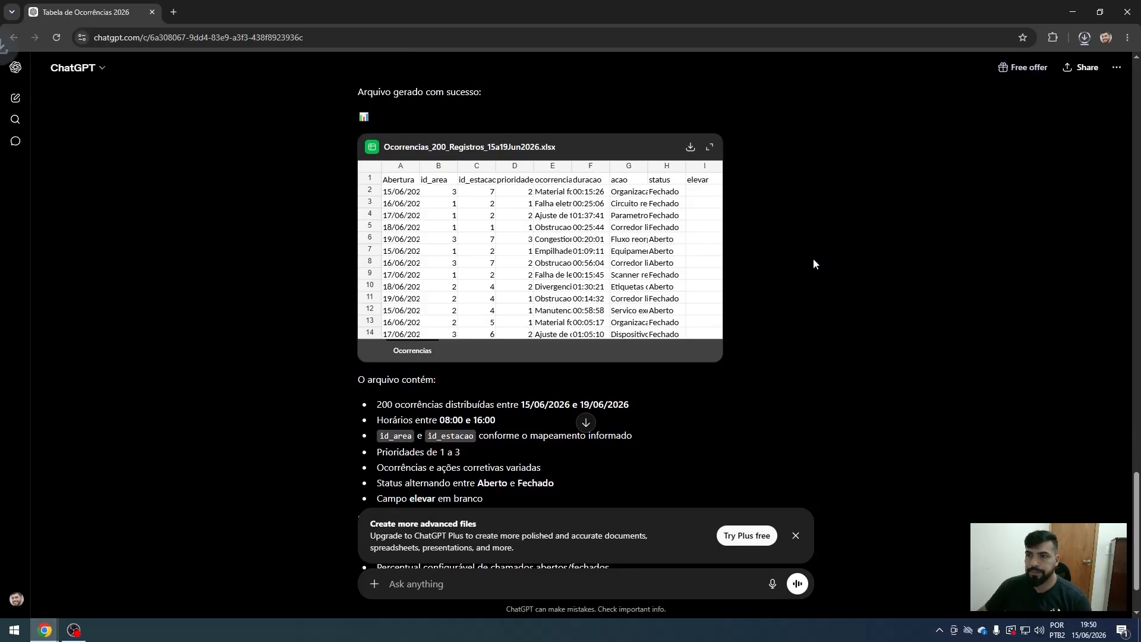
click(998, 70)
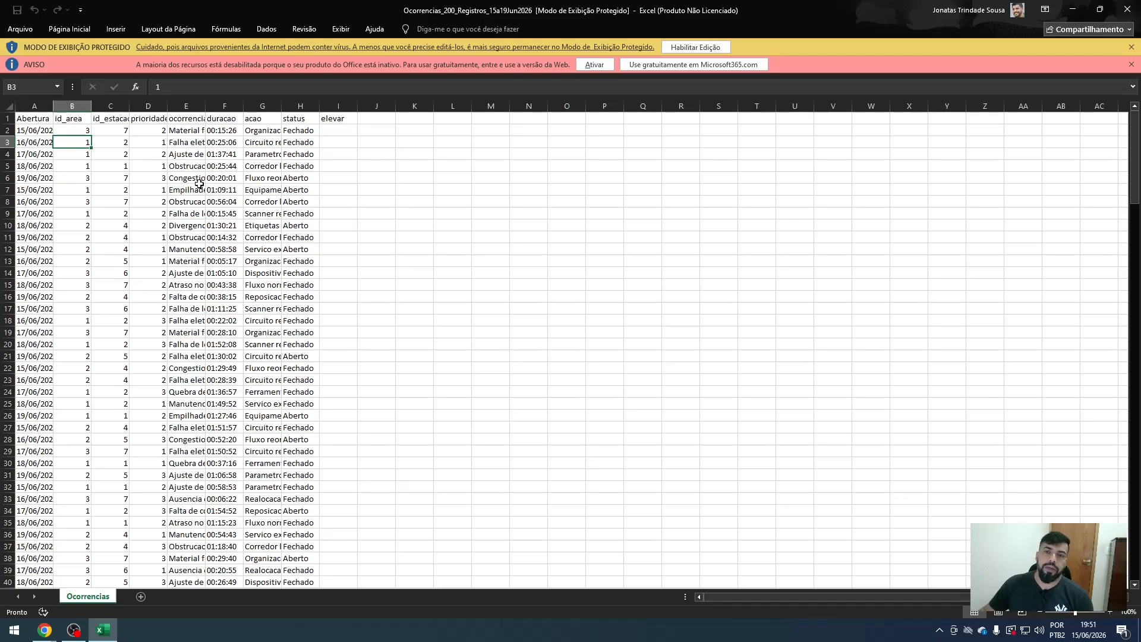
Copy all occurrence records from the Ocorrencias sheet, columns A to I from row 2 to row 201, without the header.
click(27, 131)
drag(27, 132, 327, 130)
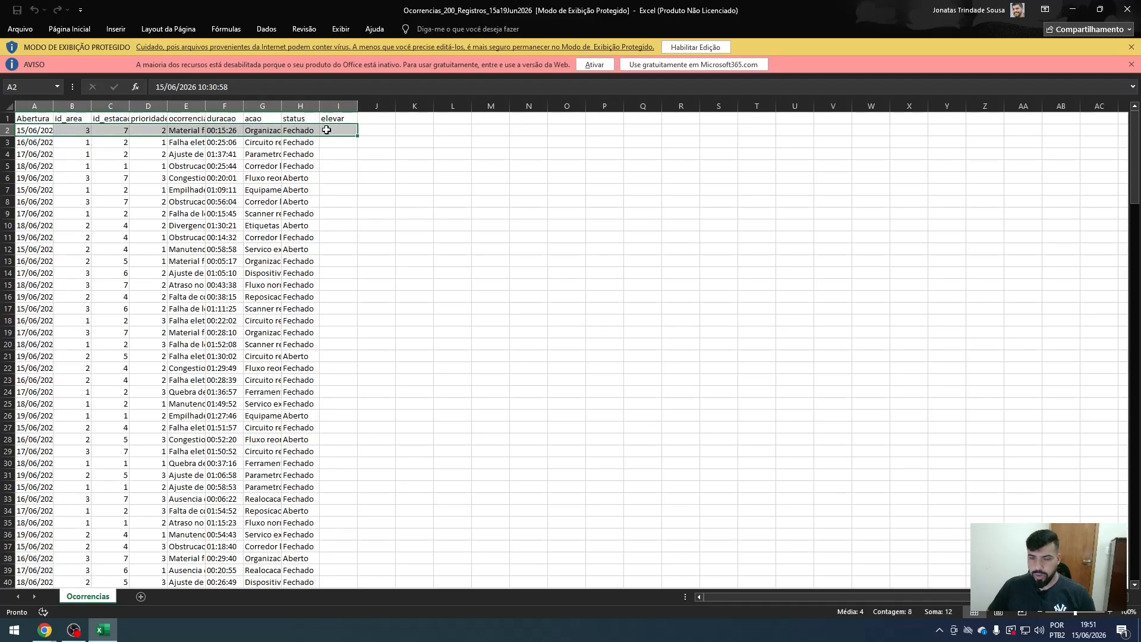
key(ctrl+shift+Down)
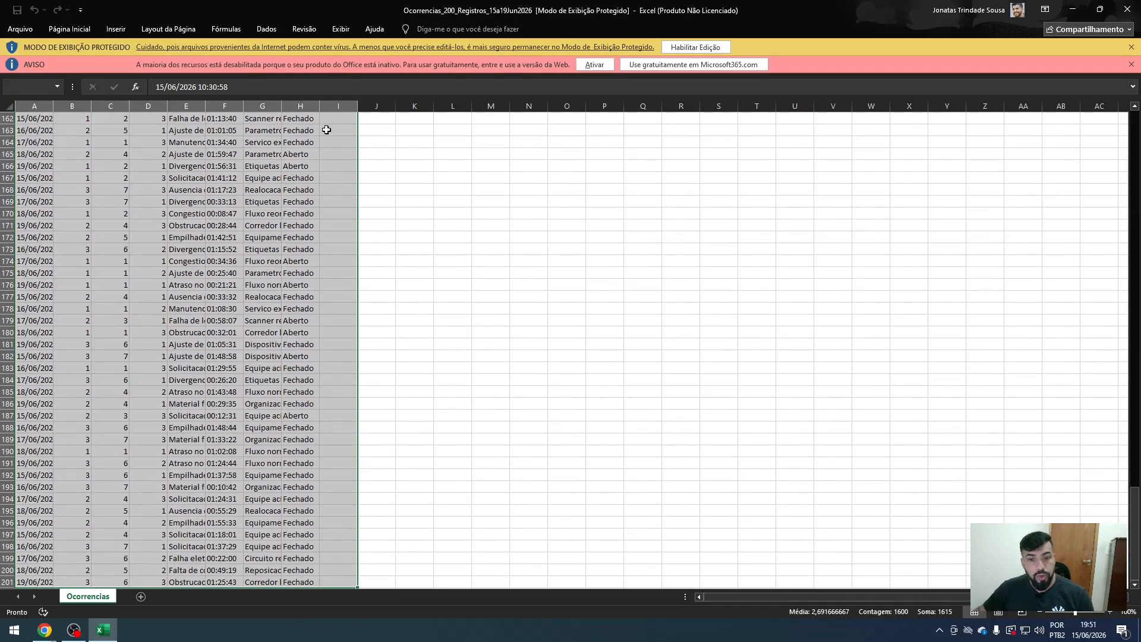
key(ctrl+c)
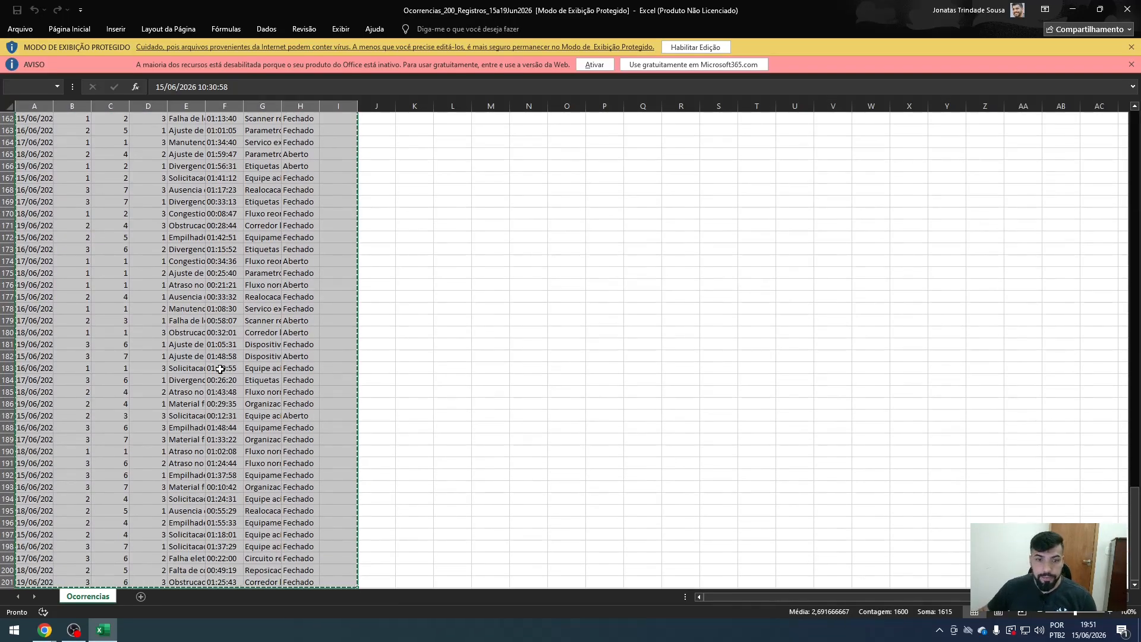
Switch back to tb_ocorrencia in Microsoft Lists and paste the copied records in grid view, starting at the Abertura cell of a new item.
click(43, 630)
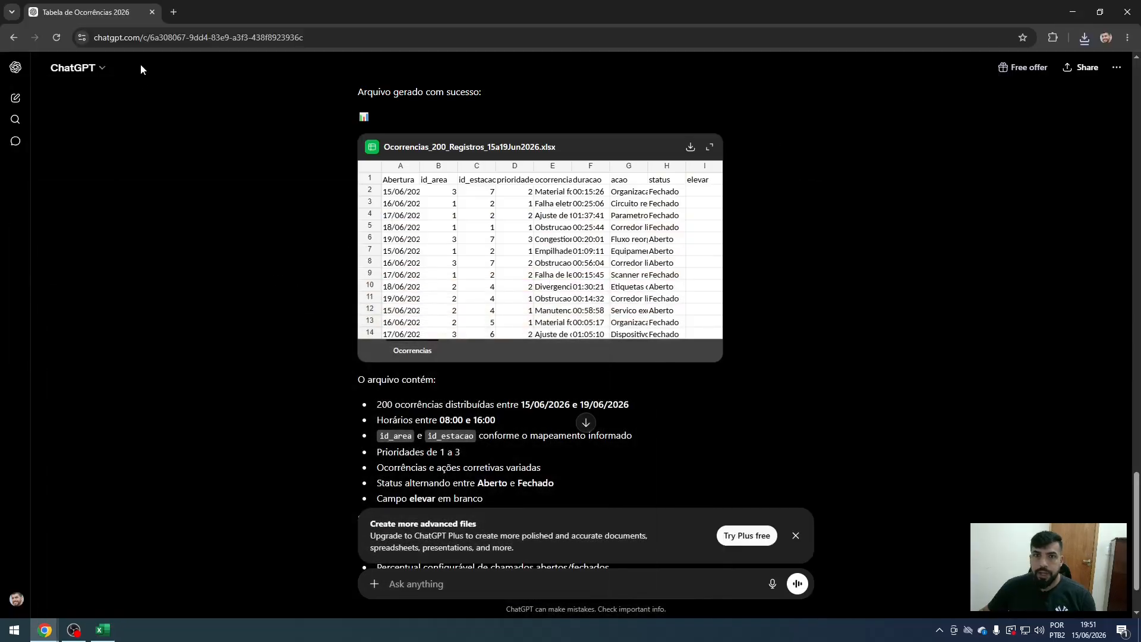
click(142, 570)
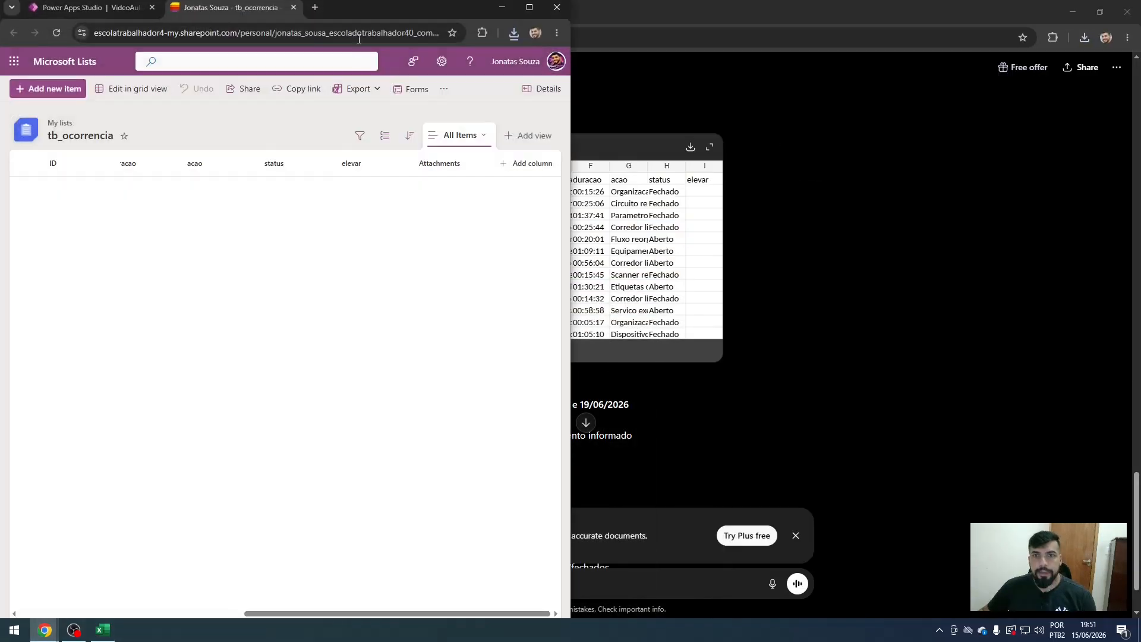
click(529, 7)
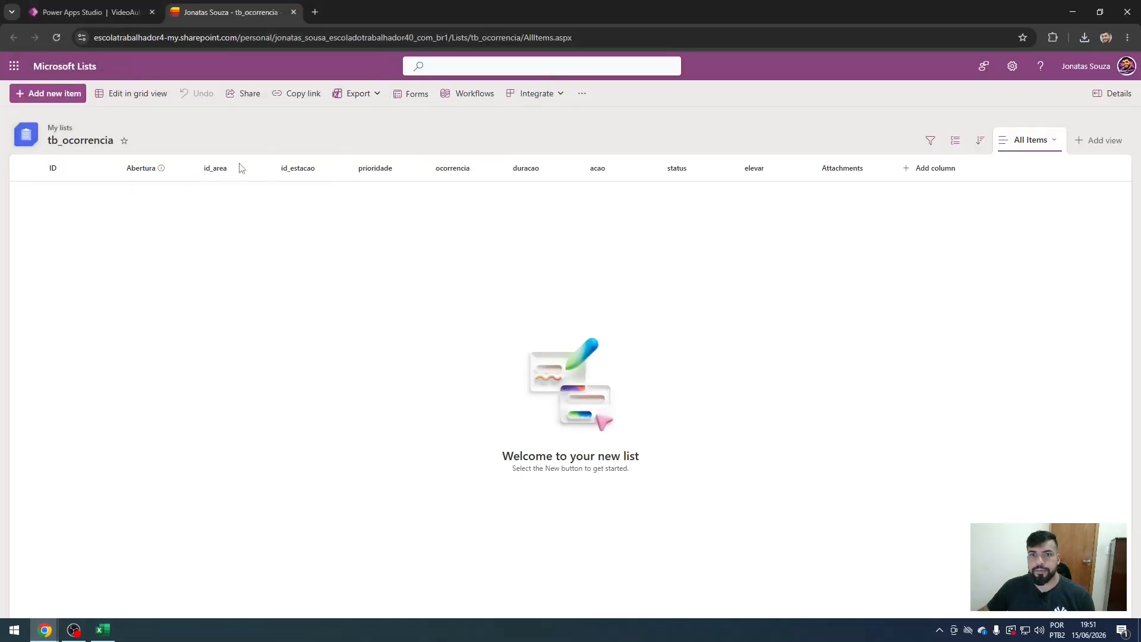
click(125, 100)
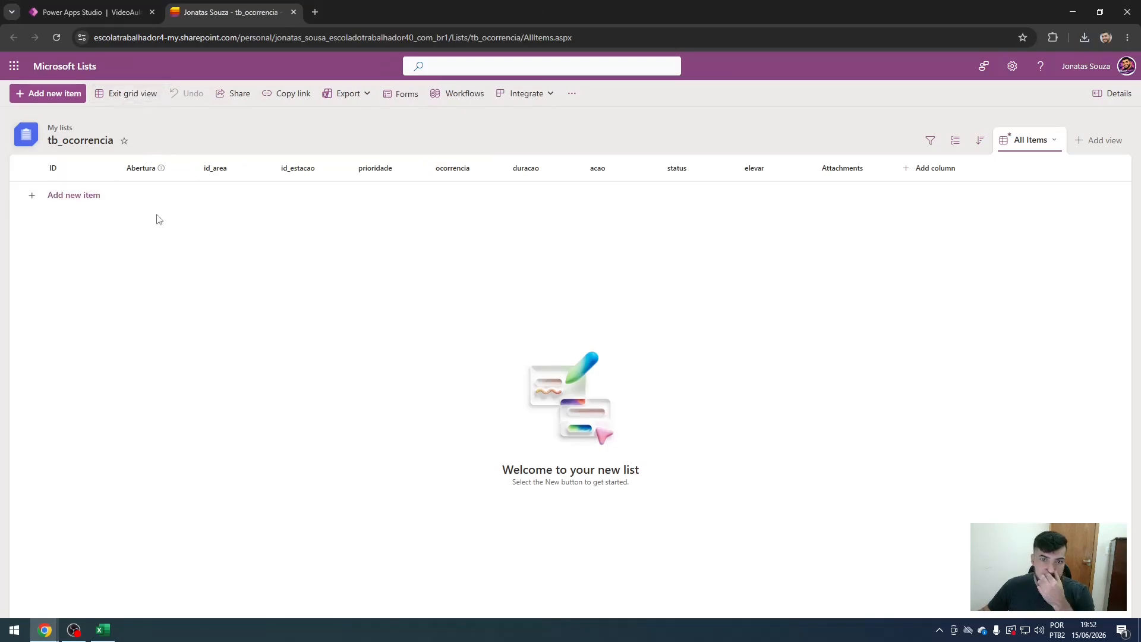
click(151, 199)
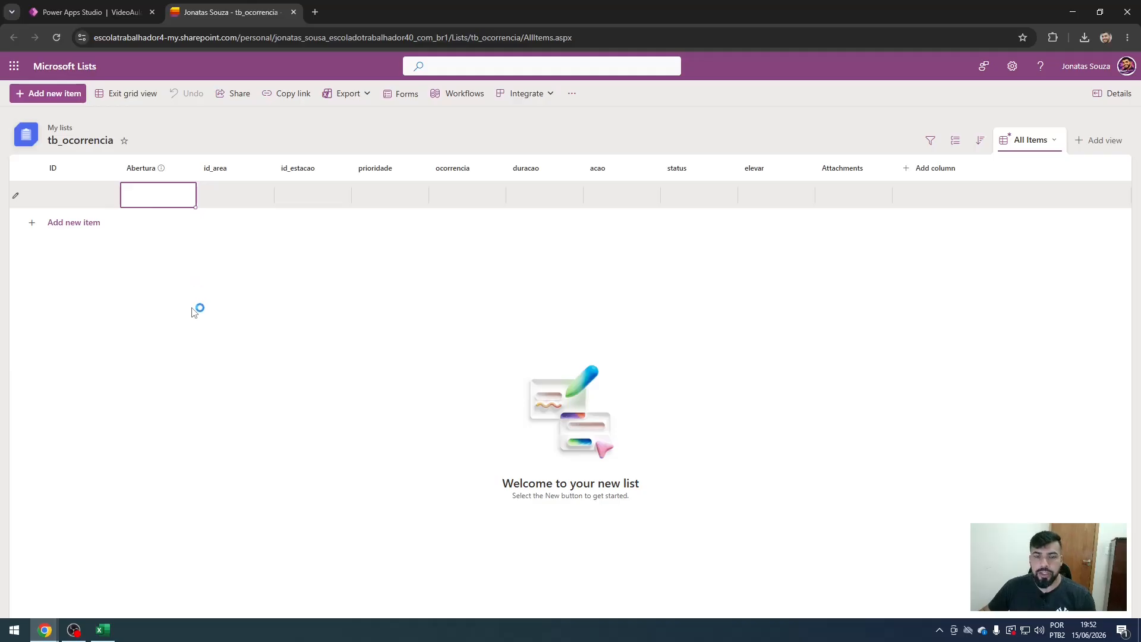
key(ctrl+v)
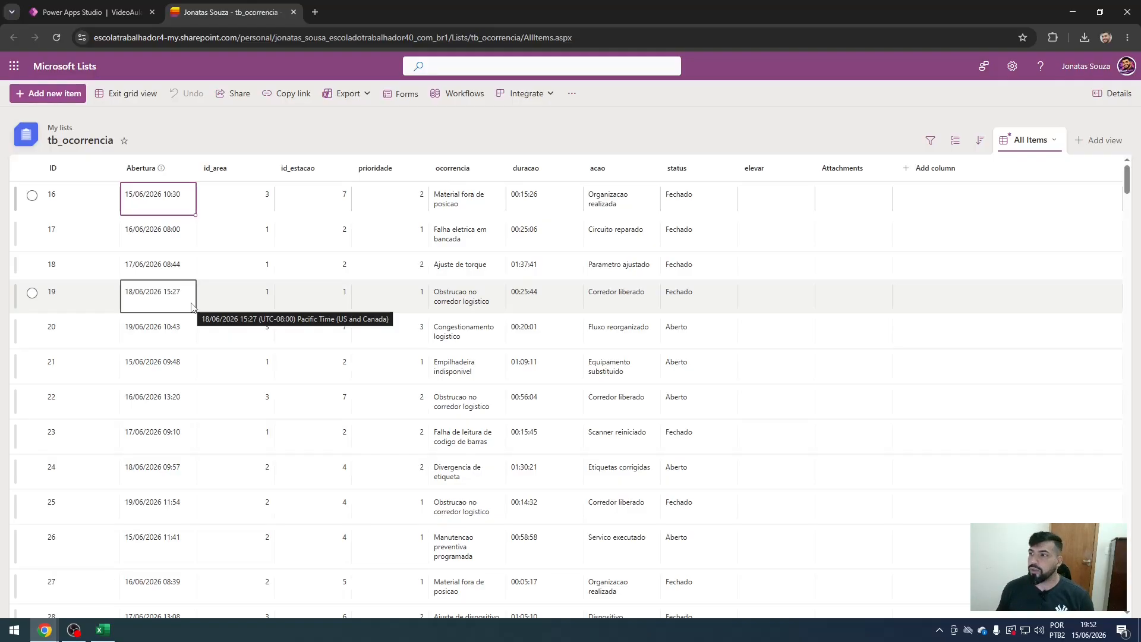
Review the pasted occurrences in the list and in the form's Histórico preview, and close the preview.
scroll(229, 323, down, 5)
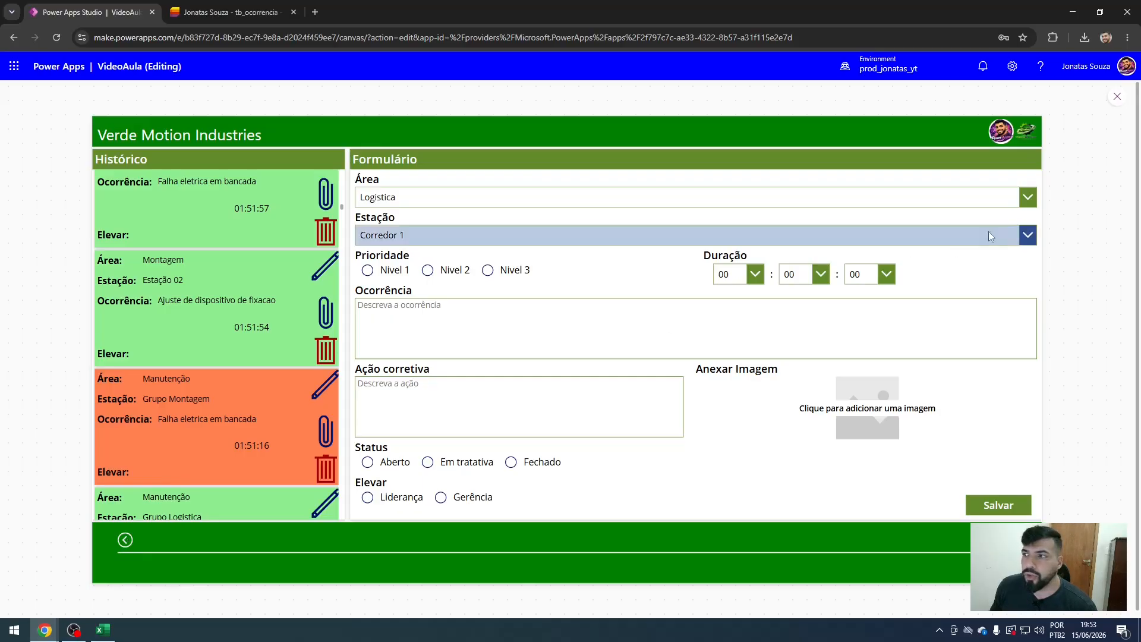
click(1117, 97)
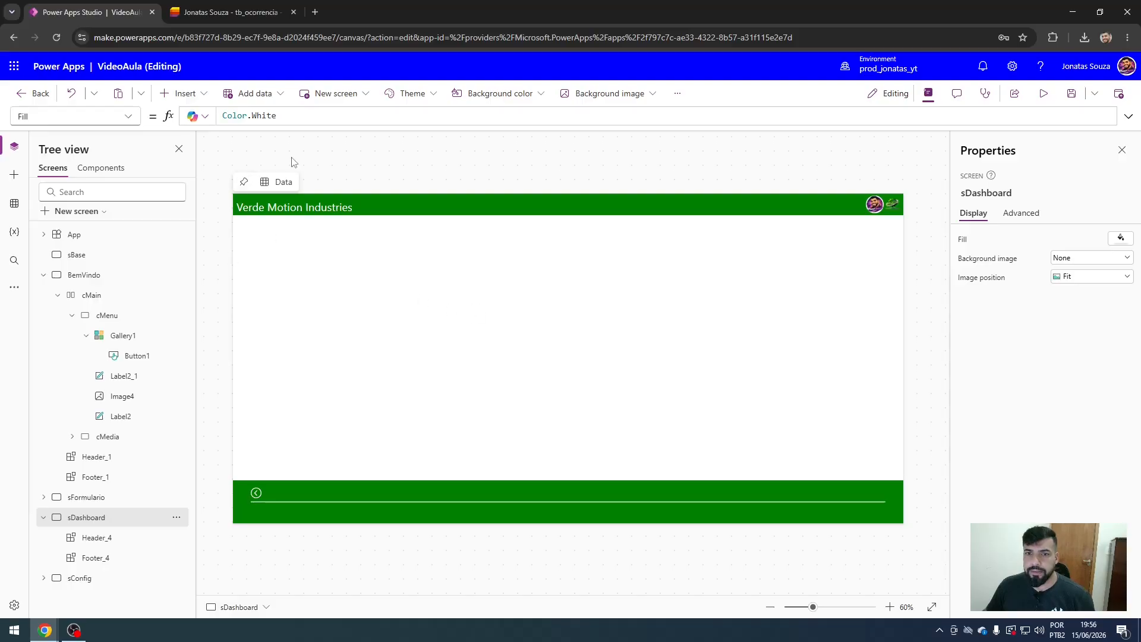
click(191, 95)
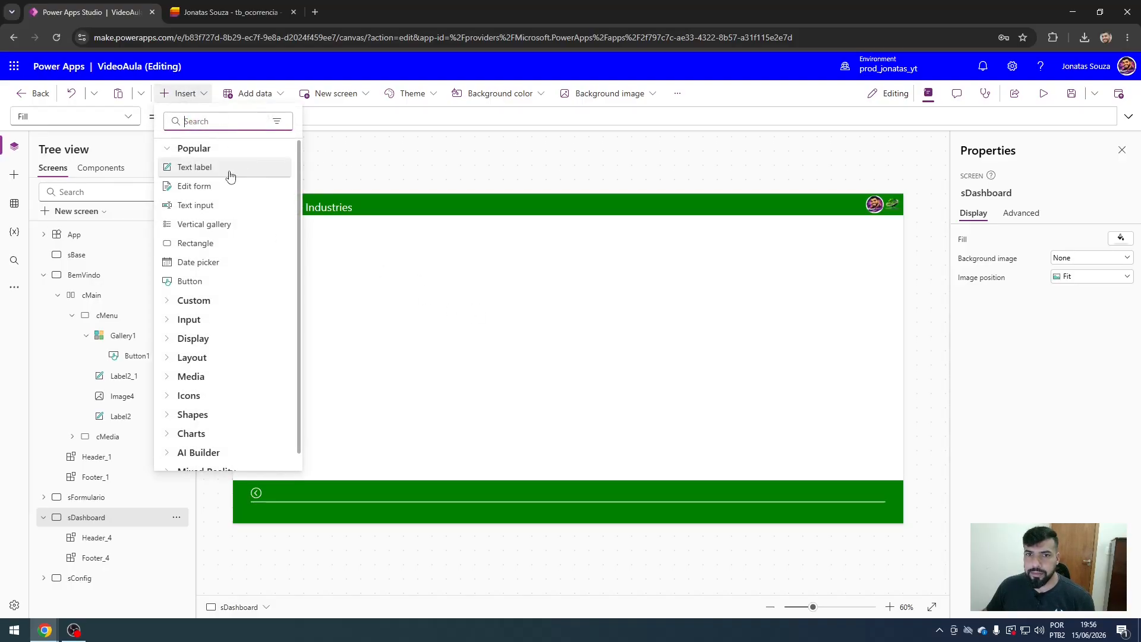
click(394, 158)
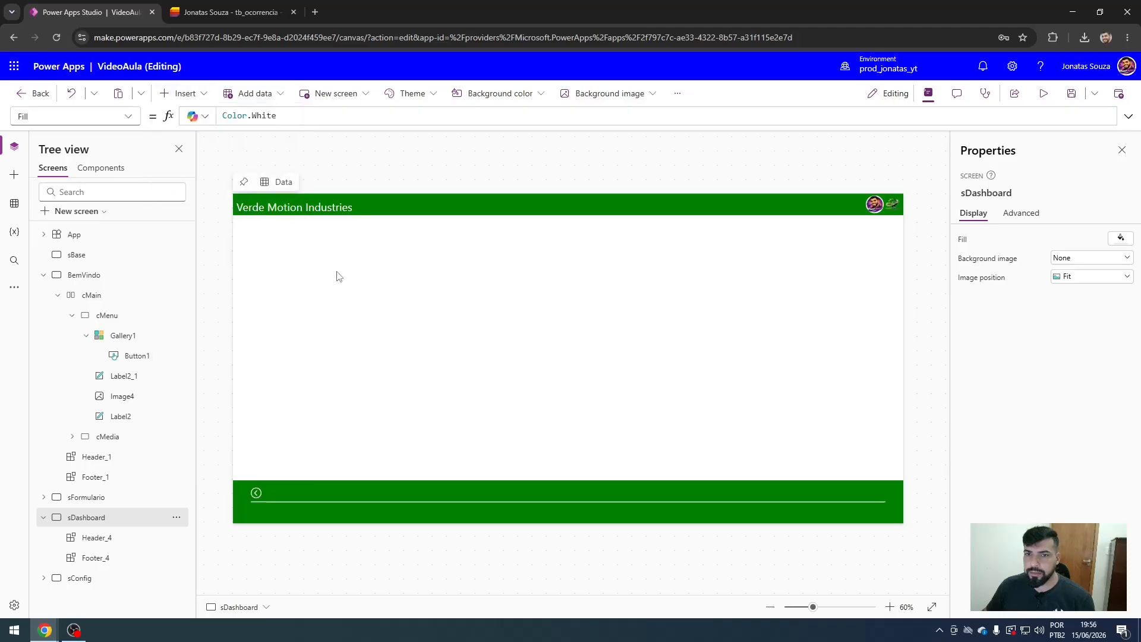
click(182, 93)
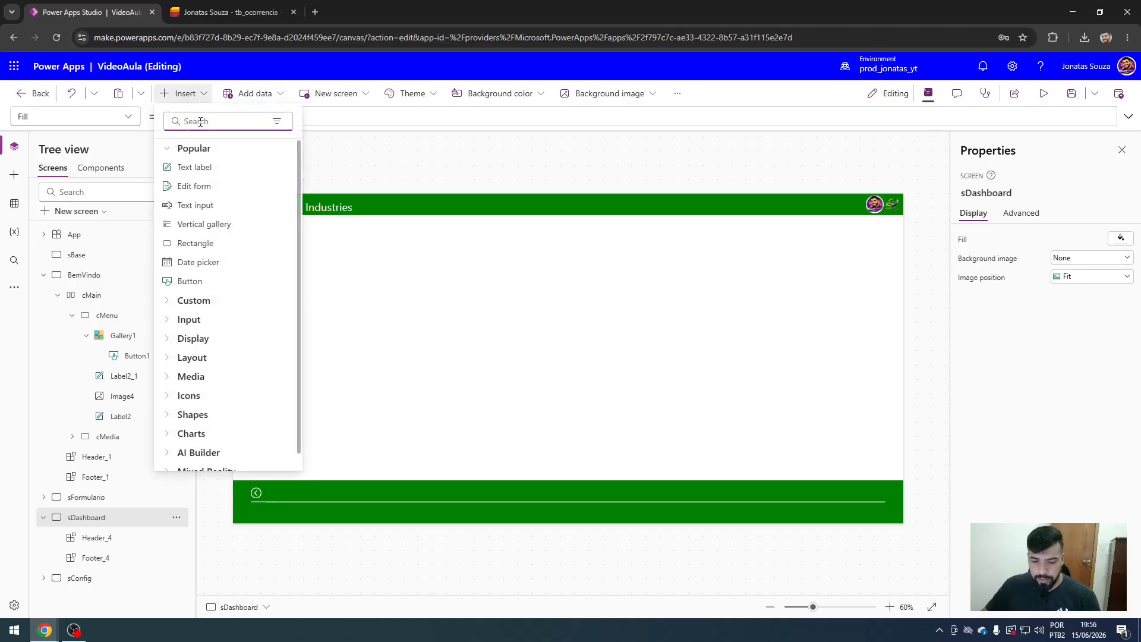
text(contai)
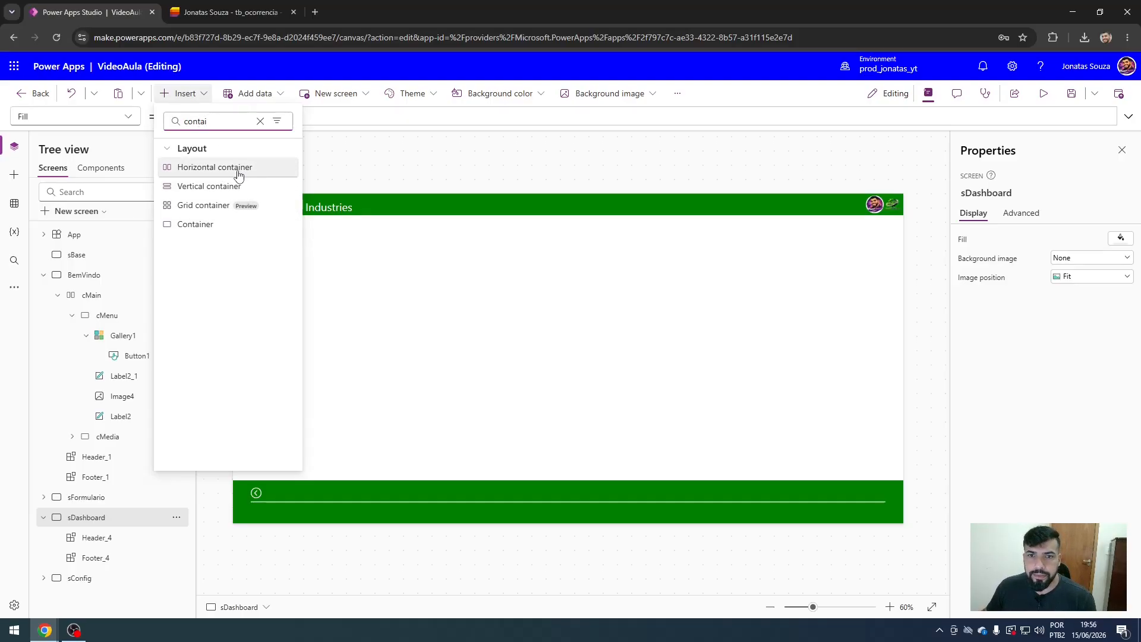
click(395, 260)
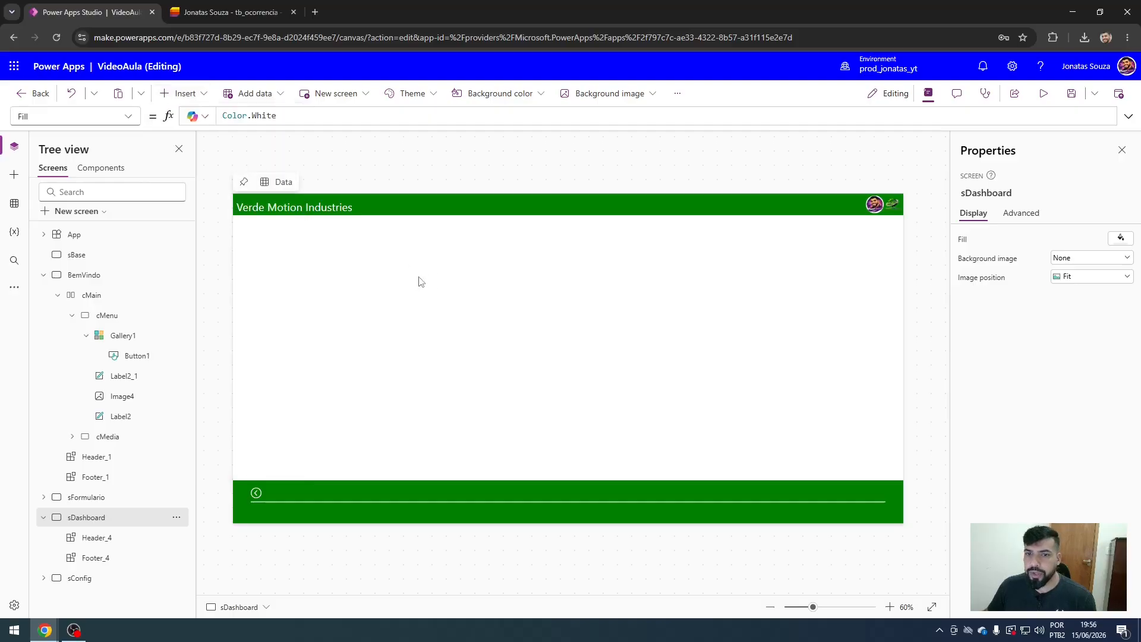
Fit a horizontal container between the header and footer of sDashboard, and set its Y position to Header_4.Height.
drag(383, 283, 921, 486)
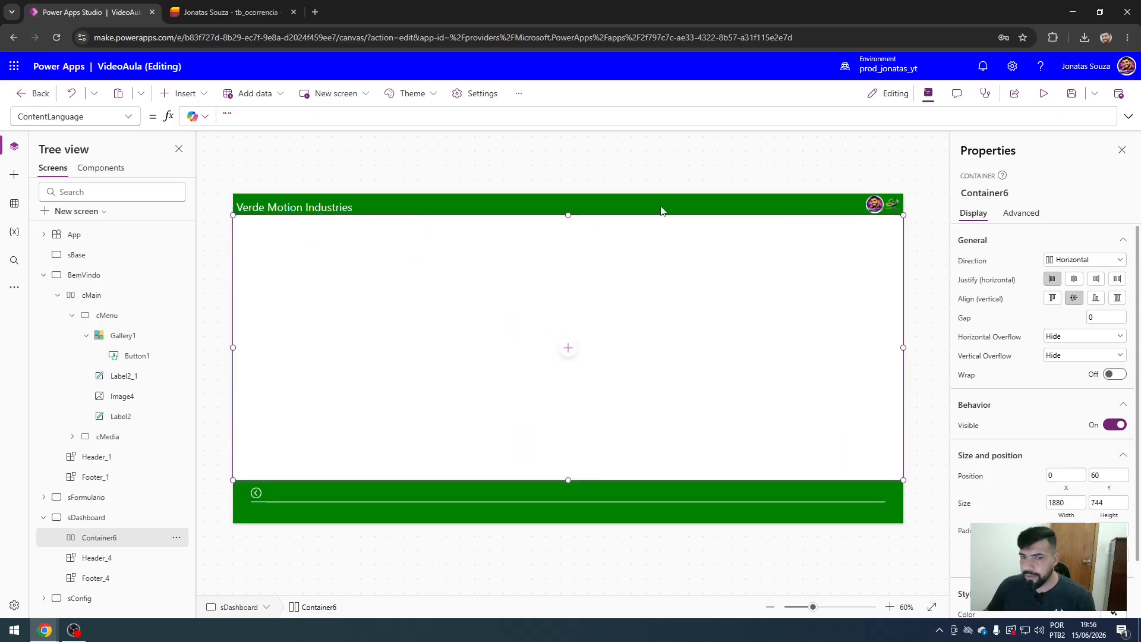
click(89, 559)
click(1010, 193)
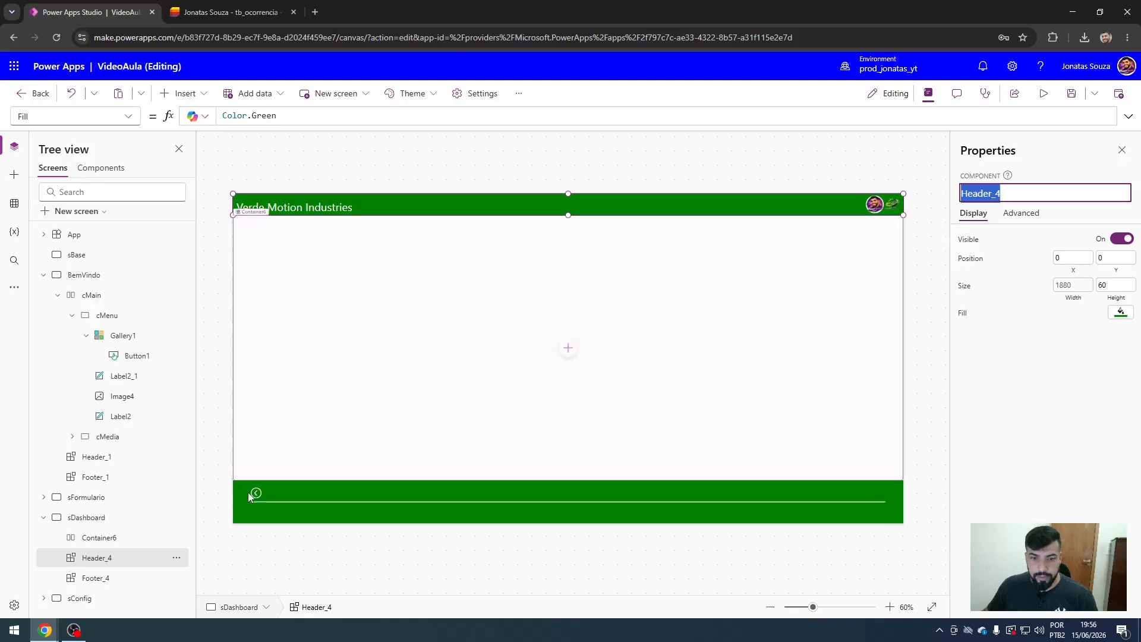
click(110, 540)
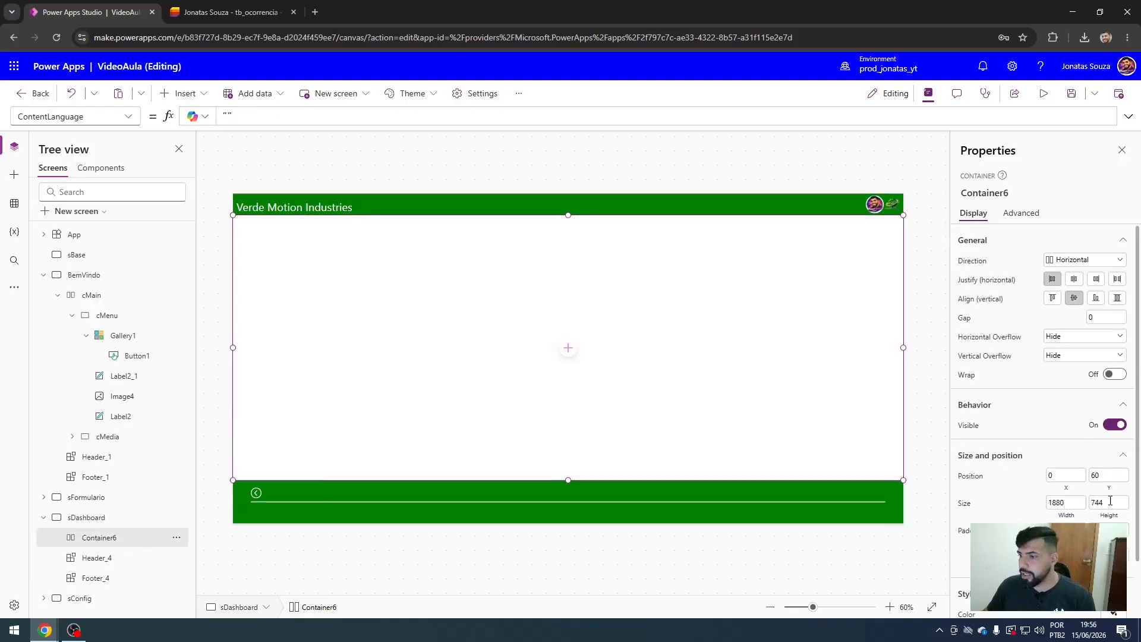
click(1109, 475)
click(235, 116)
double_click(247, 115)
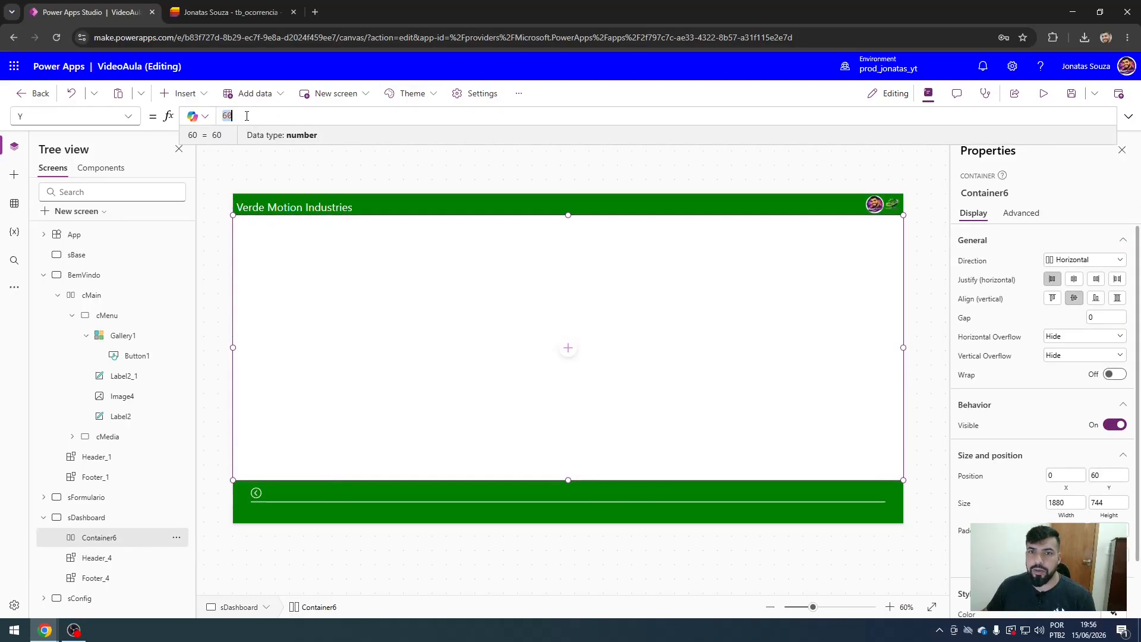
text(Header_4)
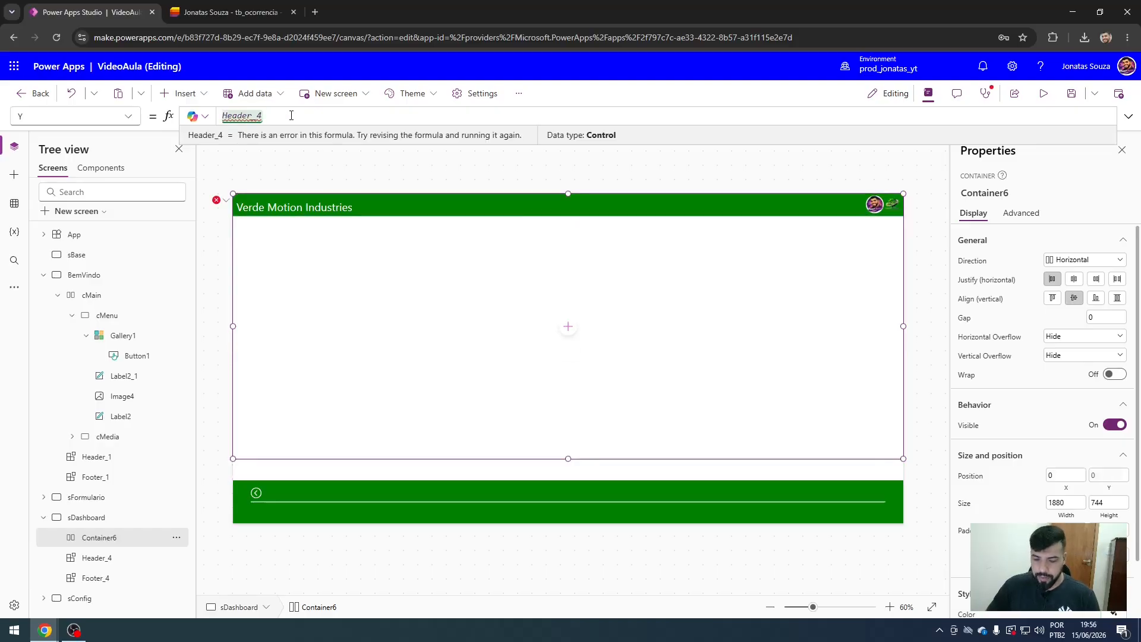
text(.)
click(312, 126)
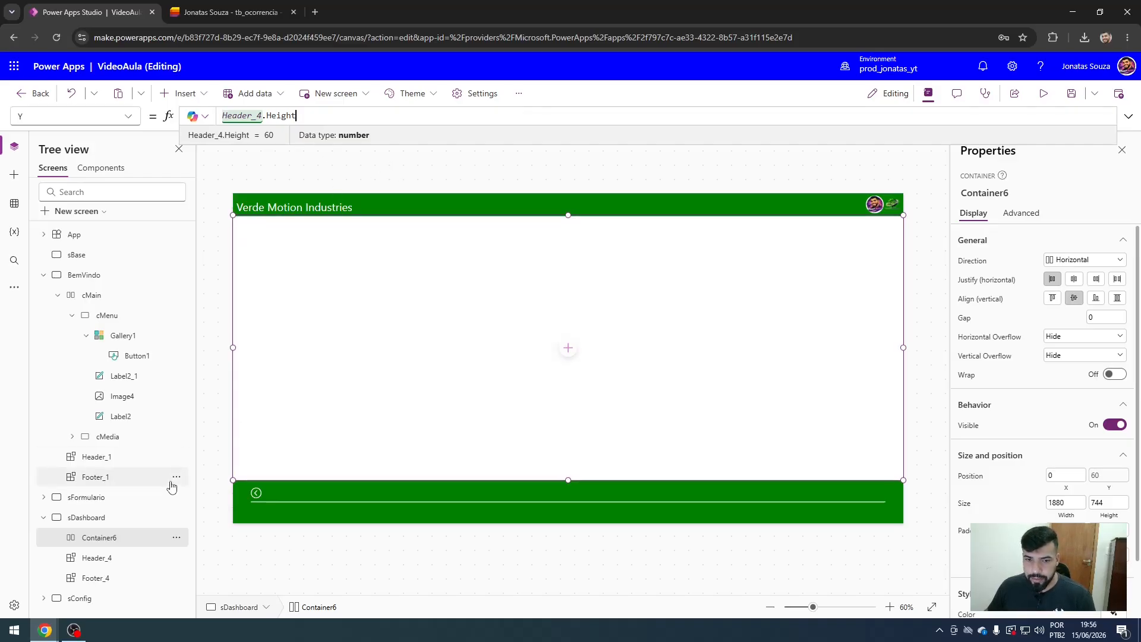
Set the container's height to Parent.Height-Footer_4.Height-Header_4.Height, then preview the screen and close the preview.
key(ctrl+a)
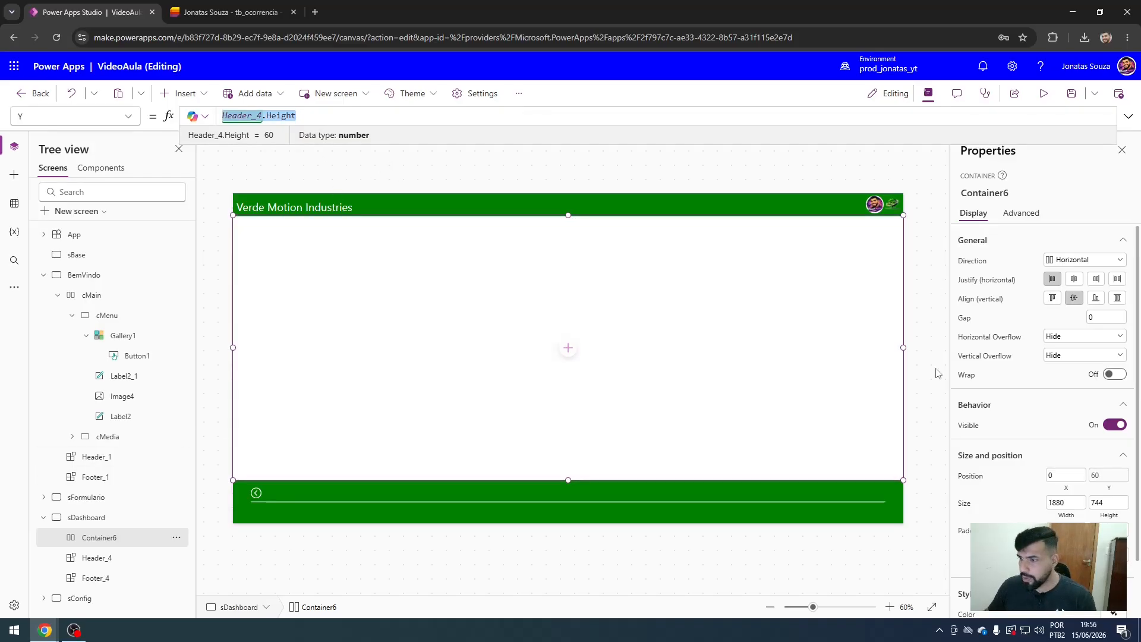
click(1115, 516)
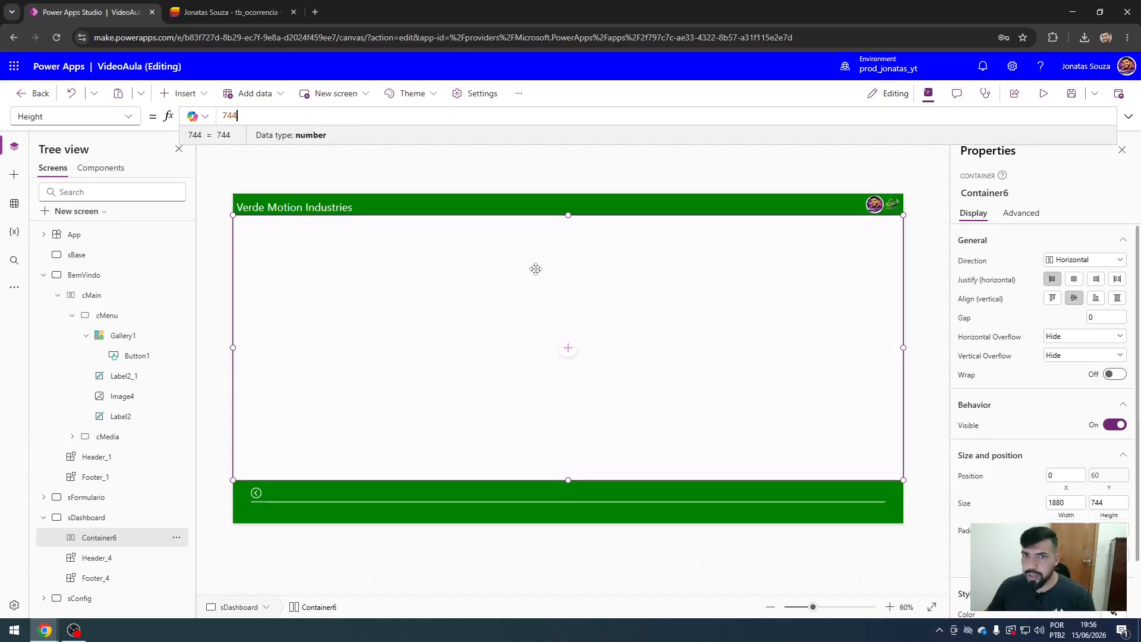
key(ctrl+a)
text(Parent.Height-Footer_4.Height-Header_4.Height)
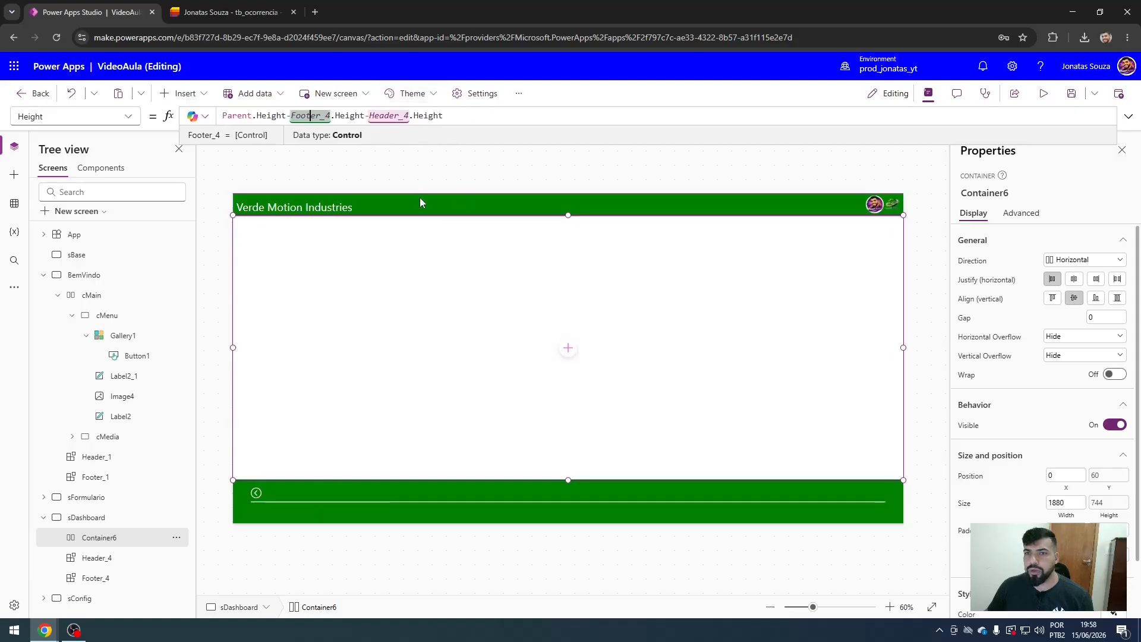
click(1043, 93)
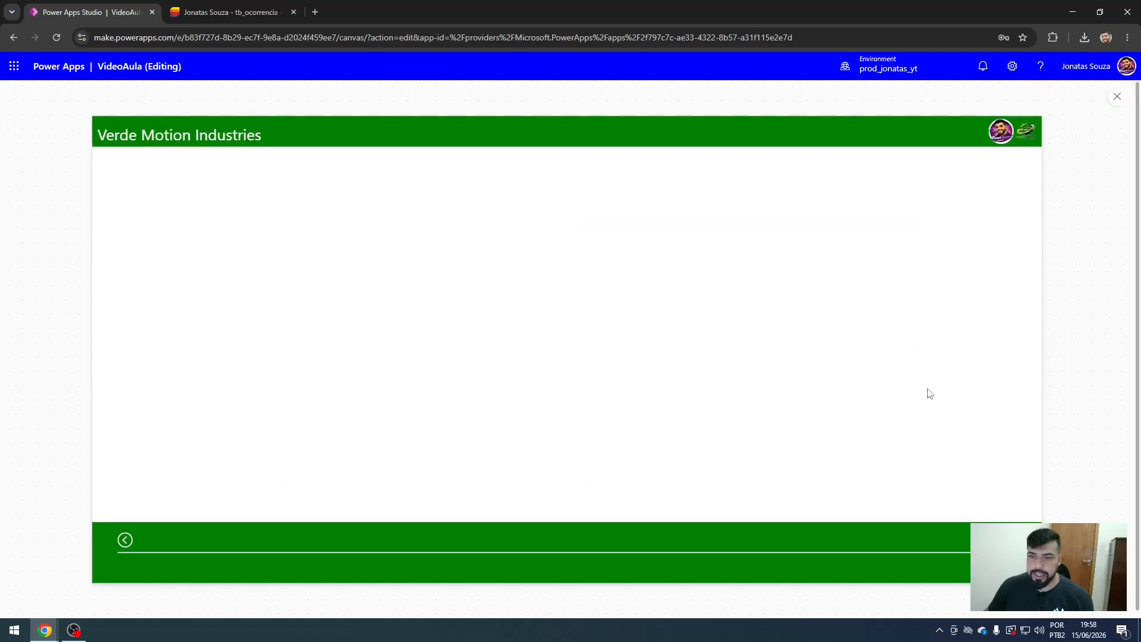
click(1117, 96)
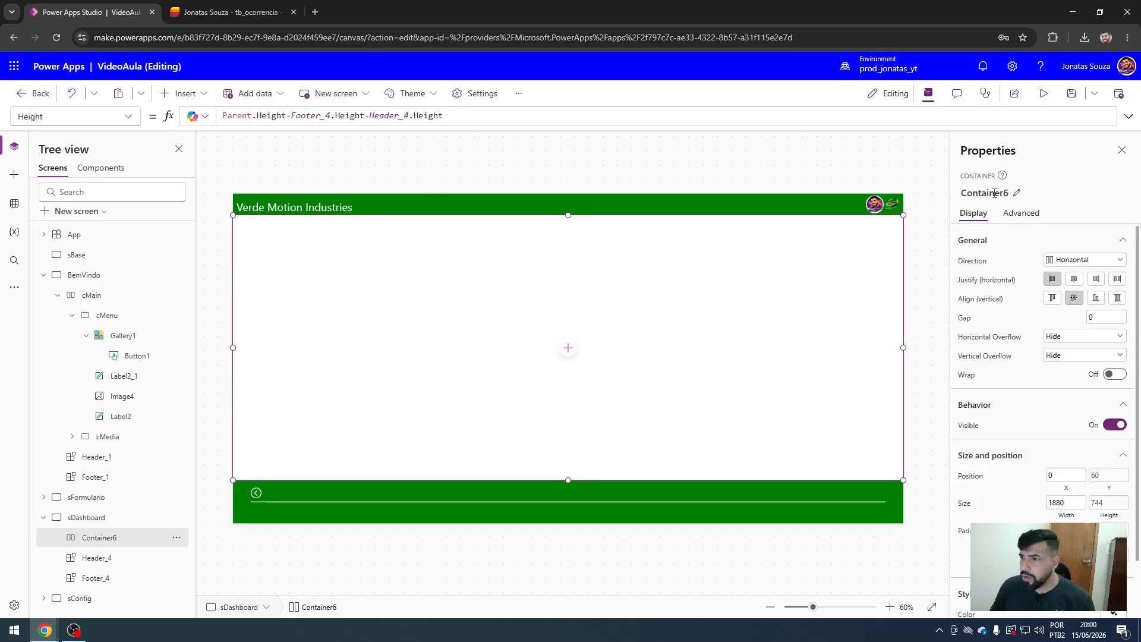
Rename the main container on sDashboard as cContent_1.
click(1016, 193)
text(c)
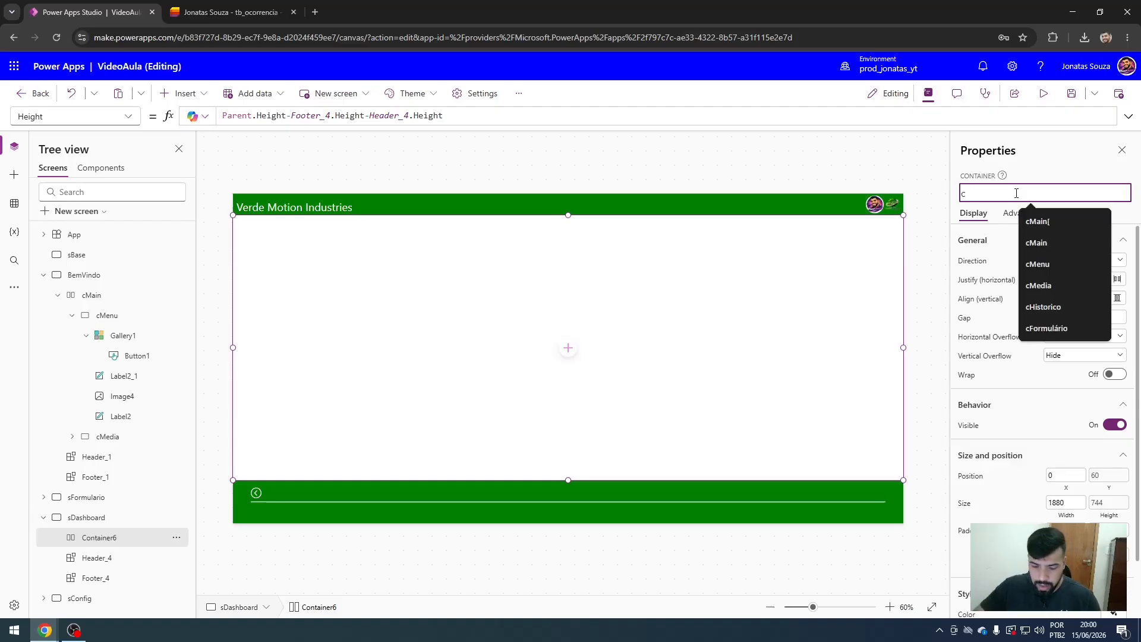
text(Content_)
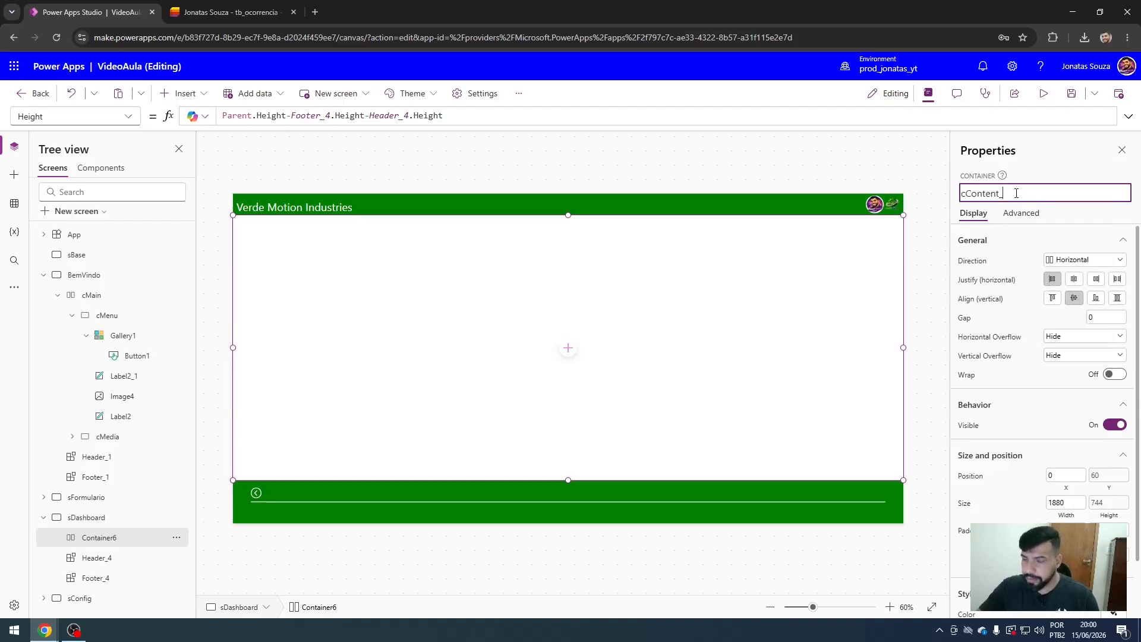
key(Escape)
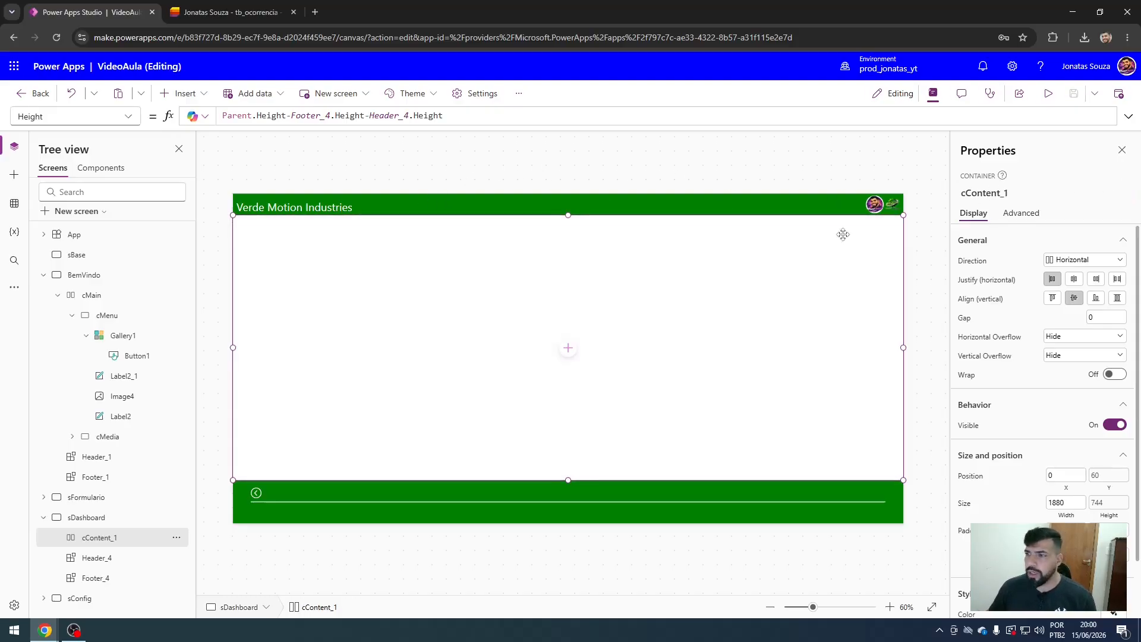
click(322, 182)
click(331, 313)
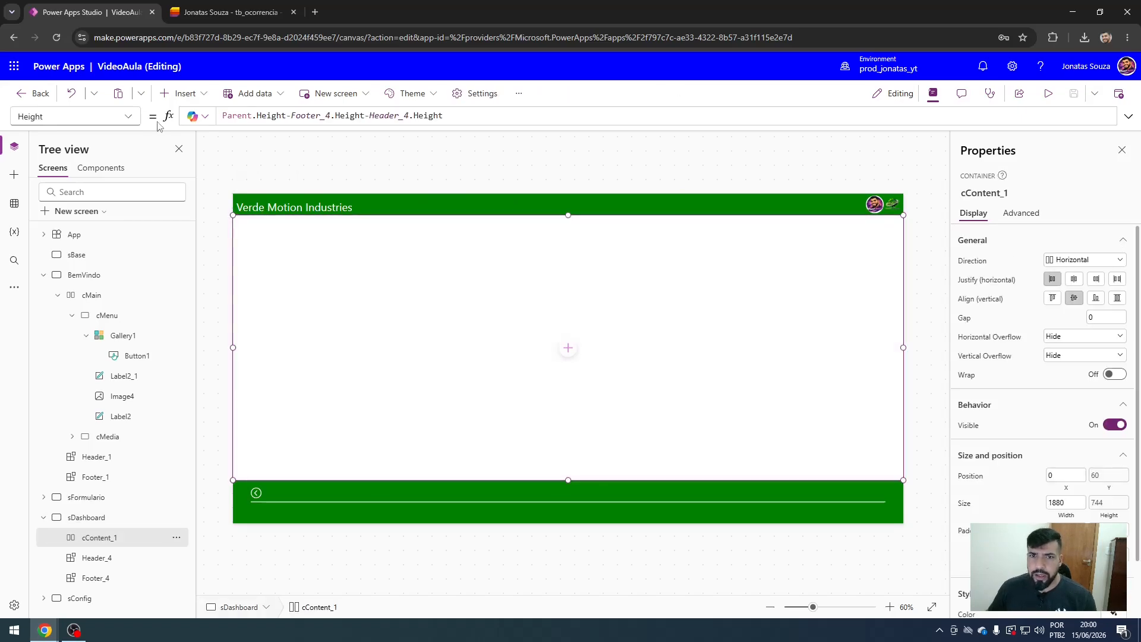
Insert a plain container named cMenu_1 inside cContent_1, followed by a horizontal container beside it.
click(204, 99)
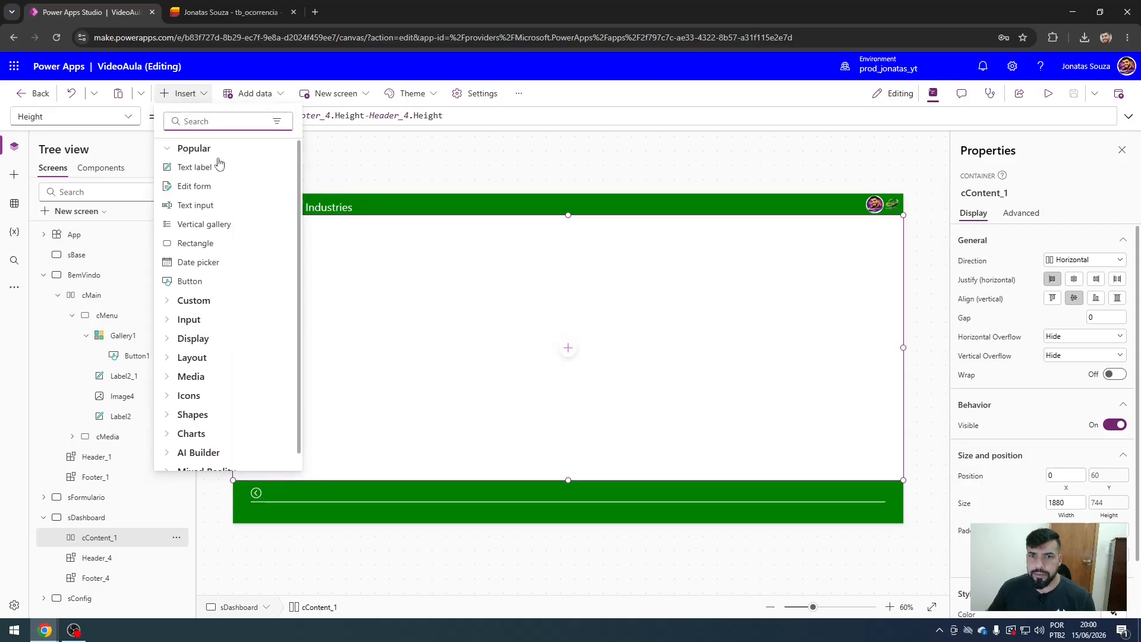
text(contai)
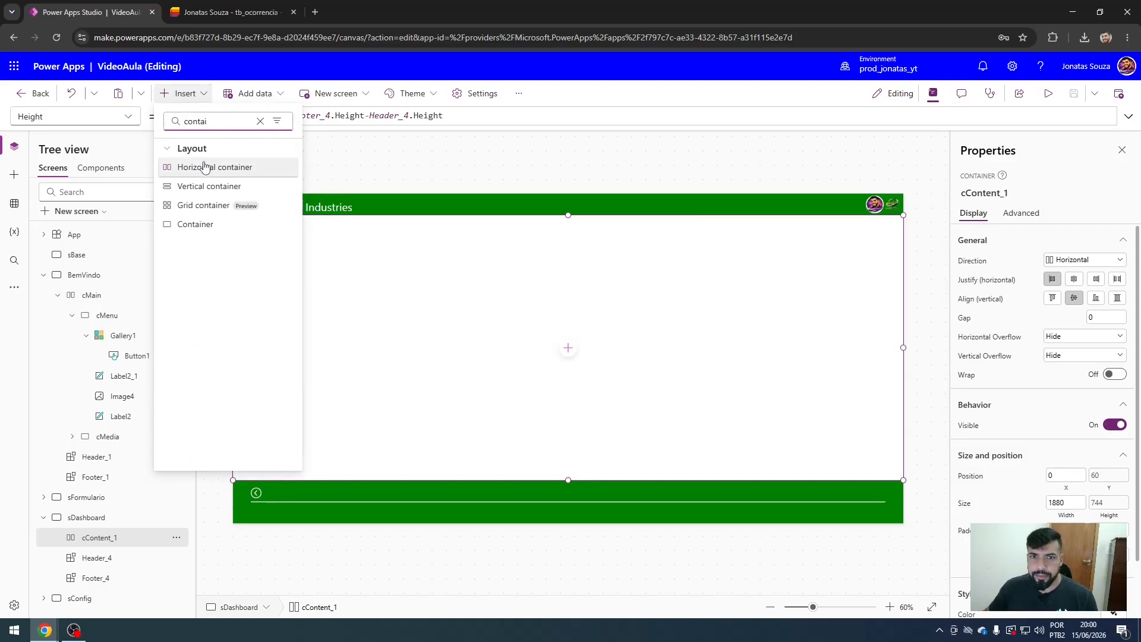
click(196, 224)
click(183, 93)
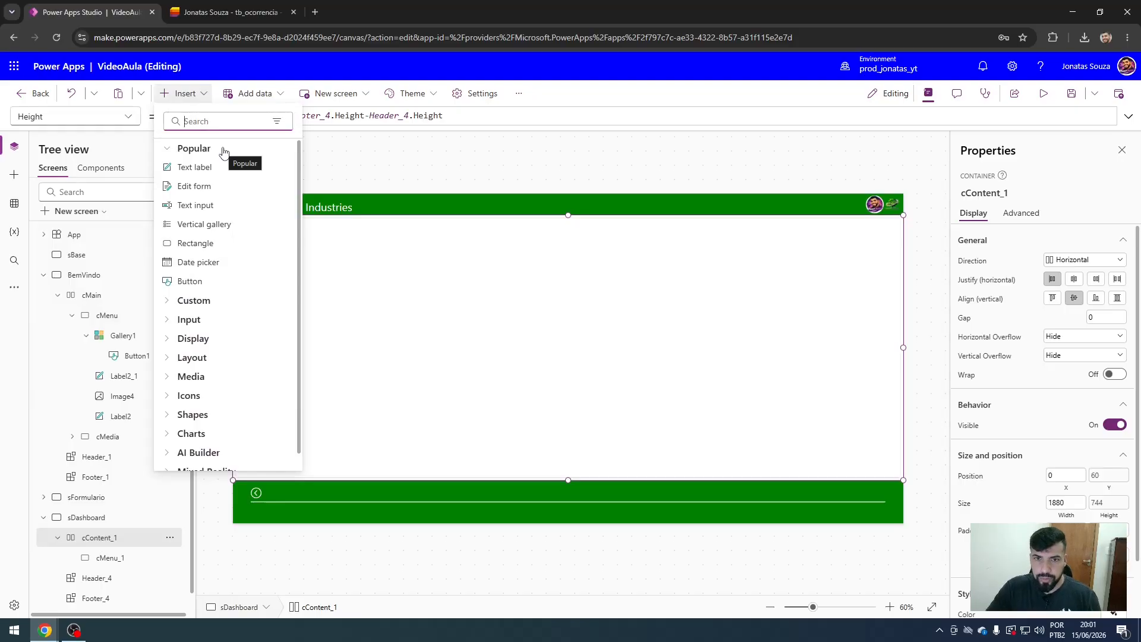
text(conta)
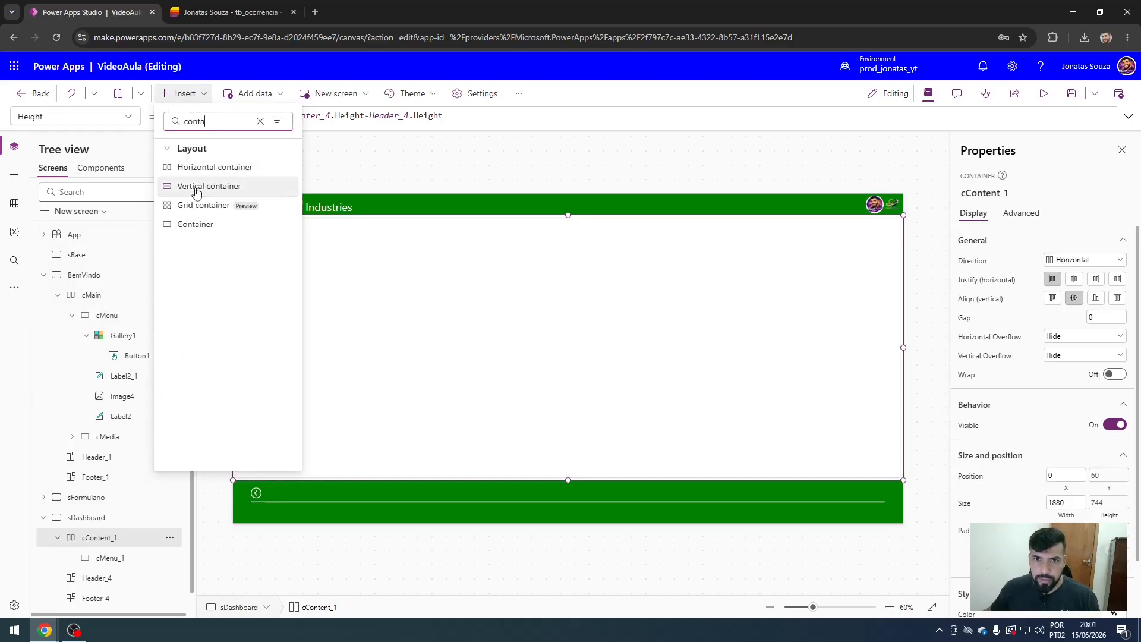
click(202, 171)
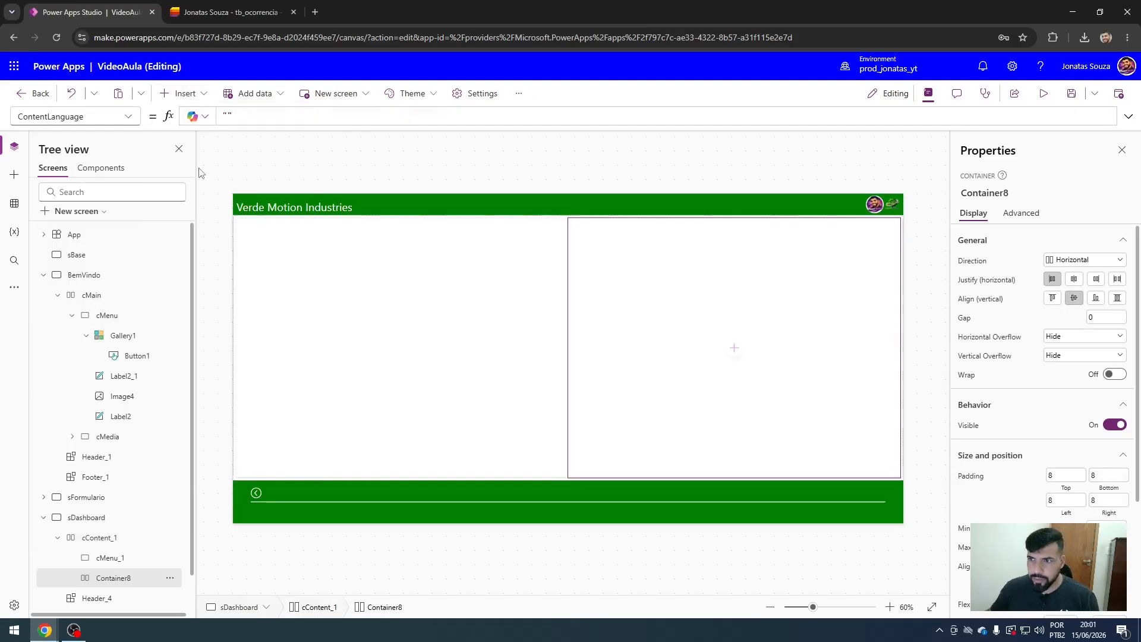
Turn off flexible width for cMenu_1 and set its width to 250.
click(551, 393)
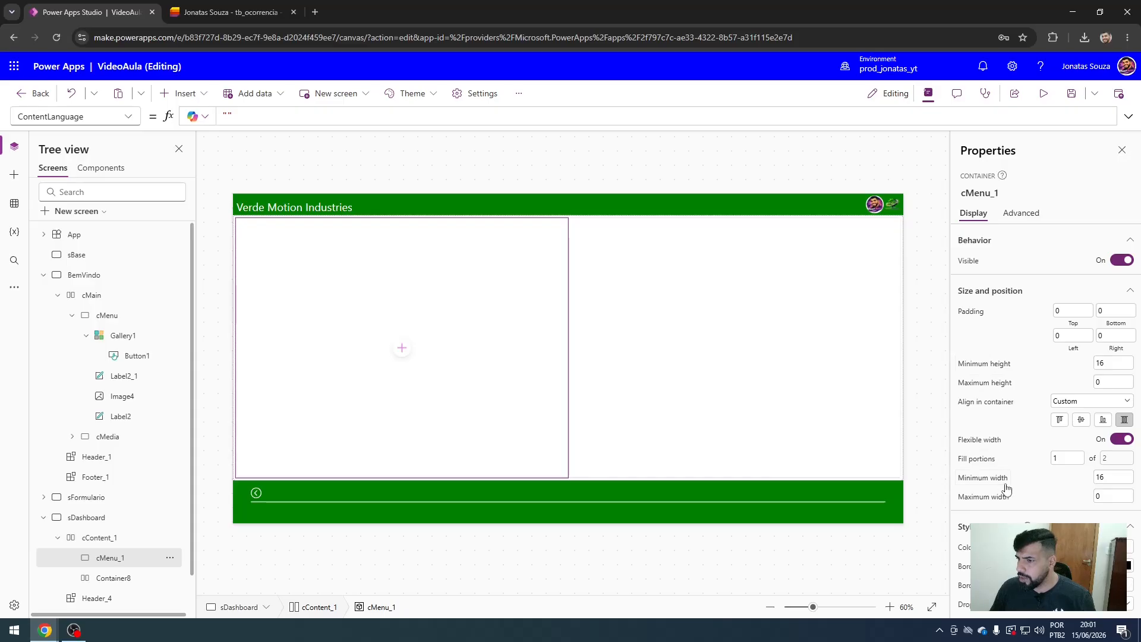
click(1122, 438)
double_click(1107, 459)
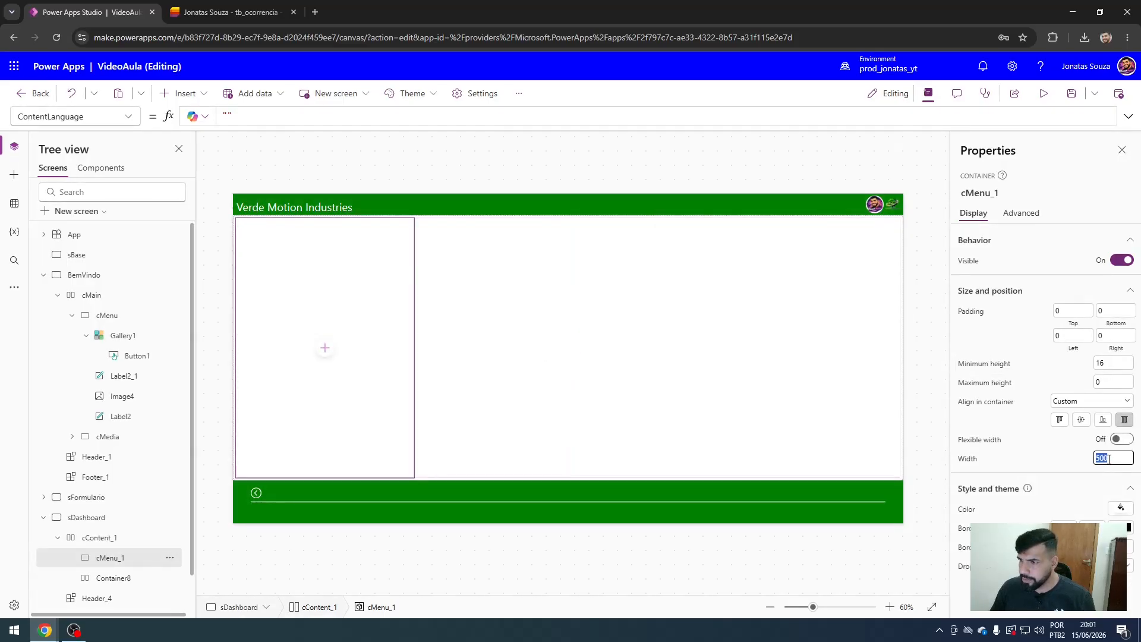
text(250)
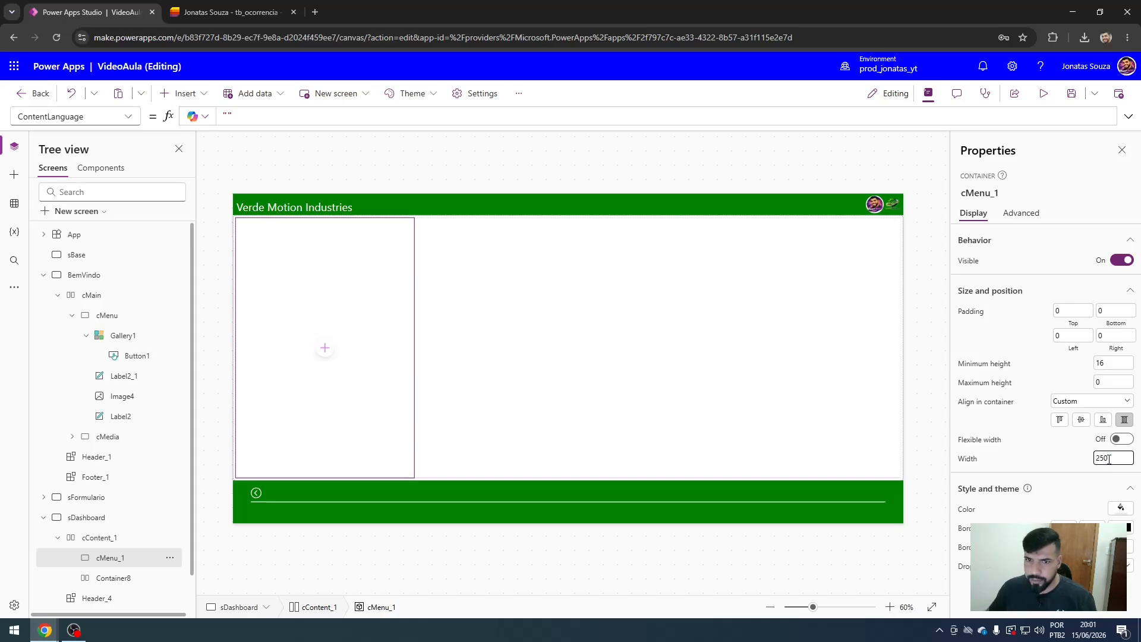
click(576, 332)
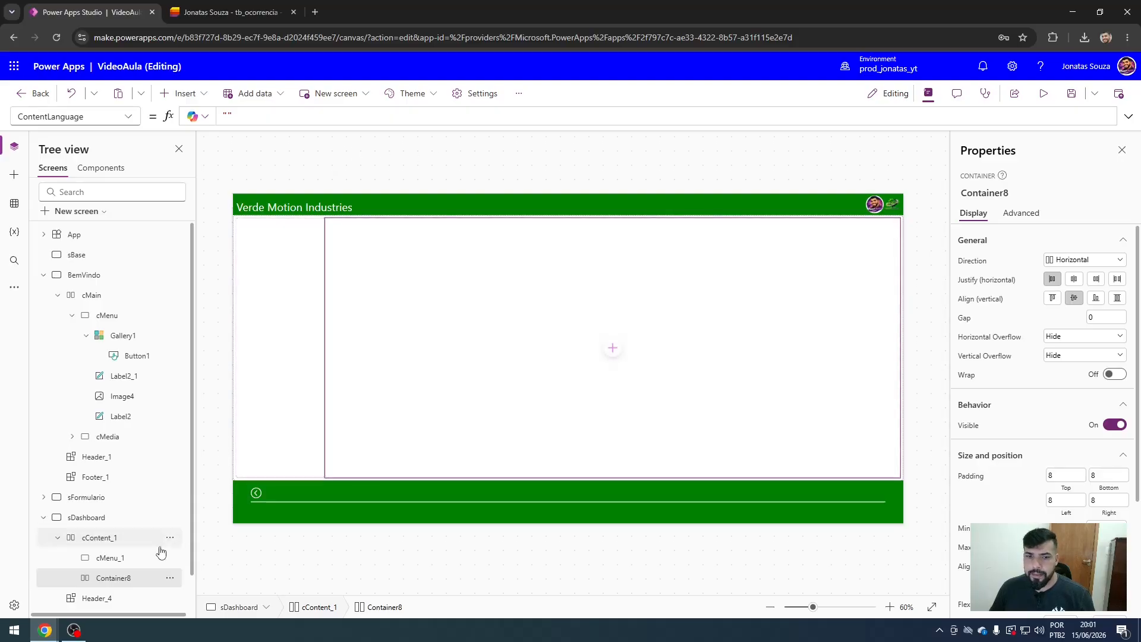
Change the layout direction of the container beside cMenu_1 to Vertical.
click(102, 538)
click(109, 586)
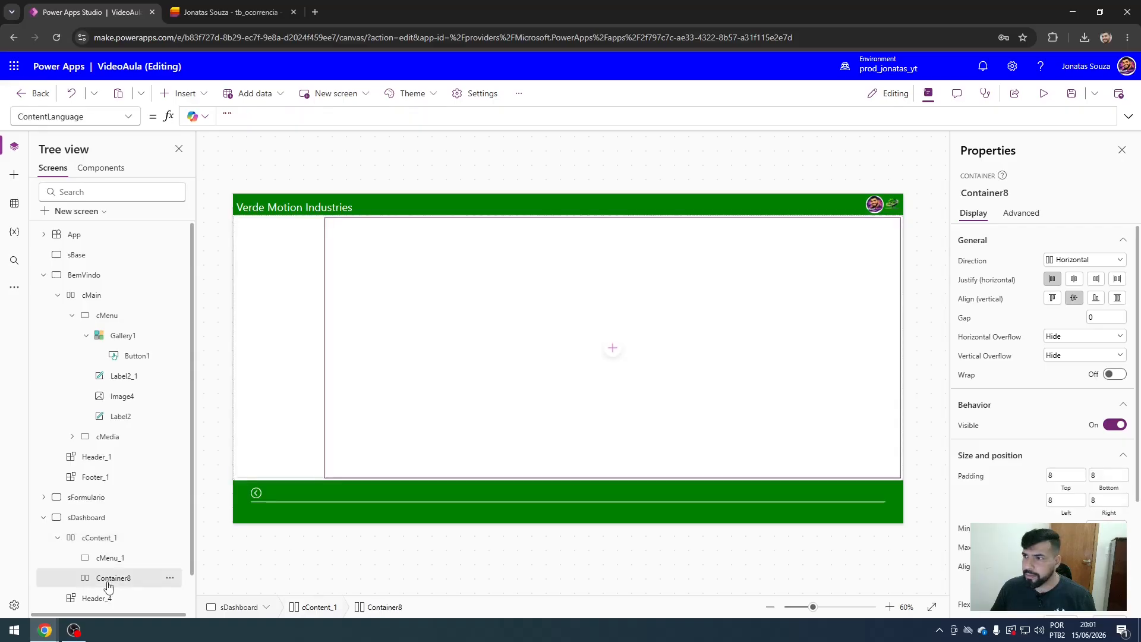
click(1080, 263)
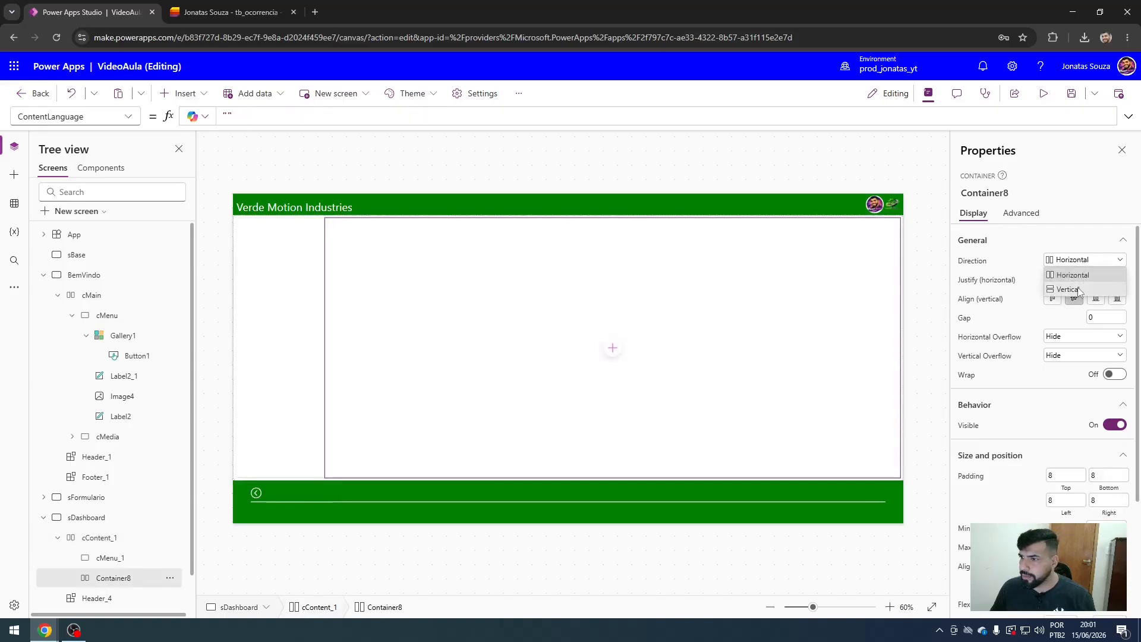
click(1067, 288)
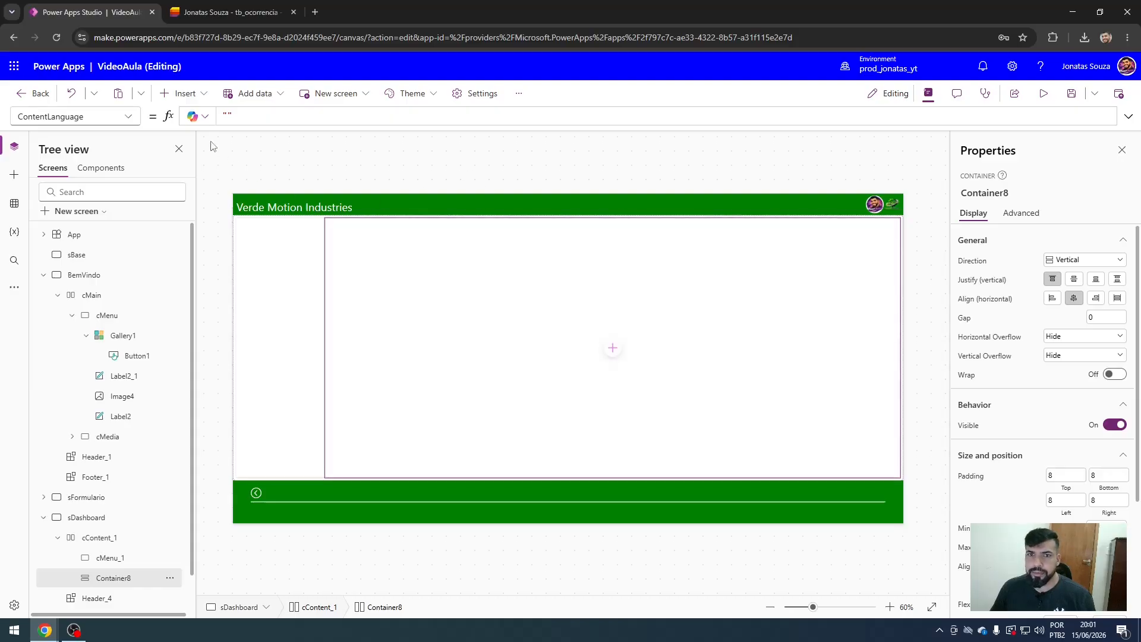
Add three stacked plain containers inside the vertical container, naming the parent cReuniao and two of the children cReuniao1 and cReuniao2.
click(182, 93)
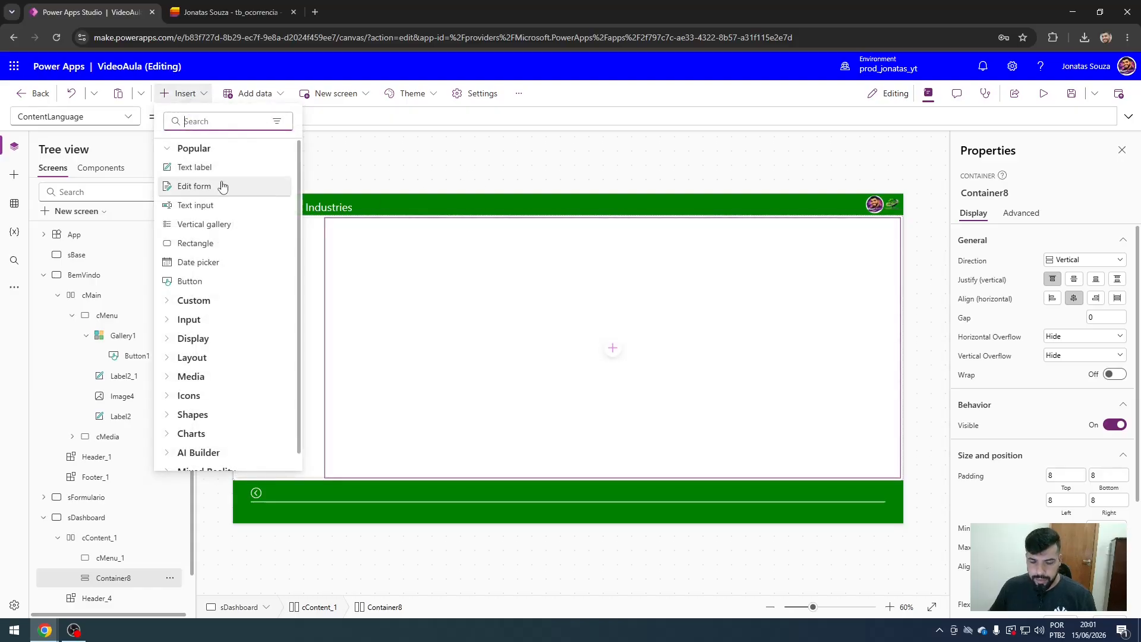
text(c)
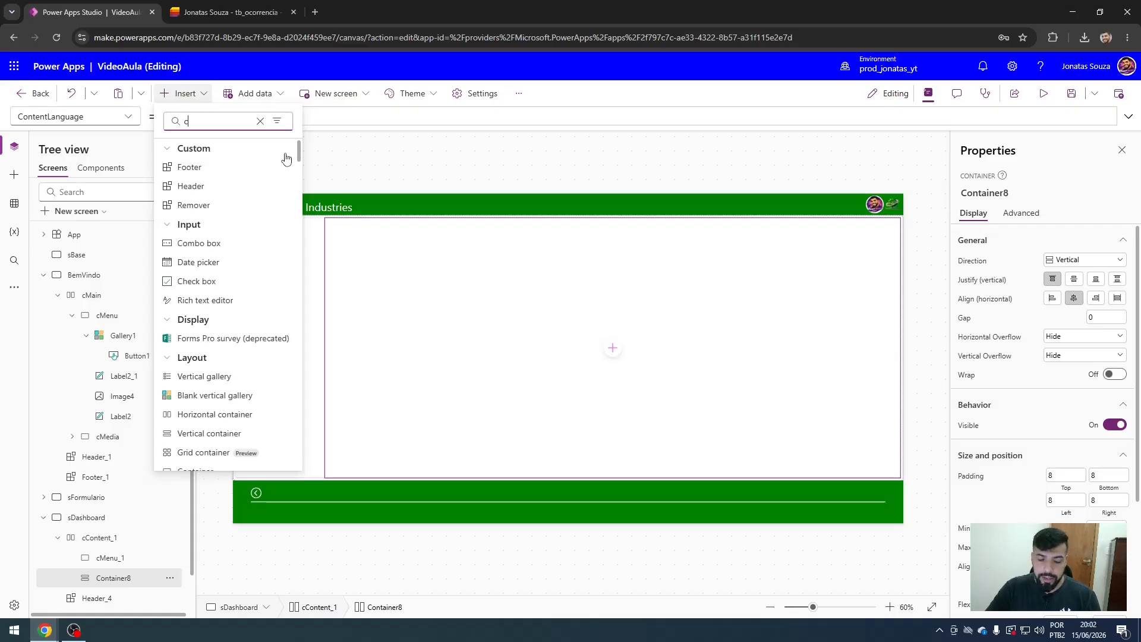
text(ontainer)
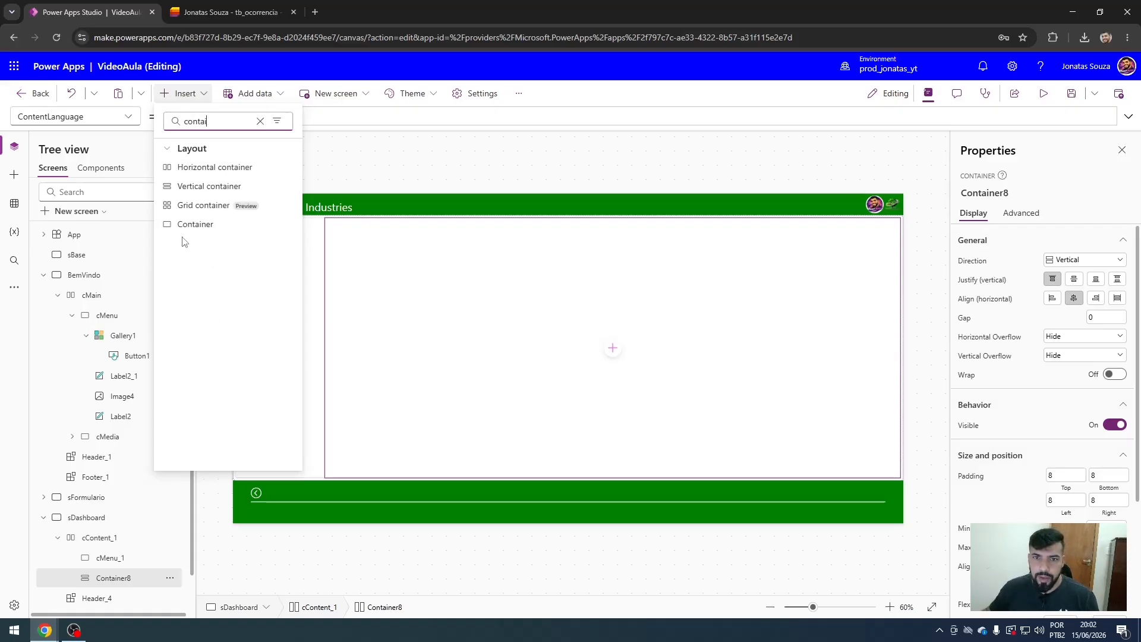
click(183, 235)
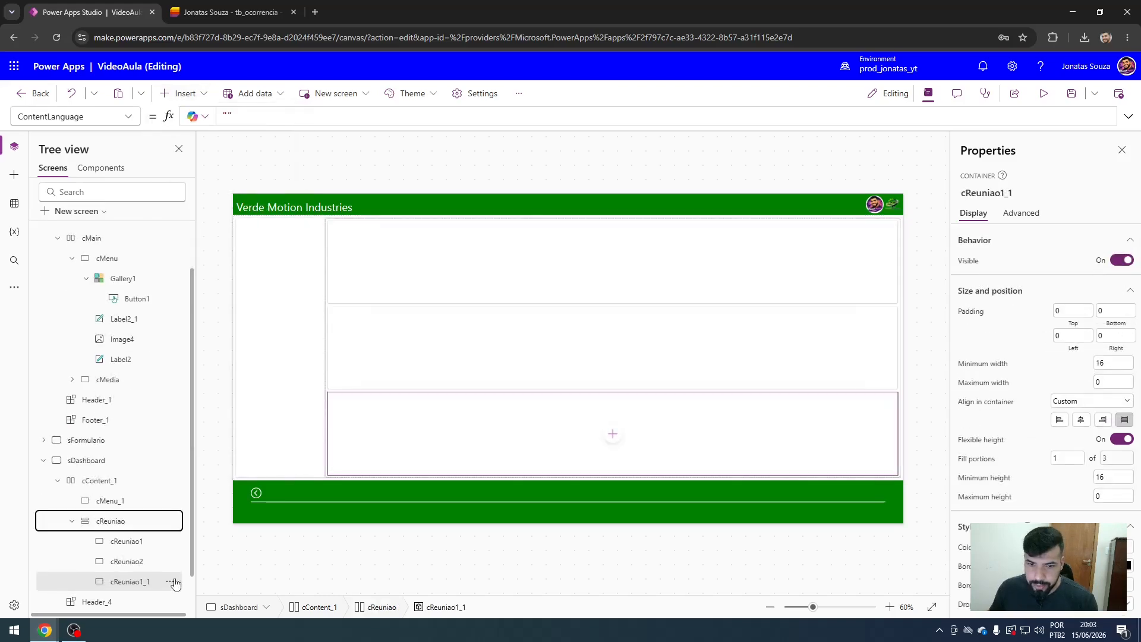
Move cReuniao1_1 above the other containers in cReuniao and rename it cCabecalho.
drag(132, 588, 125, 546)
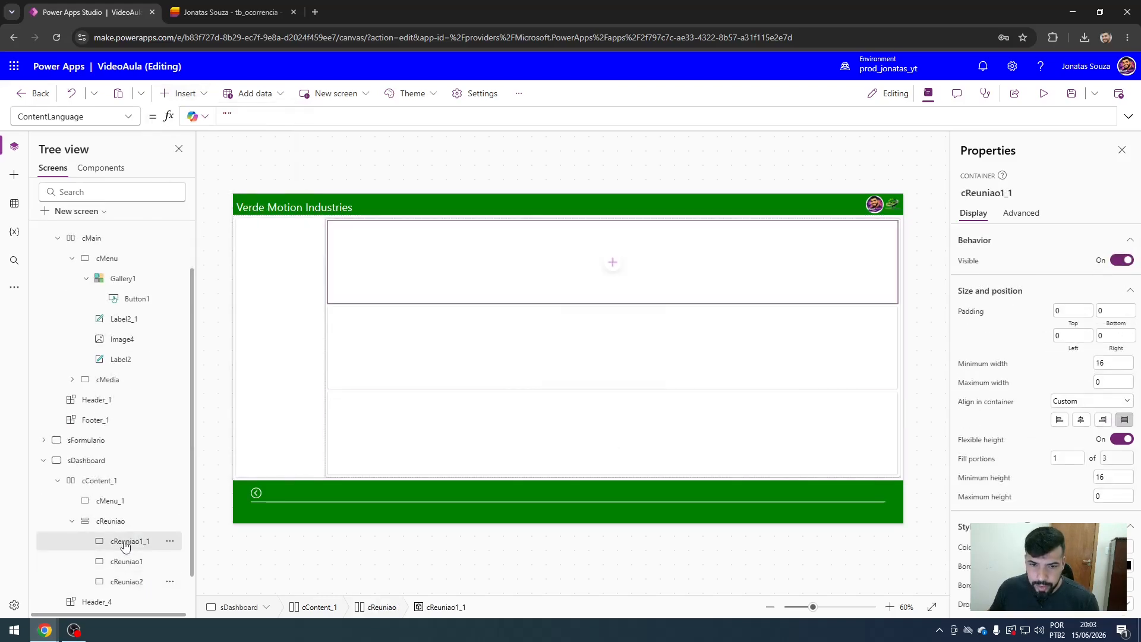
click(993, 195)
text(c)
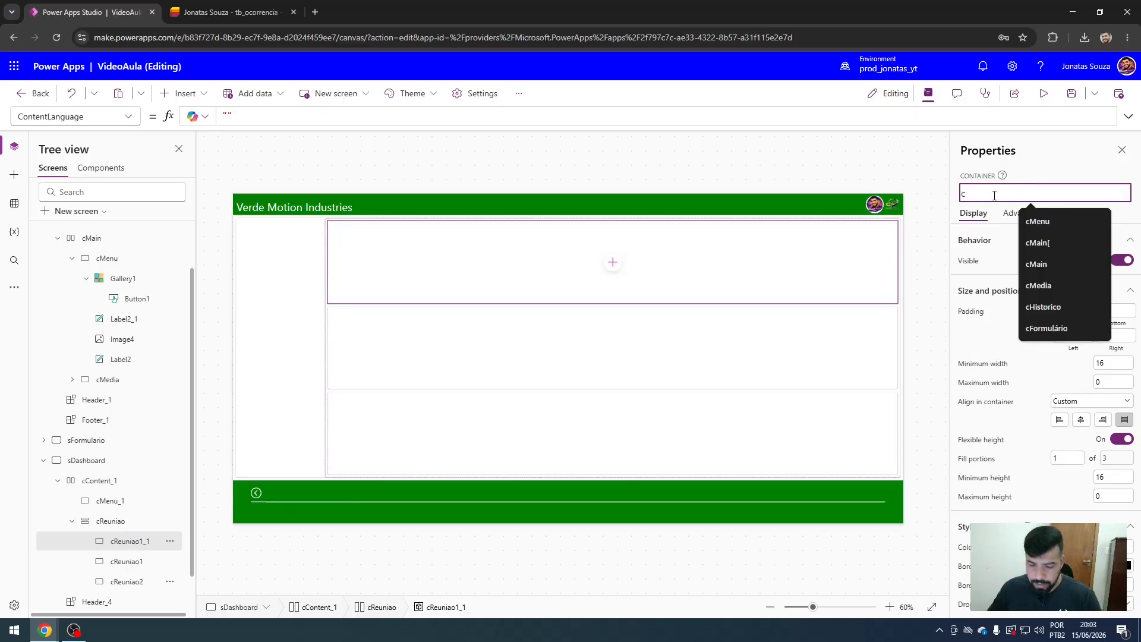
text(Cabeca)
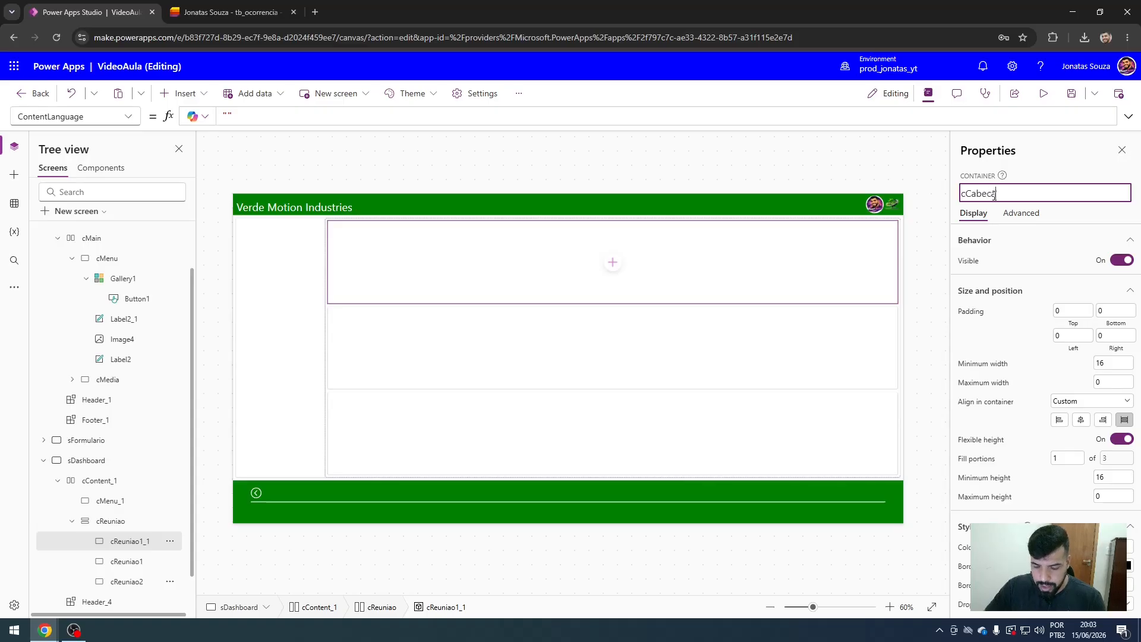
key(Escape)
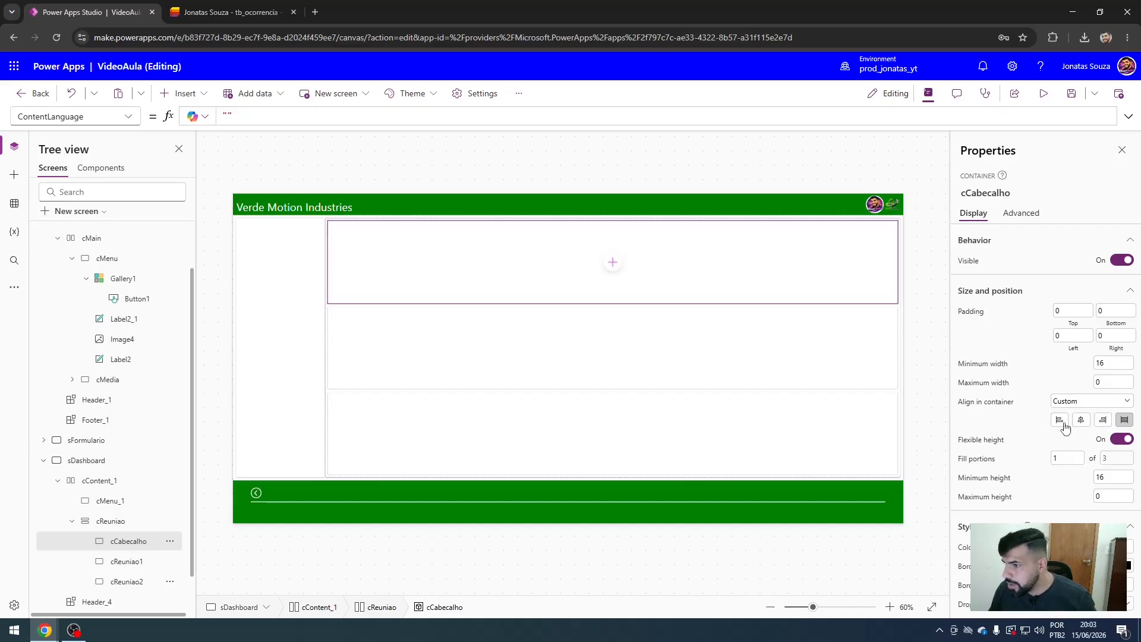
Turn off flexible height for cCabecalho and set its height to 30.
click(1122, 439)
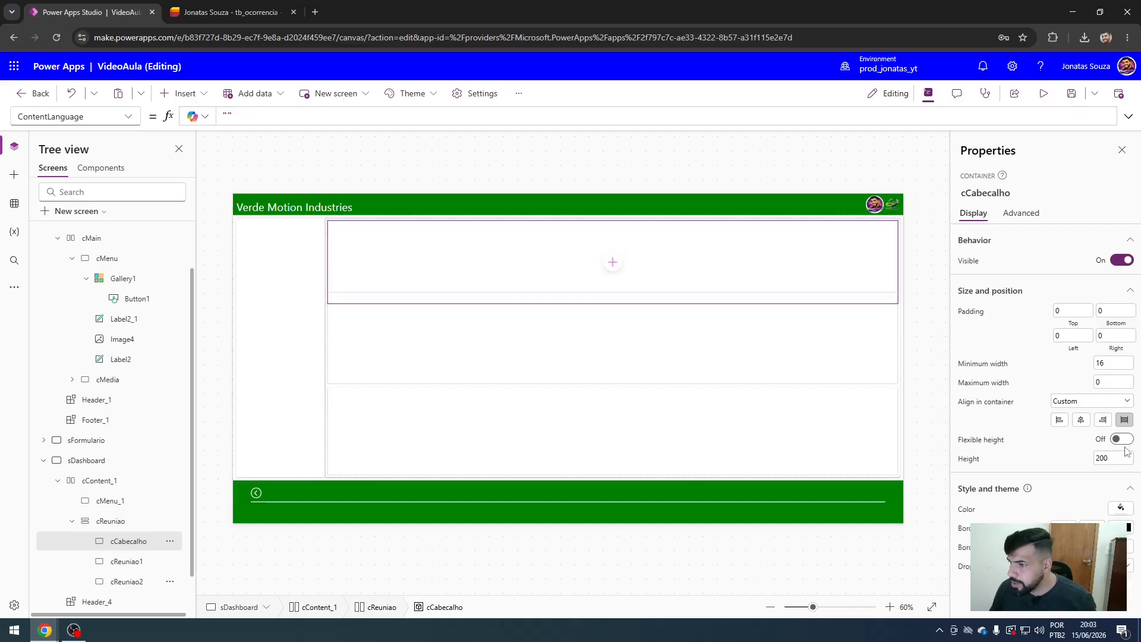
click(1124, 457)
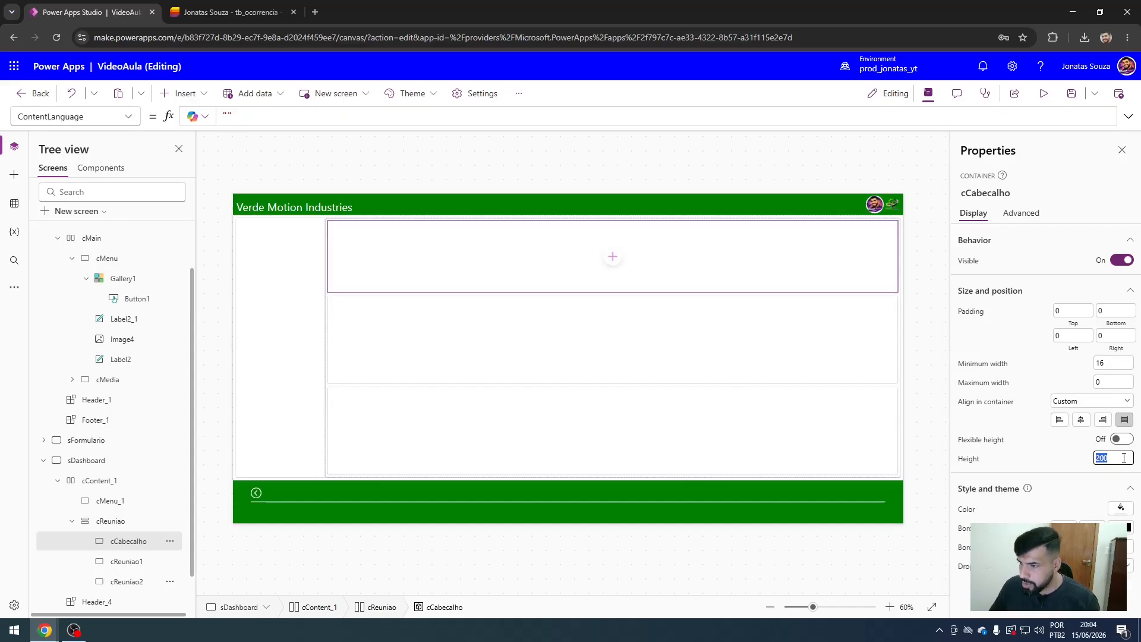
text(15)
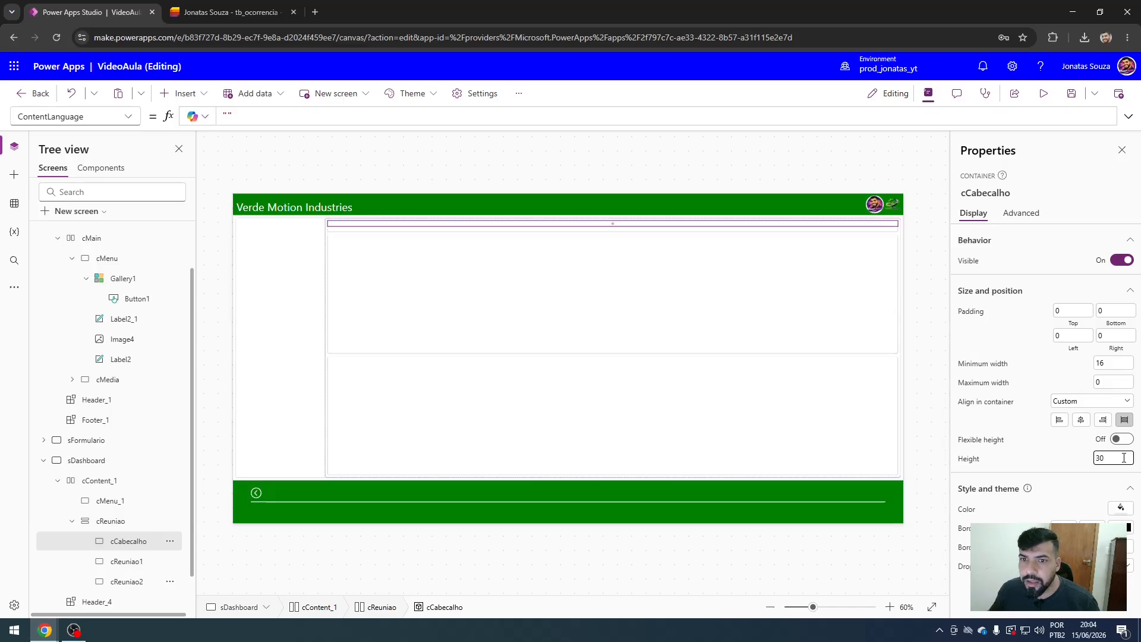
click(828, 173)
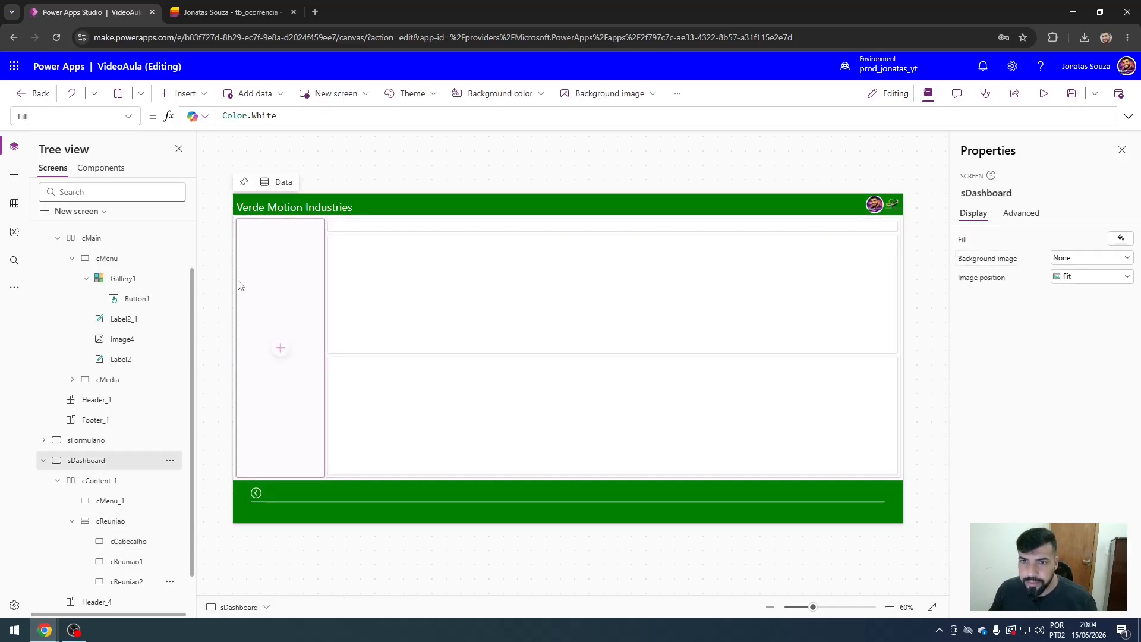
Open the shared border radius of cCabecalho, cReuniao1 and cReuniao2 for editing, and preview the dashboard screen.
click(125, 581)
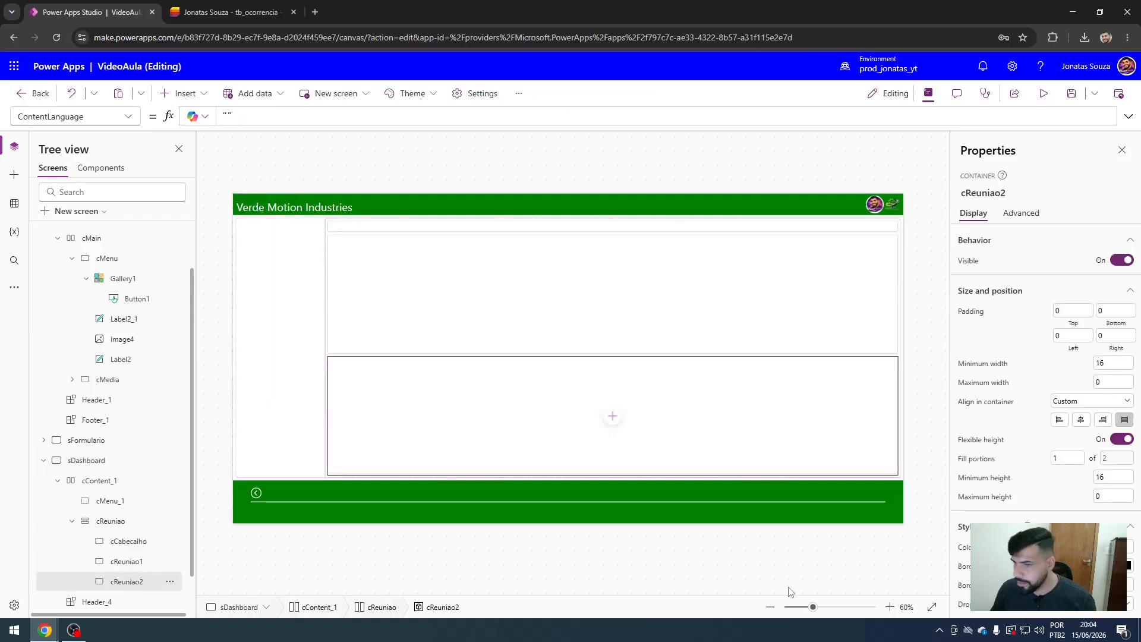
click(128, 541)
ctrl+click(126, 561)
ctrl+click(126, 581)
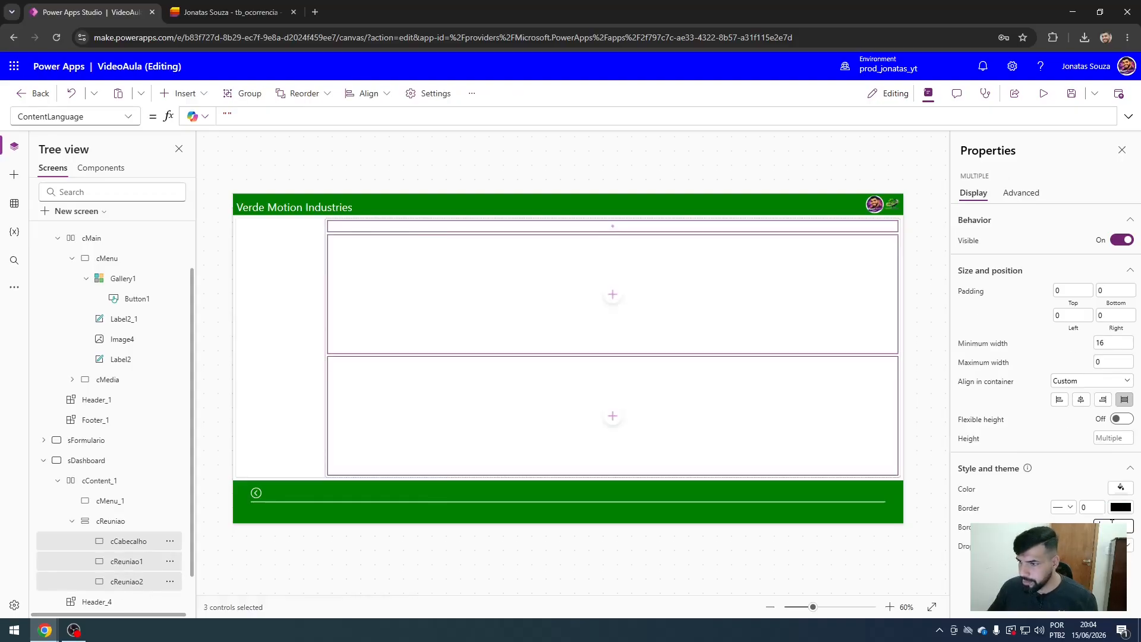
click(1043, 93)
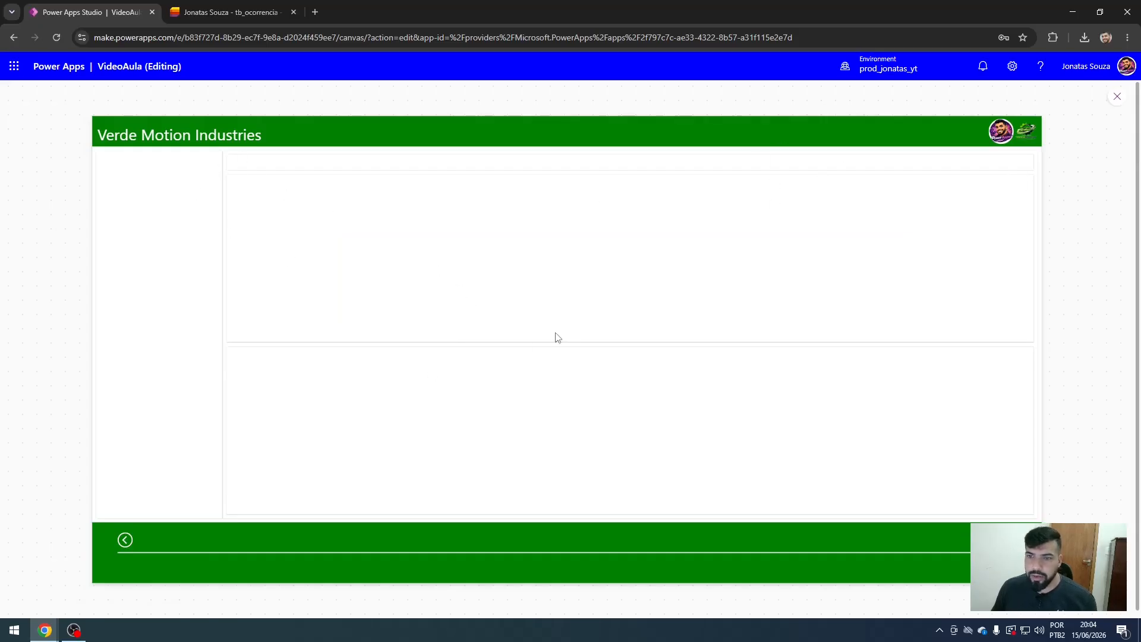
click(1117, 97)
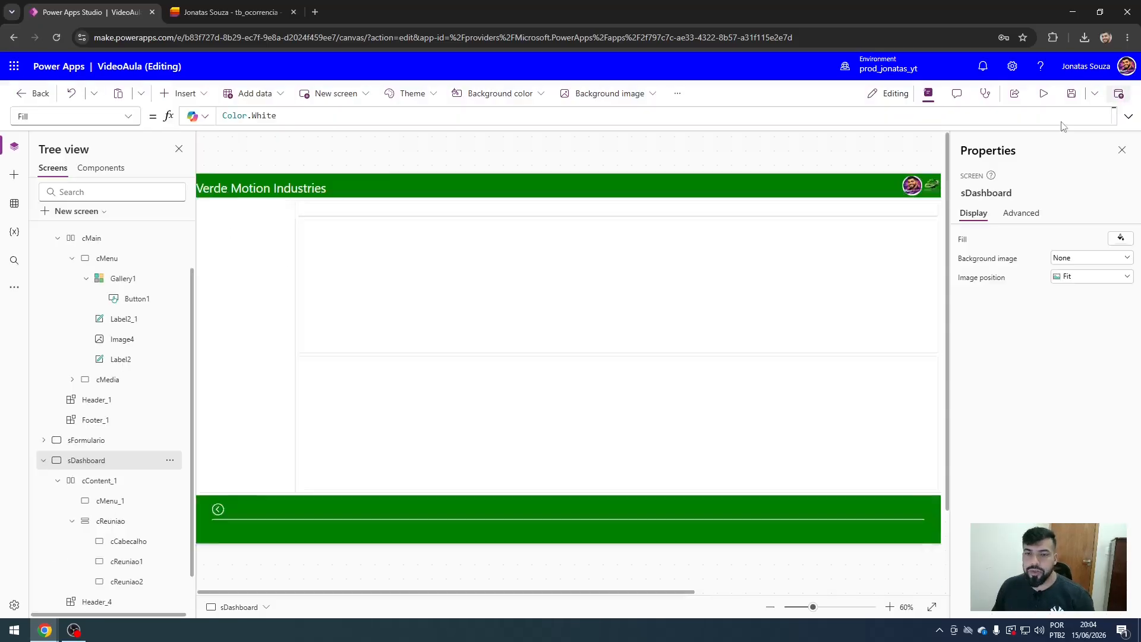
Insert a blank vertical gallery for the cReuniao1 container.
click(447, 266)
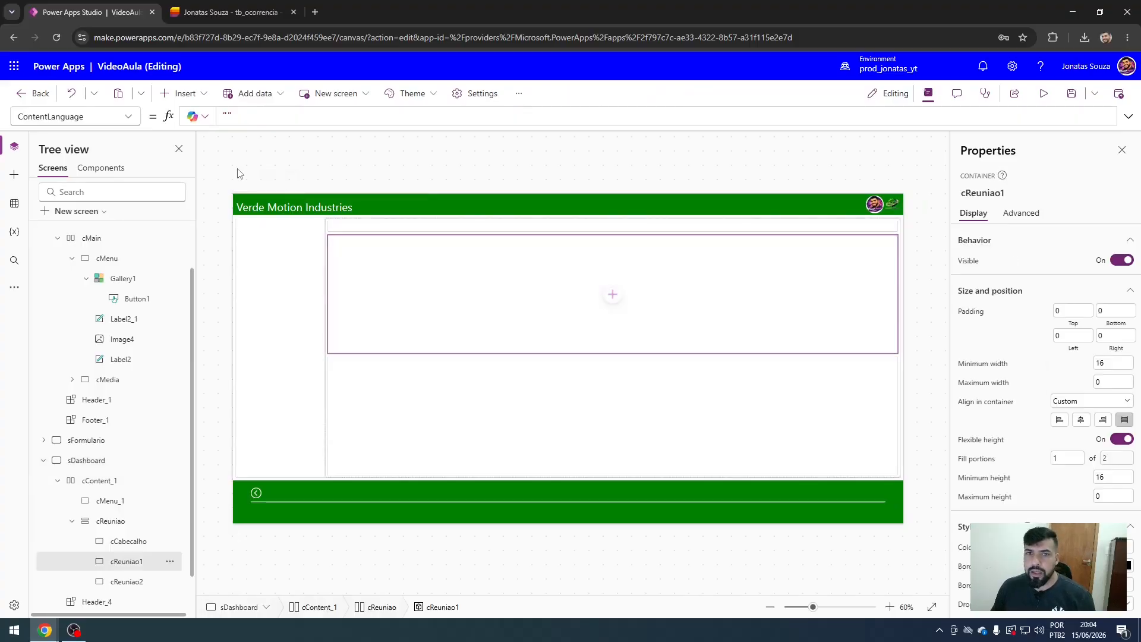
click(201, 154)
click(181, 93)
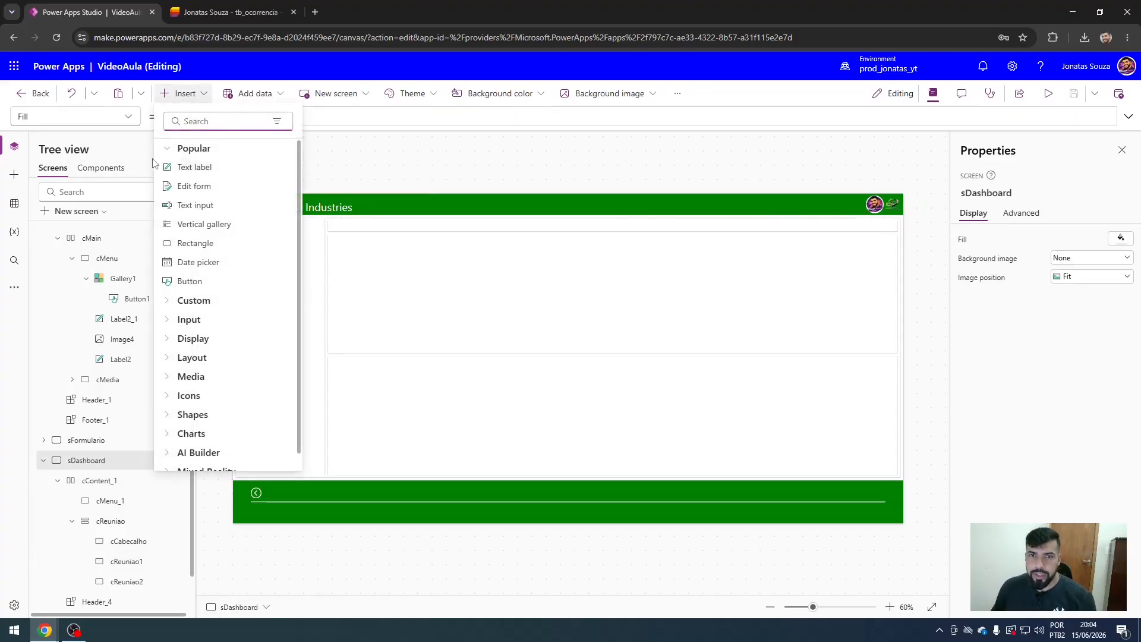
text(gal)
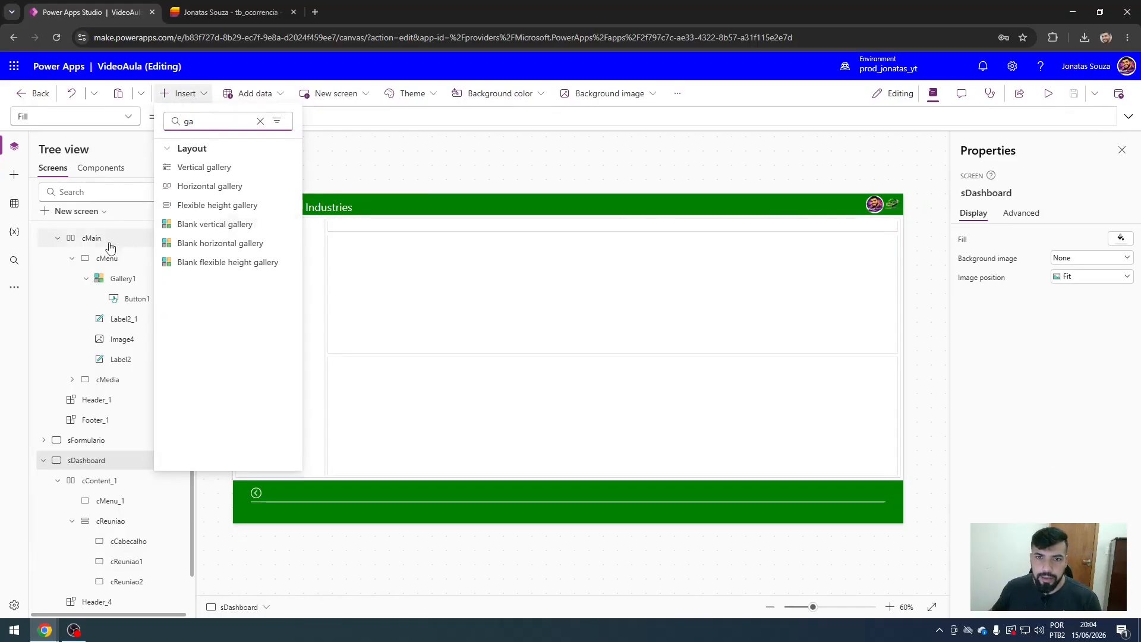
click(204, 224)
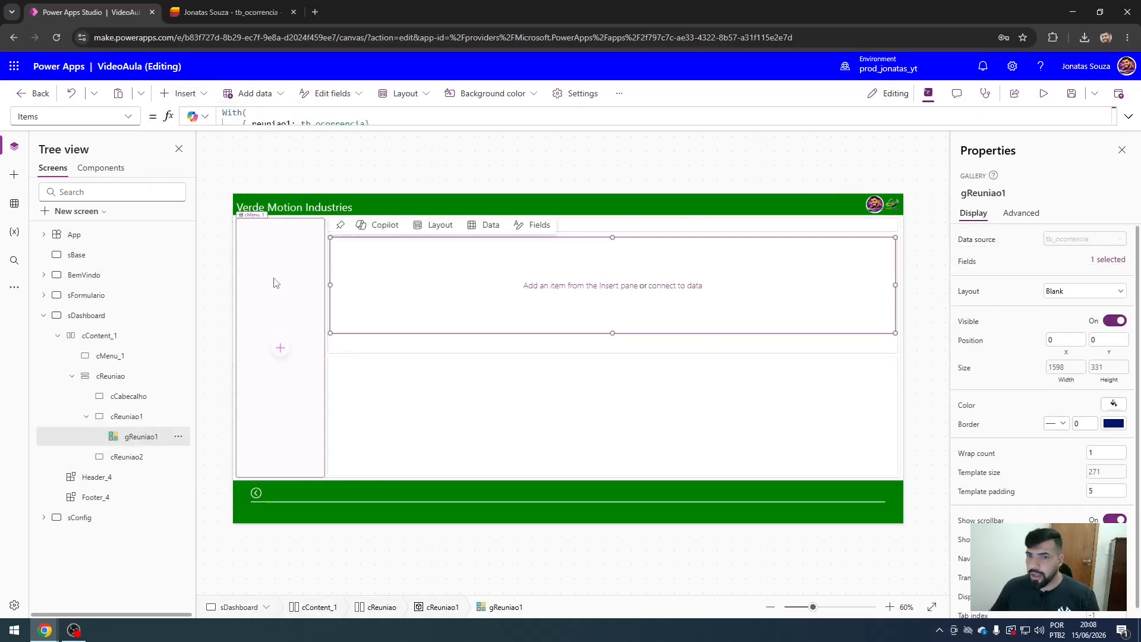
Insert a plain container inside the gReuniao1 gallery and position it at X 0, Y 0.
click(184, 93)
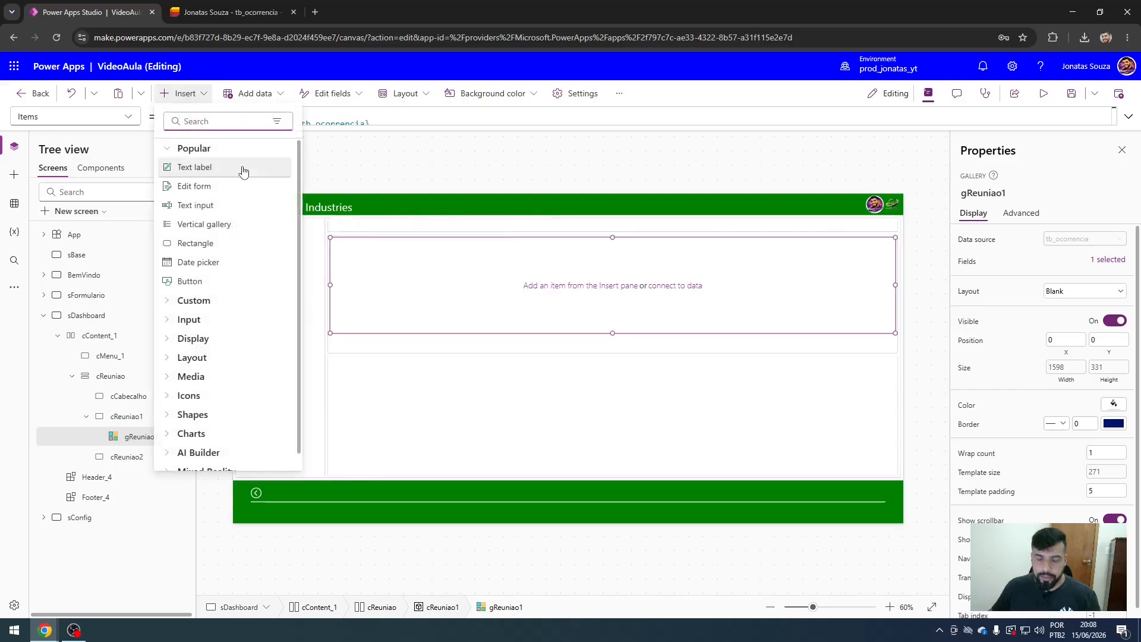
text(conta)
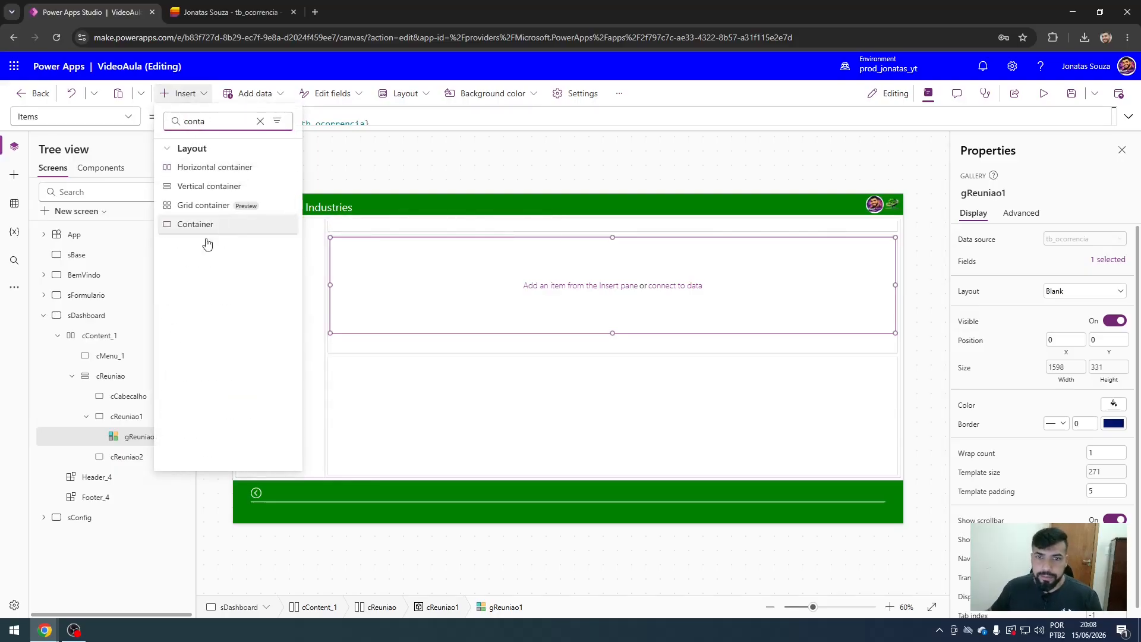
click(193, 229)
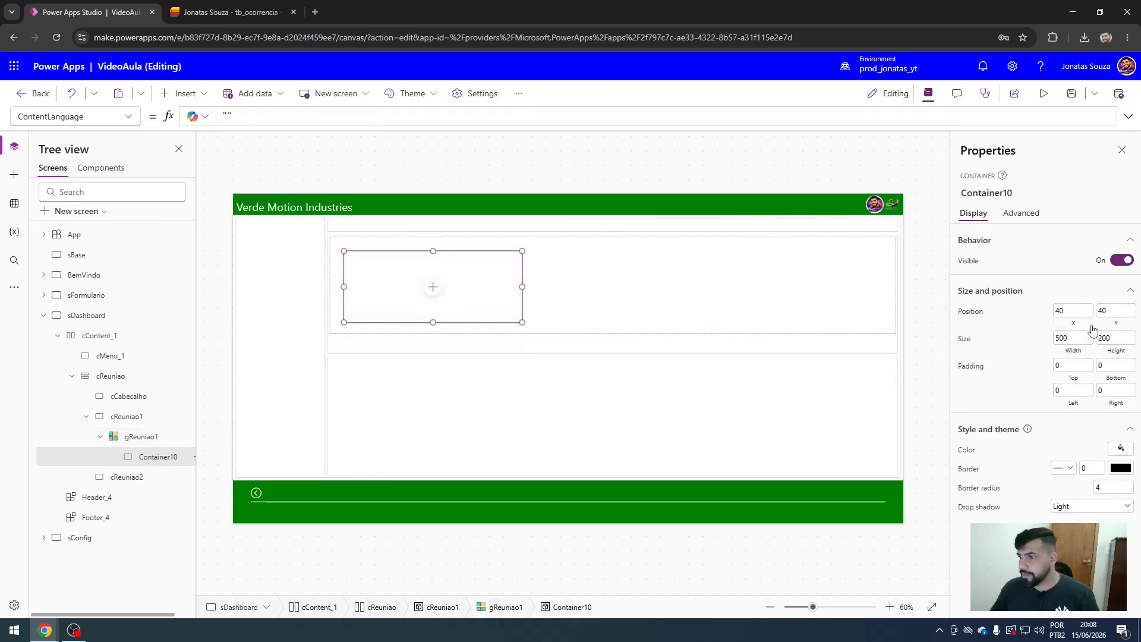
click(1074, 310)
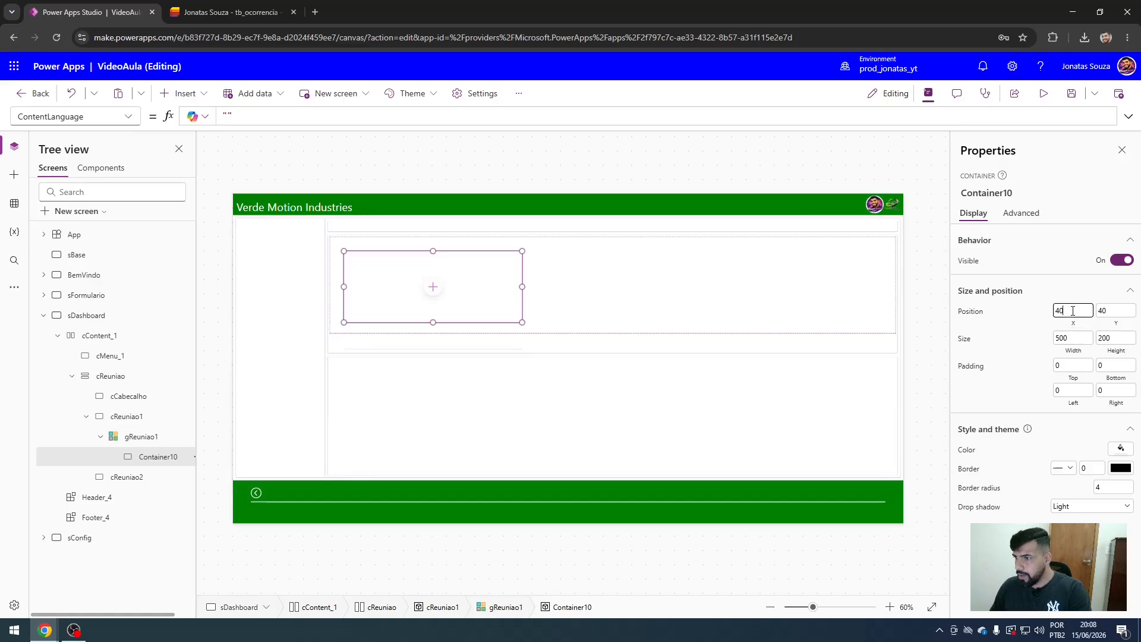
text(0)
click(1109, 310)
text(0)
Set the width of the container inside gReuniao1 to the formula Parent.Width-15.
click(1070, 352)
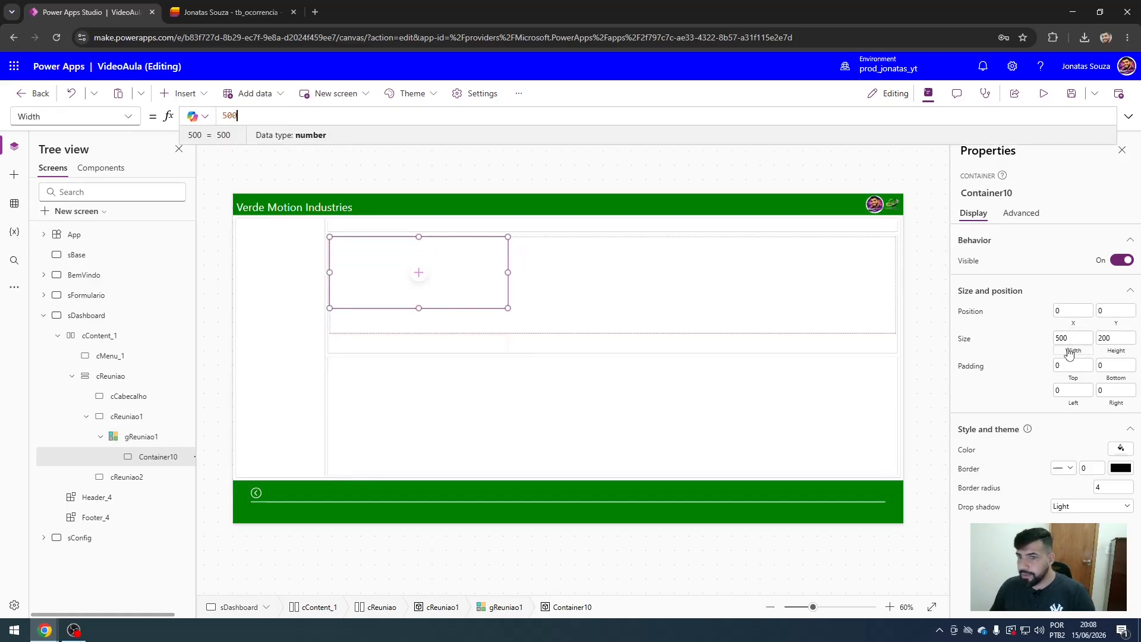
text(Parent.Width)
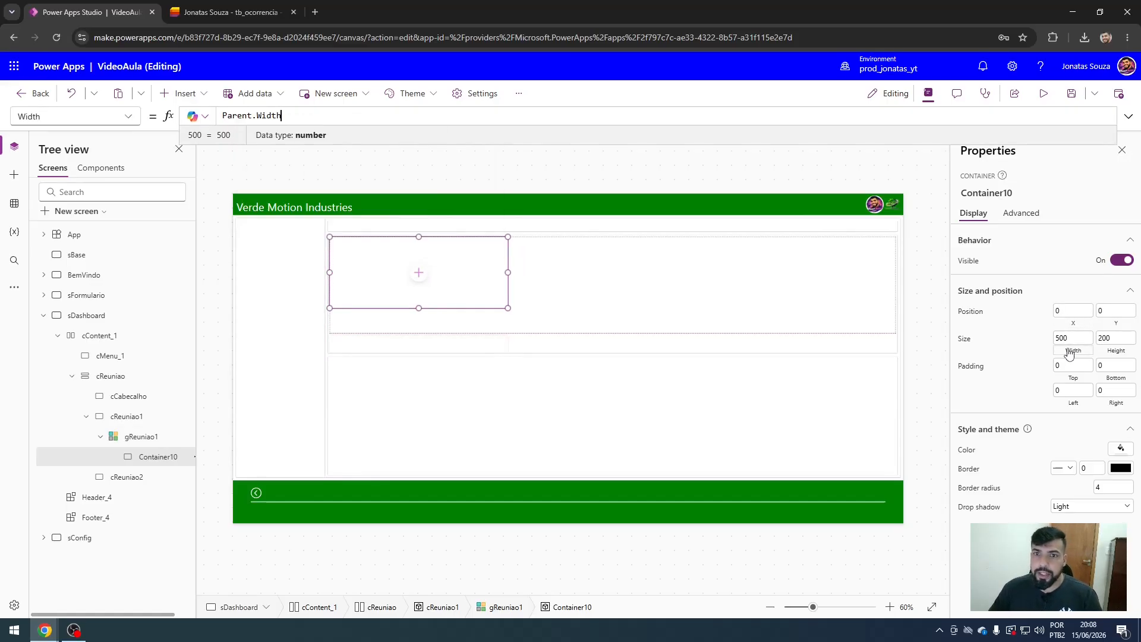
text(-)
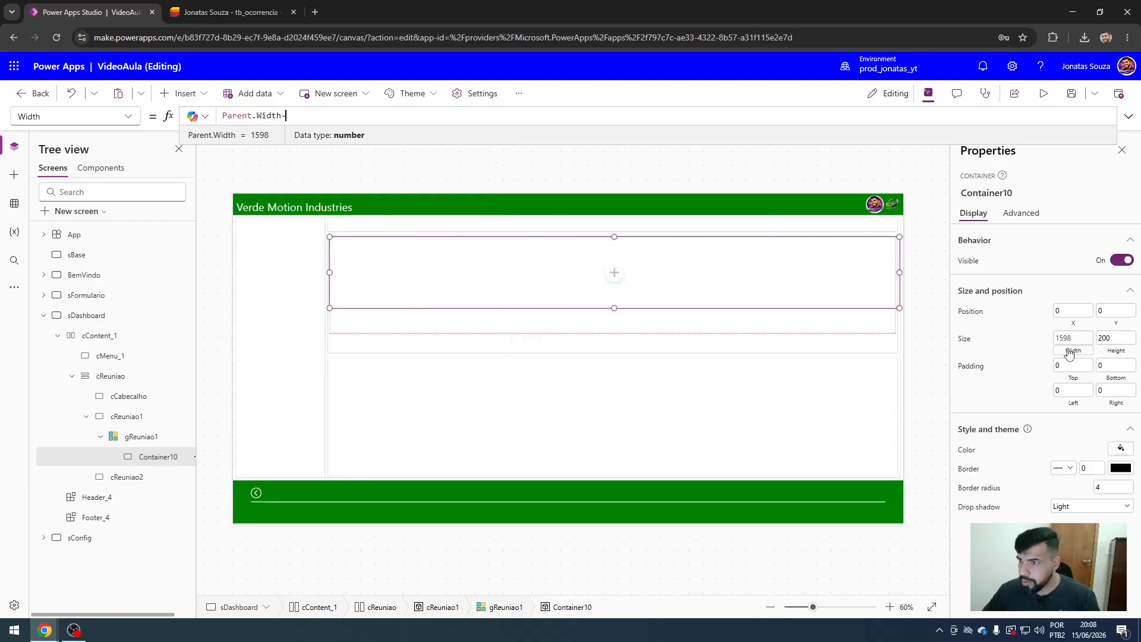
text(10)
key(shift+Return)
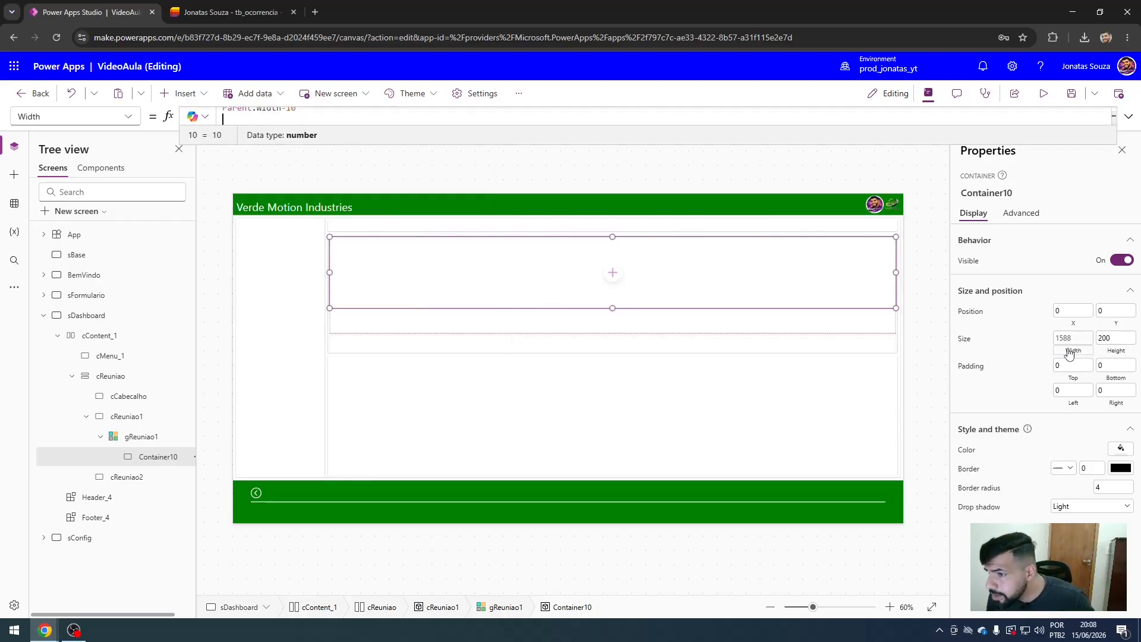
key(BackSpace)
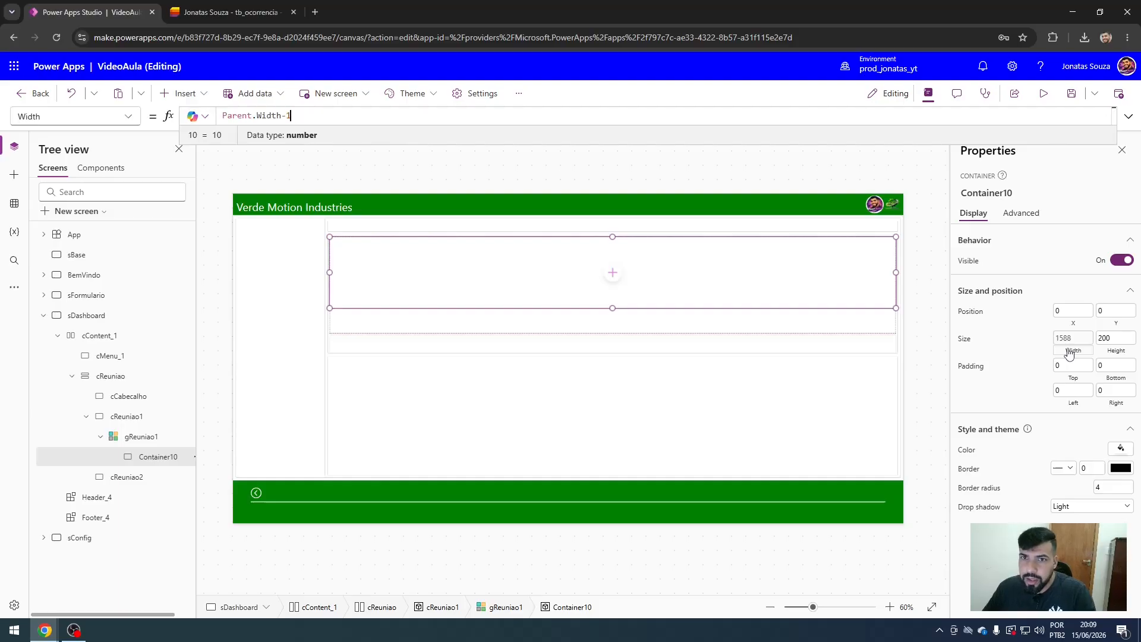
text(5)
key(shift+Return)
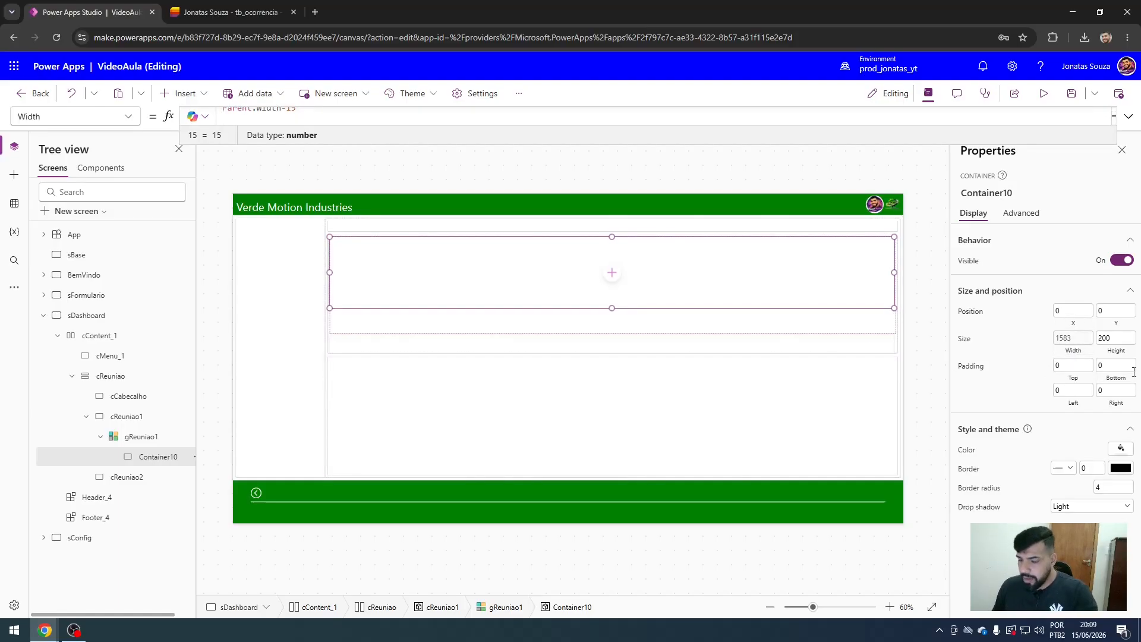
Set the gallery container's height to 30 and its border radius to 0.
click(1115, 338)
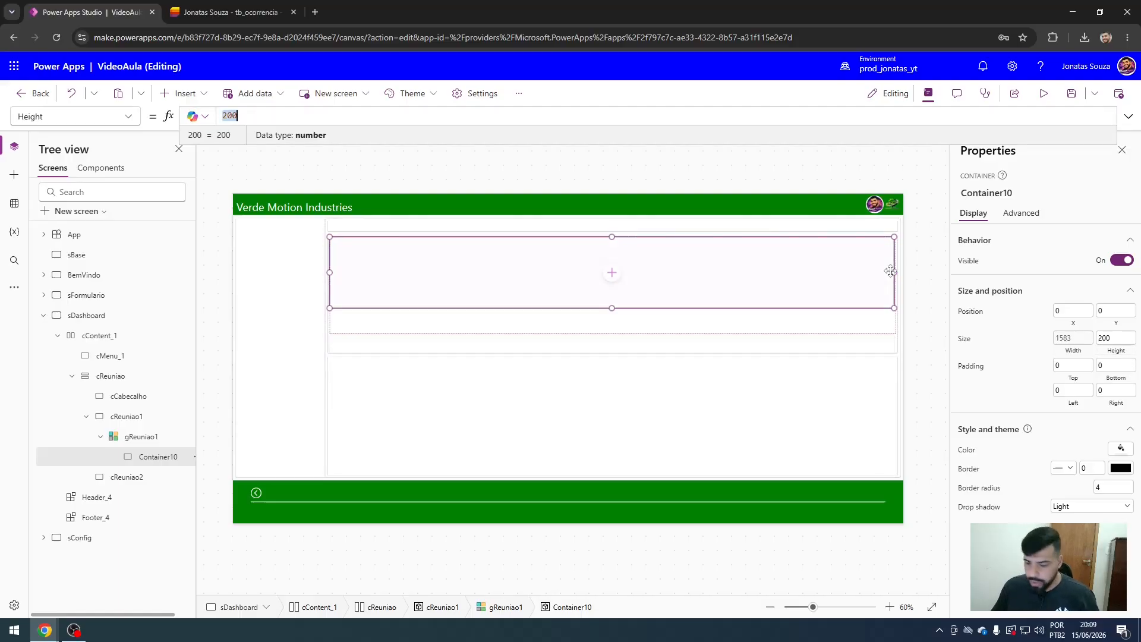
text(30)
key(Return)
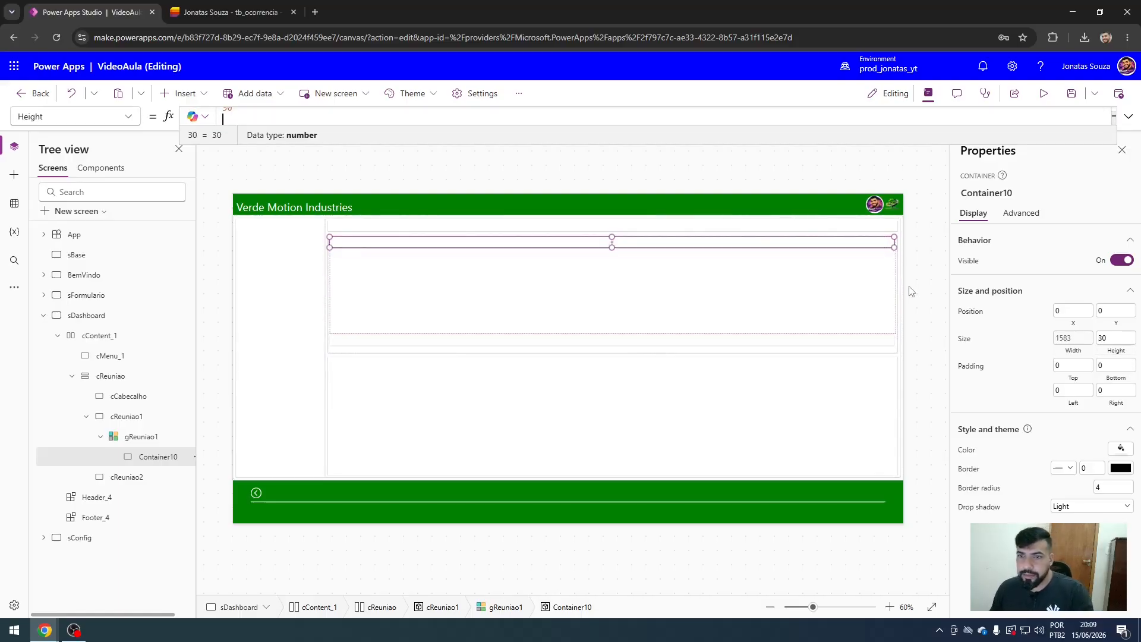
click(929, 284)
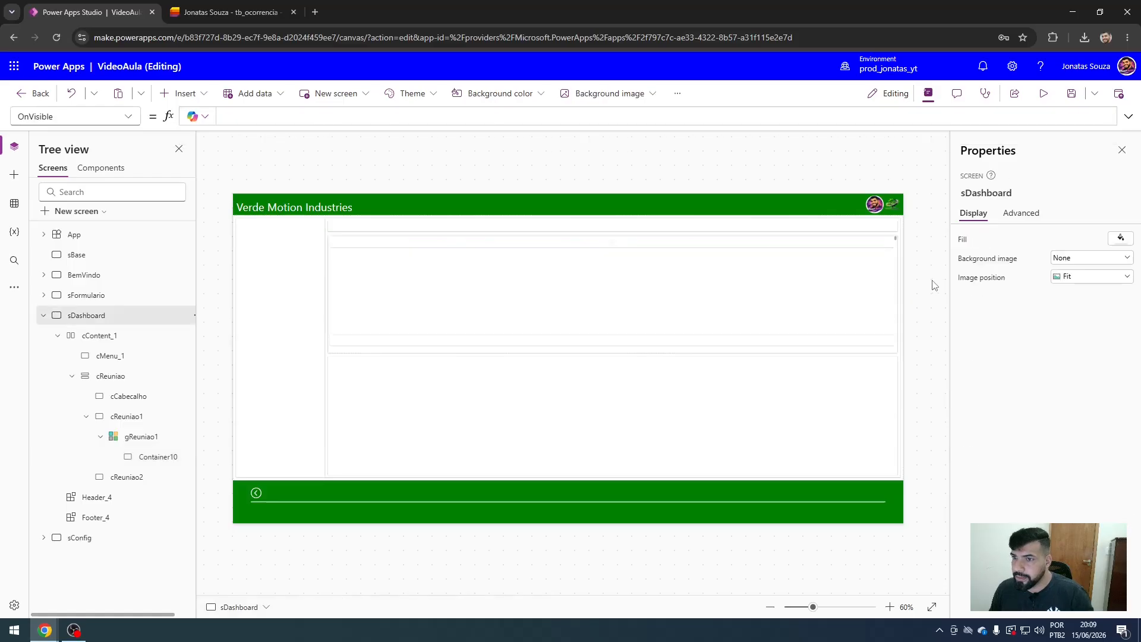
click(360, 247)
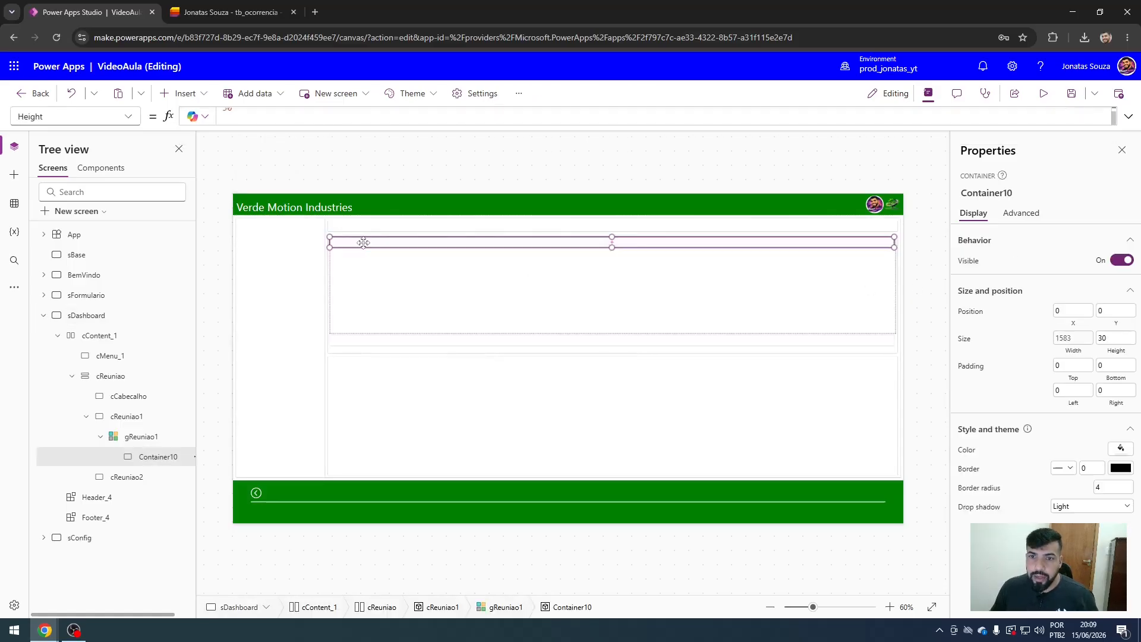
click(1107, 489)
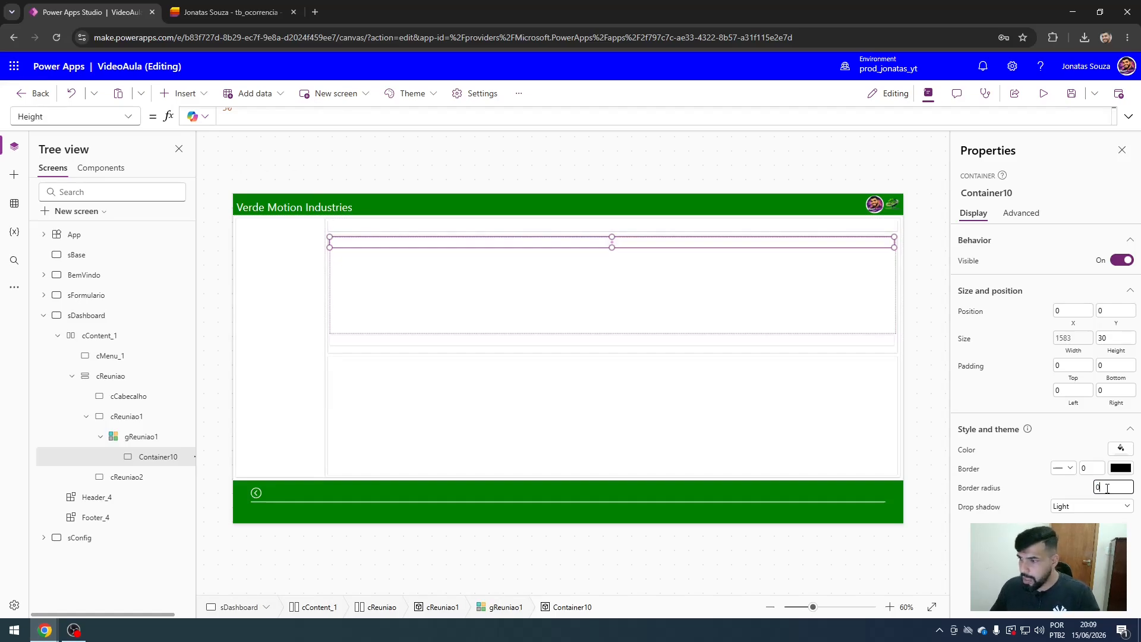
Set the template size of the gReuniao1 gallery to 25.
click(611, 315)
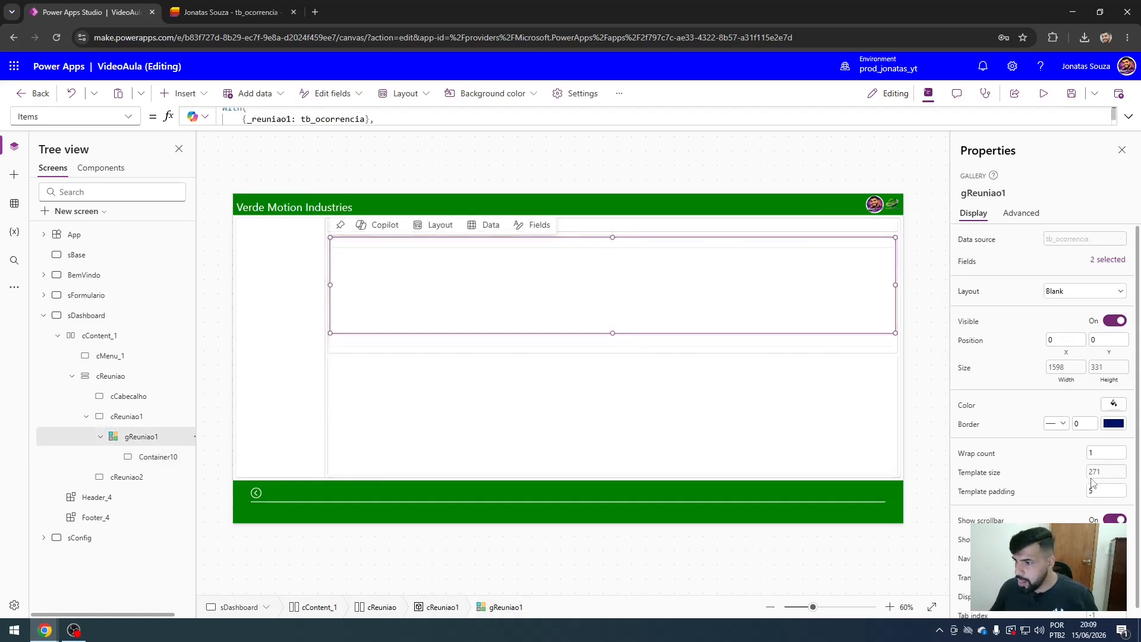
click(1107, 473)
key(ctrl+a)
text(2)
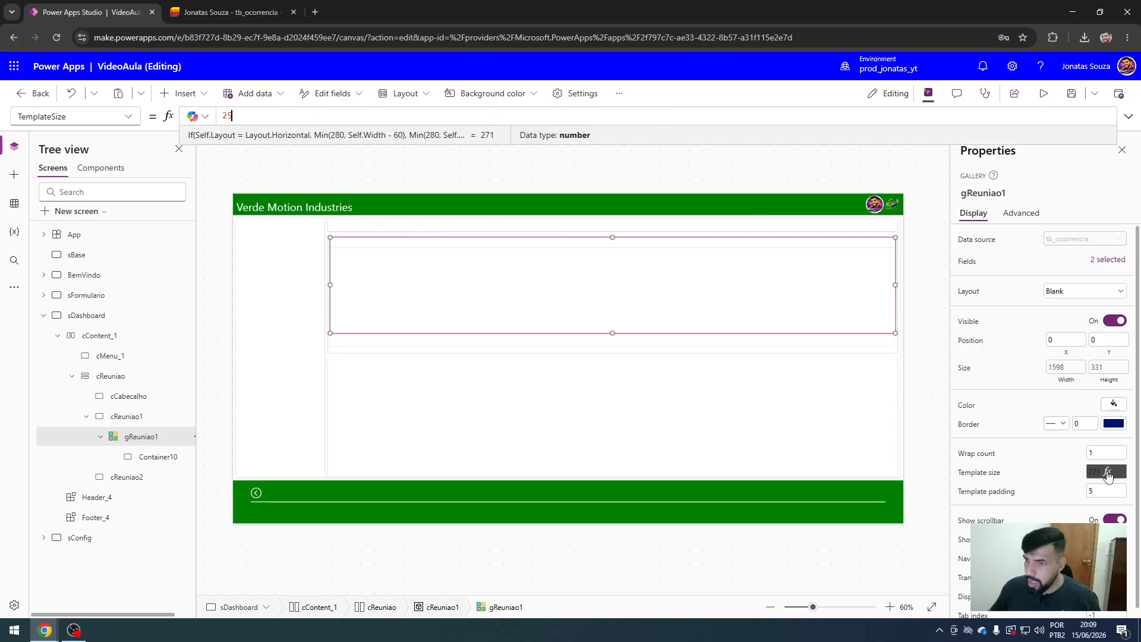
text(5)
click(502, 173)
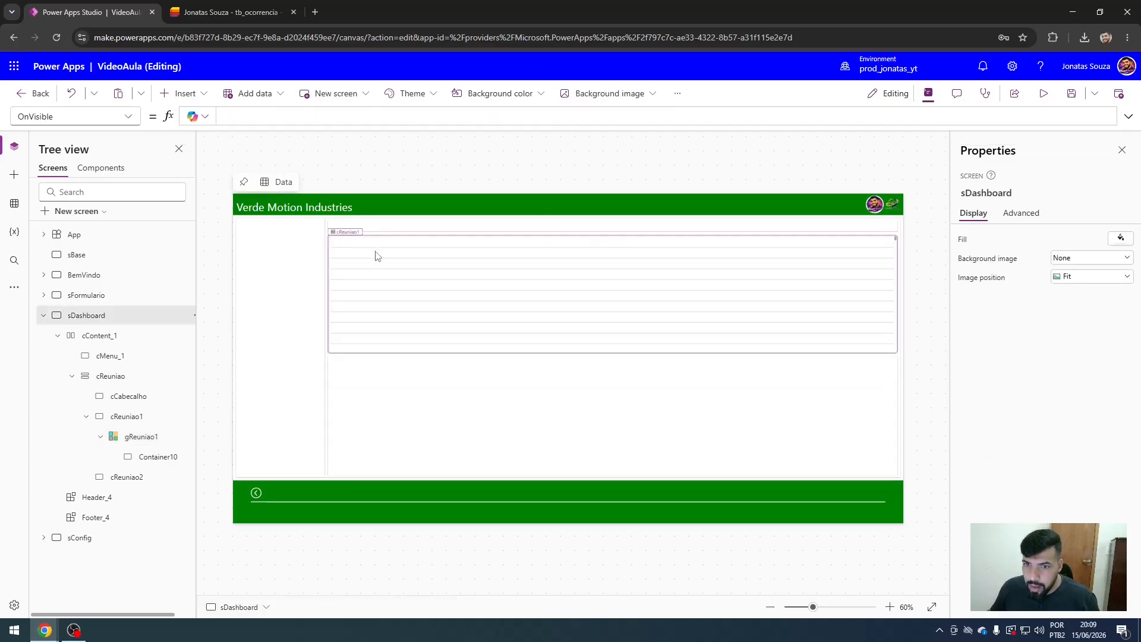
Insert a text label inside the gallery's row container and paste a second copy of it there.
click(350, 244)
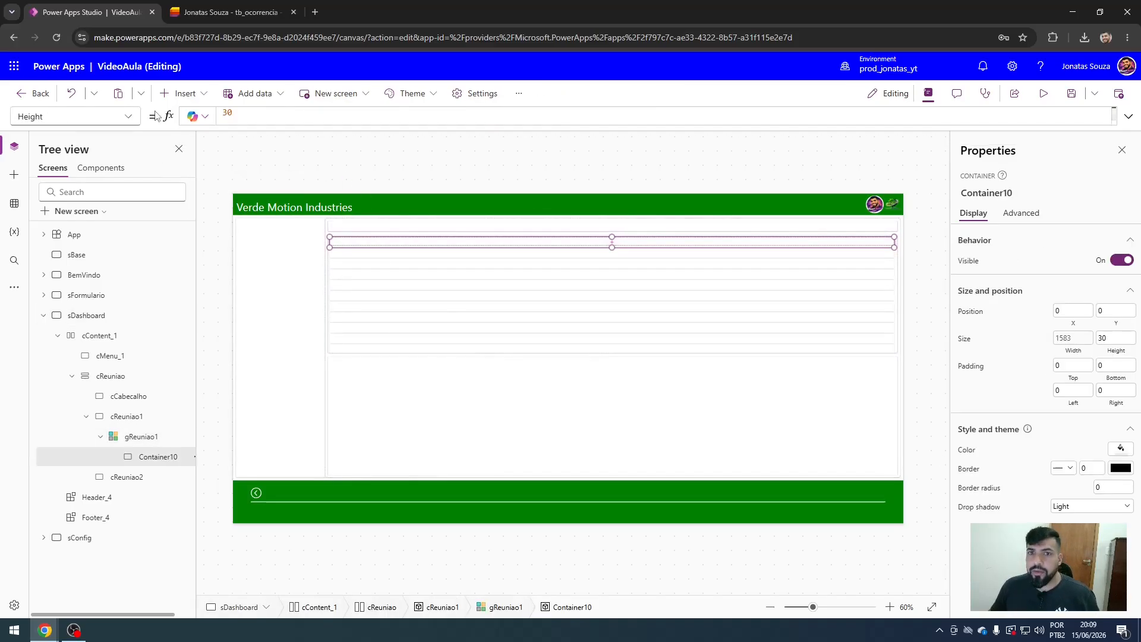
click(181, 93)
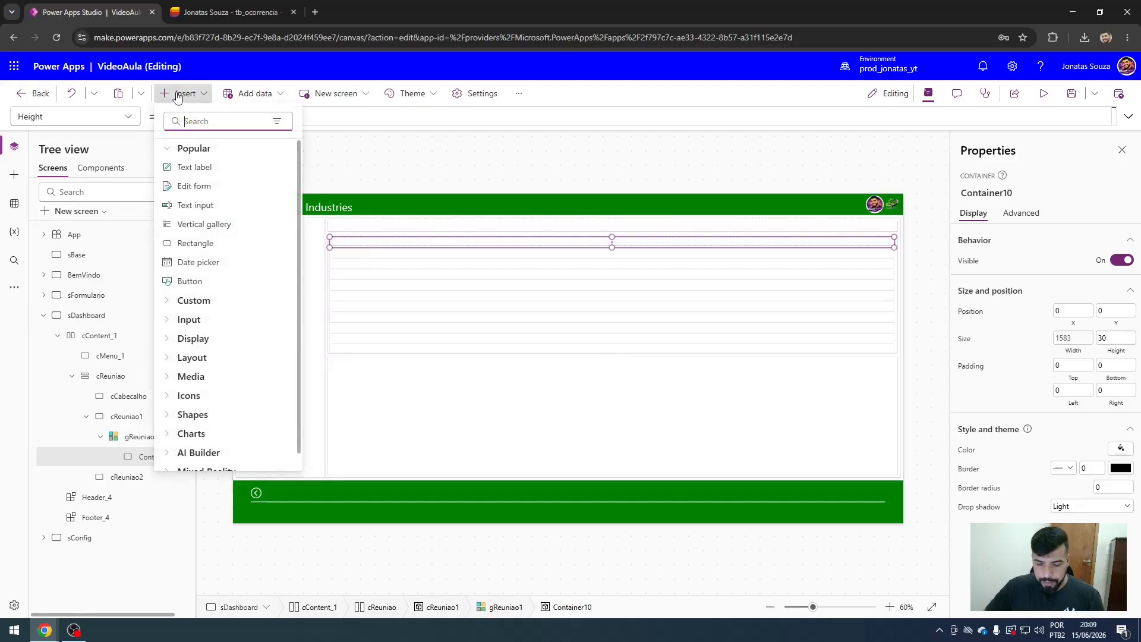
text(label)
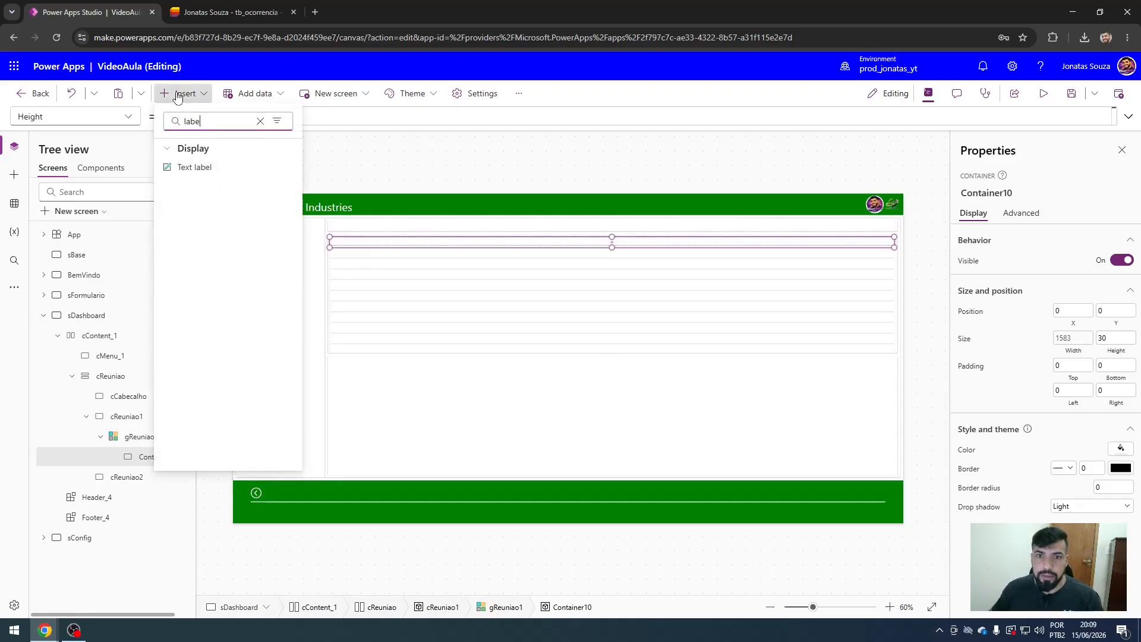
click(199, 168)
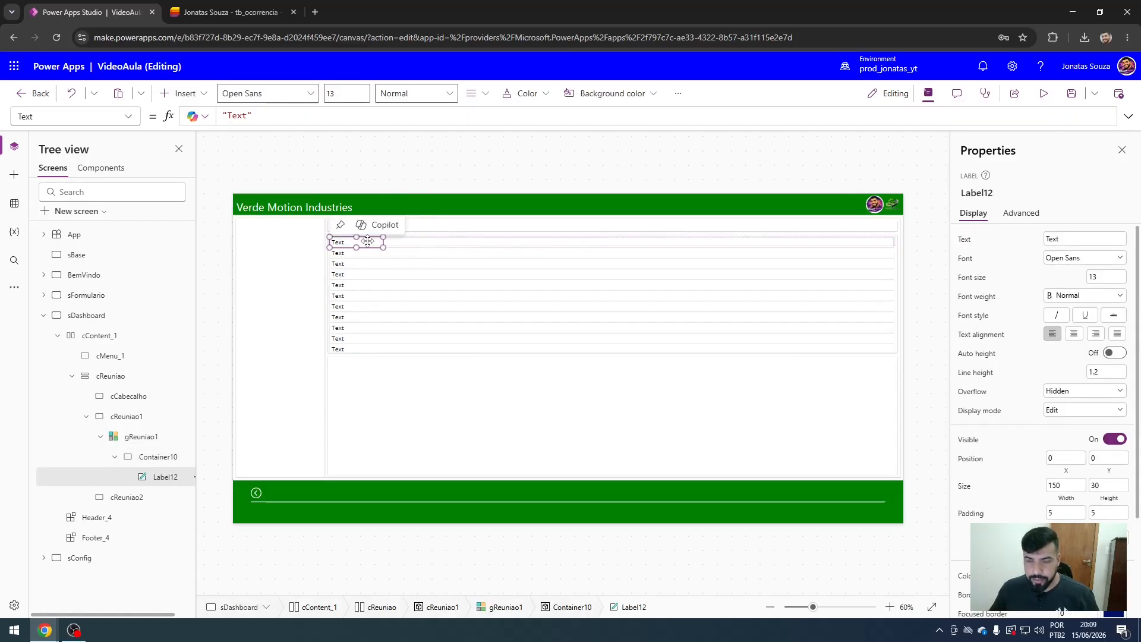
key(ctrl+v)
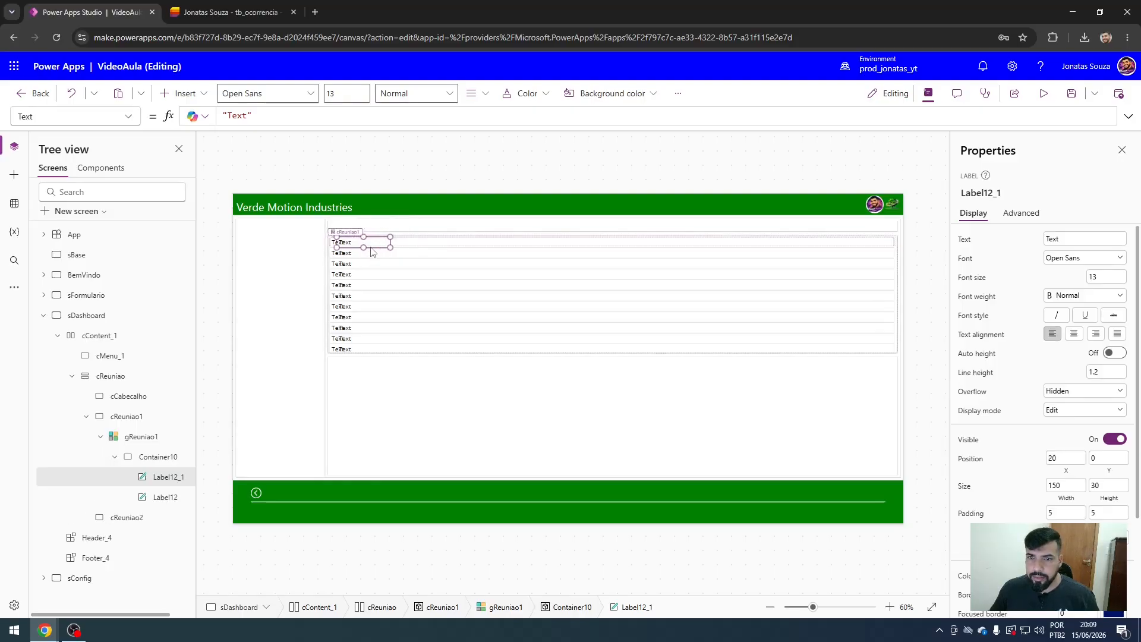
Move the copied label beside the first one and set the first label's text to ThisItem.Abertura.
drag(360, 242, 420, 243)
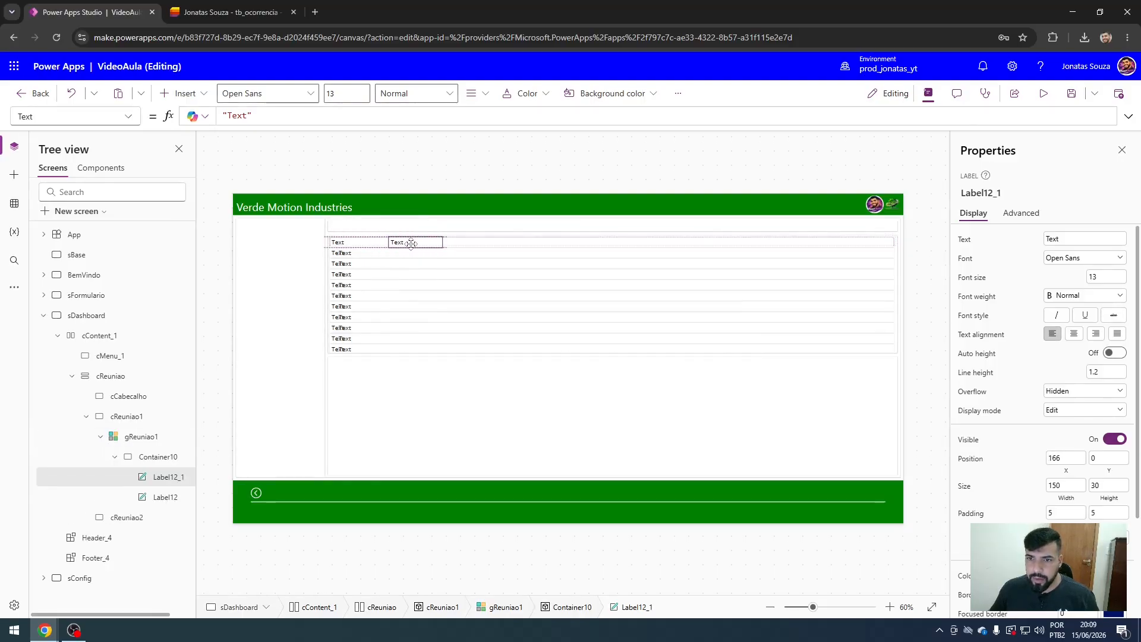
click(356, 240)
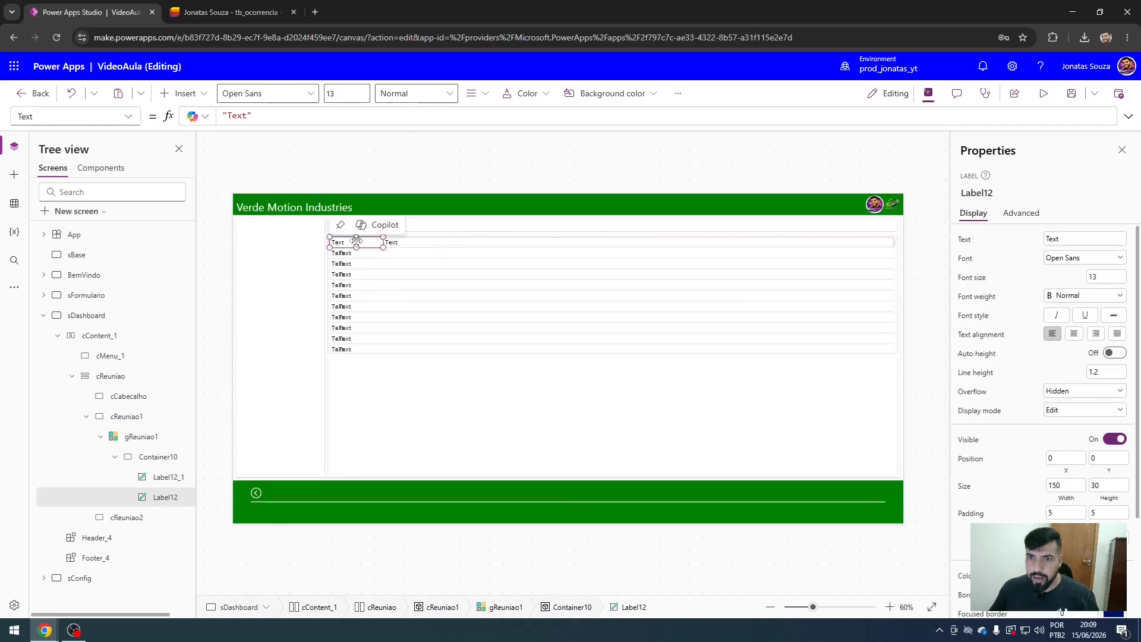
triple_click(254, 116)
text(thisItem)
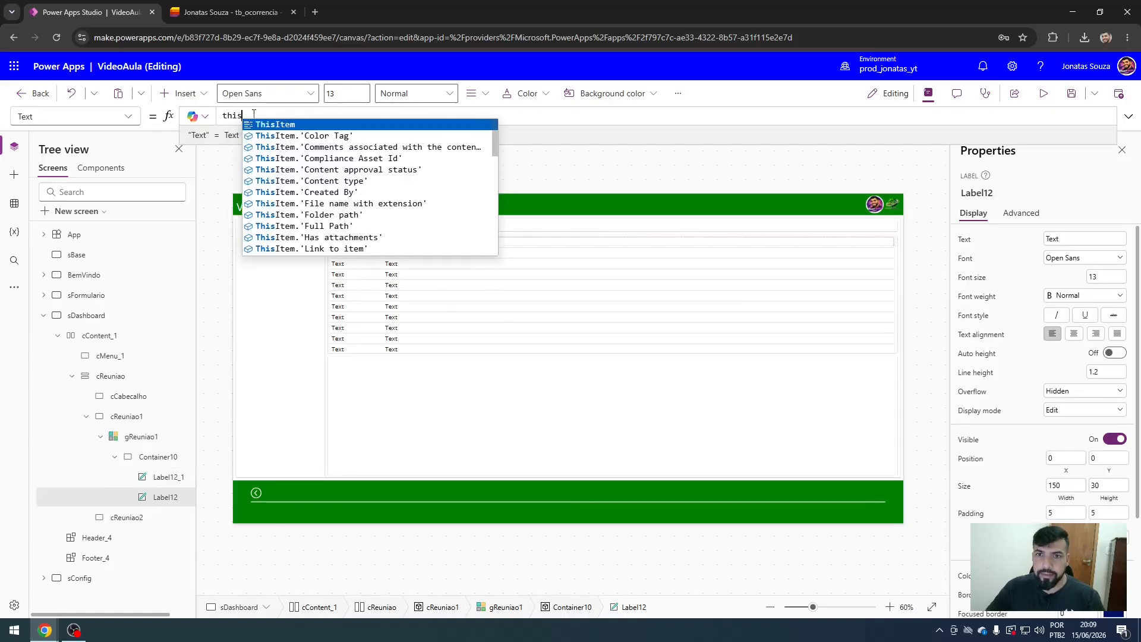
key(Tab)
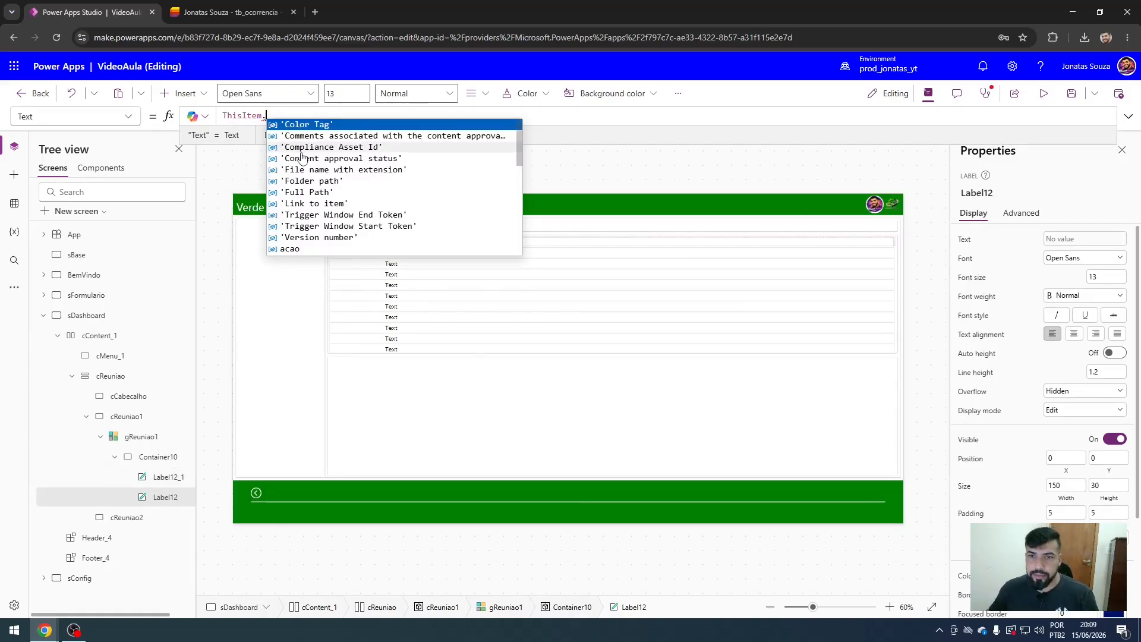
text(Abertura)
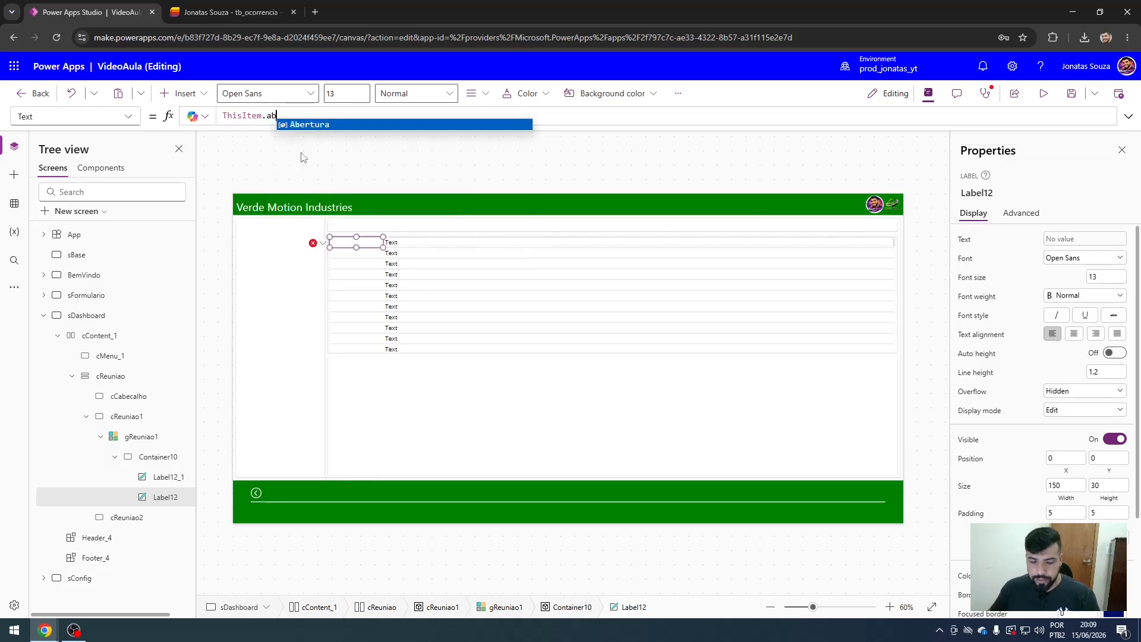
key(Tab)
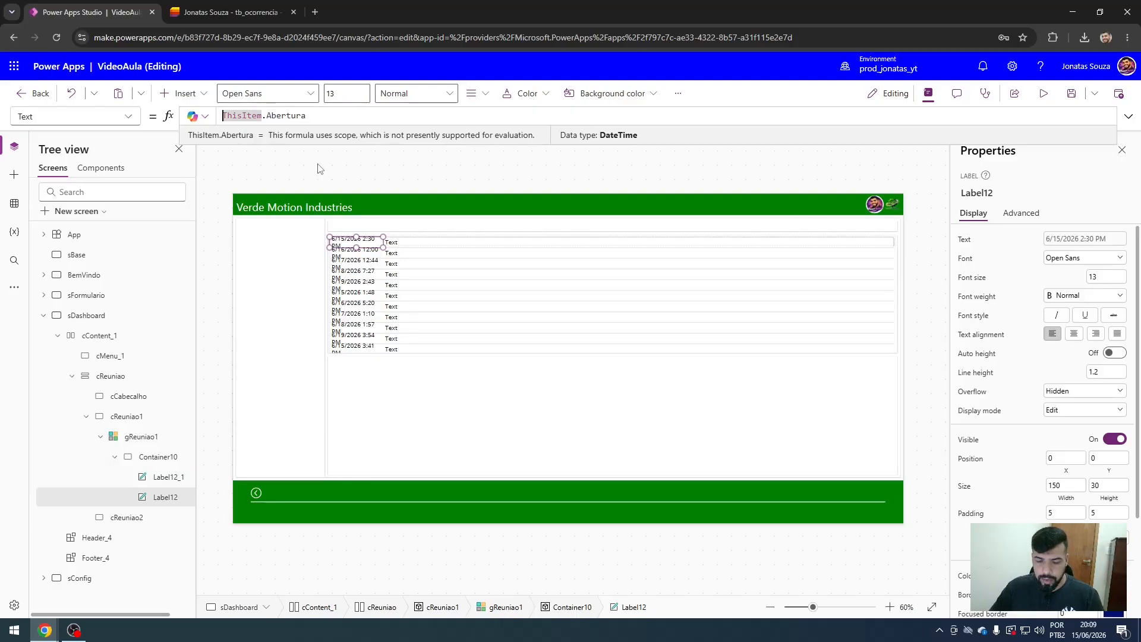
Format the opening date in the first label with the formula Text(ThisItem.Abertura,"dd/mm/yy hh:mm:ss").
text(Text)
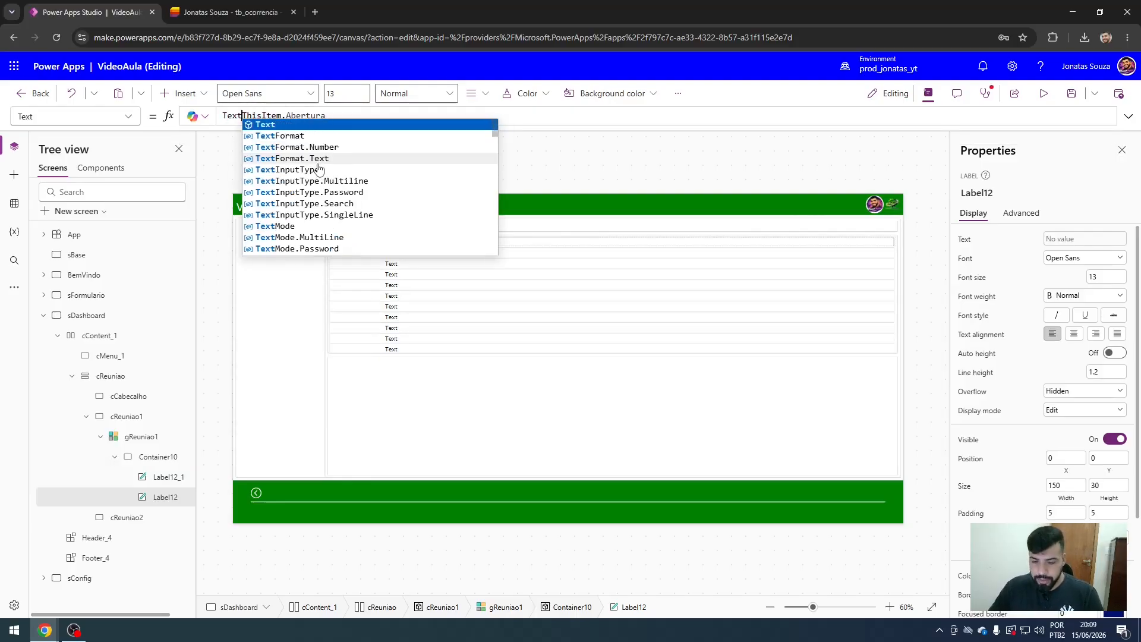
text(()
key(End)
text(,)
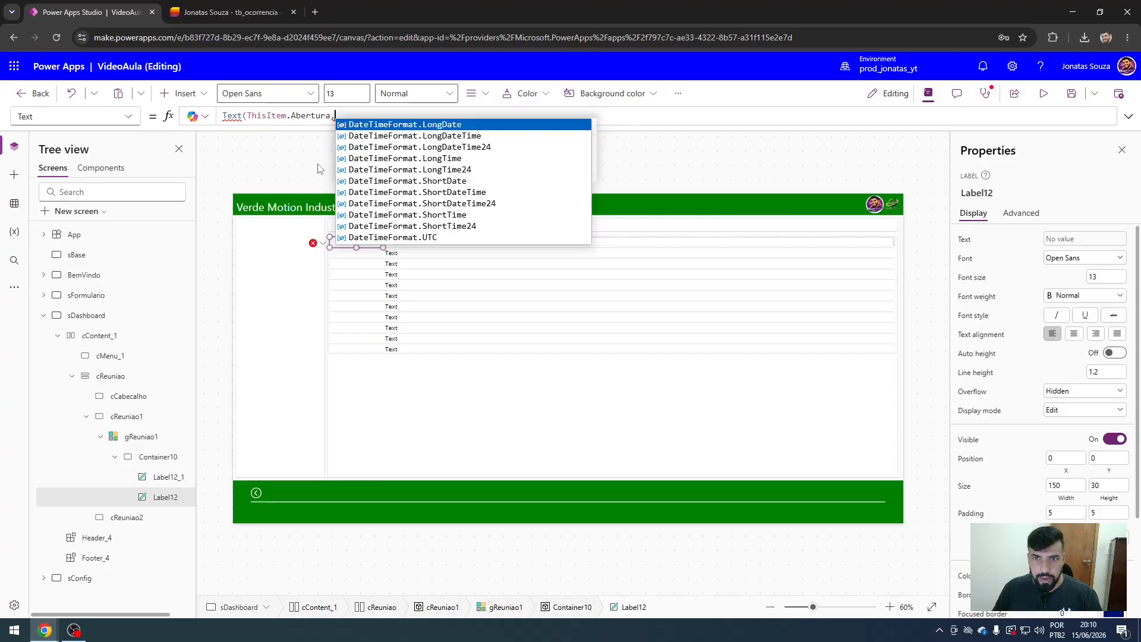
text(")
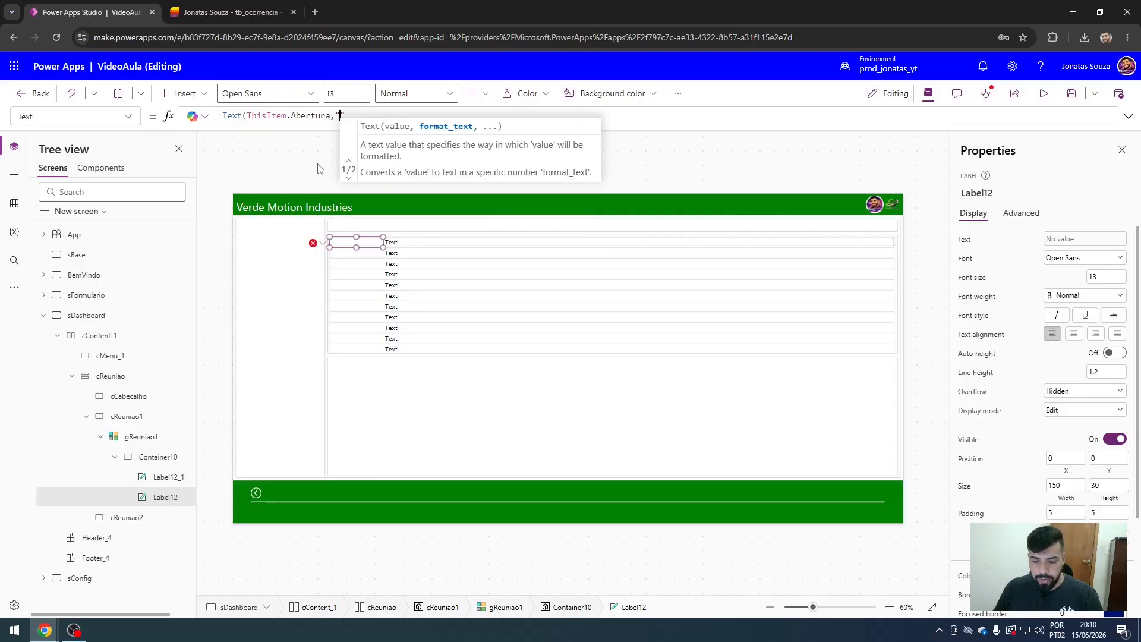
text(dd/mm/yy)
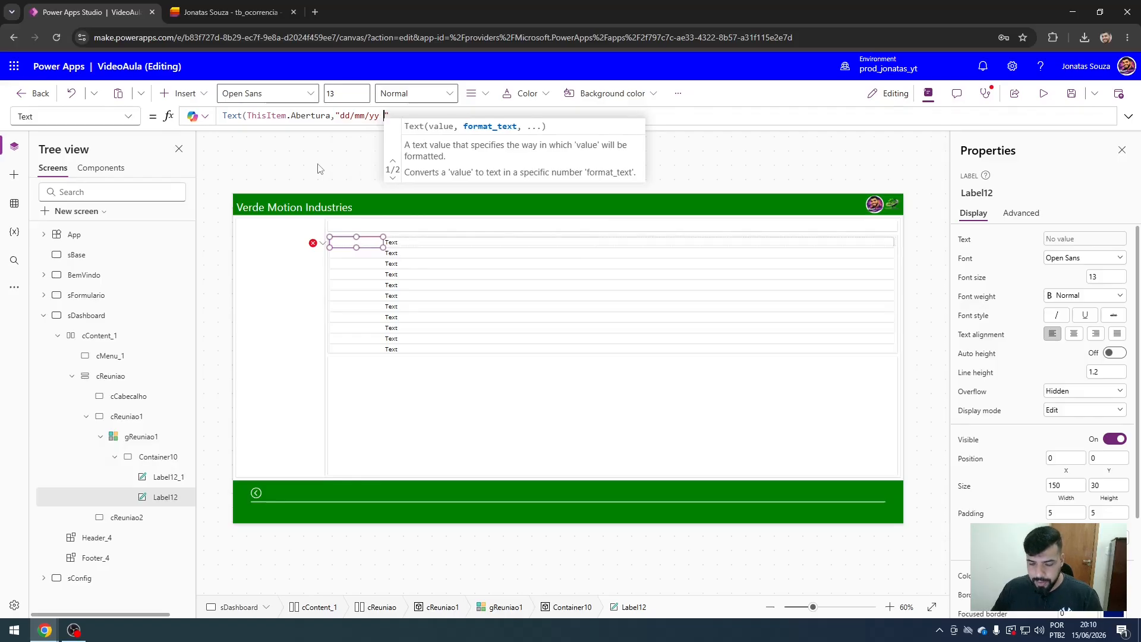
text( hh:mm:)
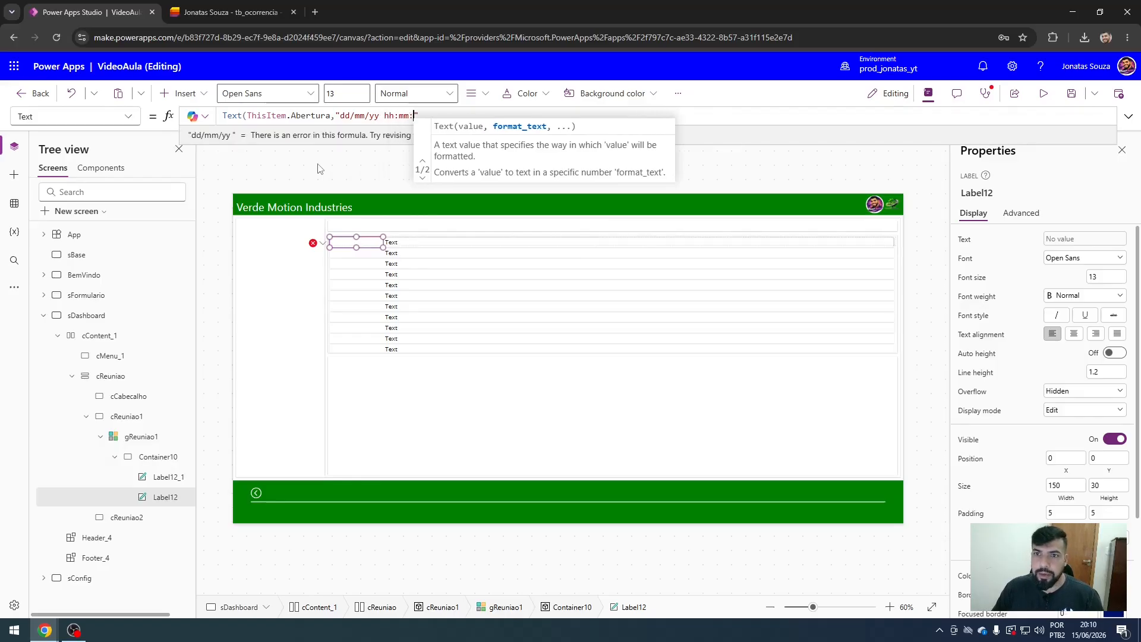
text(aa)
key(BackSpace)
key(BackSpace)
text(ss)
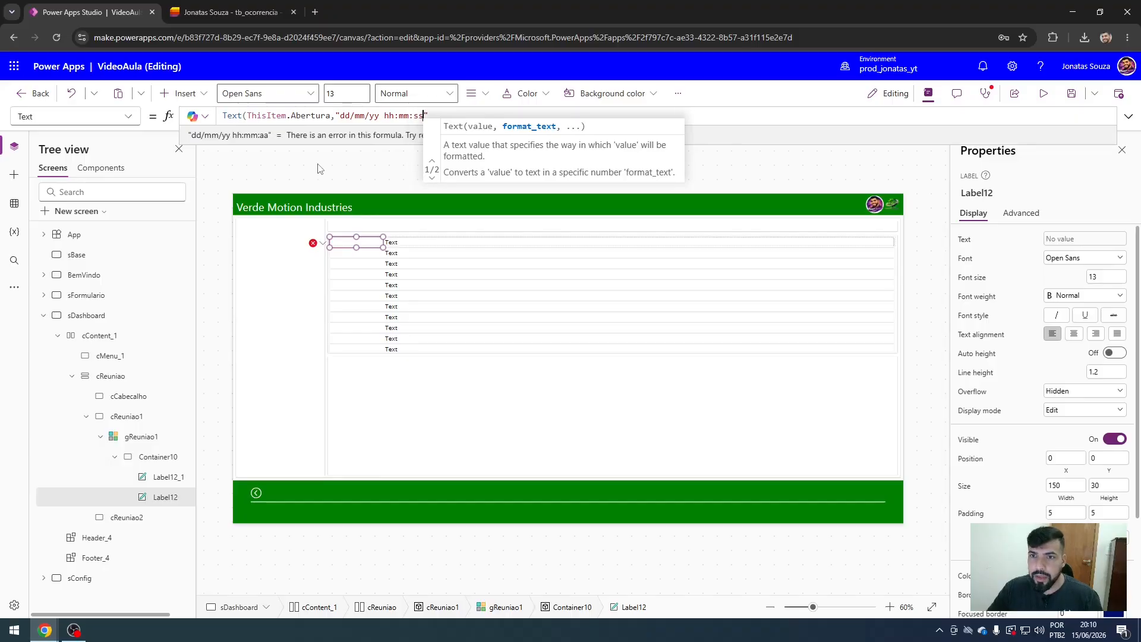
text("))
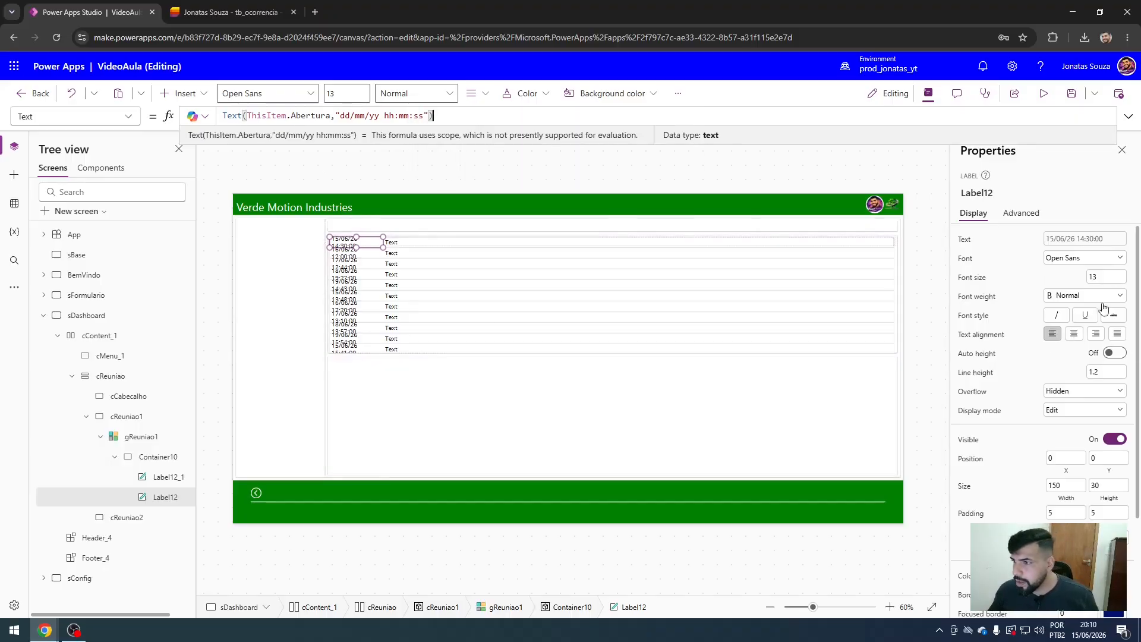
Set the date label's font size to 10, centre its text and set its width to 130.
click(1112, 279)
text(10)
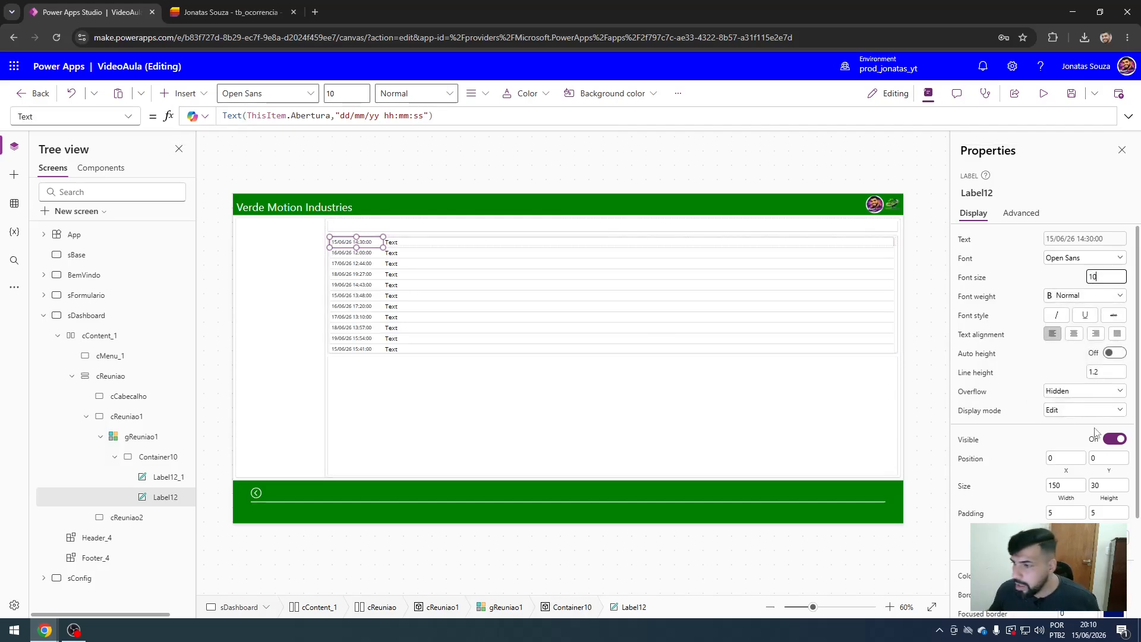
click(1075, 335)
click(1068, 482)
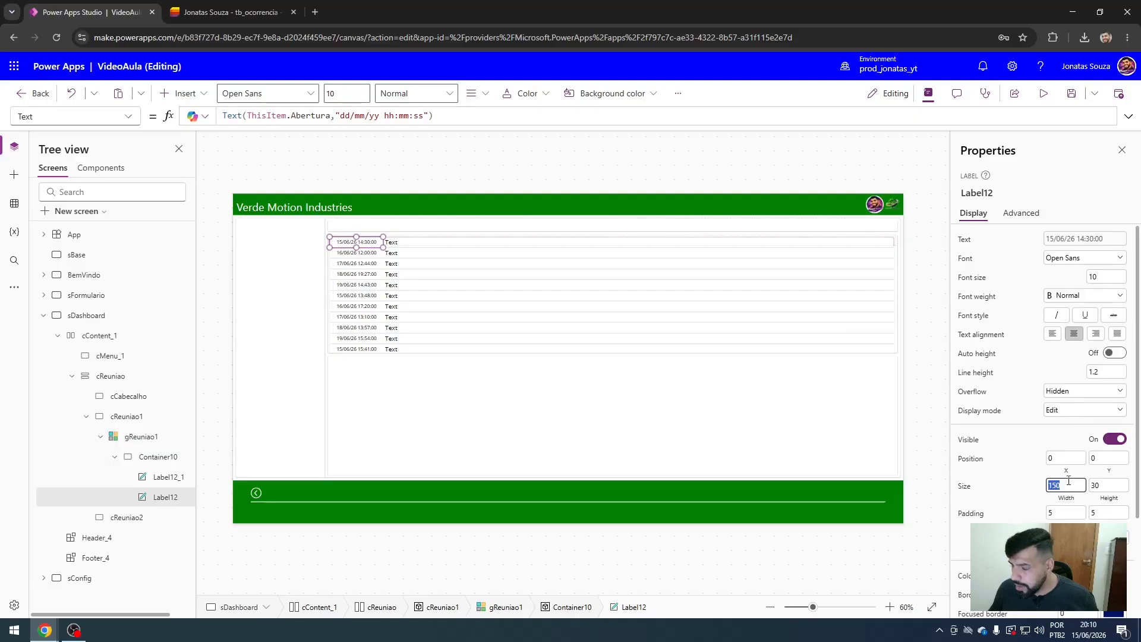
text(130)
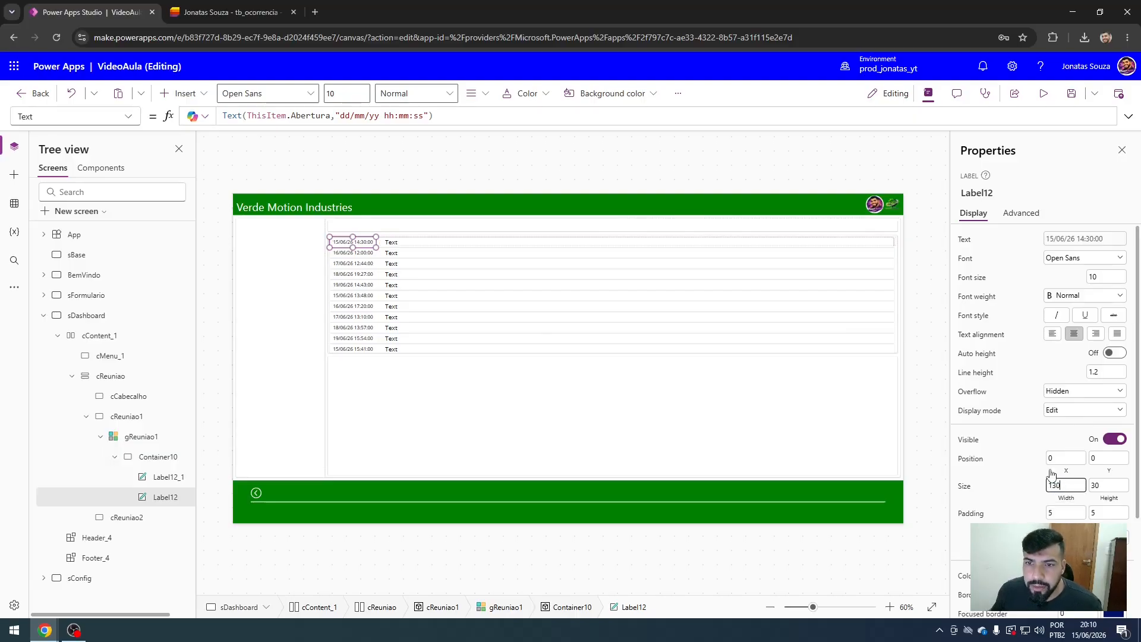
click(370, 189)
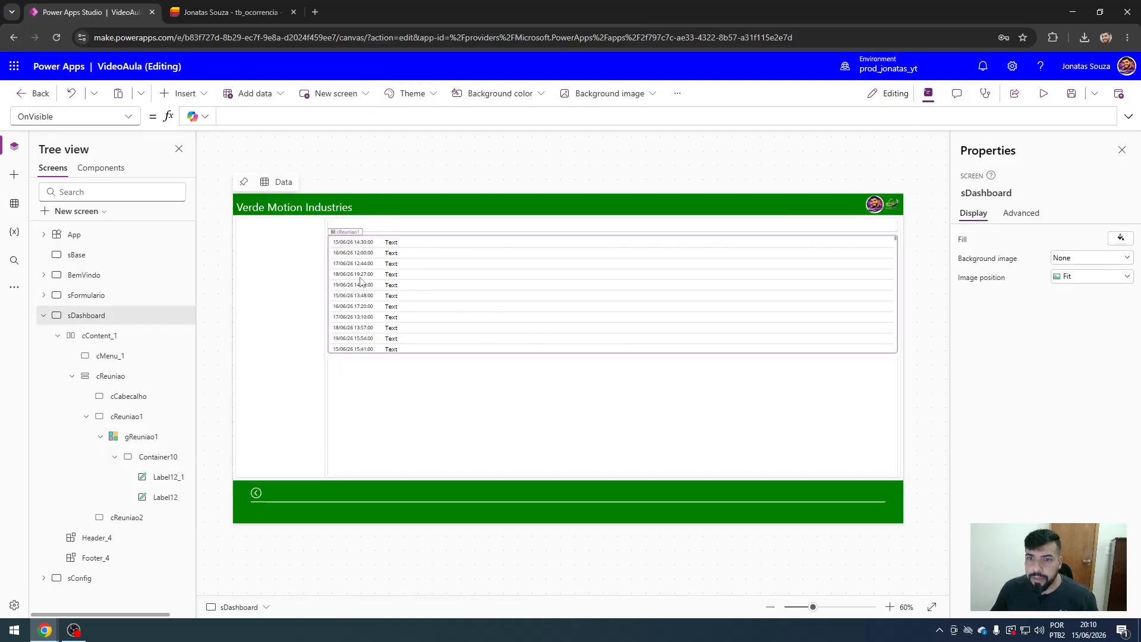
Add a thin grey border around the date label in the gallery row.
scroll(362, 264, up, 2)
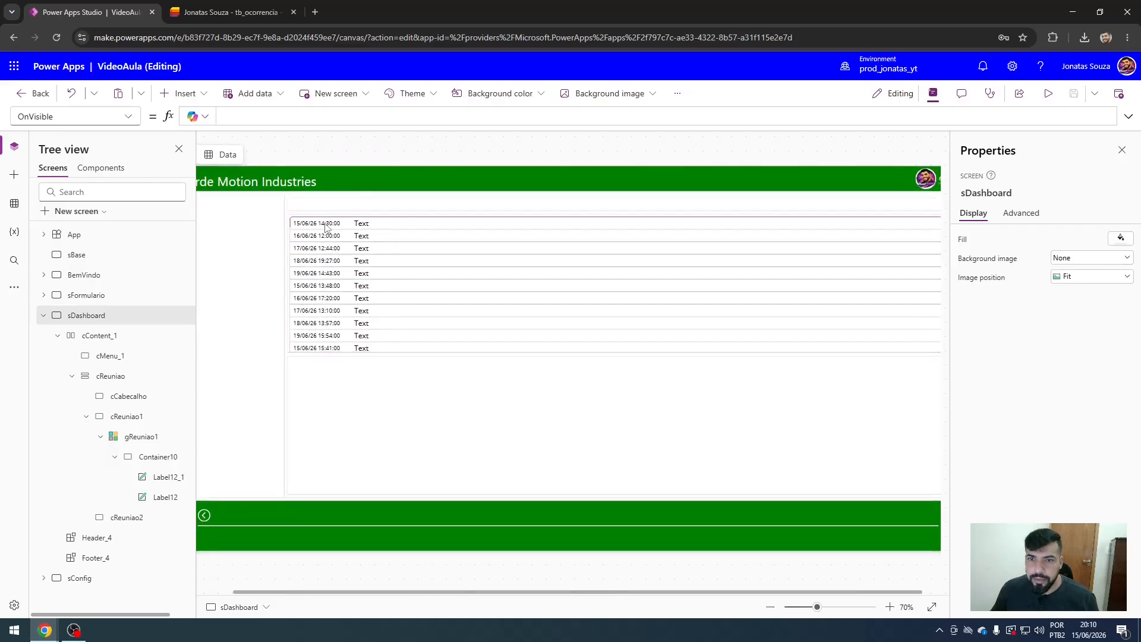
click(326, 230)
scroll(1061, 613, down, 1)
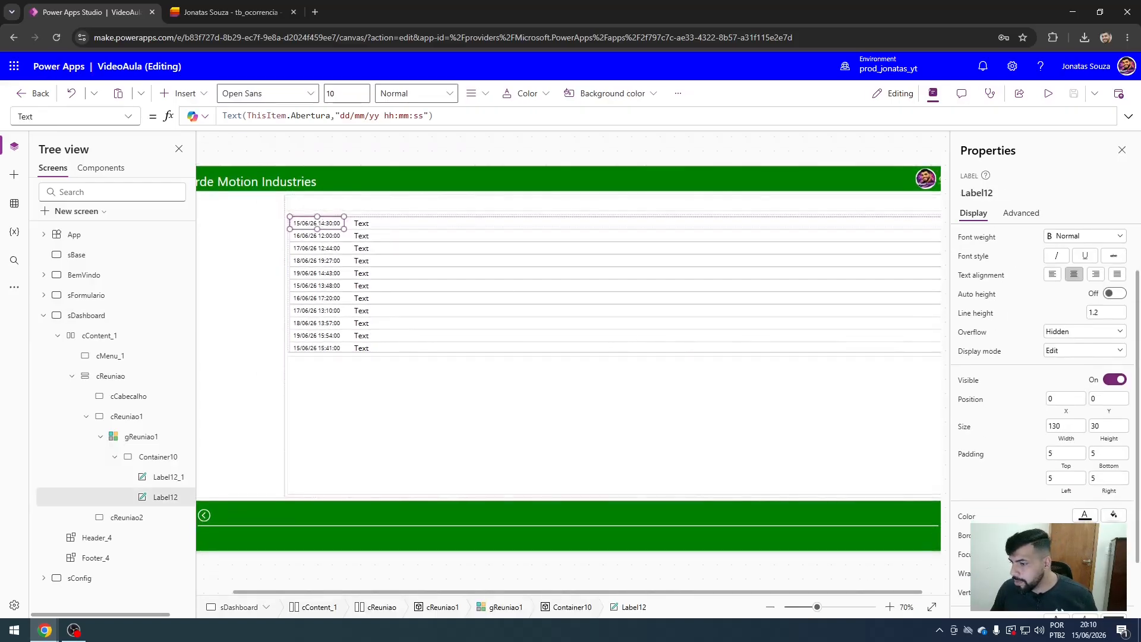
click(1113, 535)
click(1112, 535)
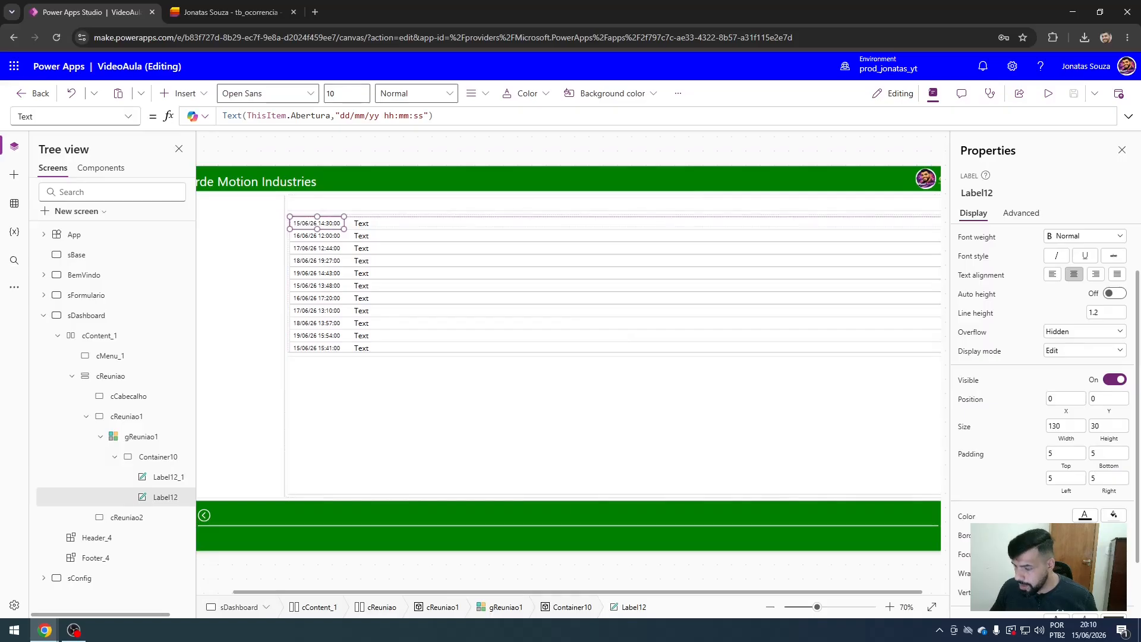
click(1113, 535)
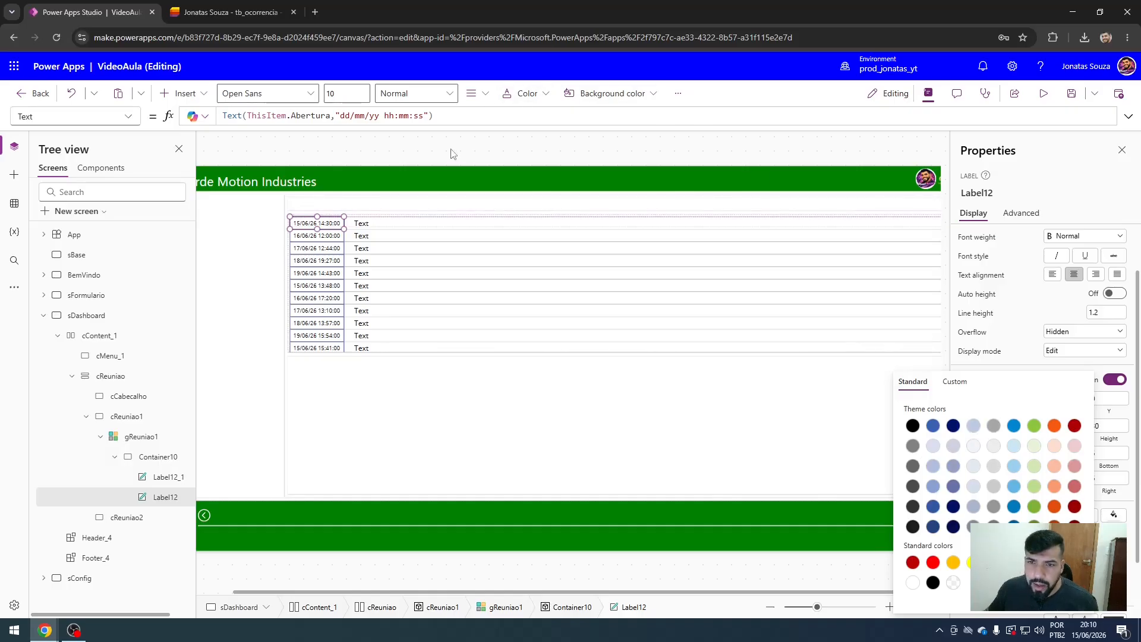
click(421, 163)
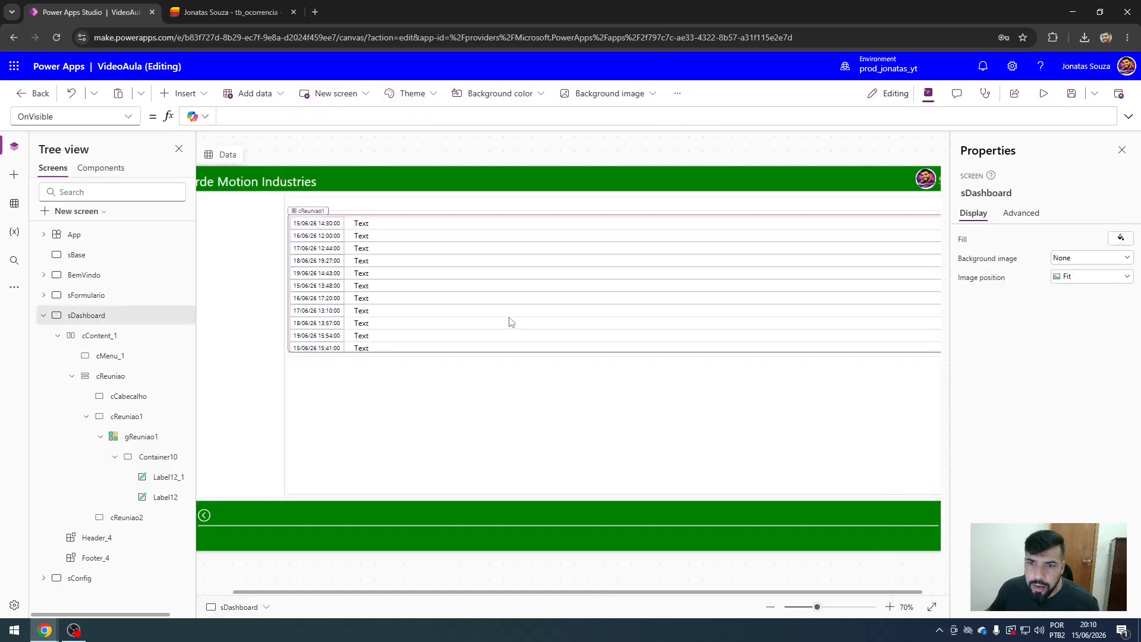
Replace the plain "Text" label with a duplicate of the date label, placed directly beside the original at X 130.
click(361, 222)
key(Delete)
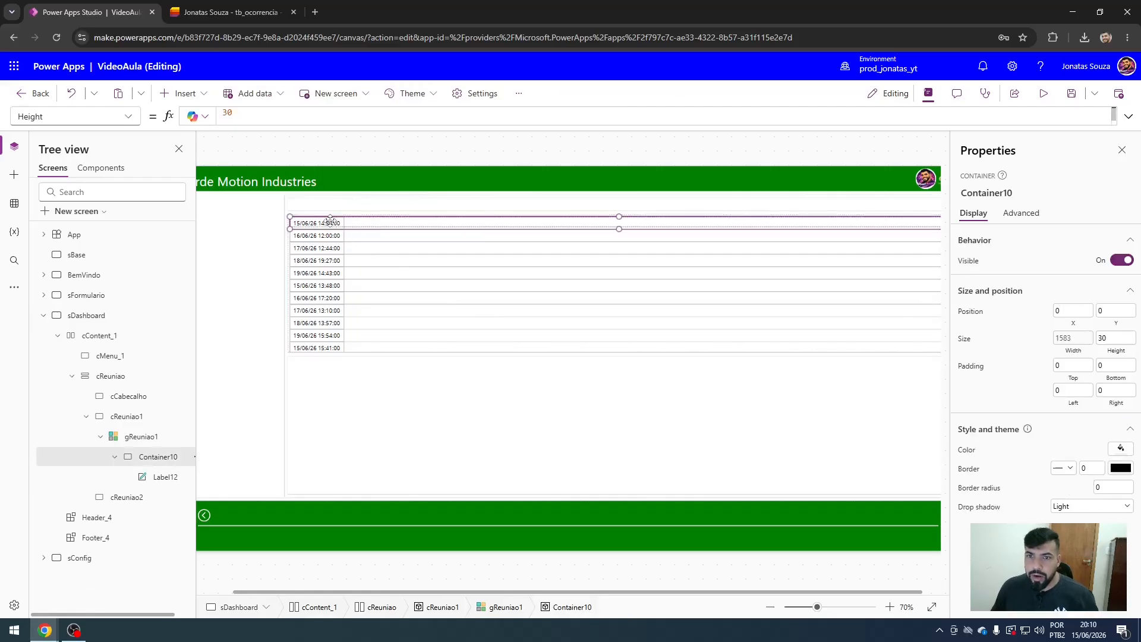
click(329, 223)
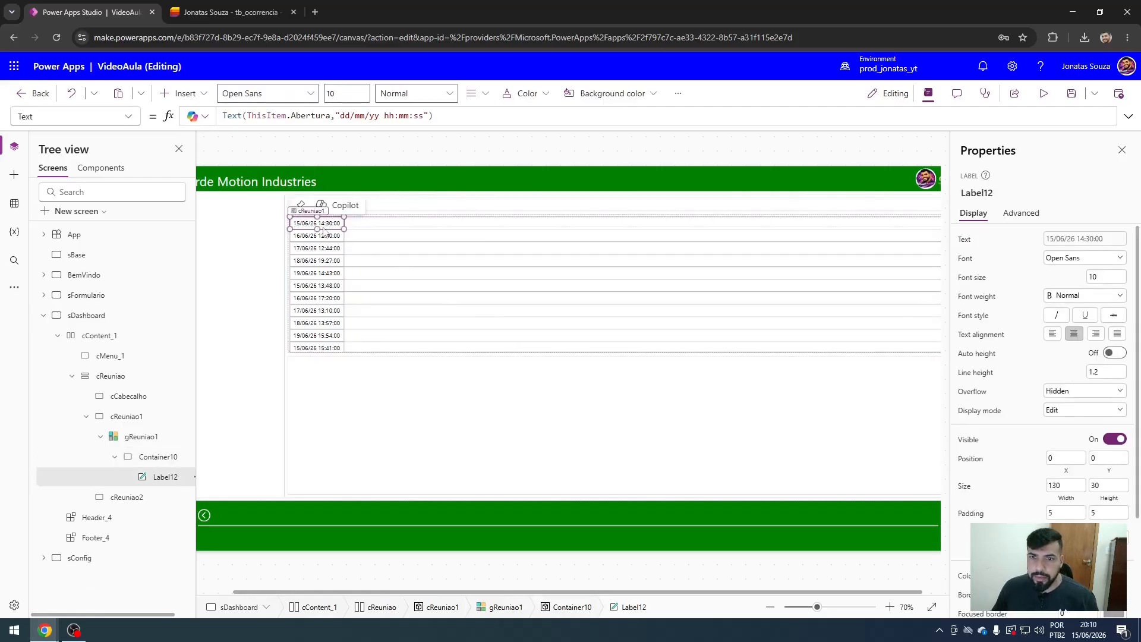
key(ctrl+c)
key(ctrl+v)
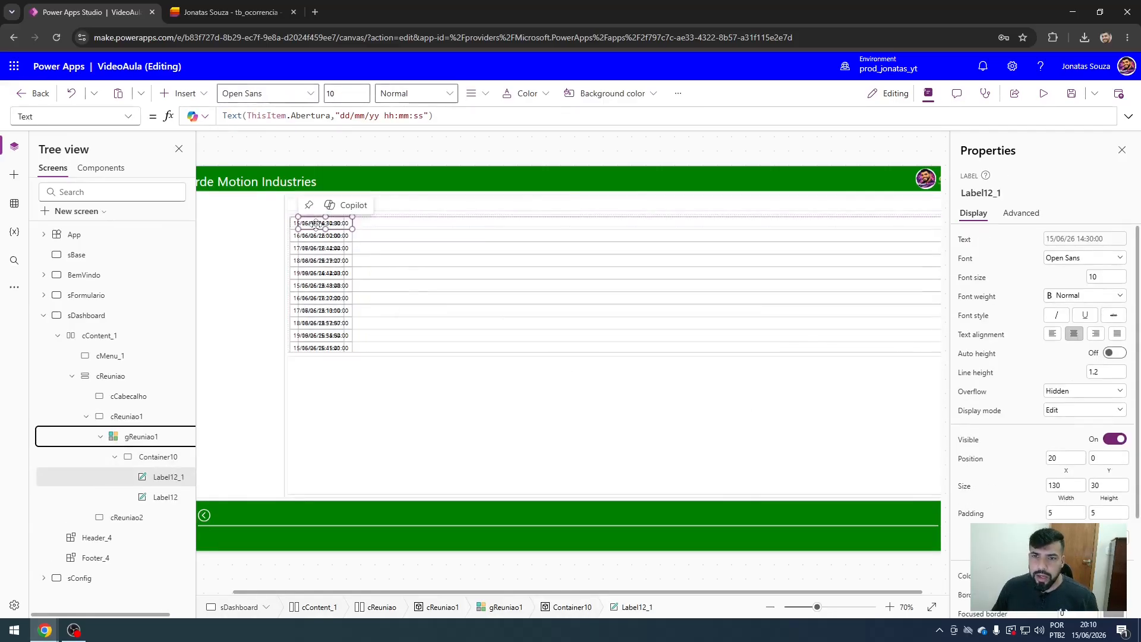
drag(314, 224, 364, 223)
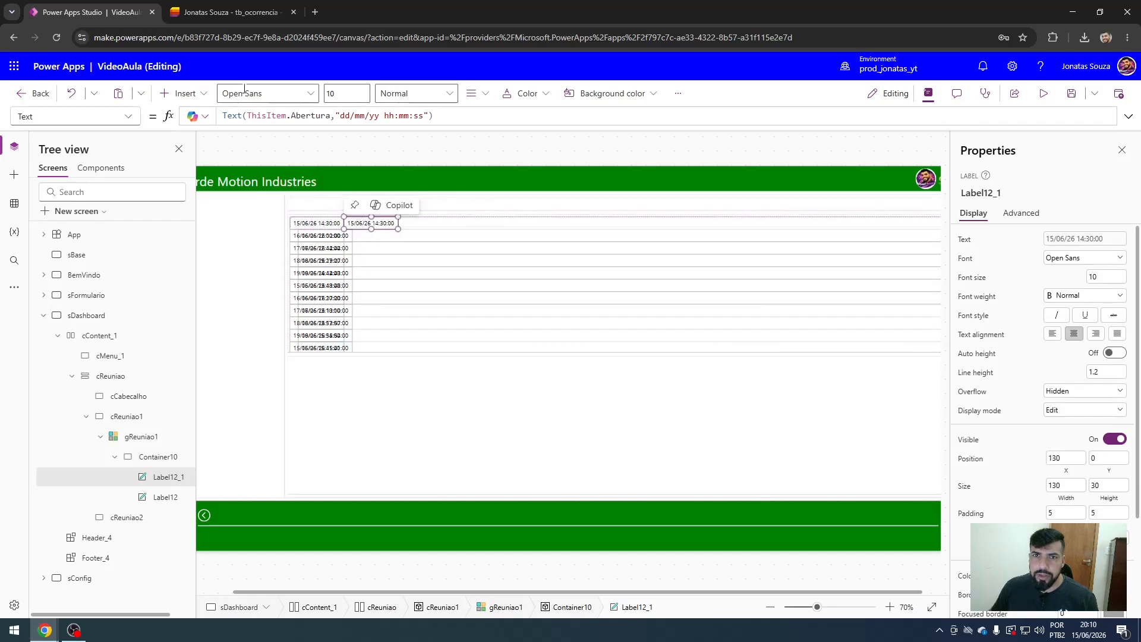
Check the tb_ocorrencia list and set the duplicated label's text to ThisItem.id_area.
click(232, 12)
click(89, 12)
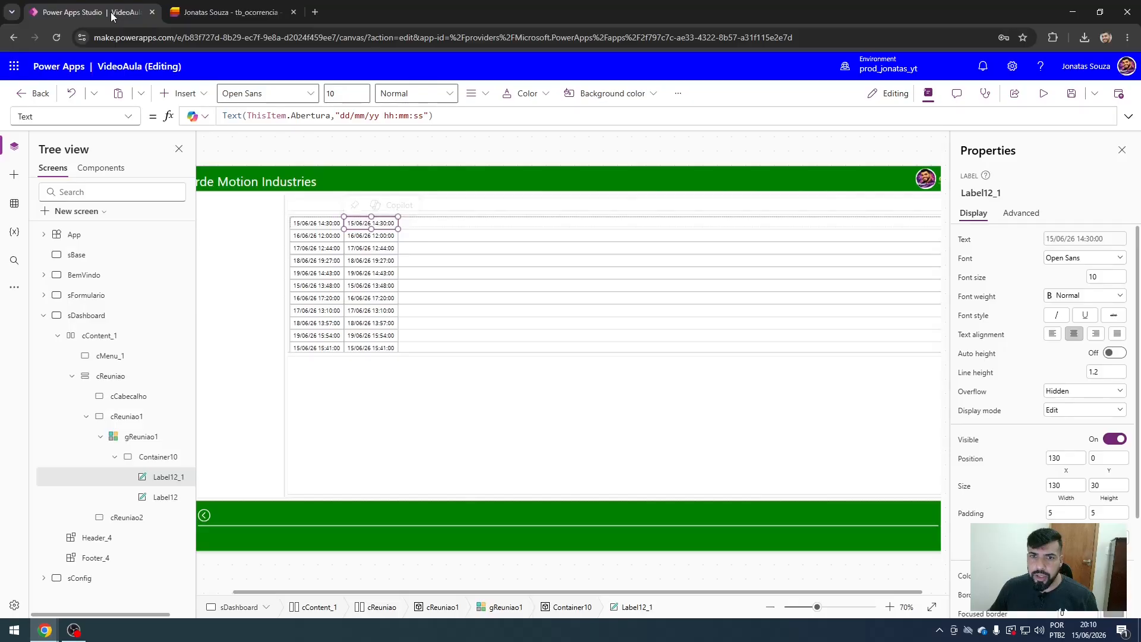
click(383, 115)
key(ctrl+a)
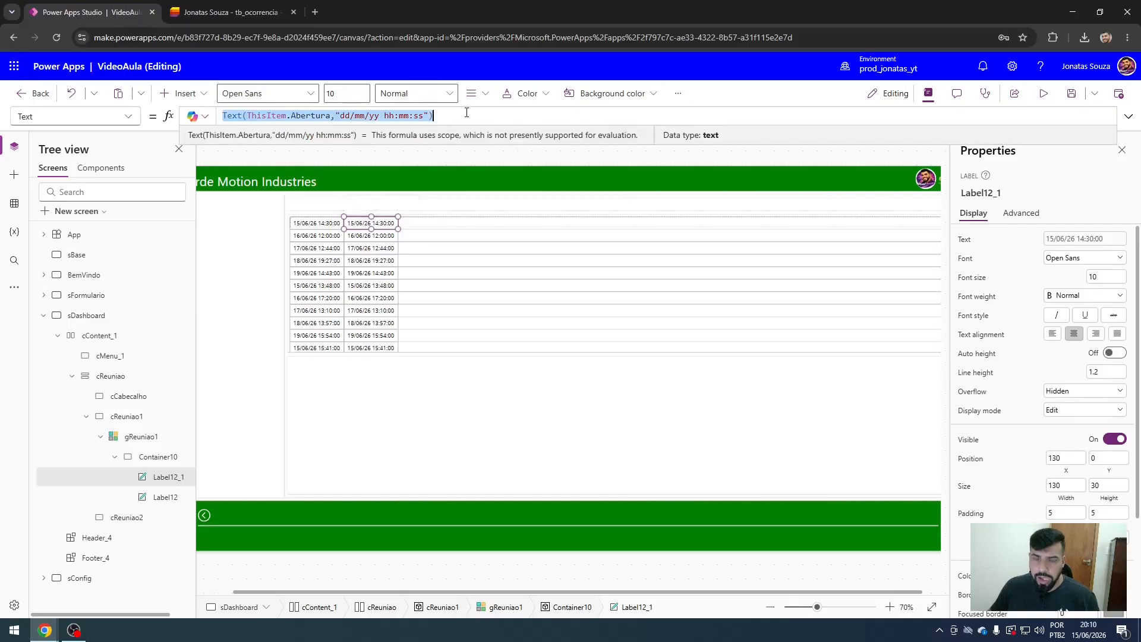
text(id)
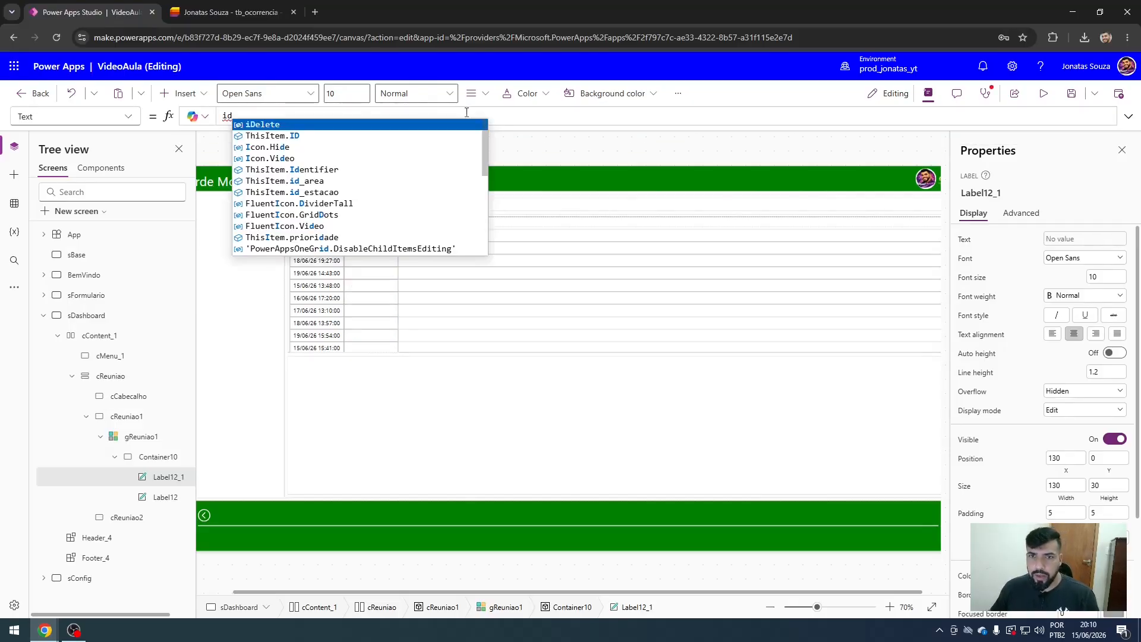
click(324, 137)
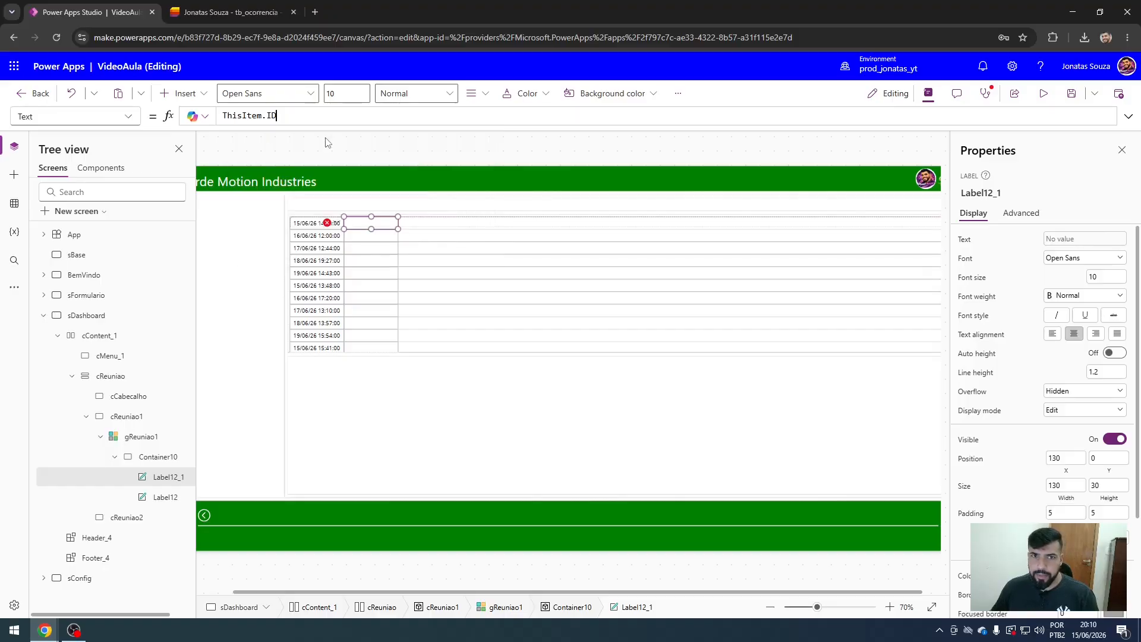
text(_)
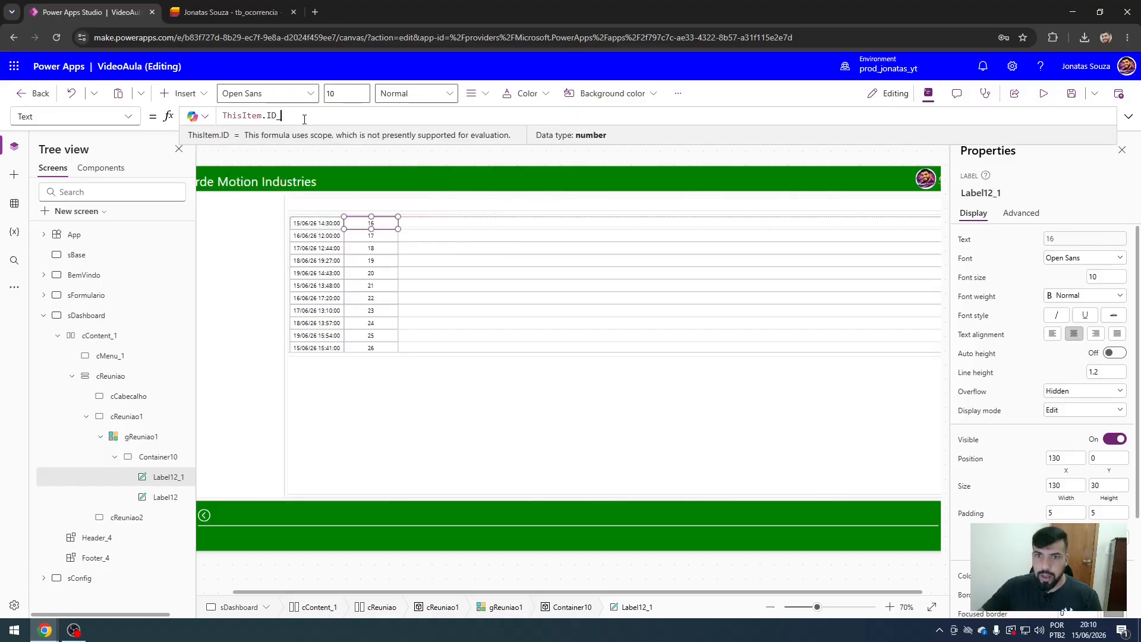
text(a)
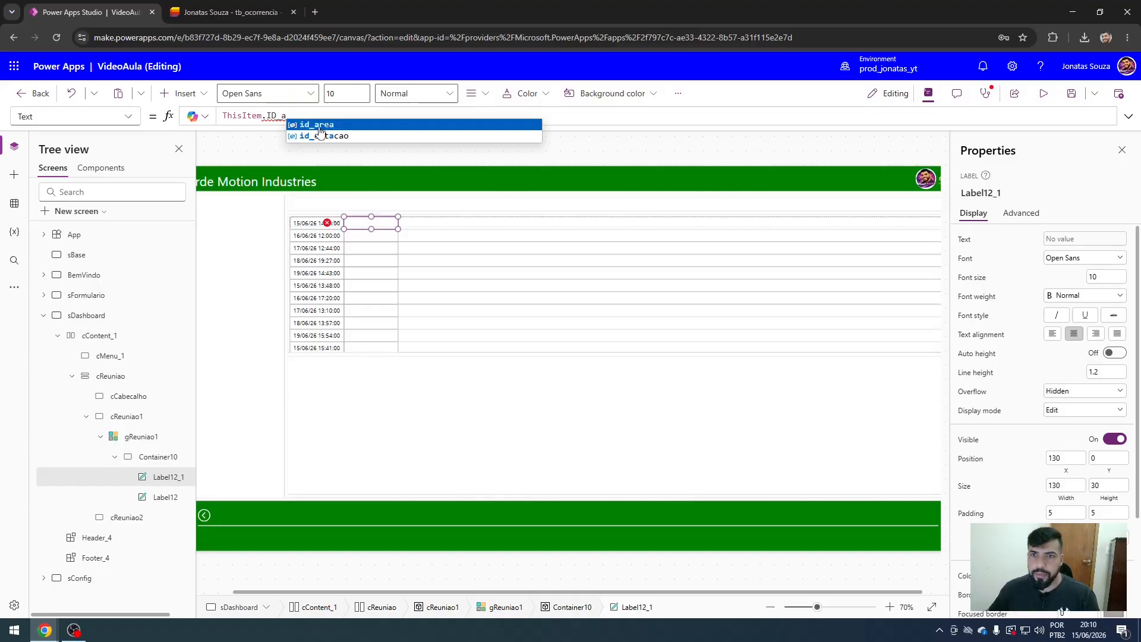
click(317, 126)
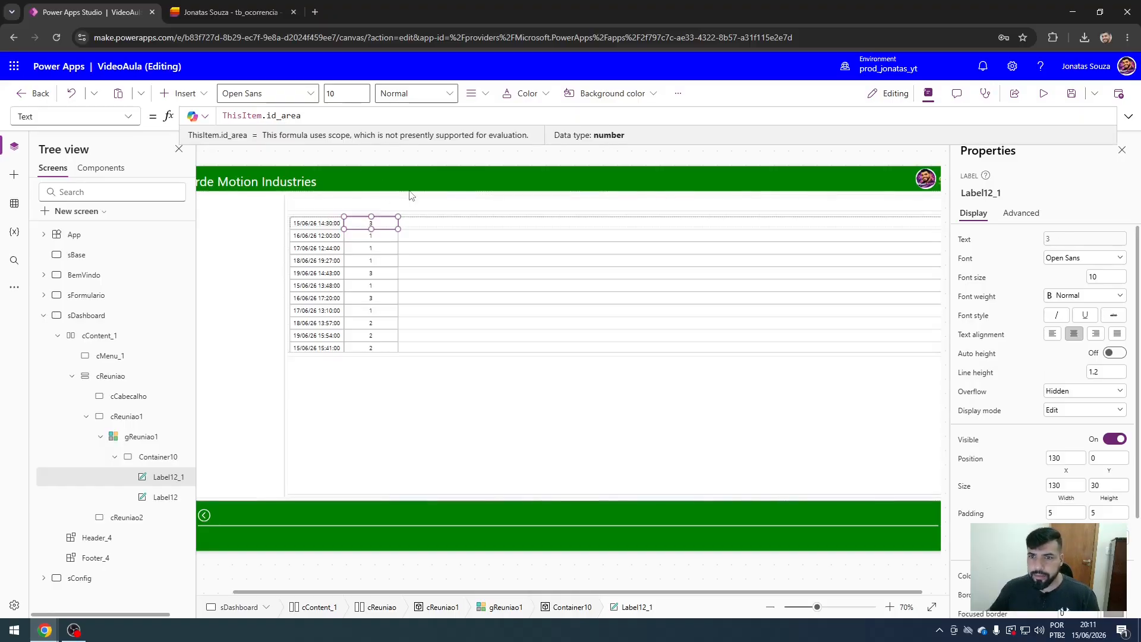
Duplicate the area ID label in the gallery row and place the copy directly beside it at X 260.
click(385, 223)
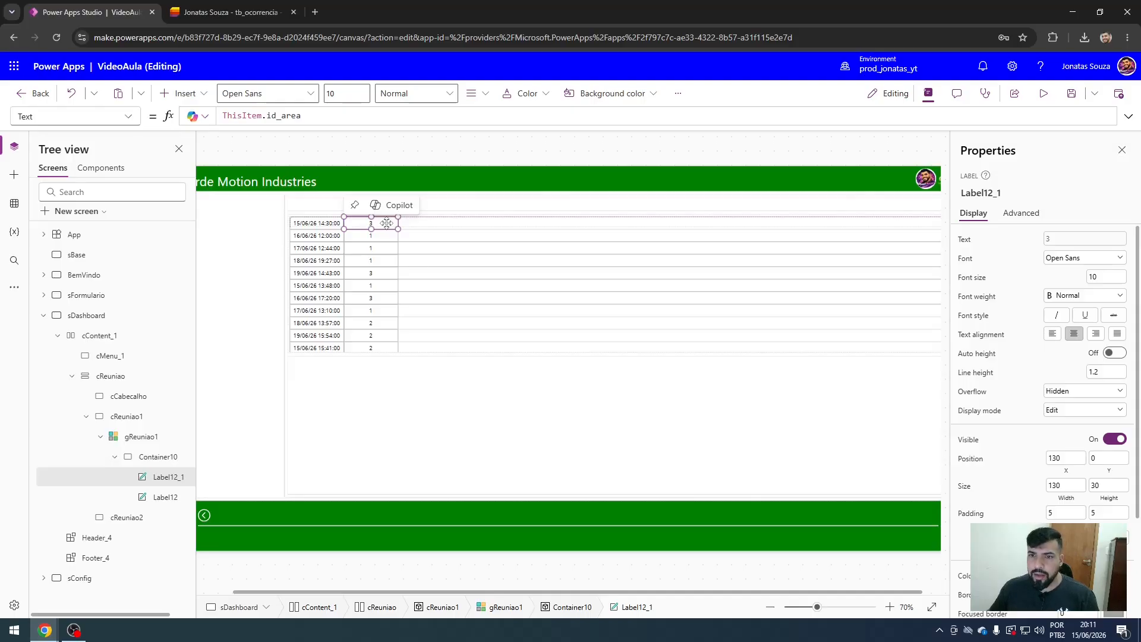
key(ctrl+c)
key(ctrl+v)
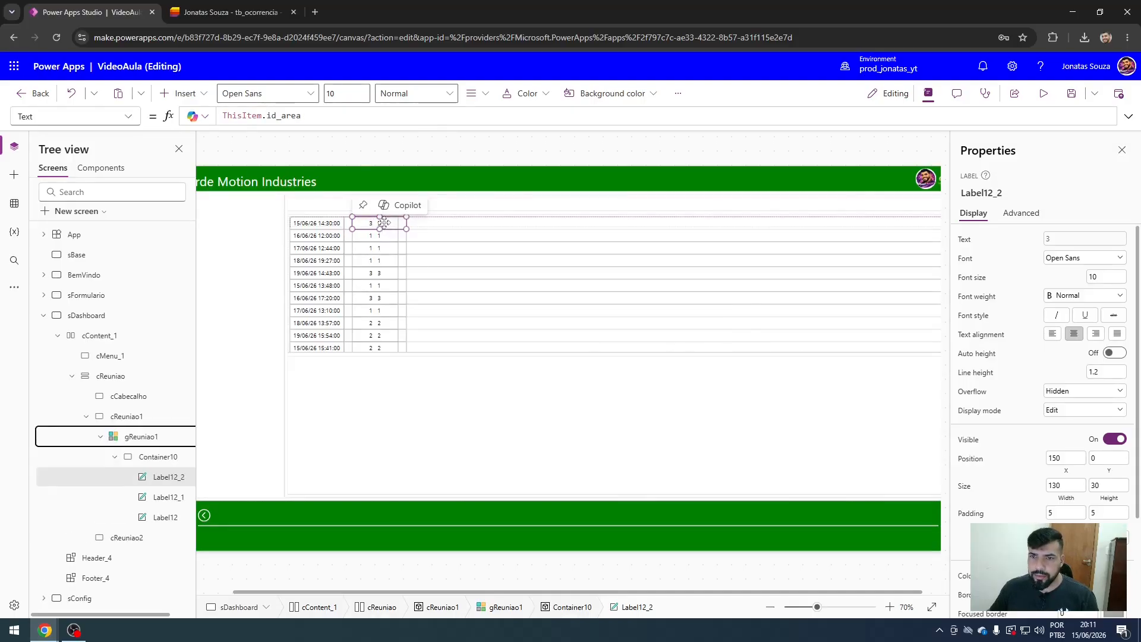
drag(386, 225, 432, 222)
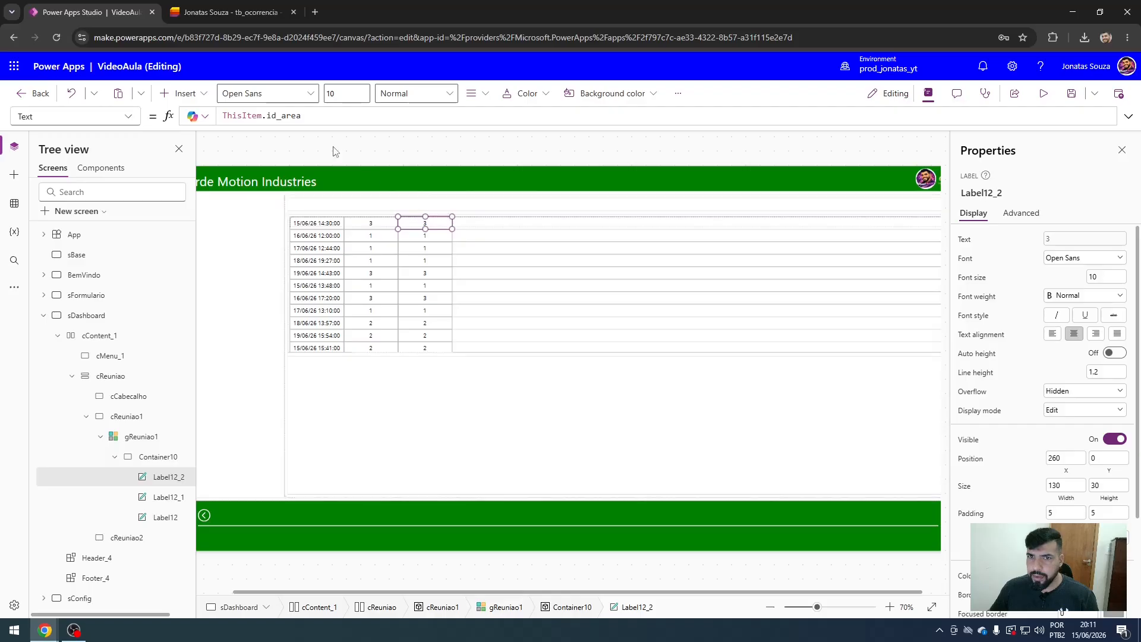
Set the text of the label at X 260 to ThisItem.id_estacao.
double_click(285, 115)
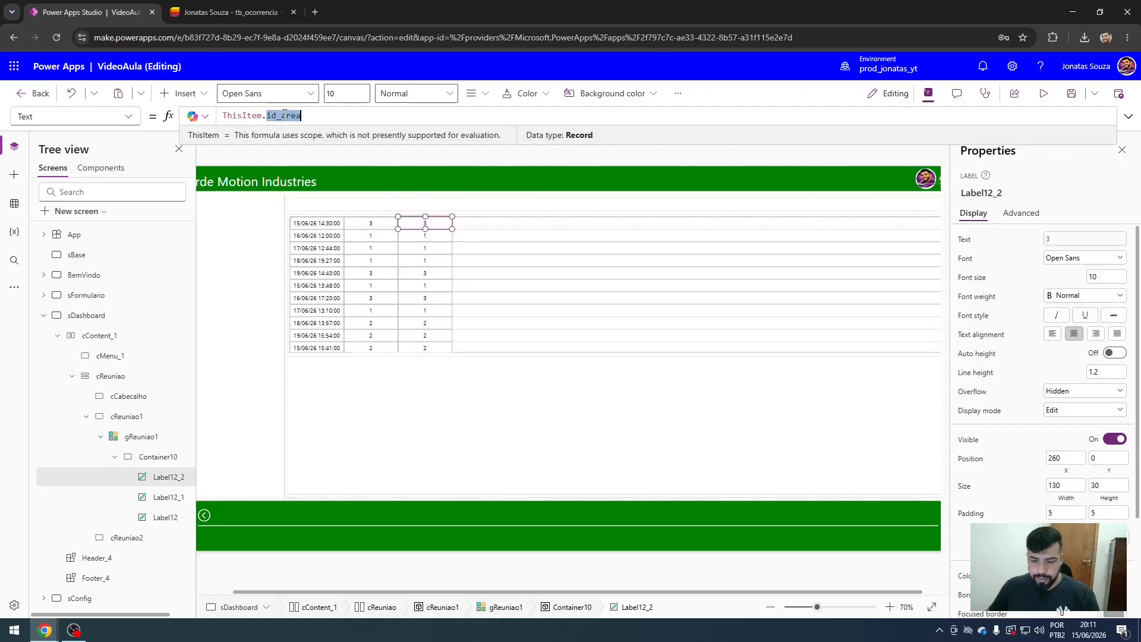
text(id_es)
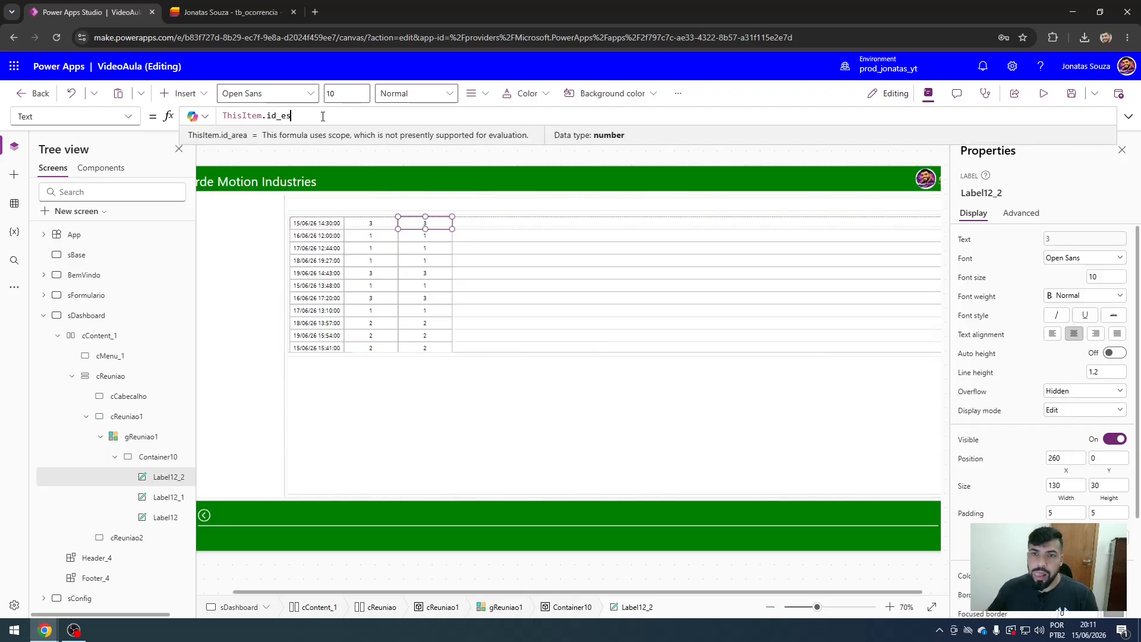
text(tacao)
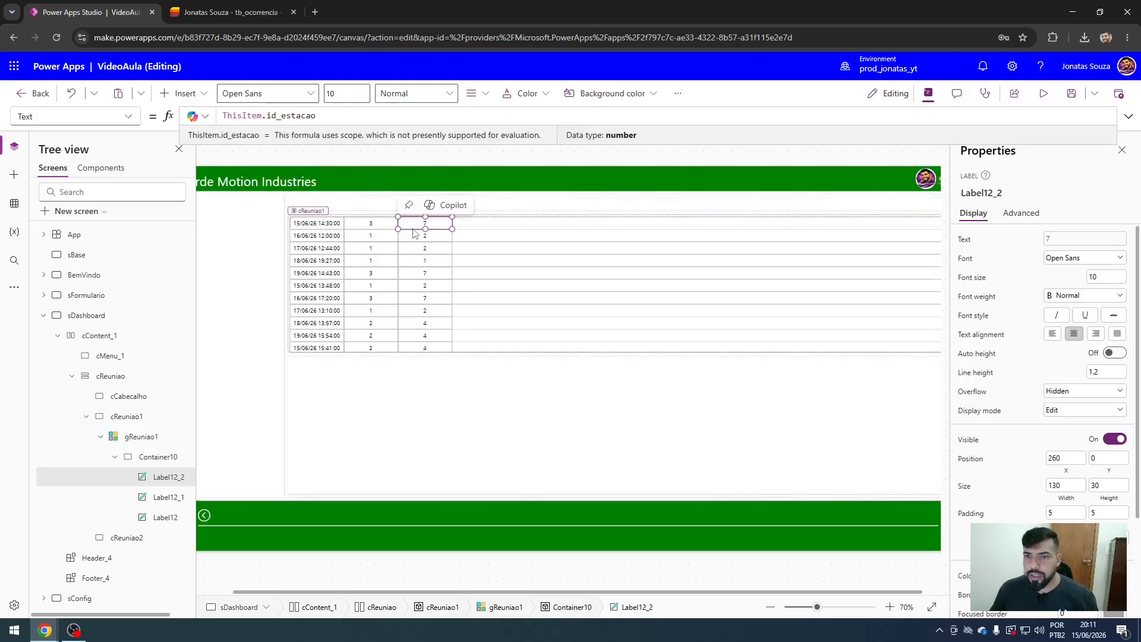
click(412, 224)
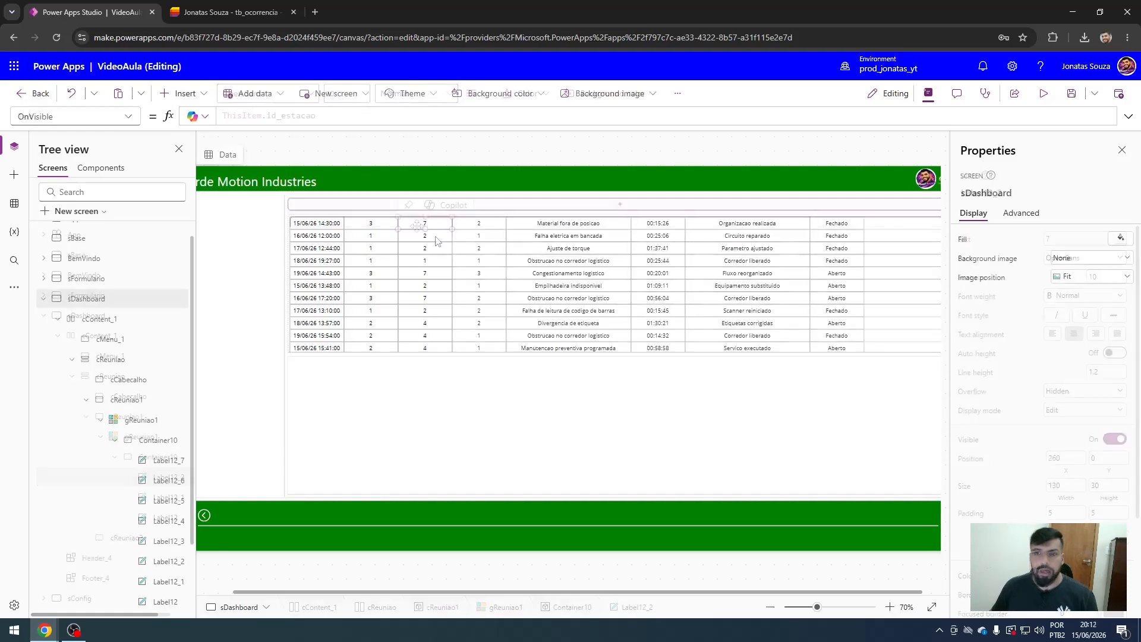
Publish this version of the VideoAula app and dismiss the publishing notification.
click(1120, 96)
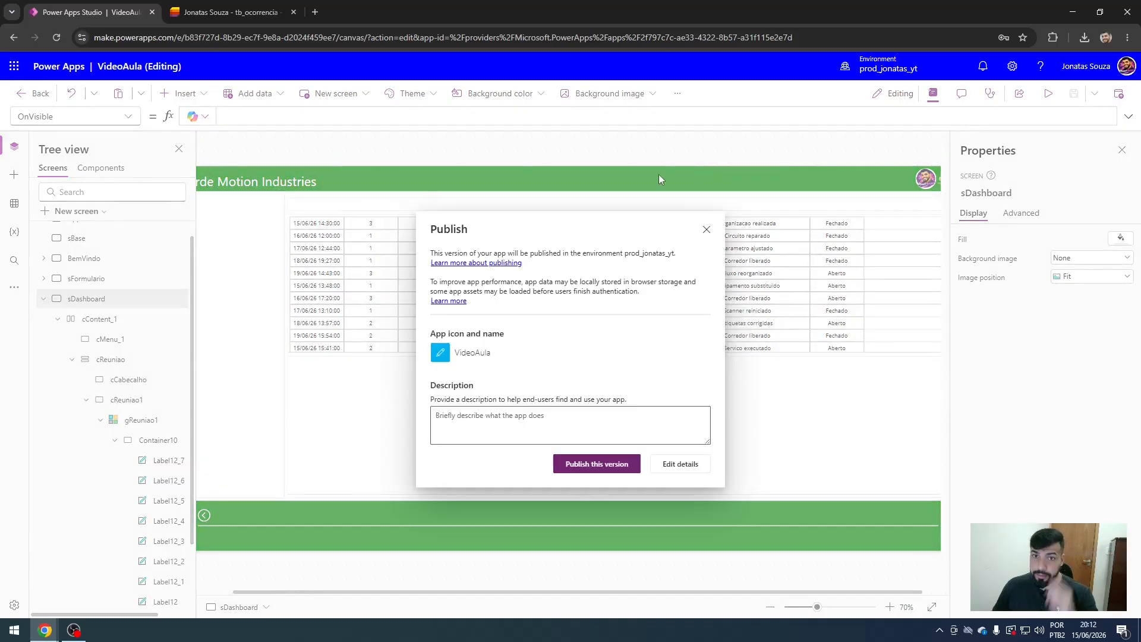
click(579, 465)
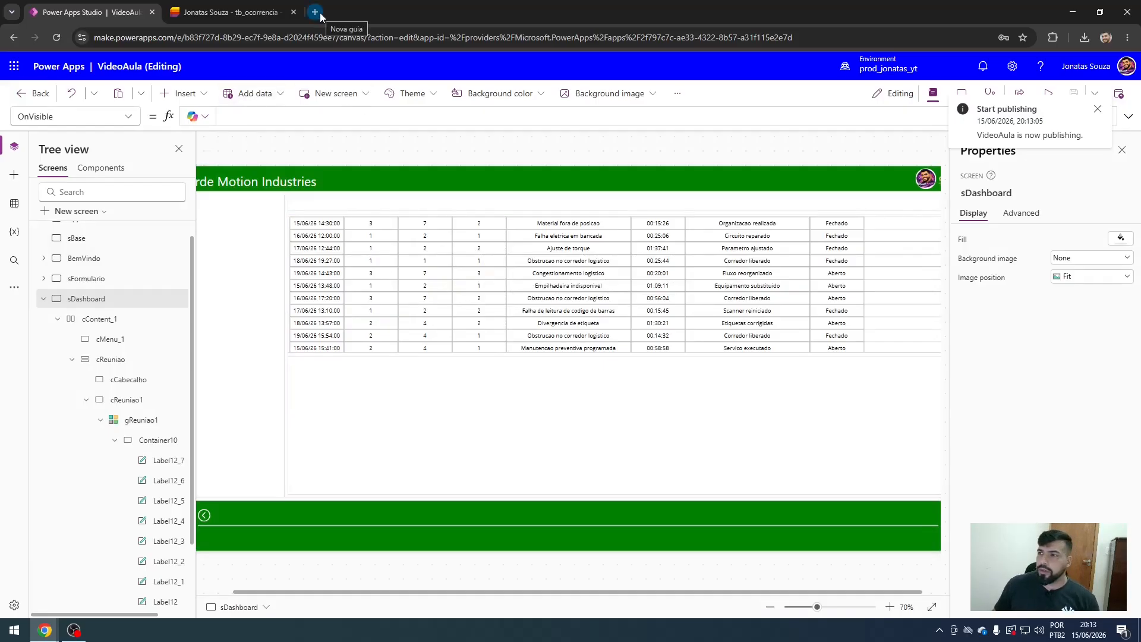
click(1098, 111)
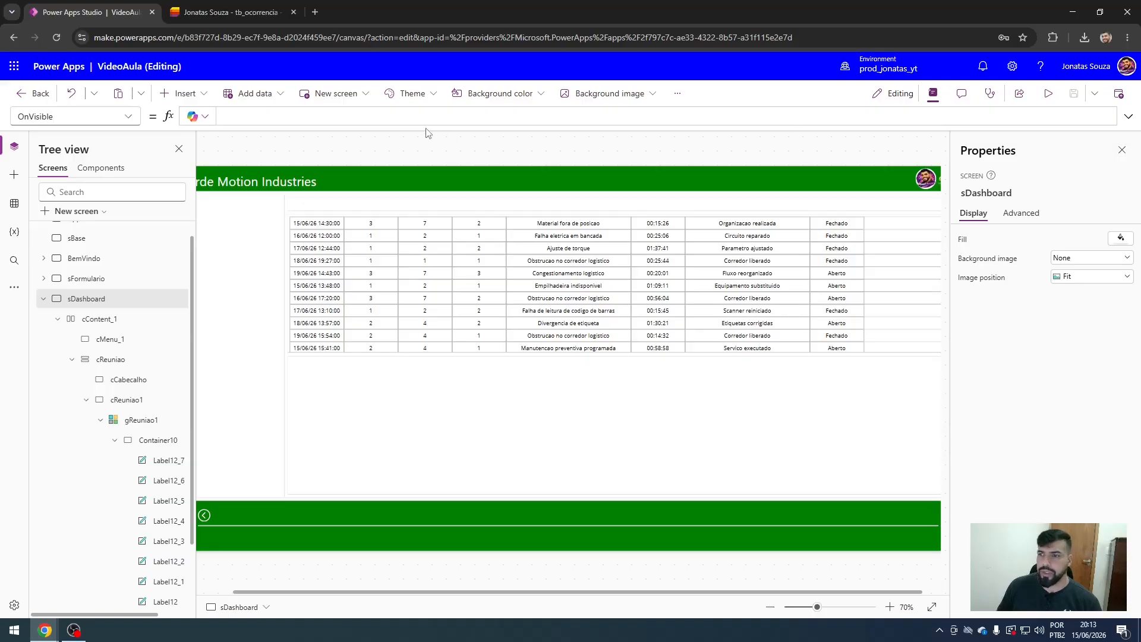
Open the published VideoAula app in a new browser tab and look through the occurrence rows on its Dashboard screen.
click(315, 11)
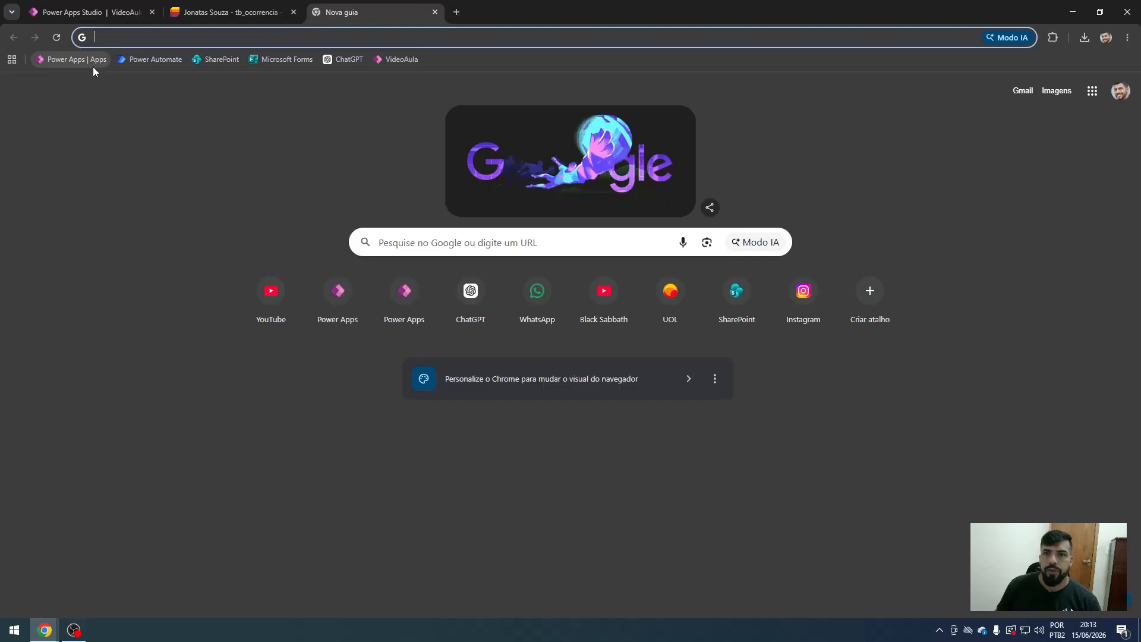
click(392, 58)
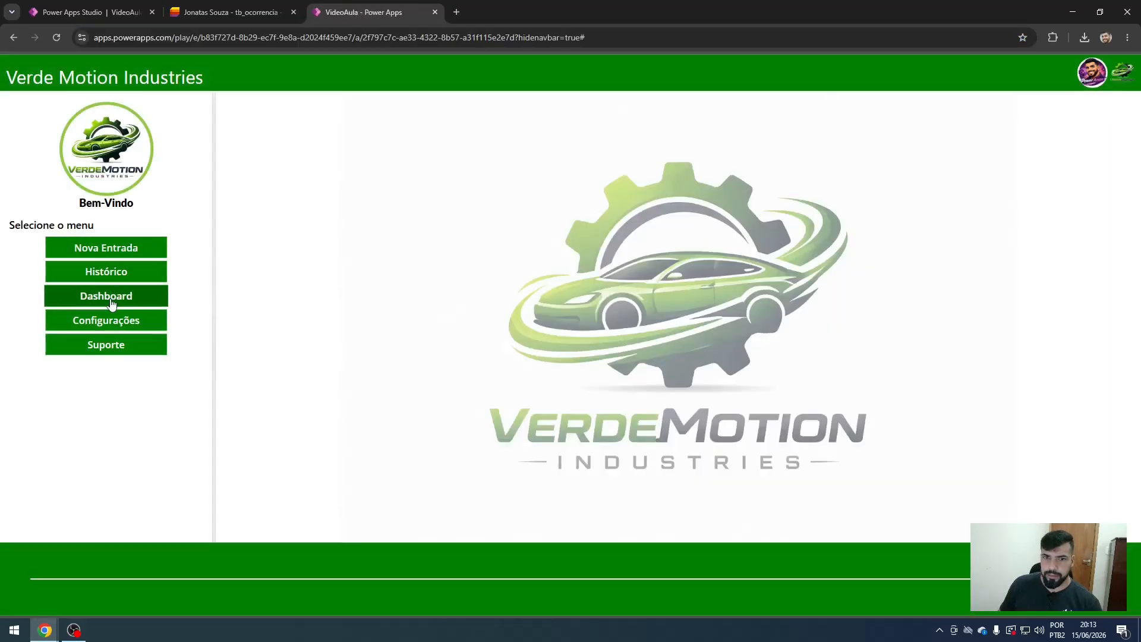
click(113, 304)
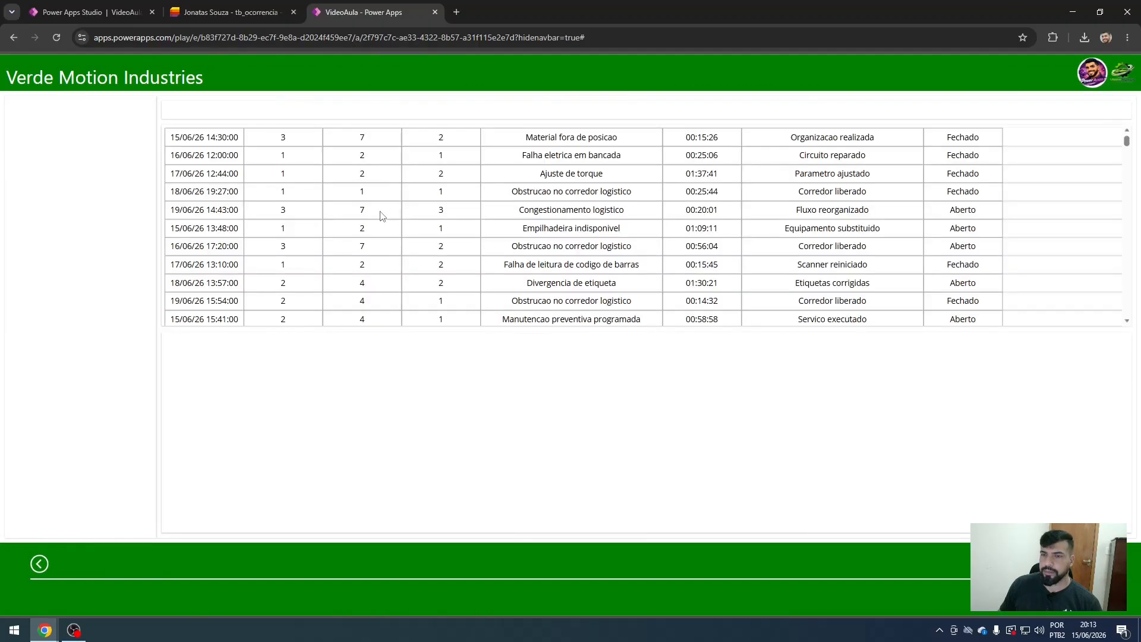
scroll(713, 211, down, 5)
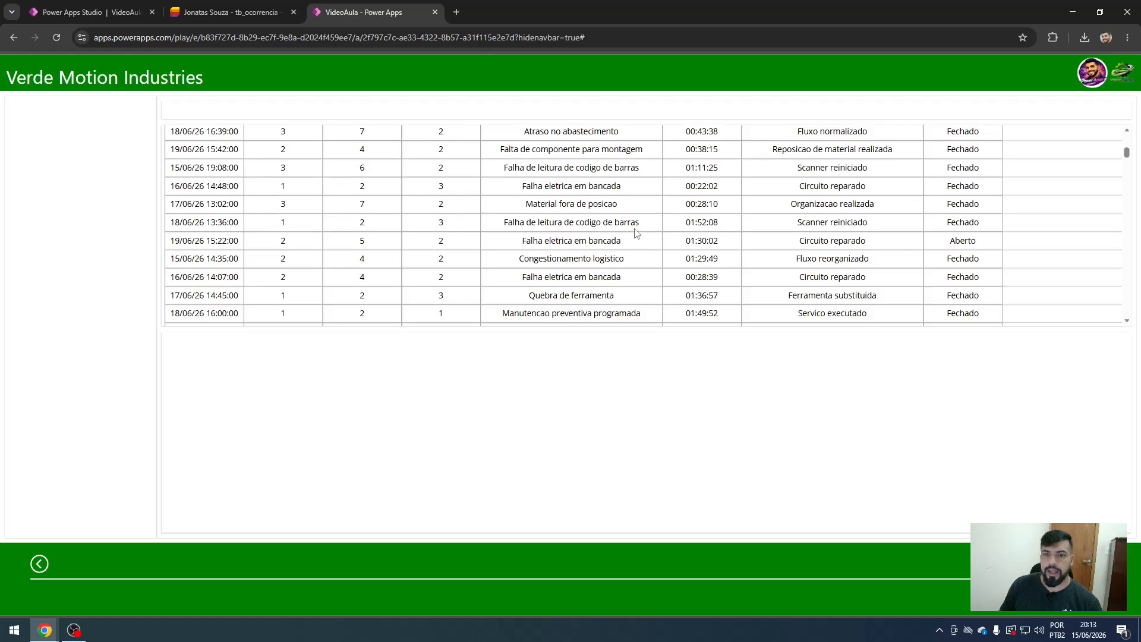
scroll(636, 232, up, 5)
middle_click(768, 209)
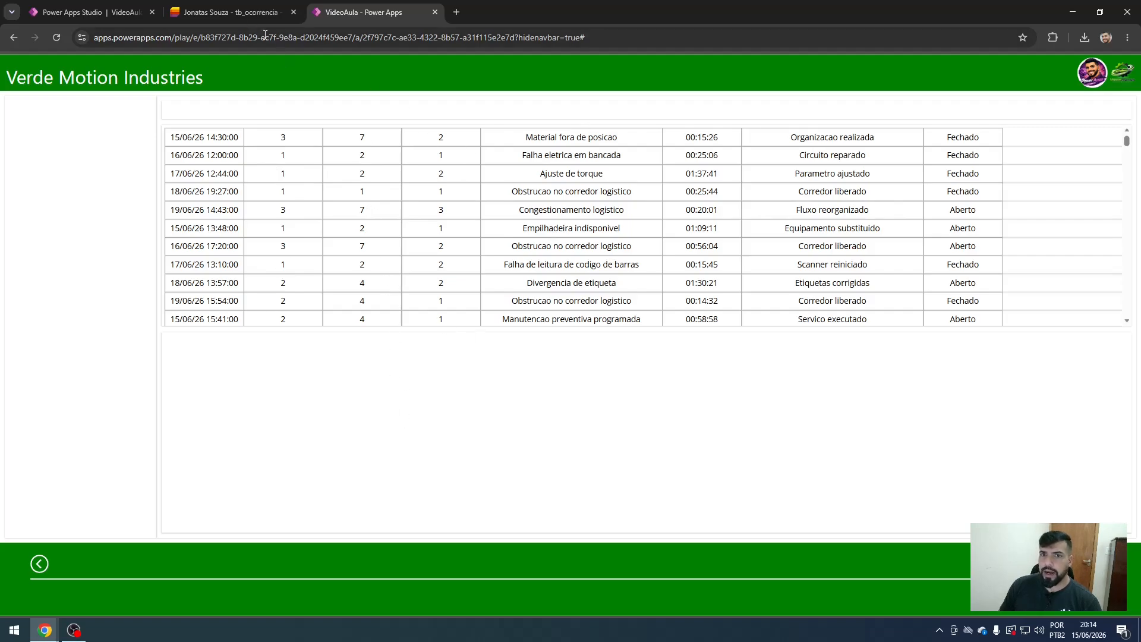
Return to Power Apps Studio and copy the gallery's date label into the cCabecalho container above the gallery.
click(247, 15)
click(114, 16)
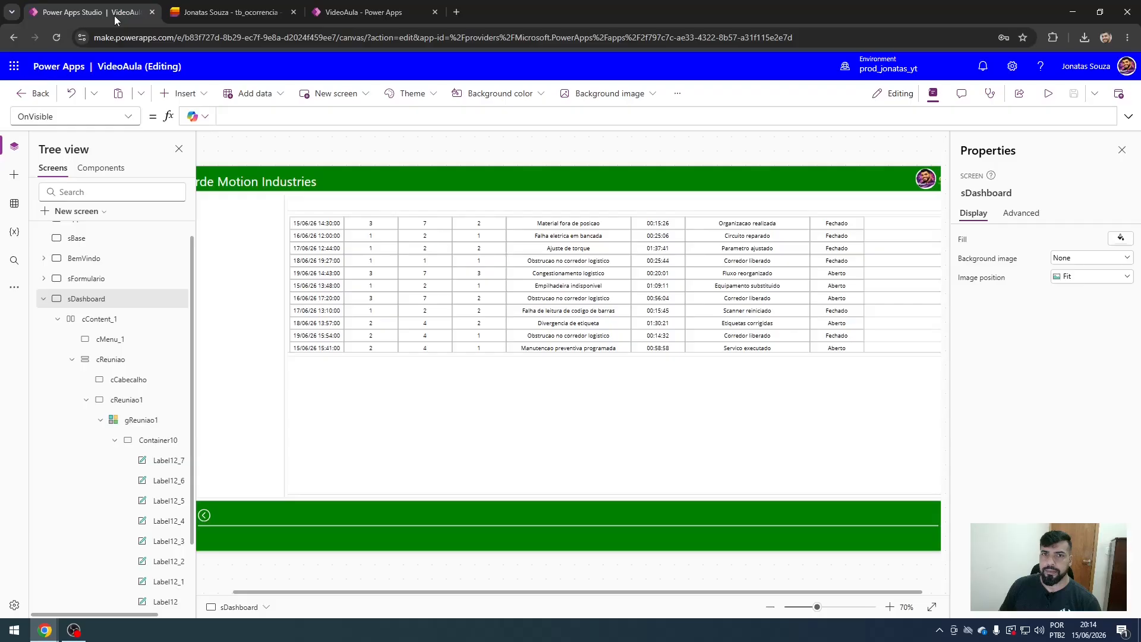
click(419, 310)
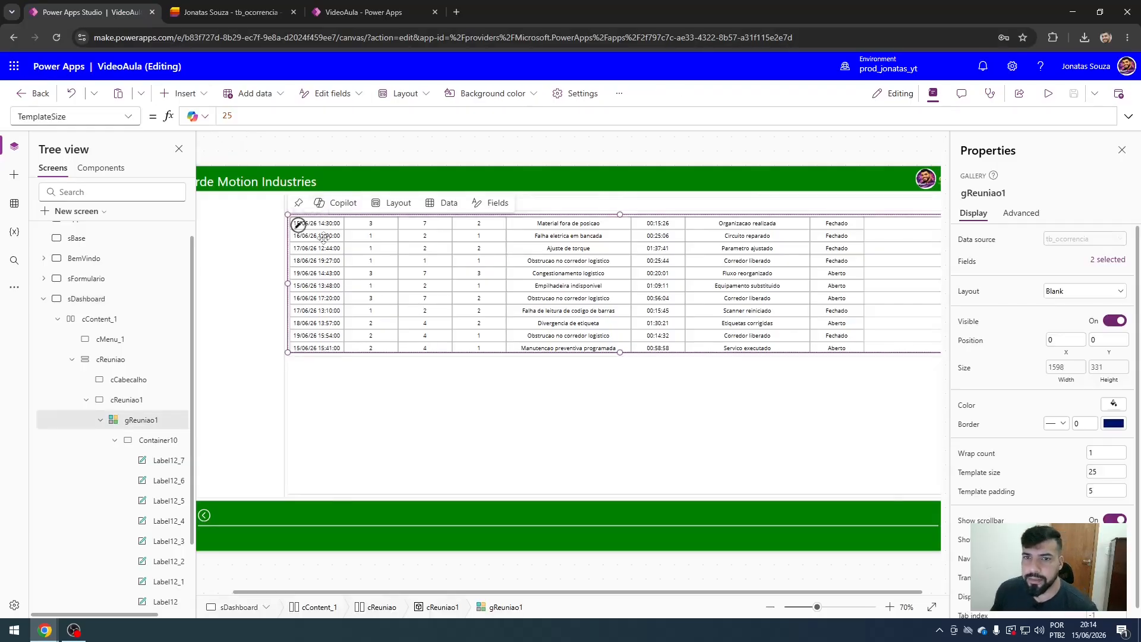
click(298, 224)
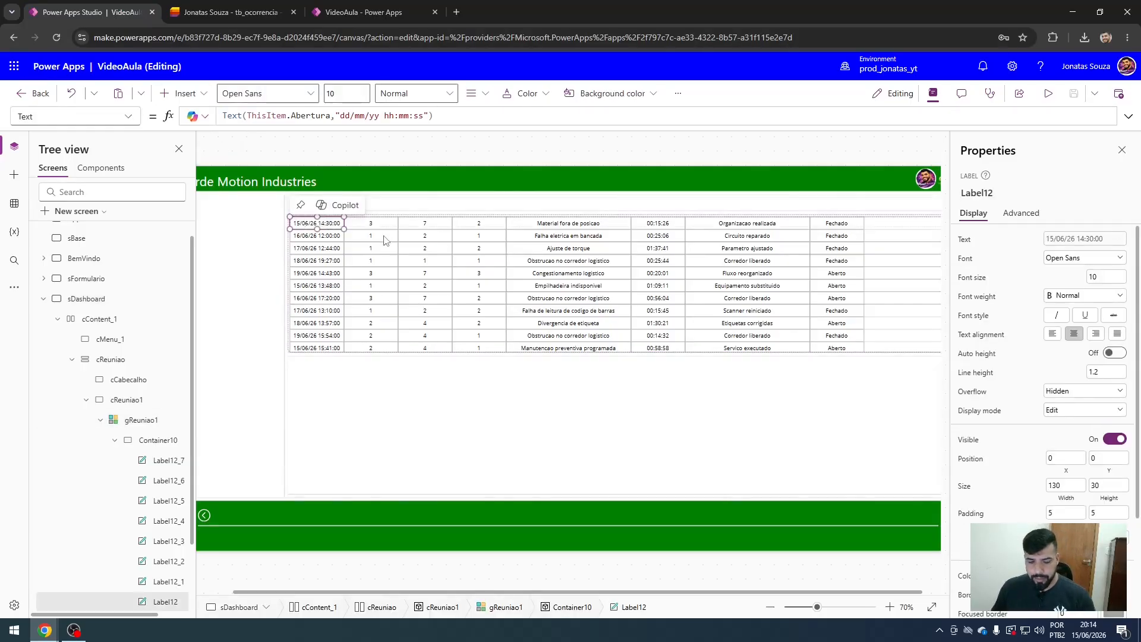
click(410, 207)
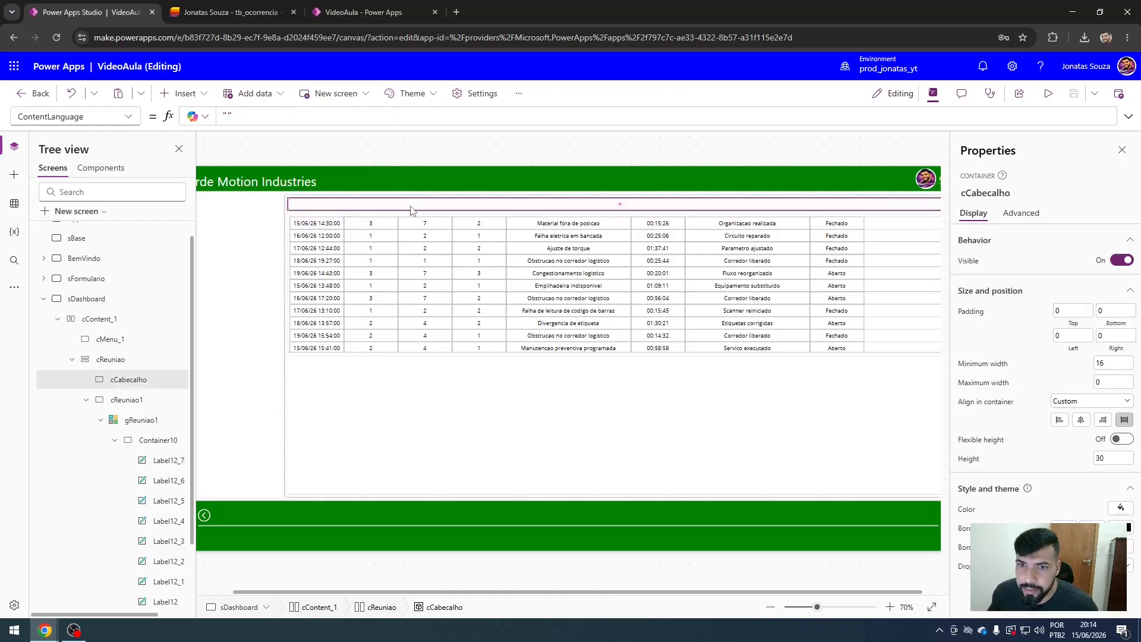
key(ctrl+v)
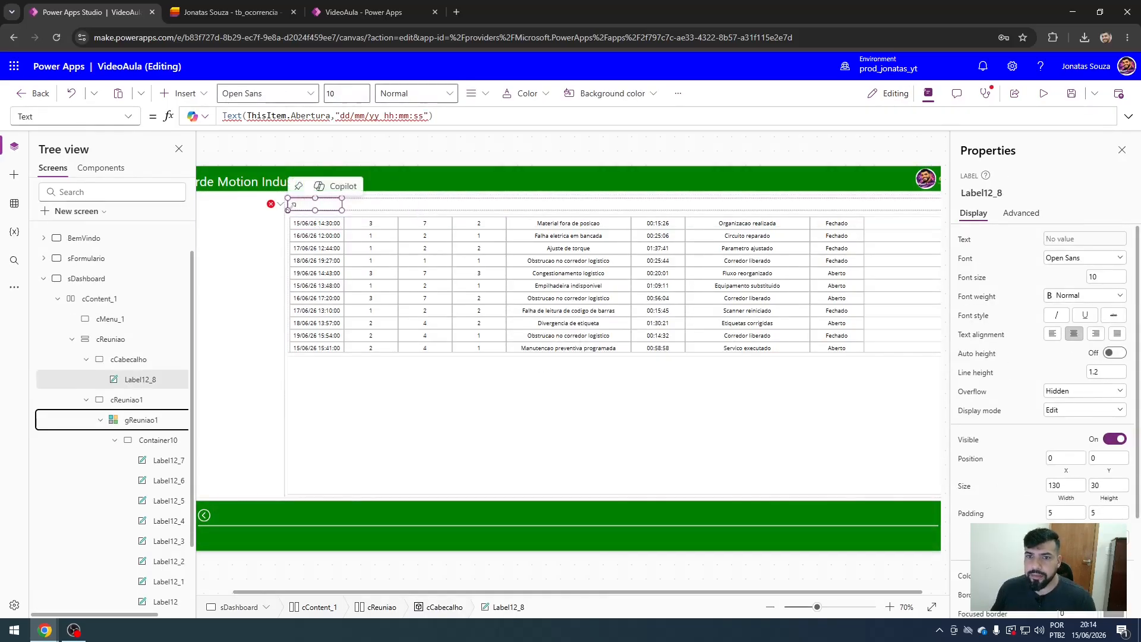
Replace the copied header label's text formula with "Abertura".
click(275, 204)
click(297, 219)
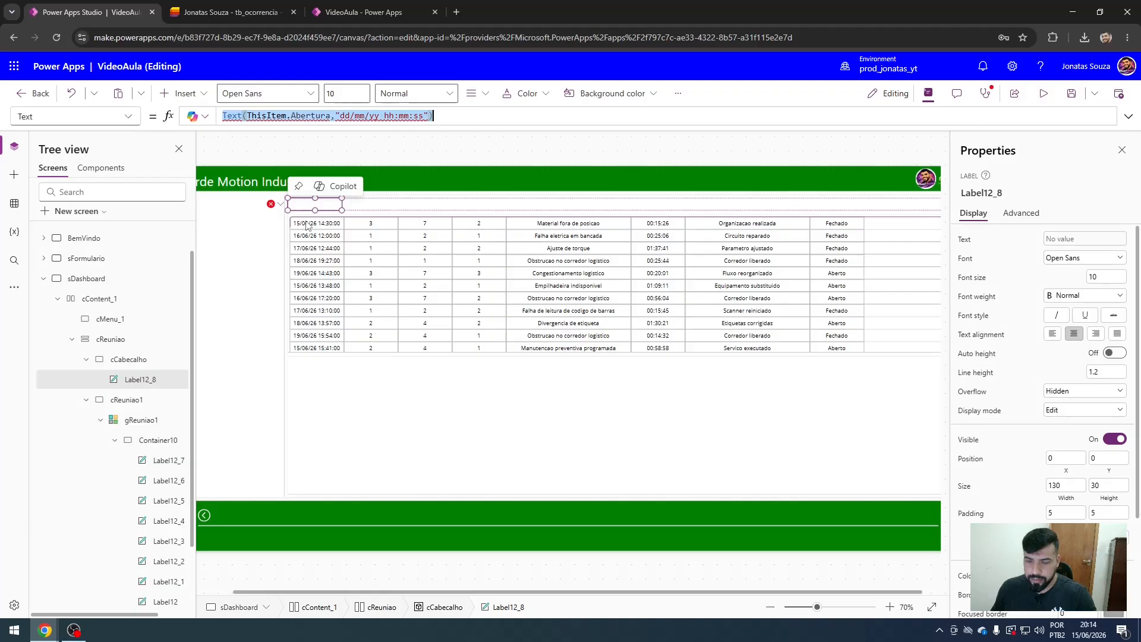
text("")
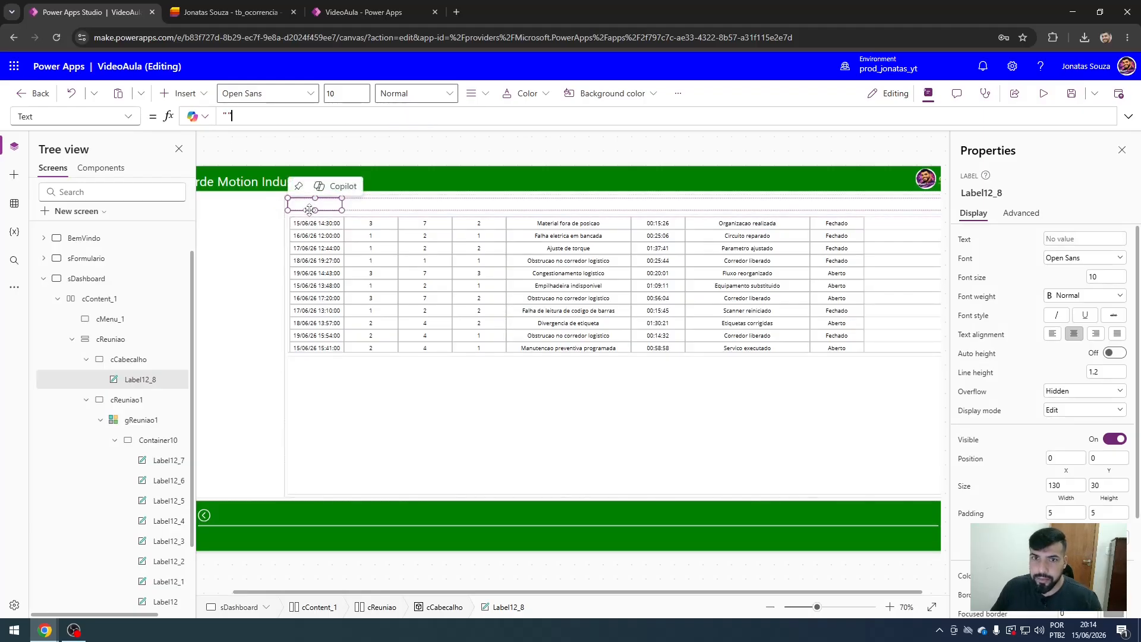
text(Abertu)
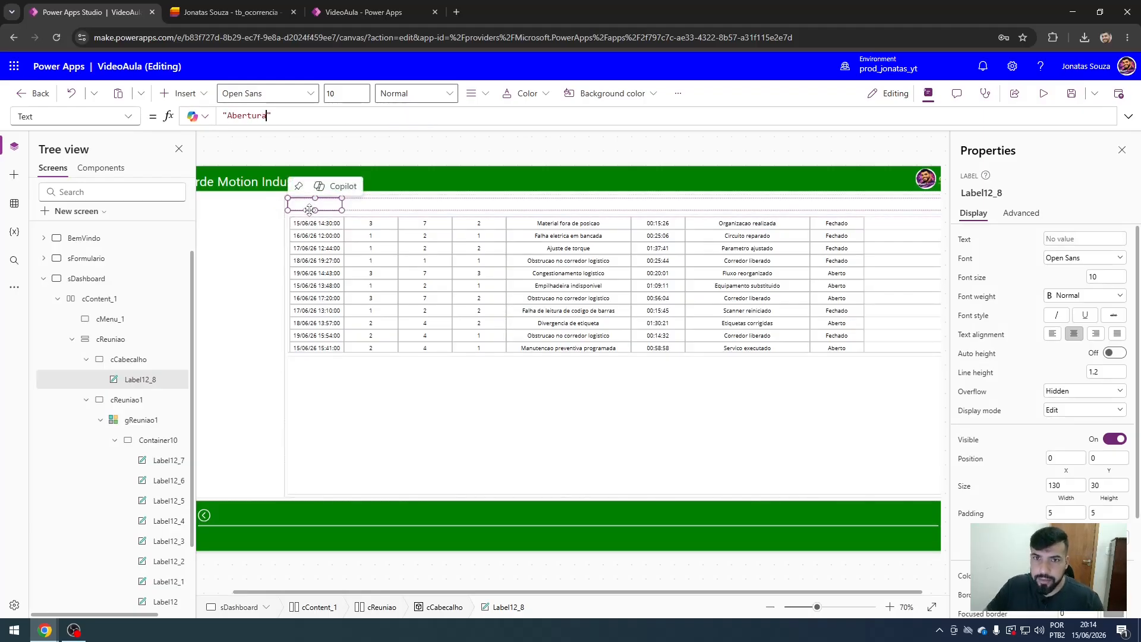
text(ra)
key(shift+Return)
key(BackSpace)
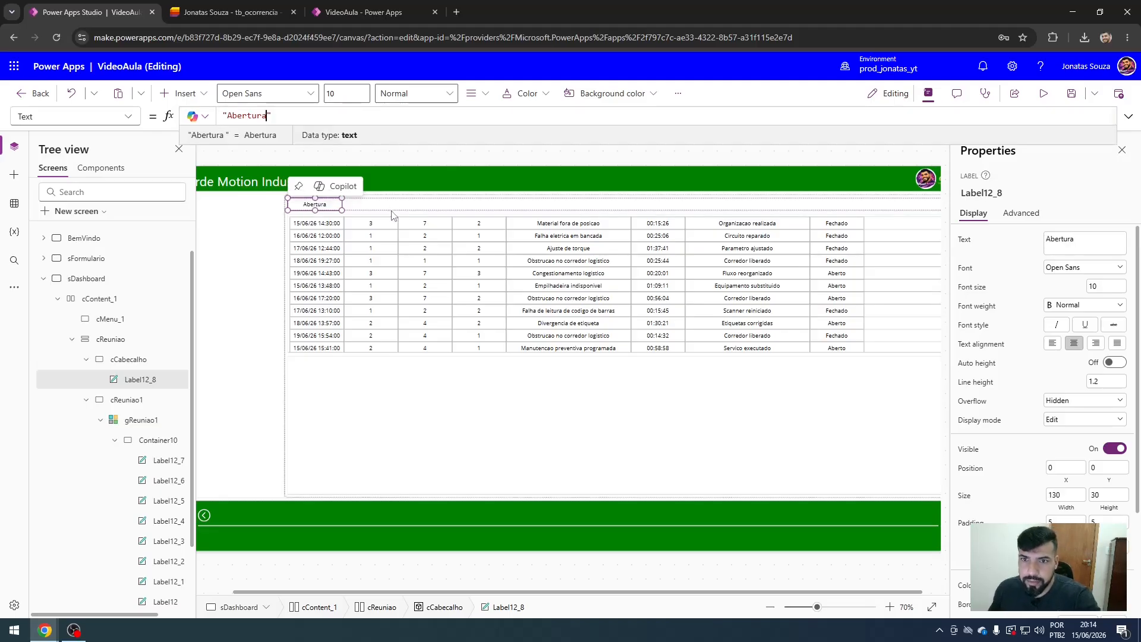
Set the Abertura header label to font size 12 and Semibold weight, with a light grey background.
double_click(1098, 278)
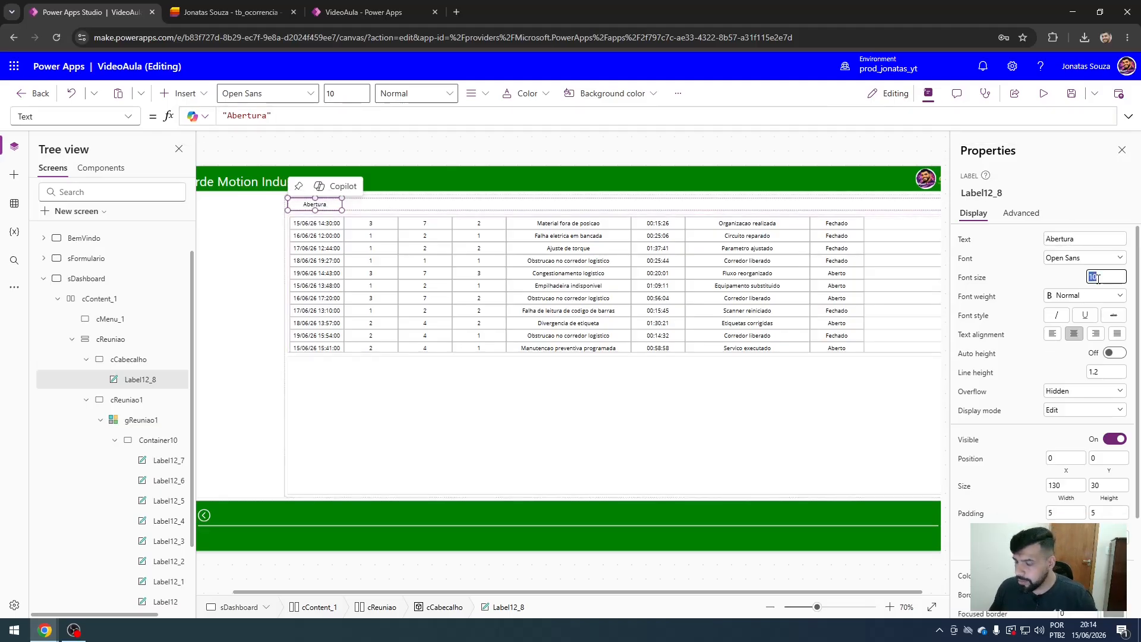
text(12)
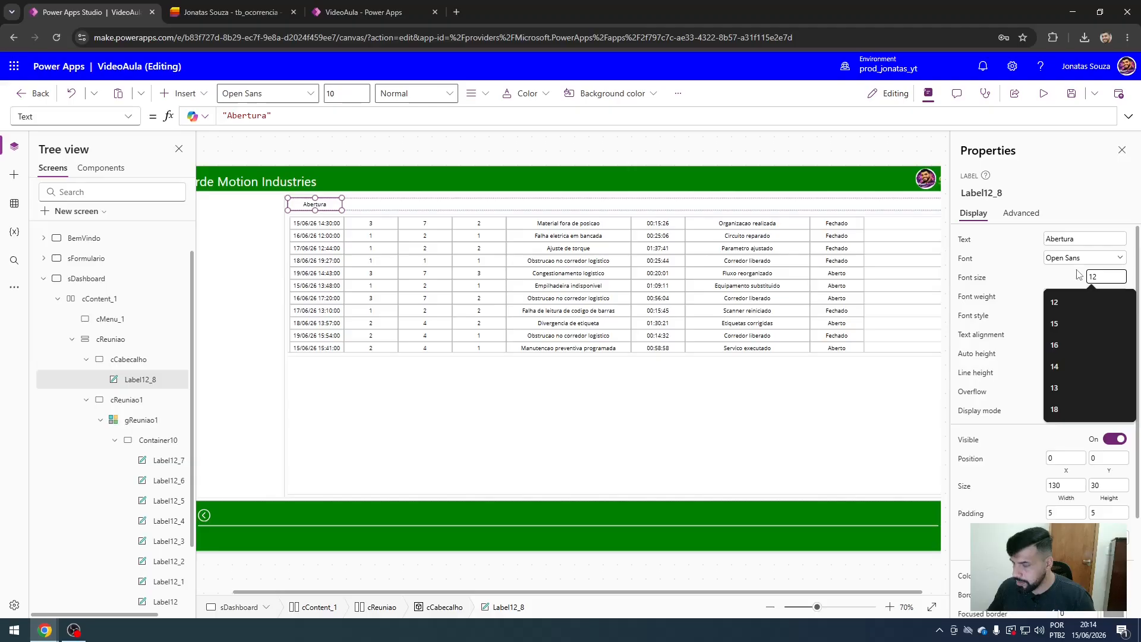
click(1074, 302)
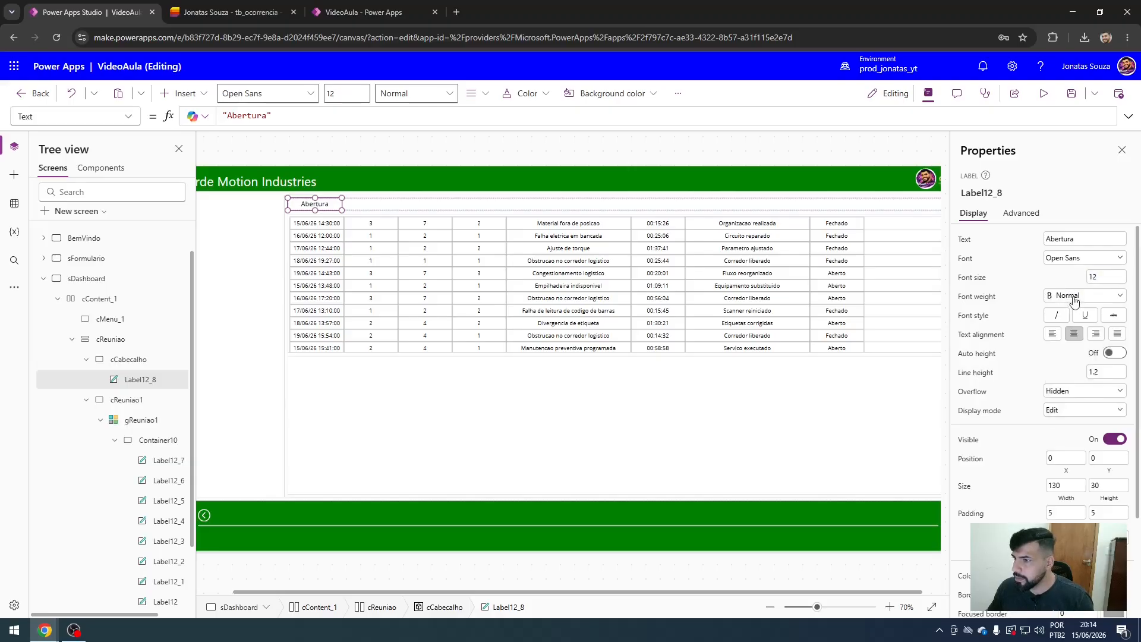
click(1074, 300)
click(1068, 336)
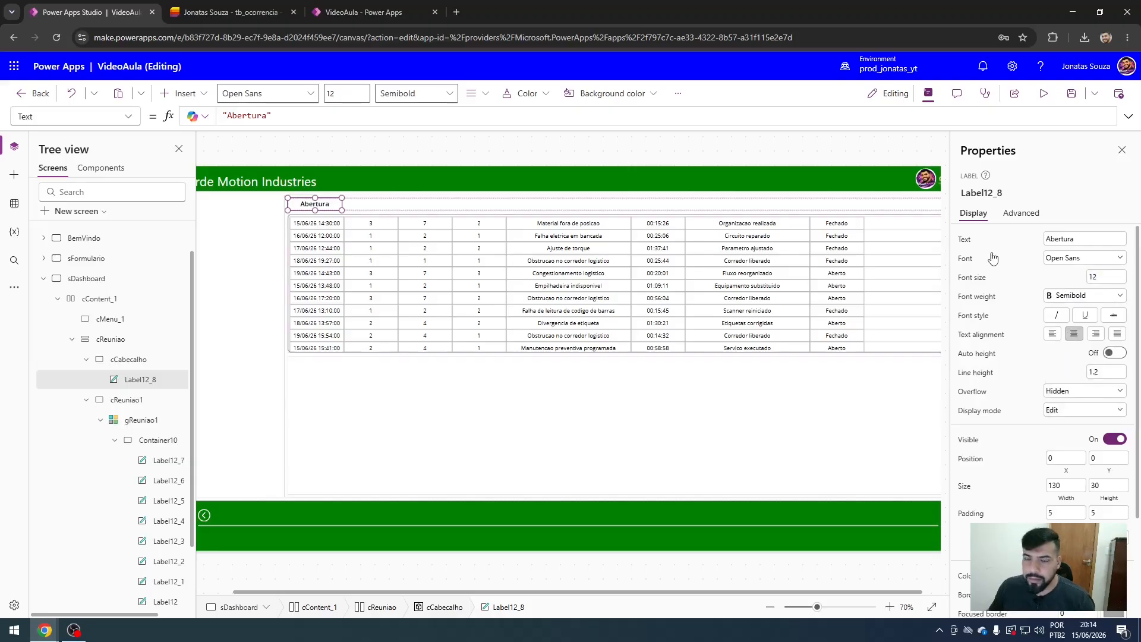
click(1113, 575)
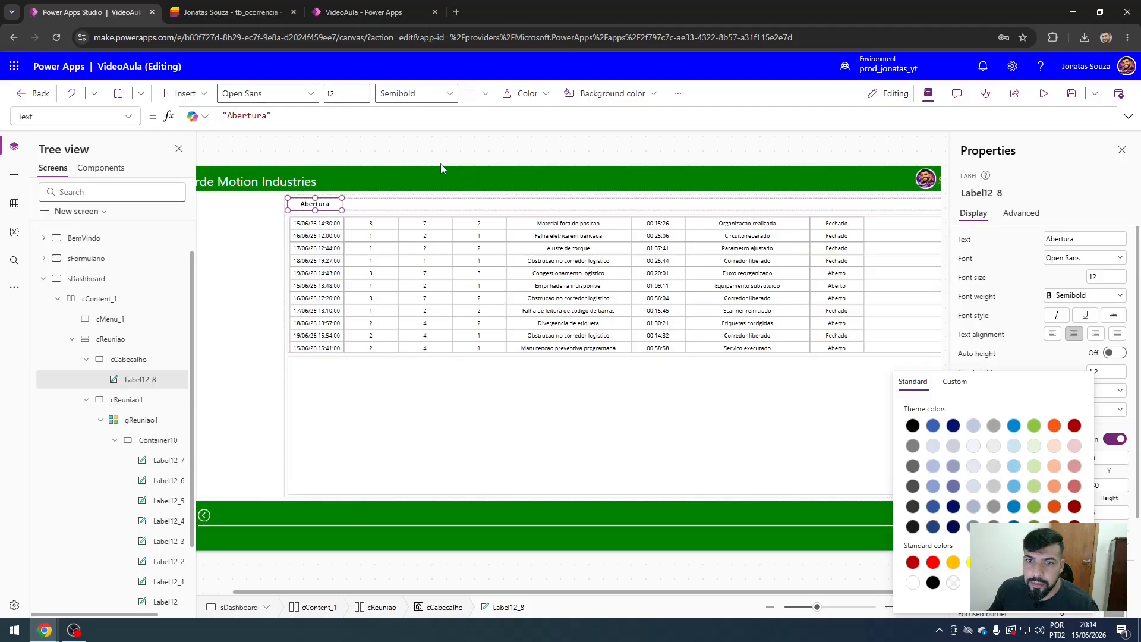
Duplicate the Abertura header label, place the copy beside it at X 130 and set its text to "Área".
click(325, 205)
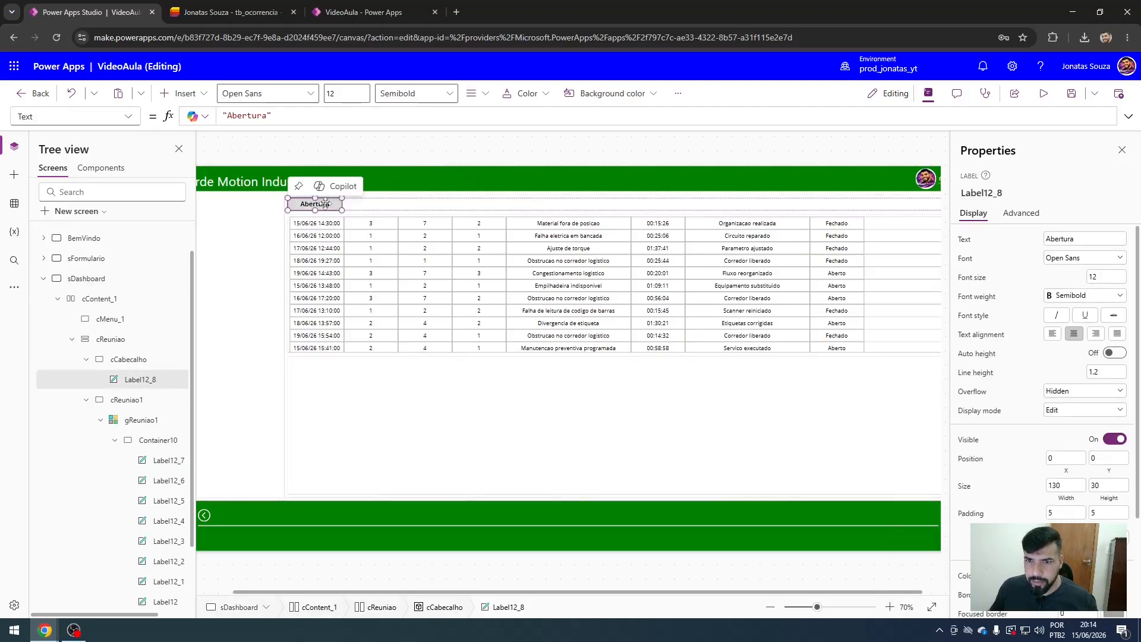
key(ctrl+c)
key(ctrl+v)
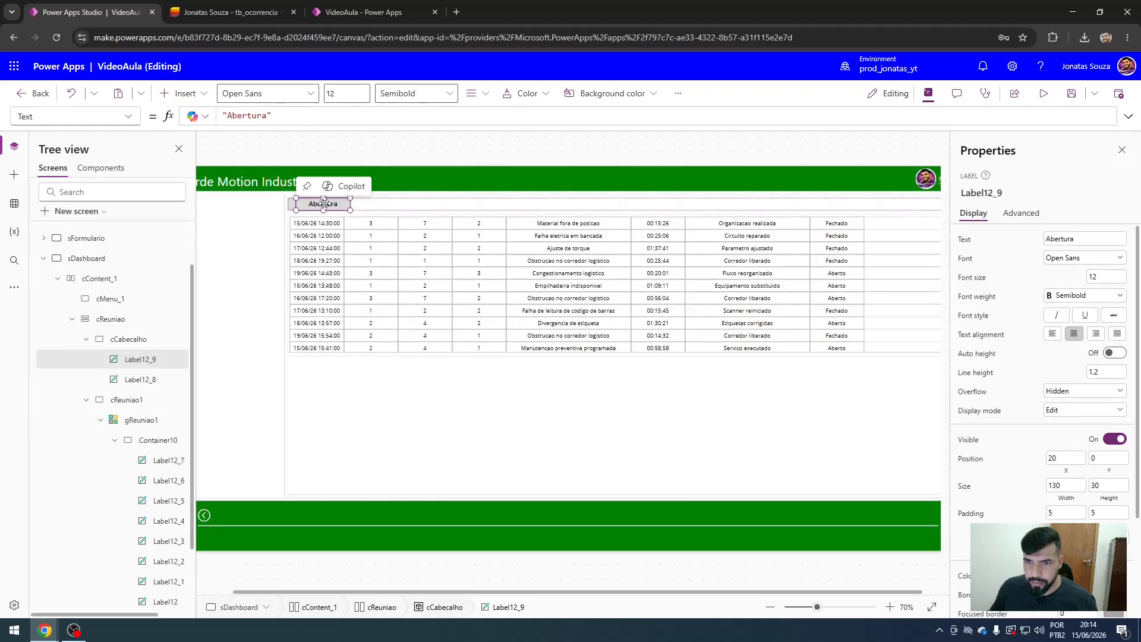
drag(324, 204, 373, 202)
double_click(259, 117)
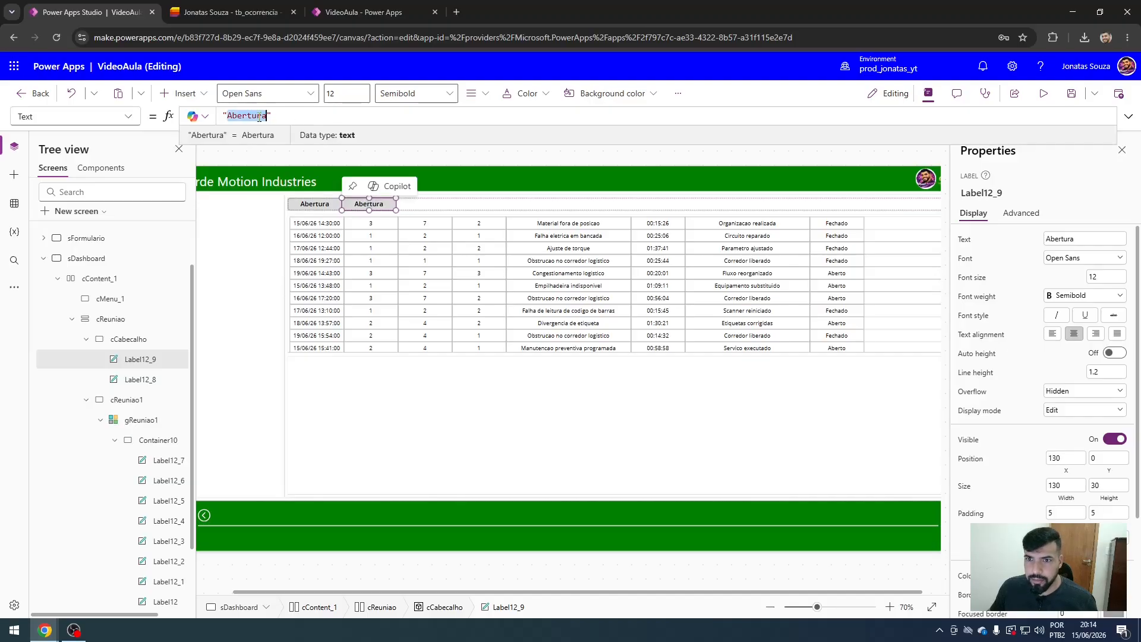
text(Ár)
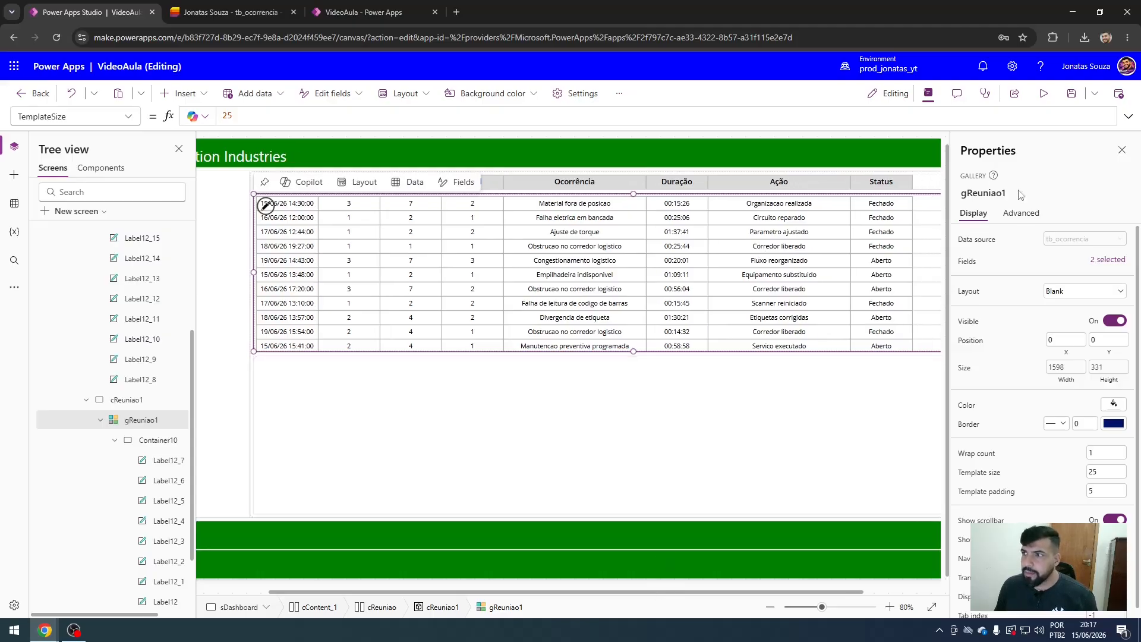
Preview the dashboard with its column headers, close the preview and select the area ID label in the gallery.
click(1044, 93)
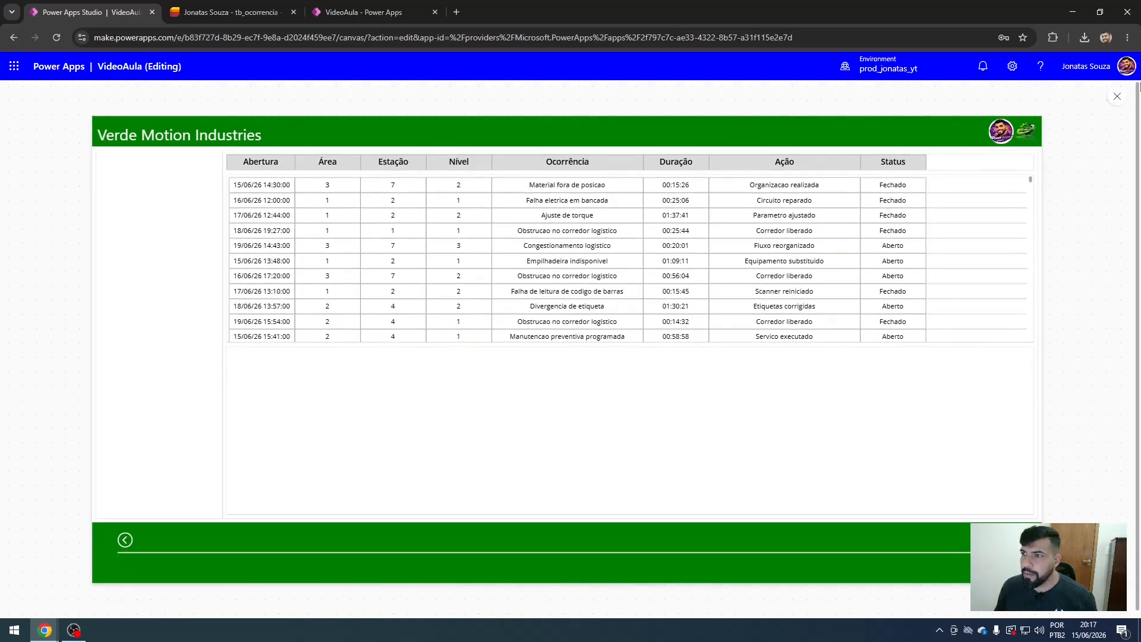
click(1117, 96)
click(327, 204)
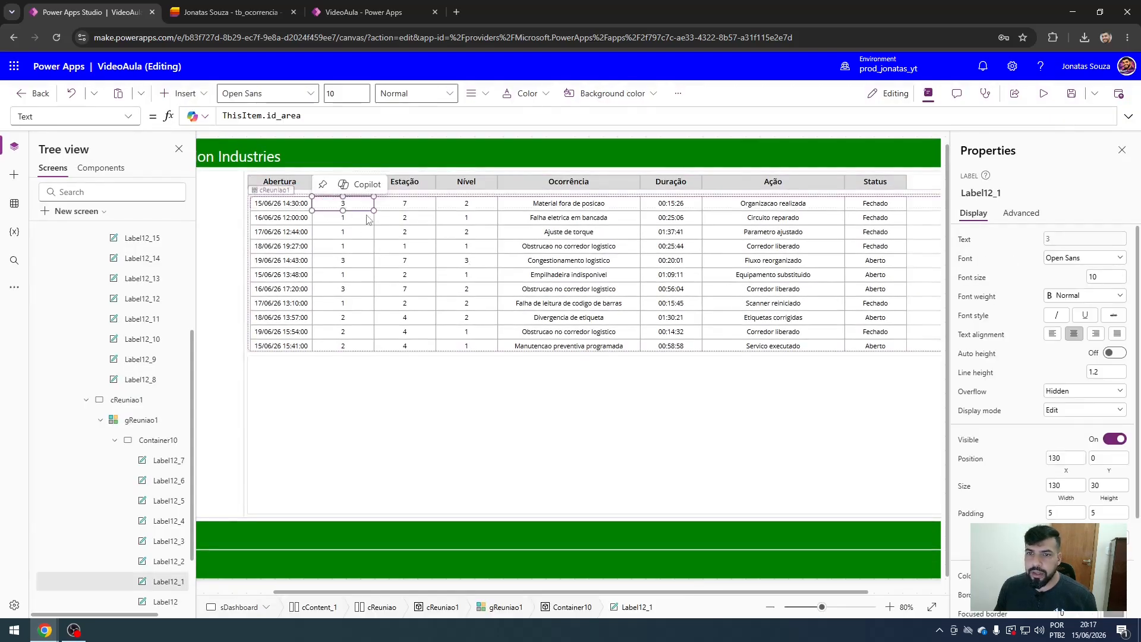
Start a LookUp on tb_area in front of ThisItem.id_area in the area label's text formula.
click(221, 116)
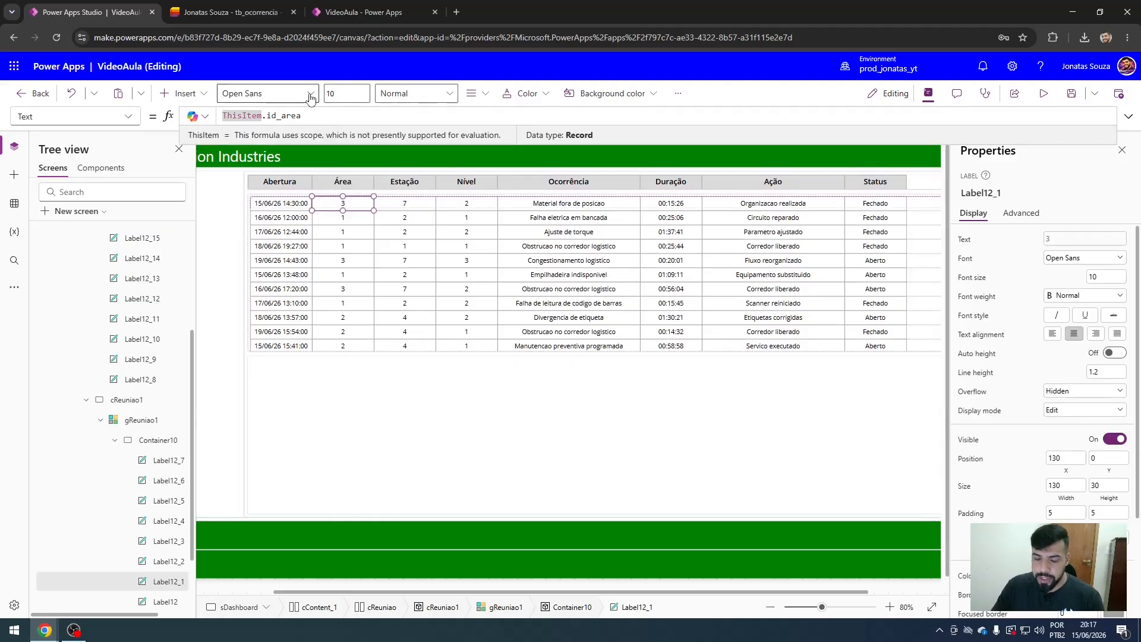
text(loo)
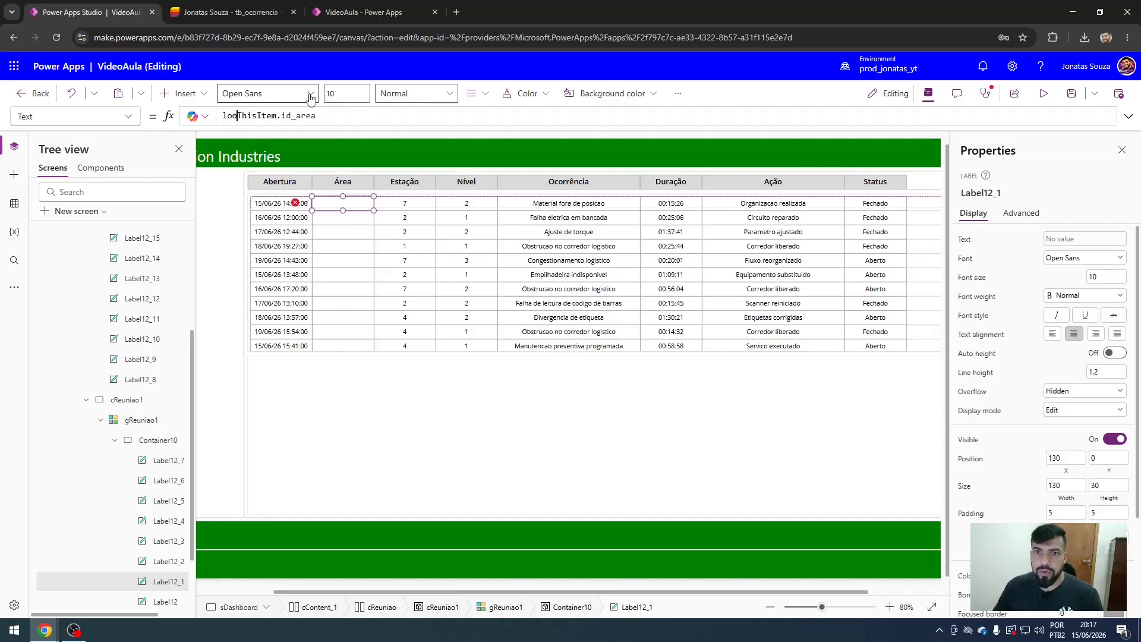
text( k)
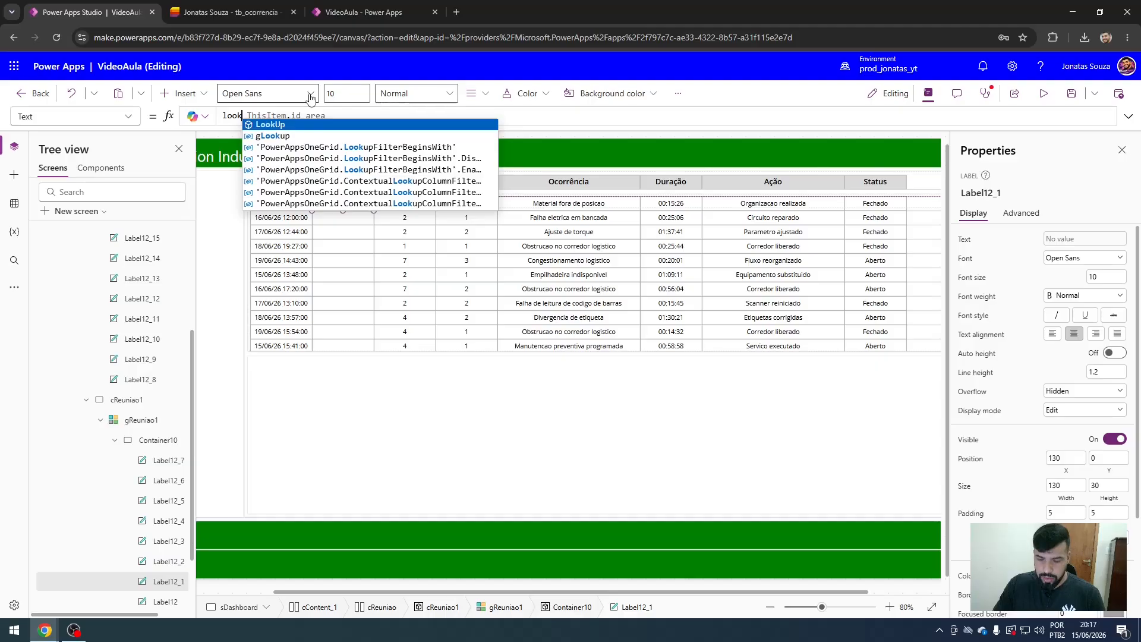
key(Tab)
text(tb)
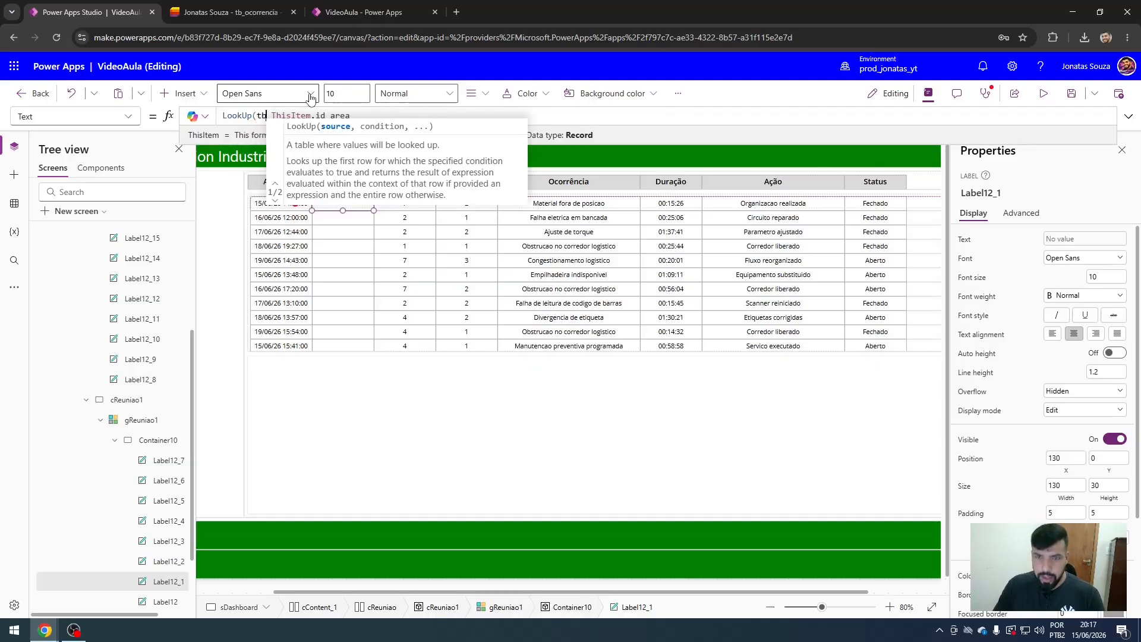
key(Tab)
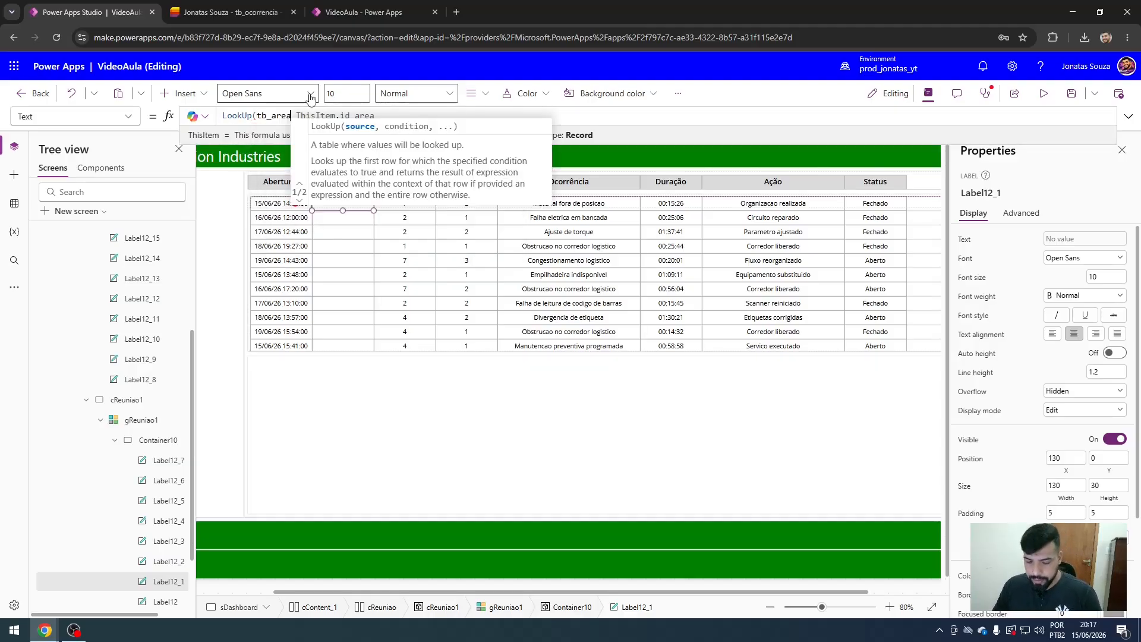
text(,)
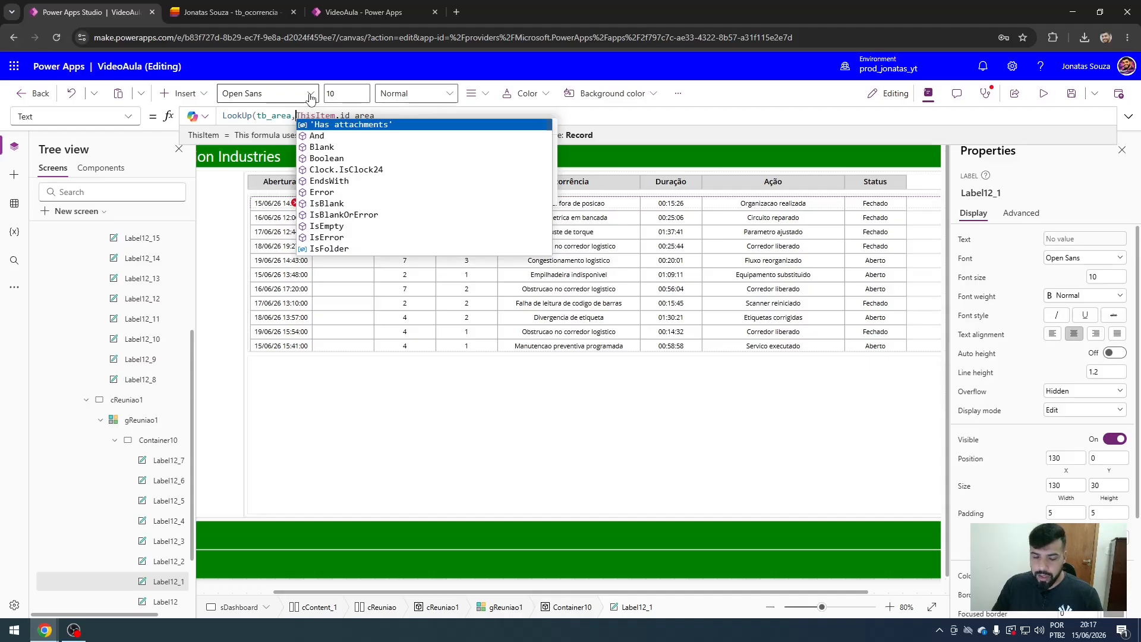
Complete the area label's LookUp with the condition ID = ThisItem.id_area, returning the area column.
text(id)
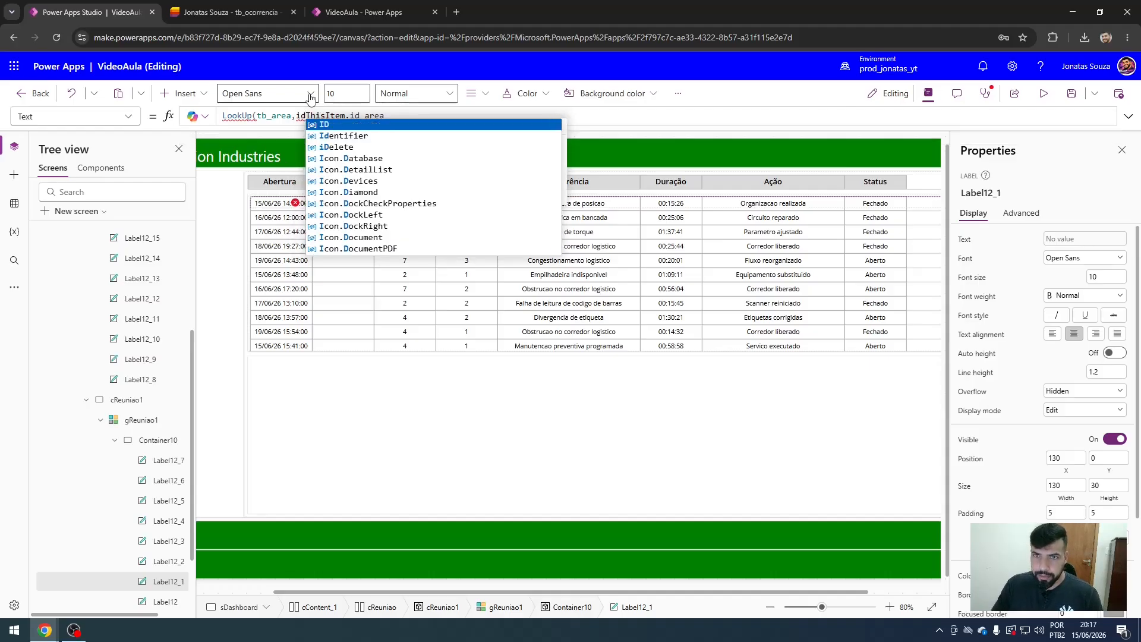
key(BackSpace)
key(BackSpace)
text(ID)
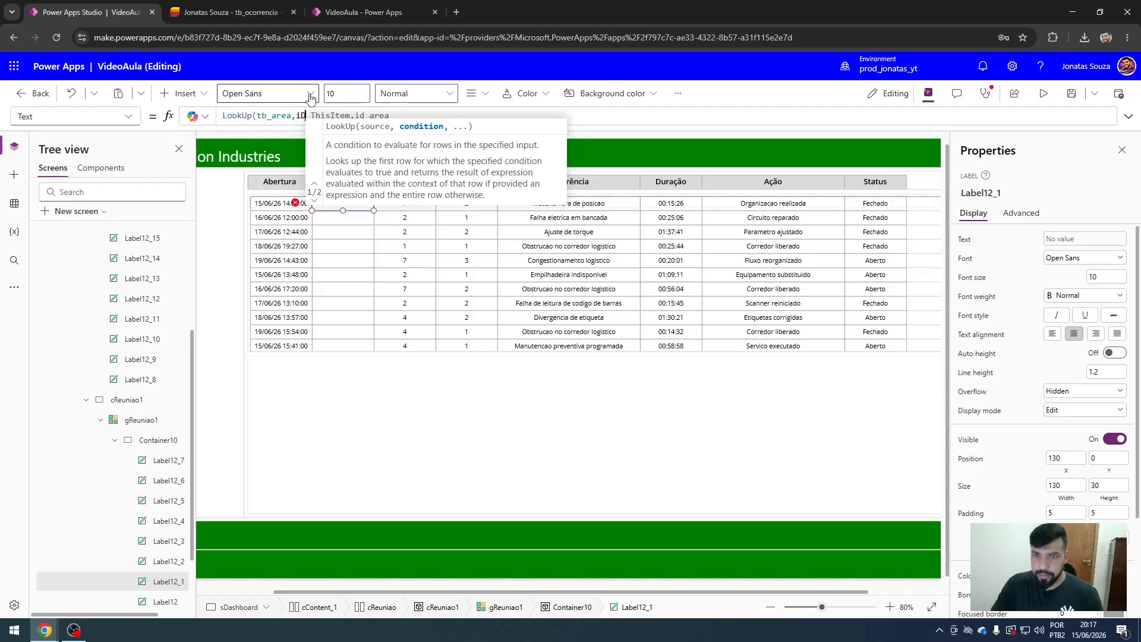
key(BackSpace)
key(BackSpace)
text(ID)
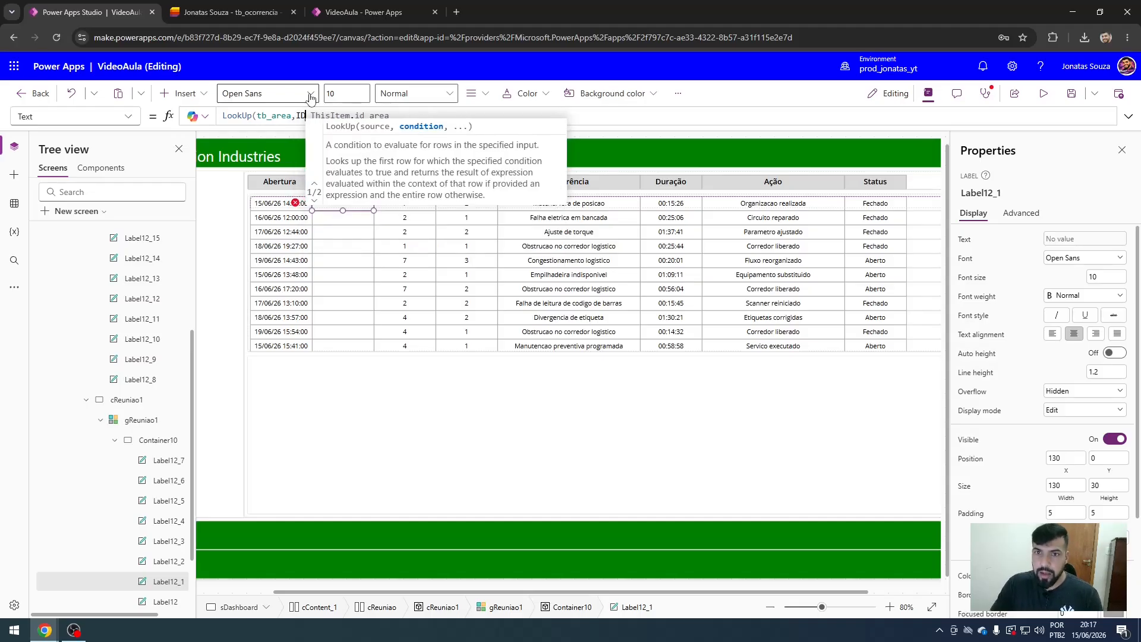
text( =)
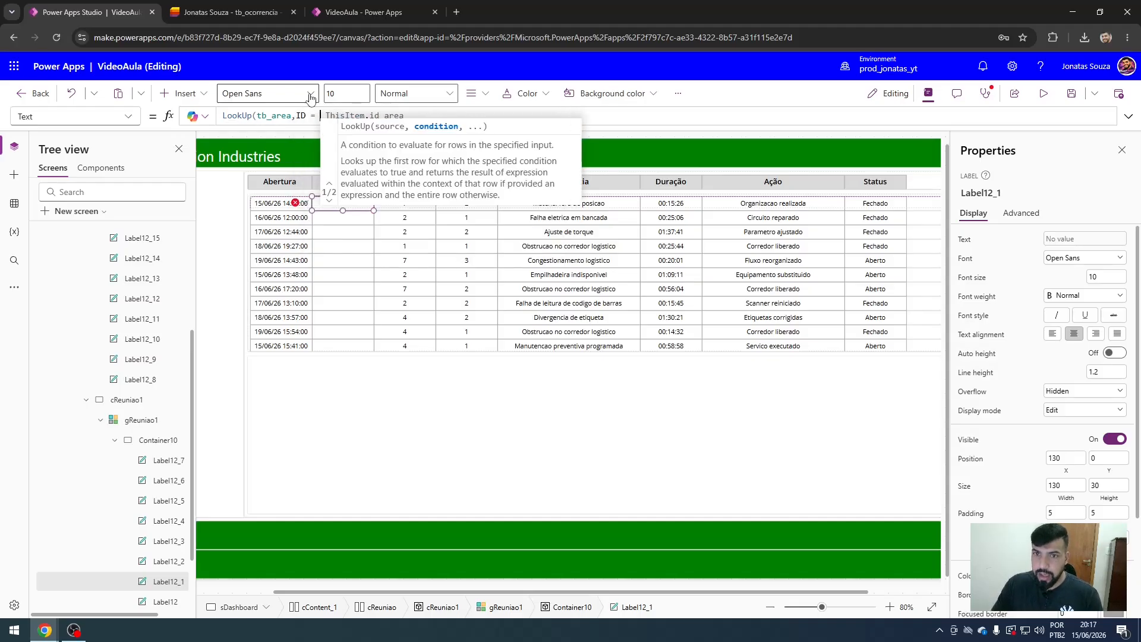
key(ctrl+Left)
key(ctrl+Left)
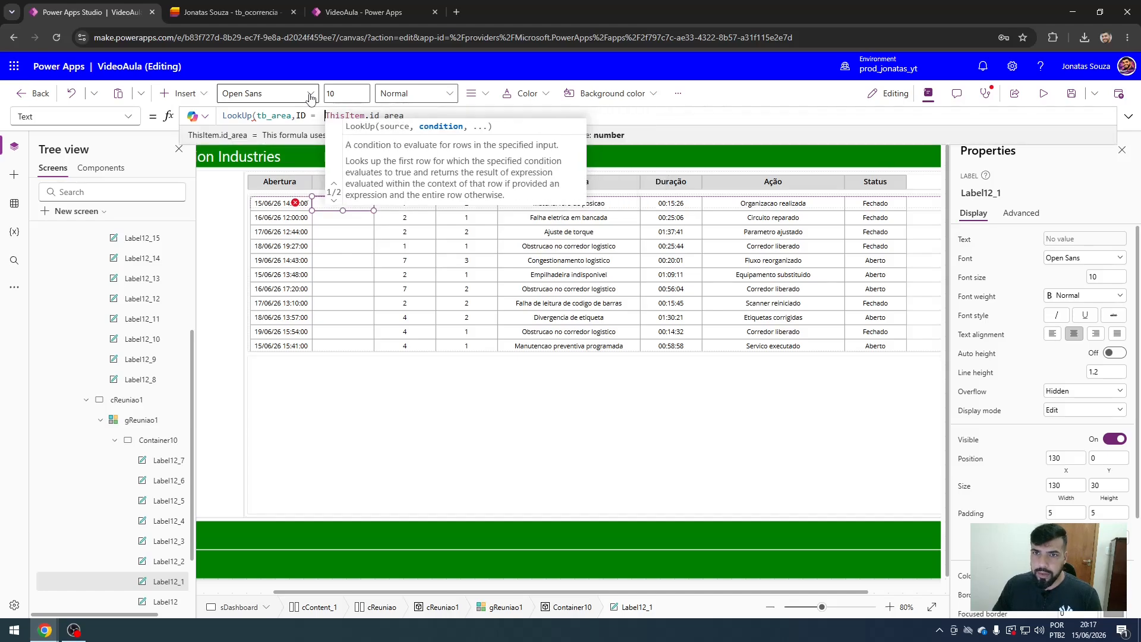
key(BackSpace)
key(ctrl+Right)
key(ctrl+Right)
text(,)
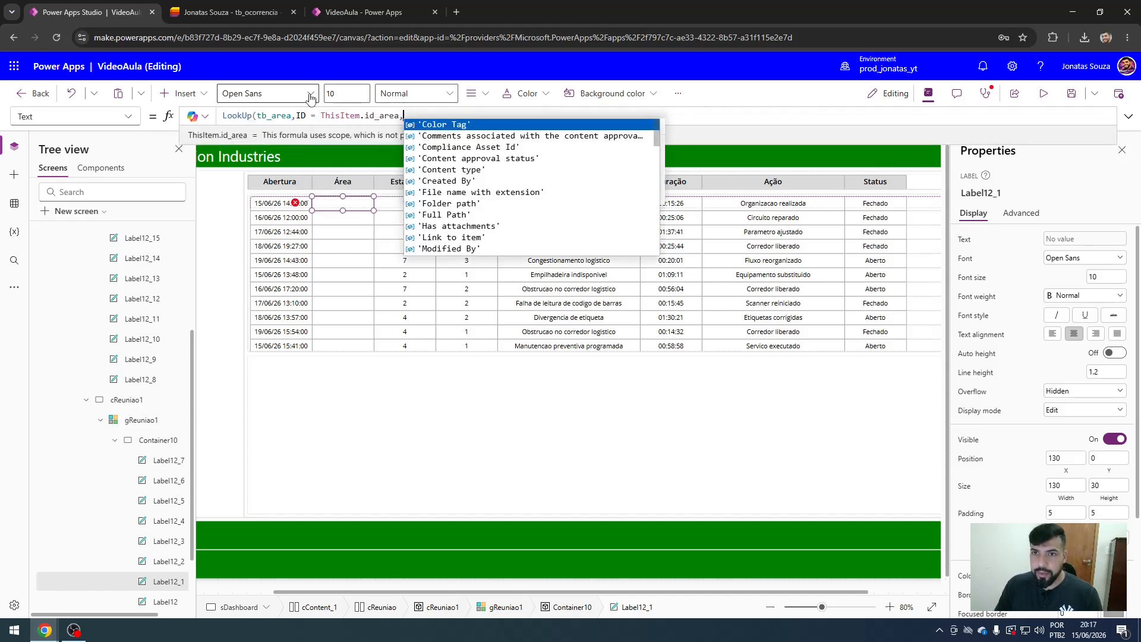
text(area))
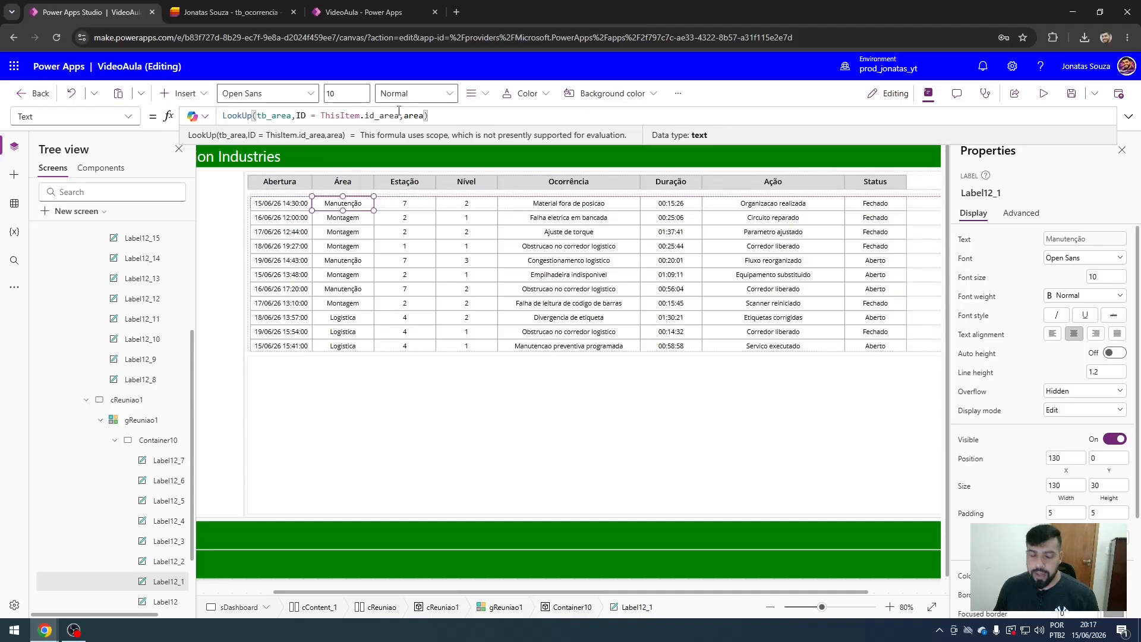
Copy the area label's whole LookUp formula and paste it over the text formula of the gallery's Estação label.
key(ctrl+a)
key(ctrl+c)
click(405, 203)
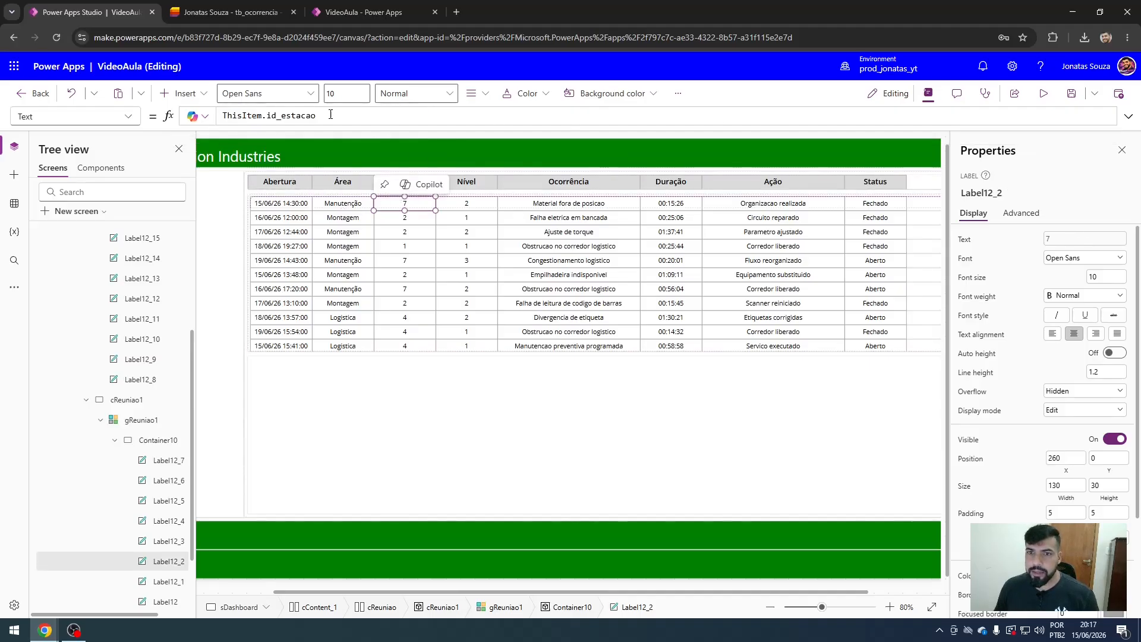
click(330, 114)
key(ctrl+a)
key(ctrl+v)
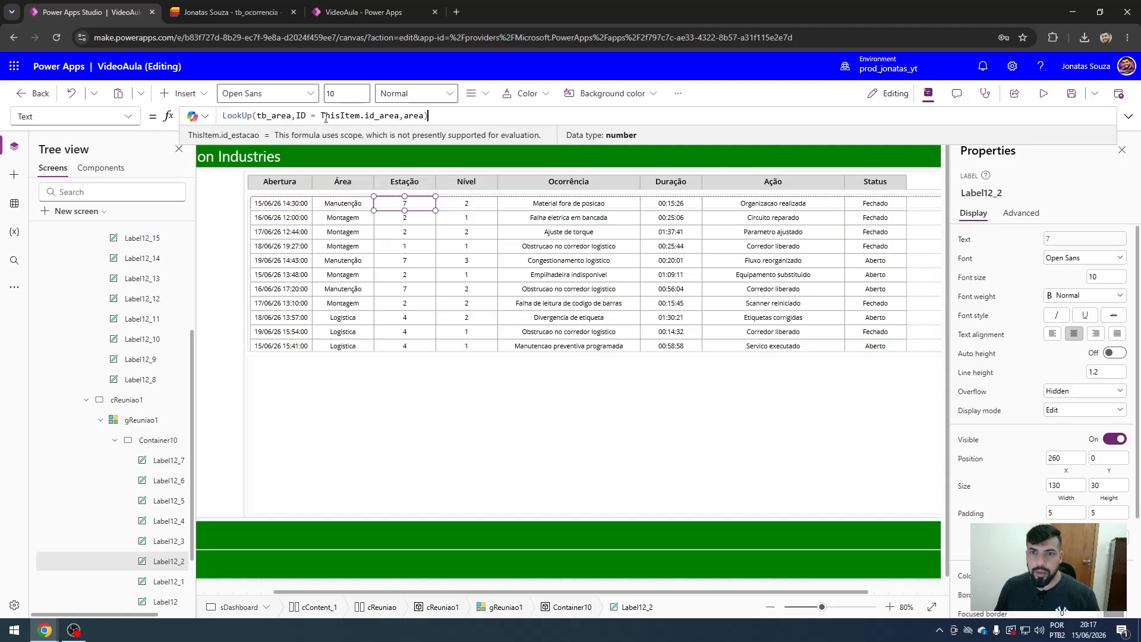
Adapt the Estação label's formula to LookUp(tb_estacao,ID = ThisItem.id_estacao,estacao).
click(292, 114)
key(BackSpace)
key(BackSpace)
key(BackSpace)
key(BackSpace)
text(es)
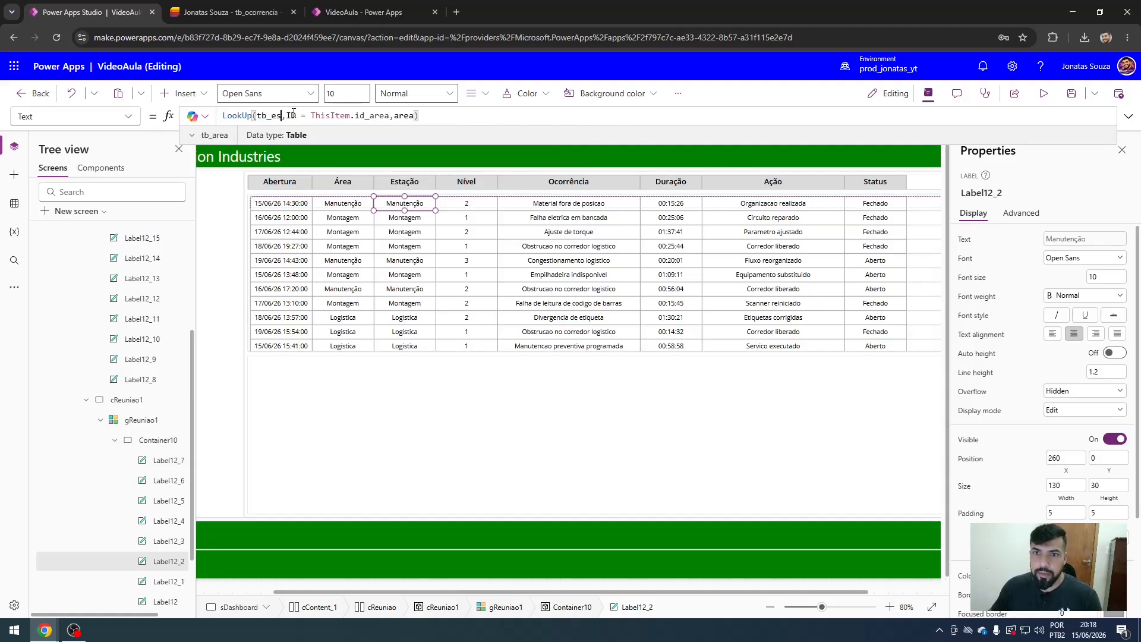
text(tacao)
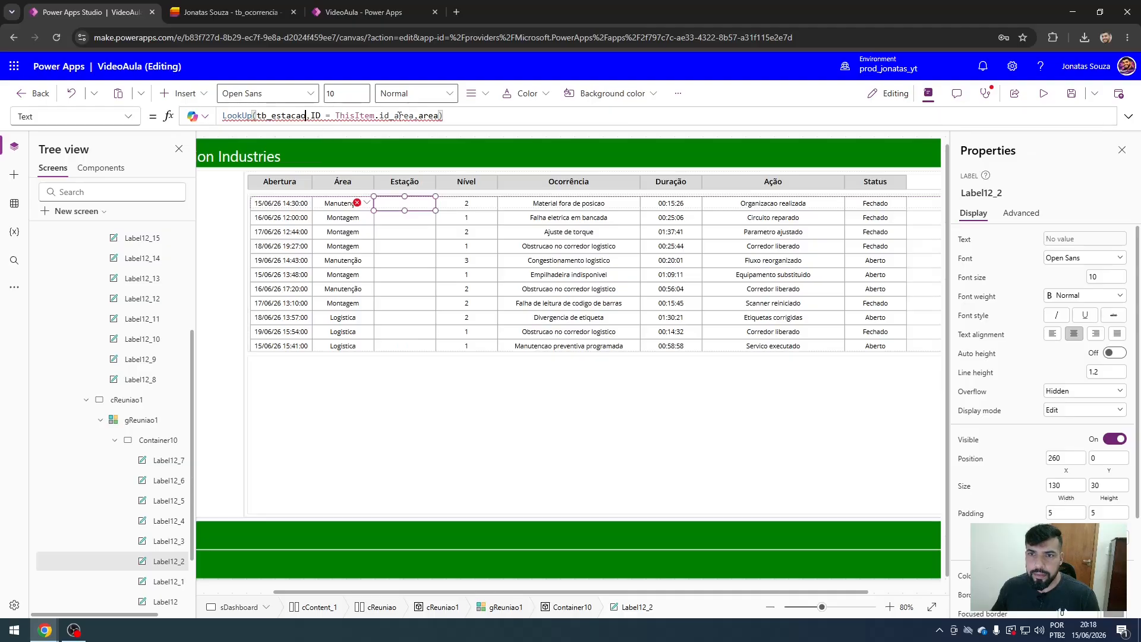
double_click(399, 115)
text(id)
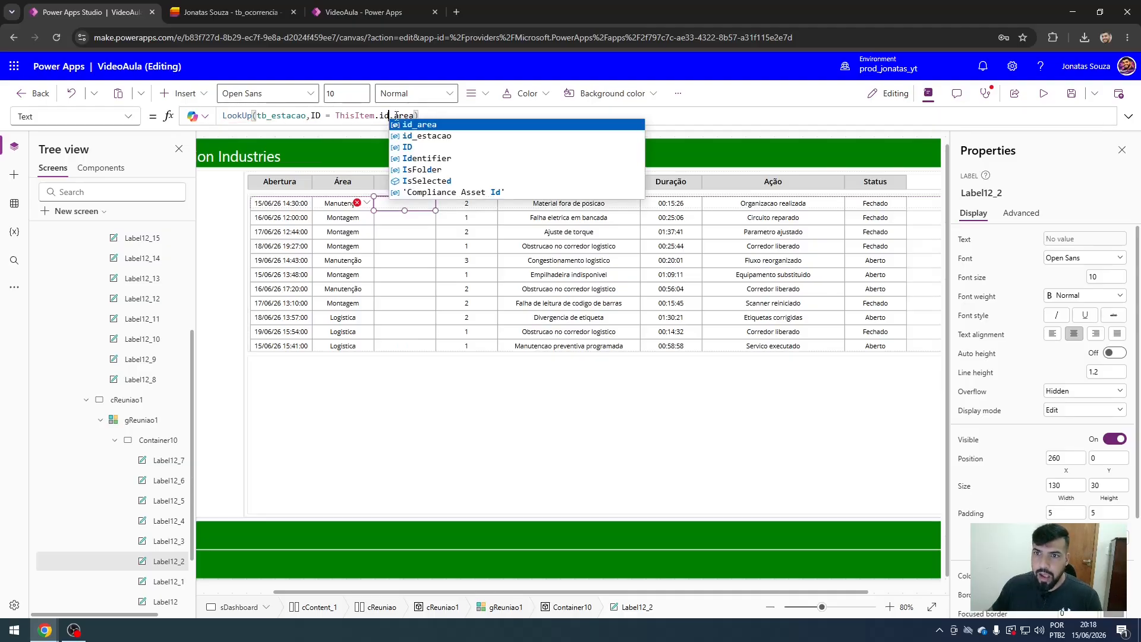
click(426, 136)
double_click(440, 115)
text(estacao,es)
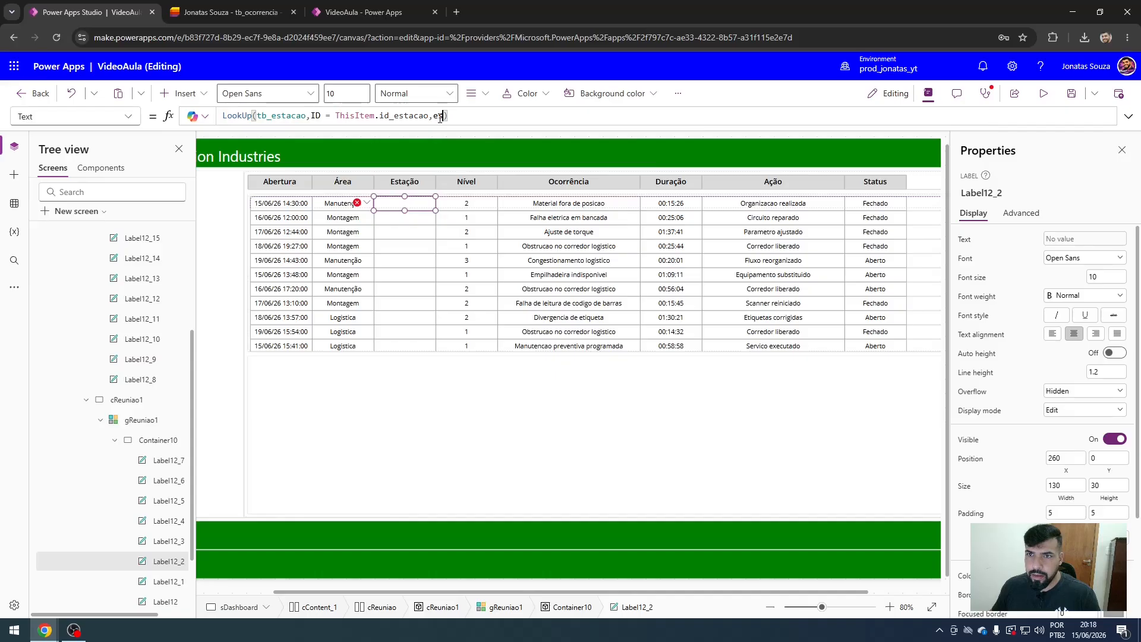
click(464, 125)
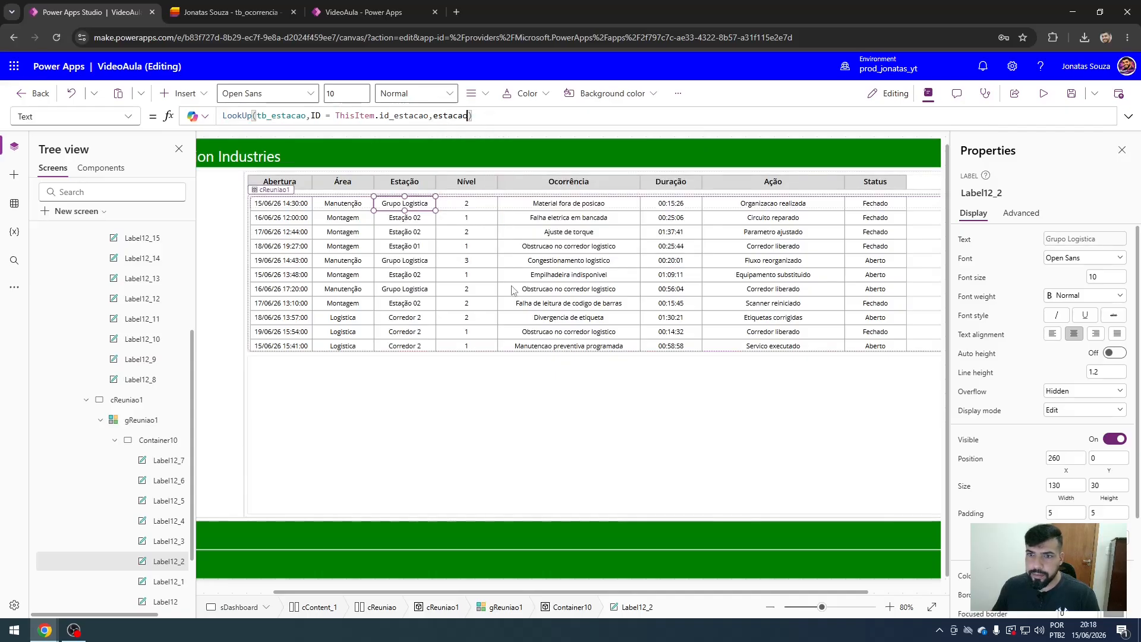
Select the gReuniao1 gallery and save the app.
click(479, 237)
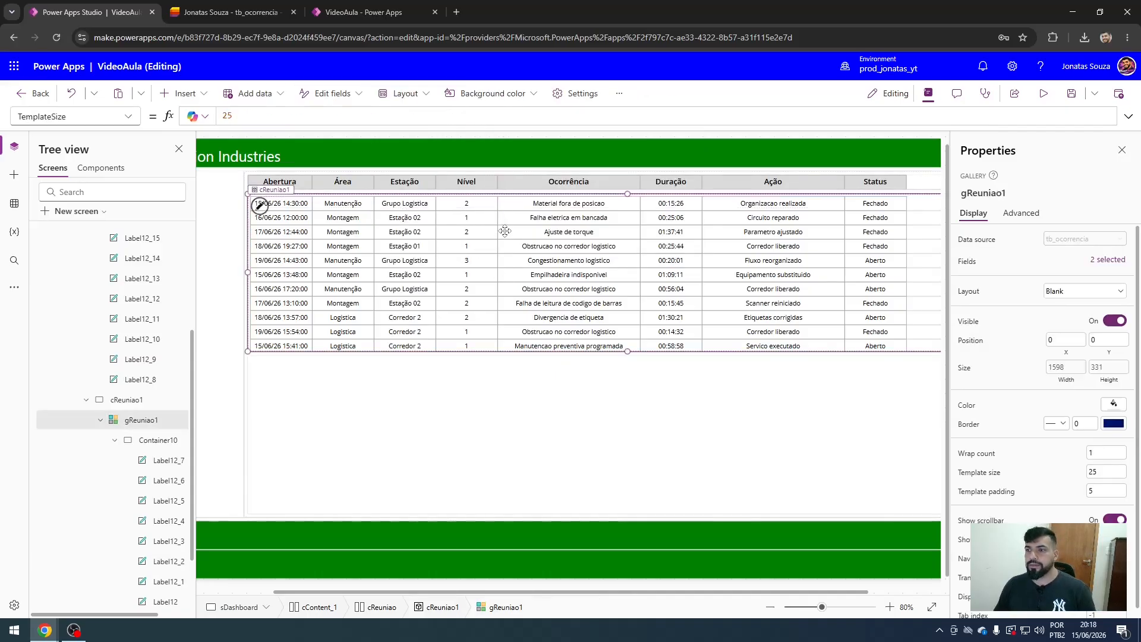
scroll(504, 235, down, 1)
scroll(505, 235, down, 1)
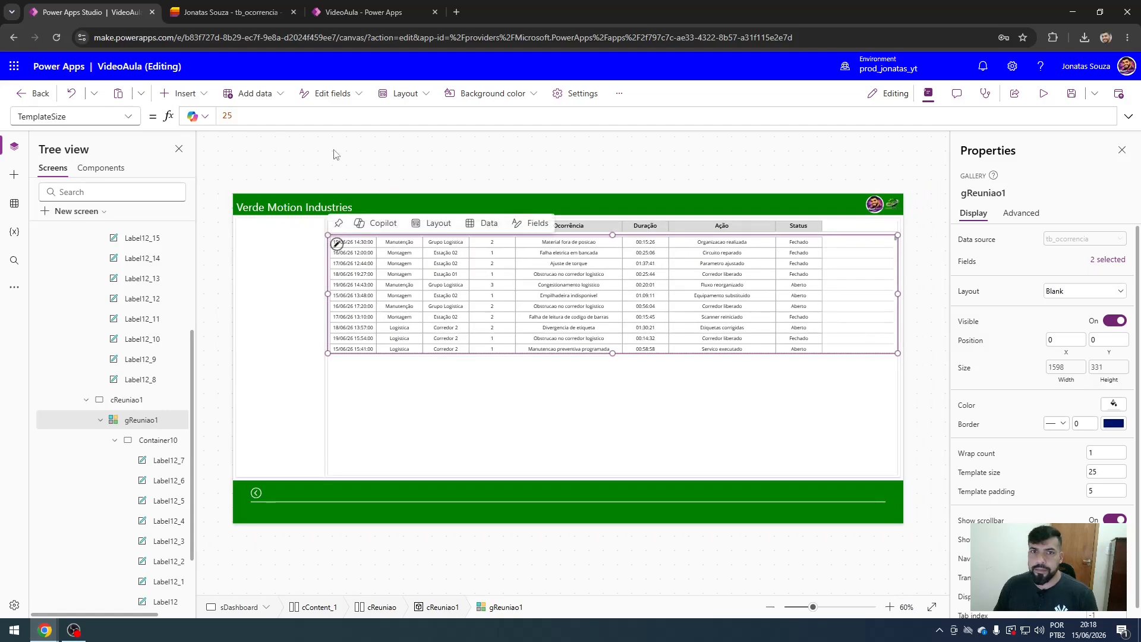
click(1072, 93)
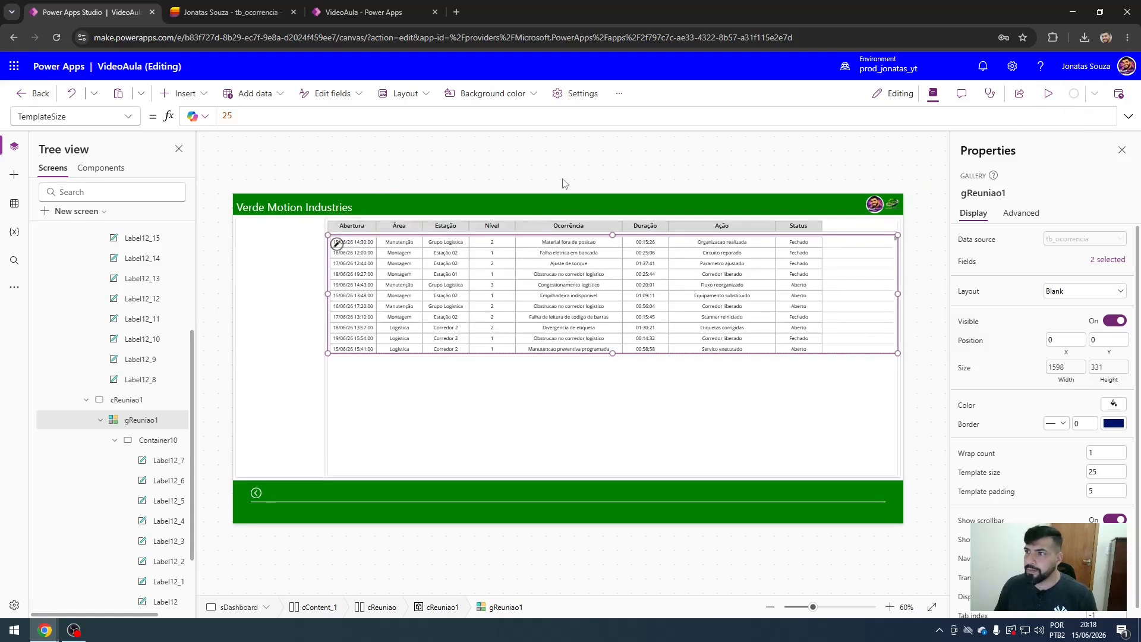
Copy the gReuniao1 gallery into the empty cReuniao2 container below it.
click(552, 177)
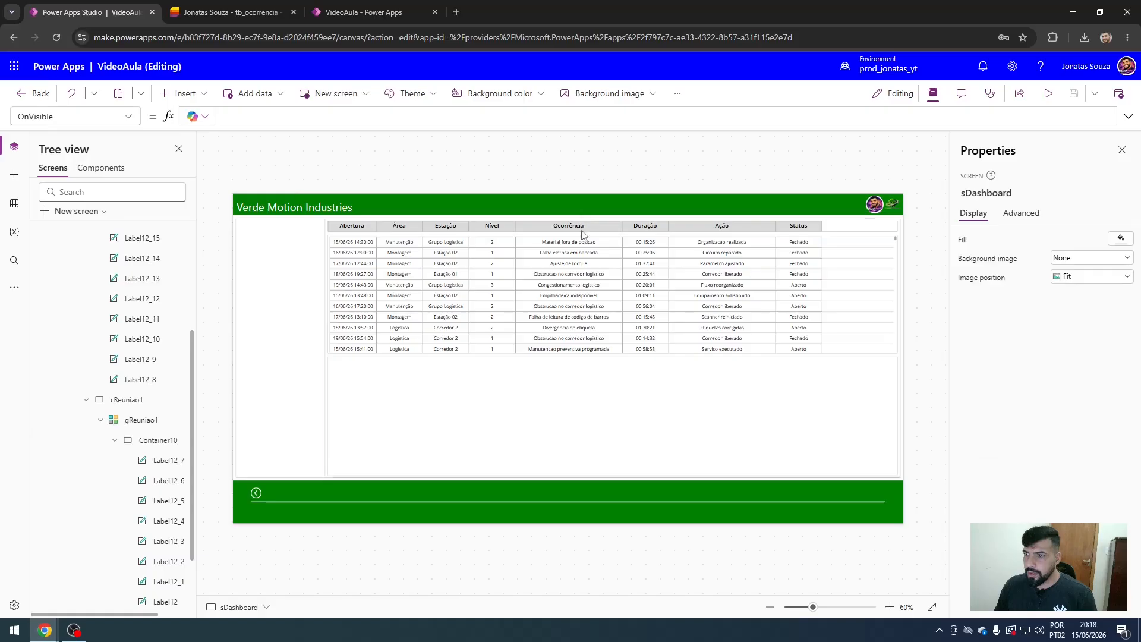
click(543, 255)
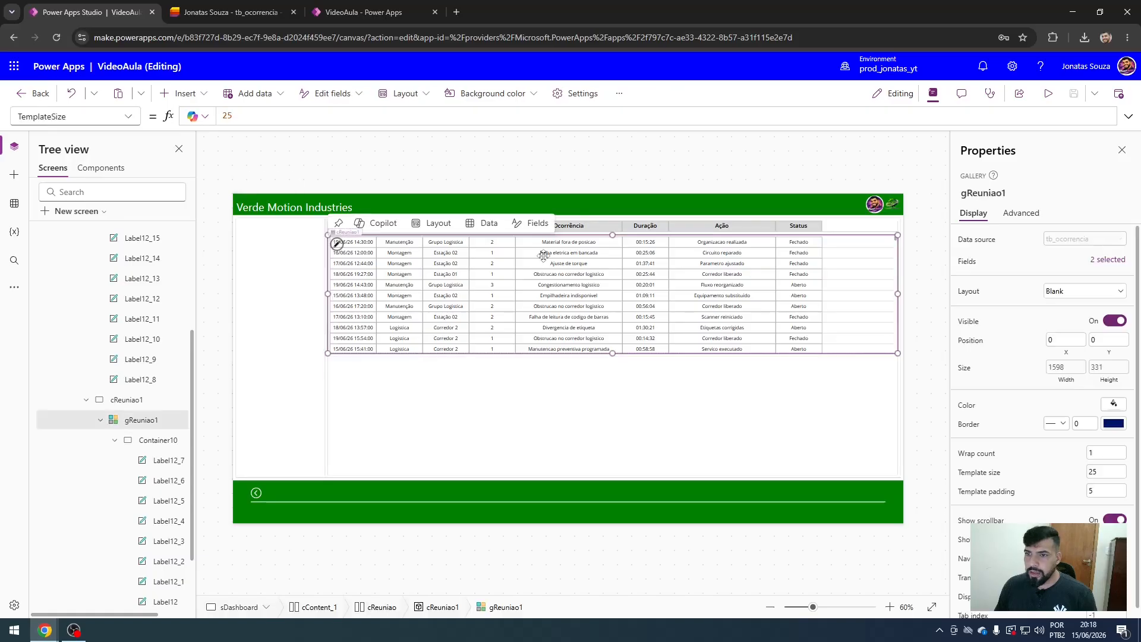
click(533, 397)
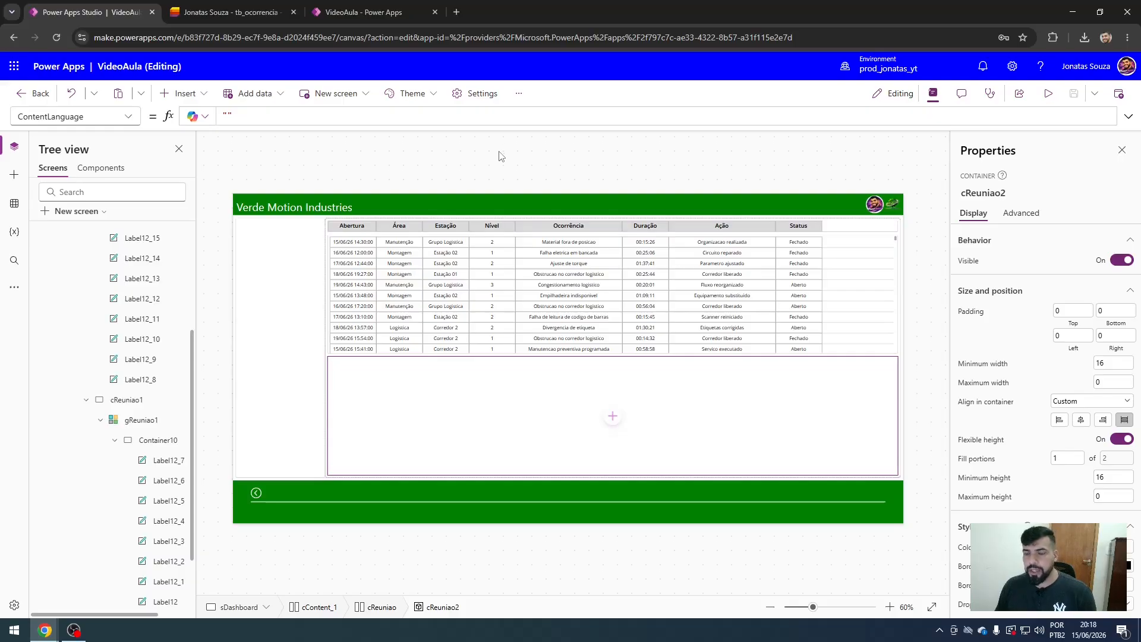
key(ctrl+v)
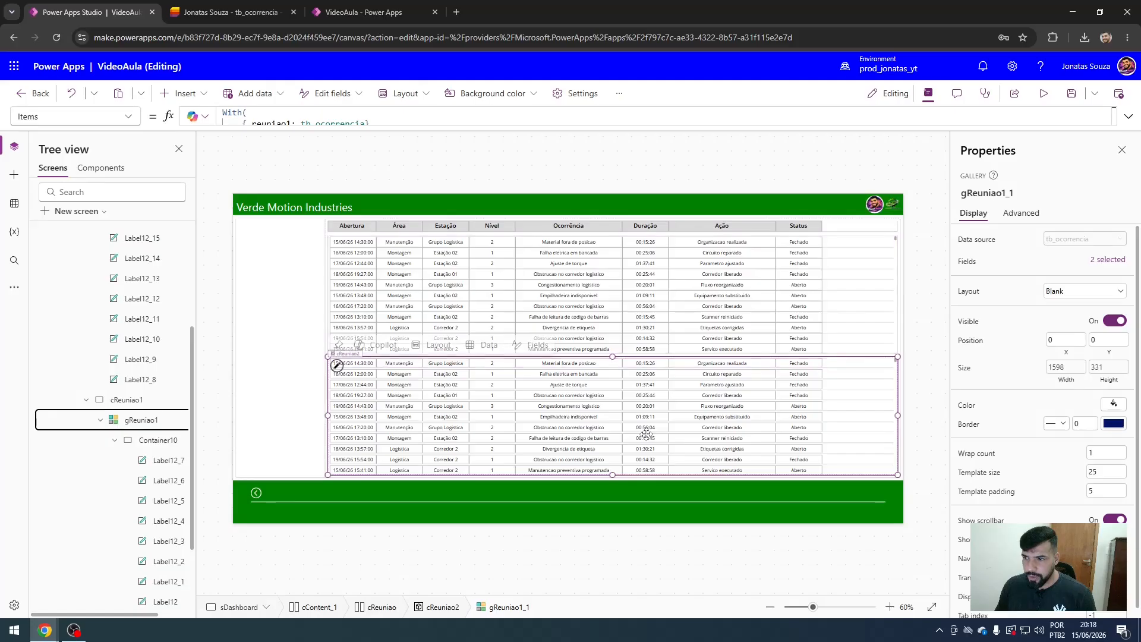
Compare the row borders of both galleries, and inspect the height of Container10 and the template size of gReuniao1.
scroll(582, 391, up, 5)
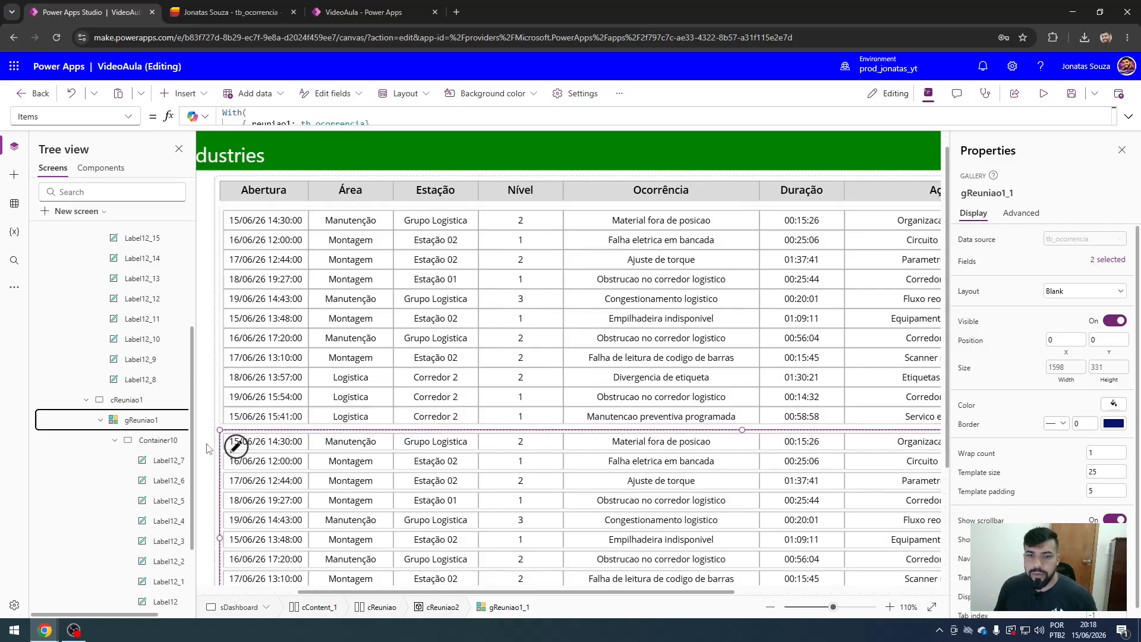
scroll(396, 364, down, 3)
scroll(397, 364, up, 3)
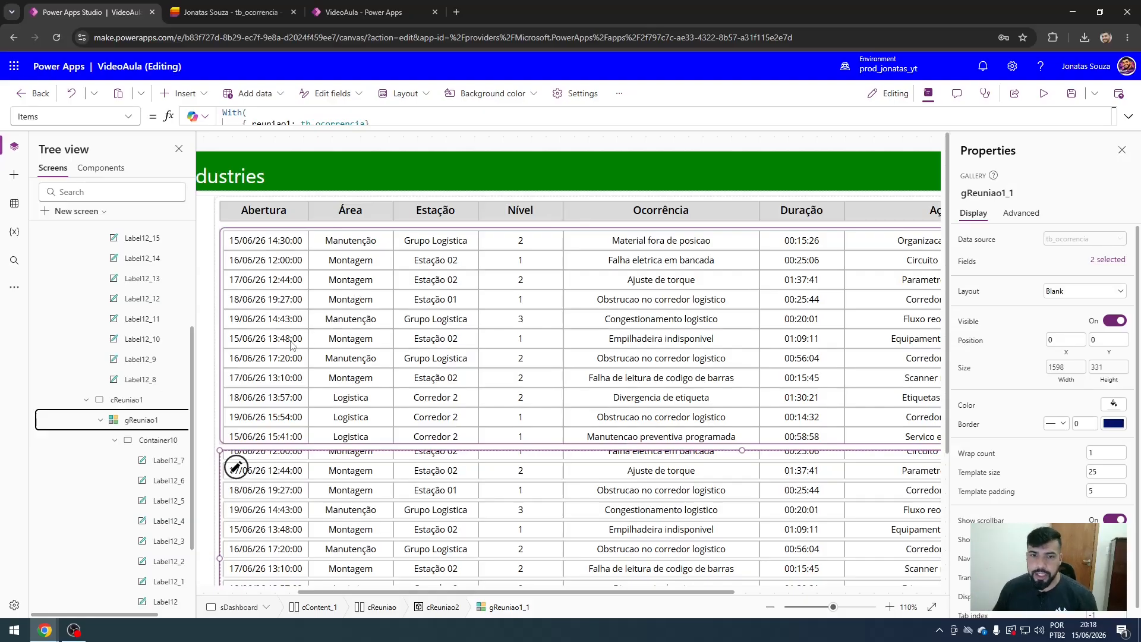
click(158, 441)
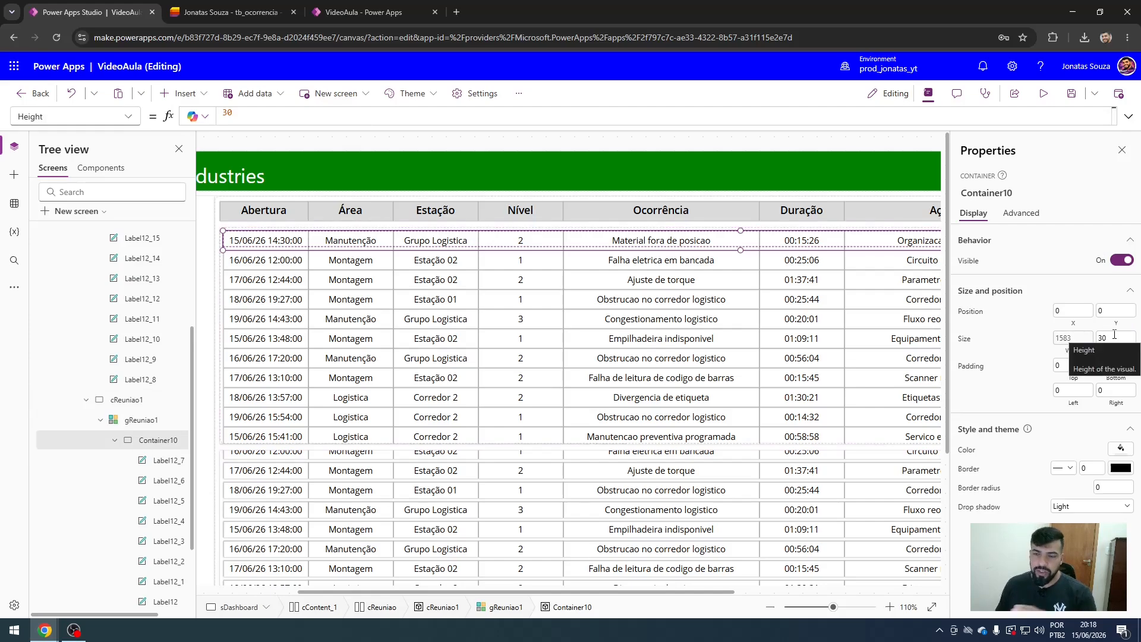
click(273, 240)
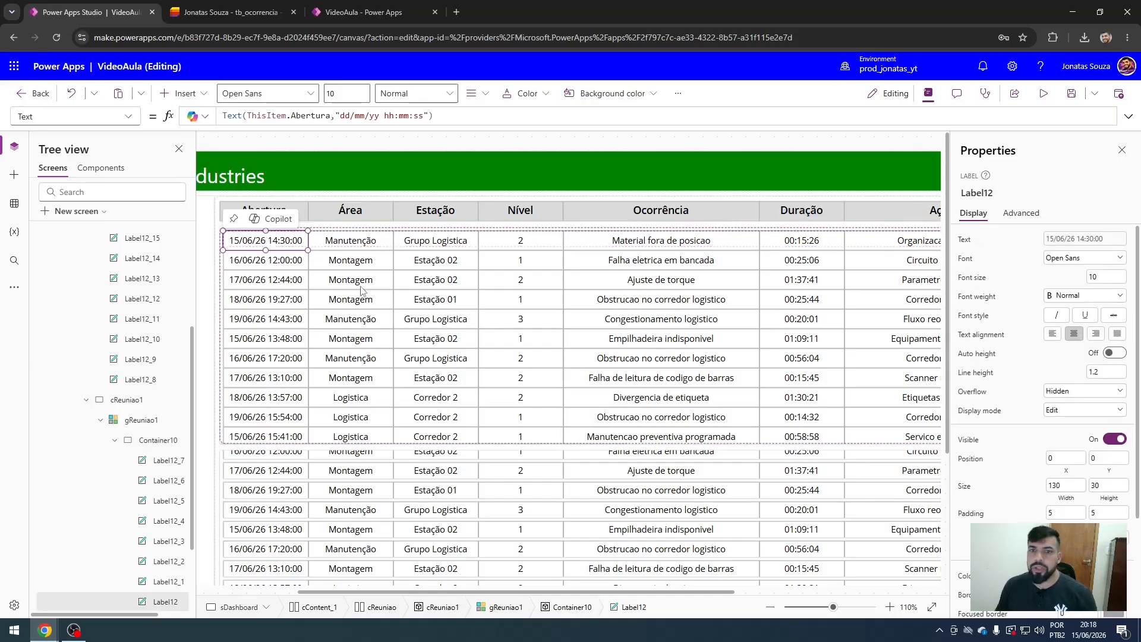
click(158, 439)
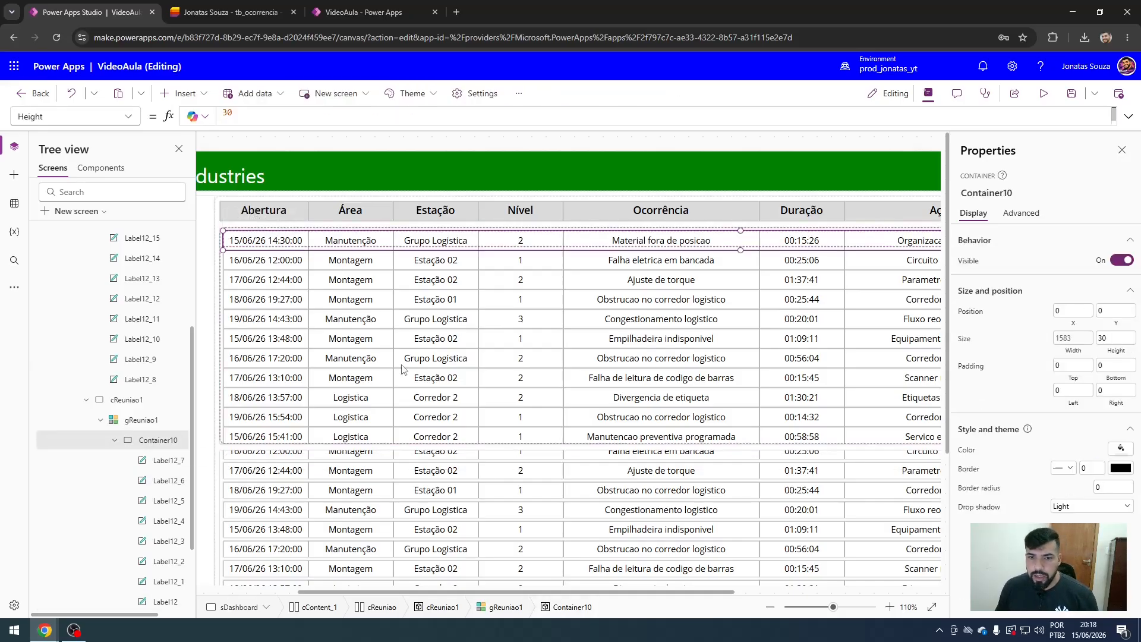
click(402, 365)
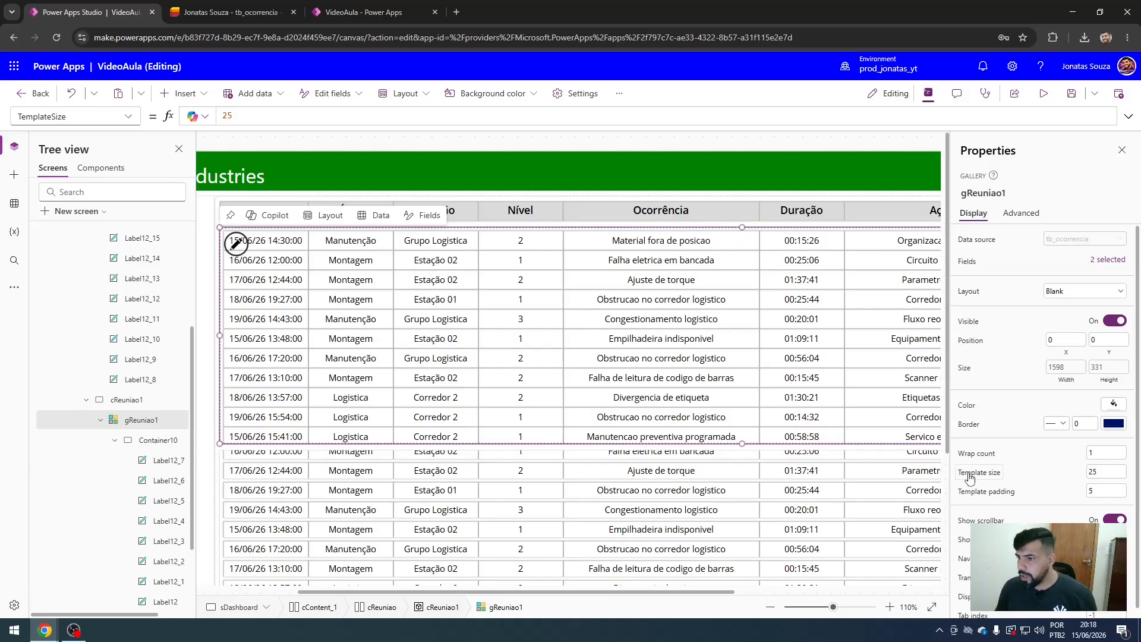
click(994, 474)
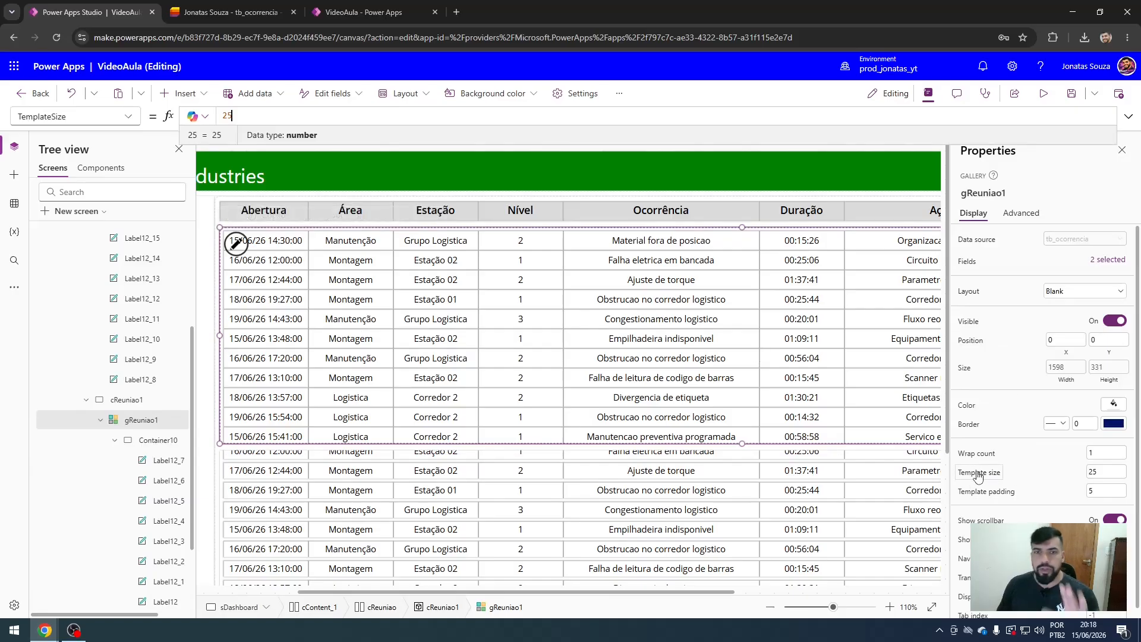
scroll(315, 429, down, 2)
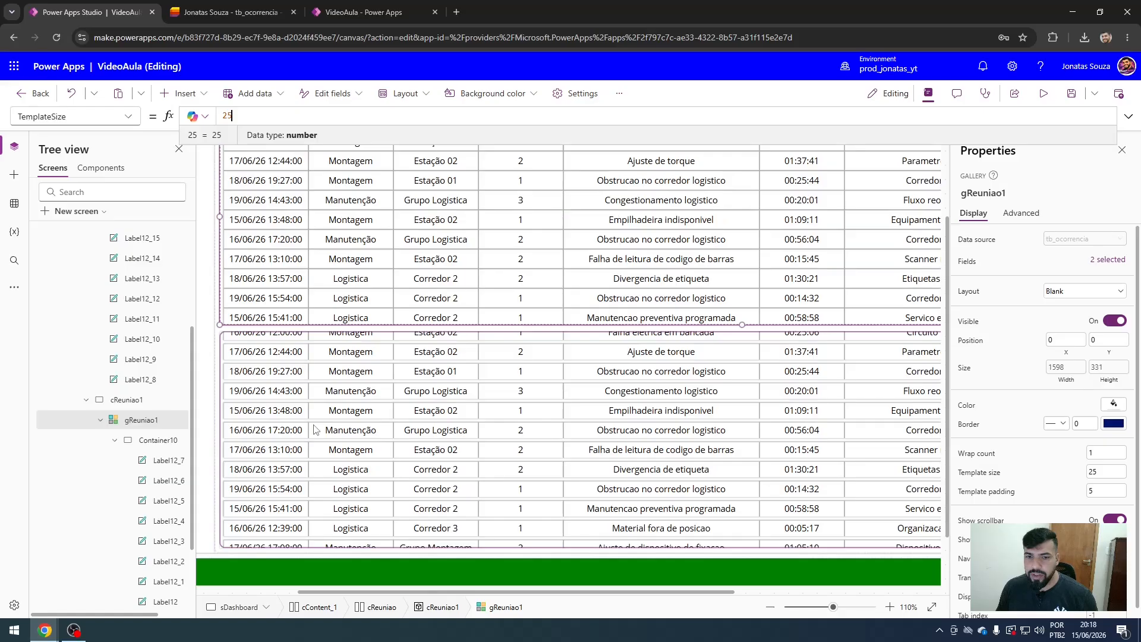
Set the height of Container10_1, inside the copied gReuniao1_1 gallery, to 30.
click(331, 399)
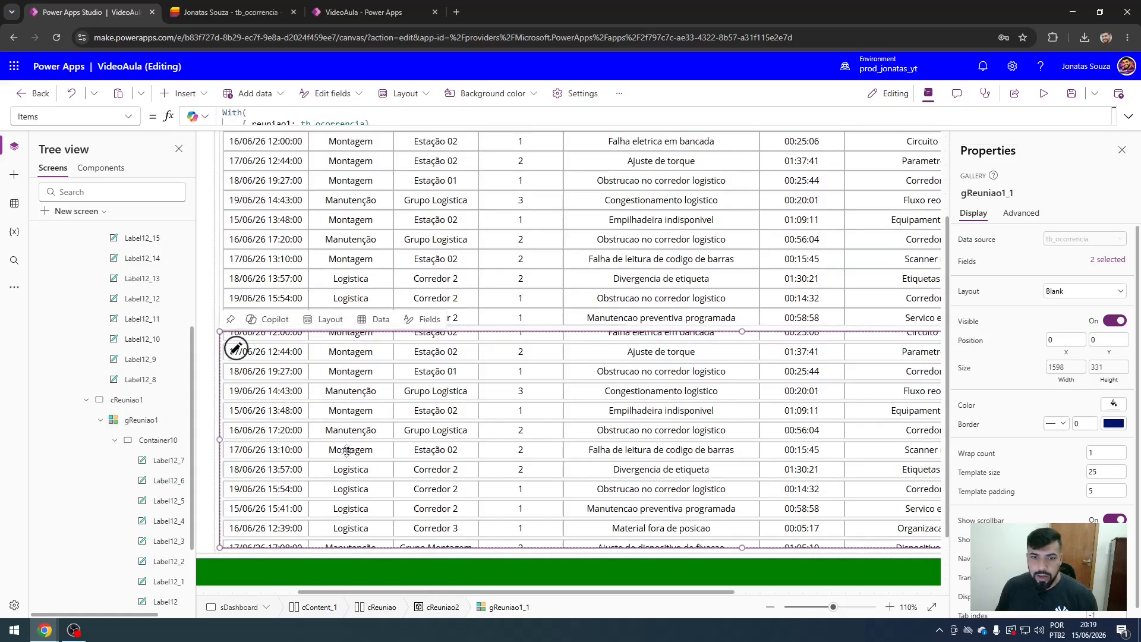
scroll(346, 452, down, 5)
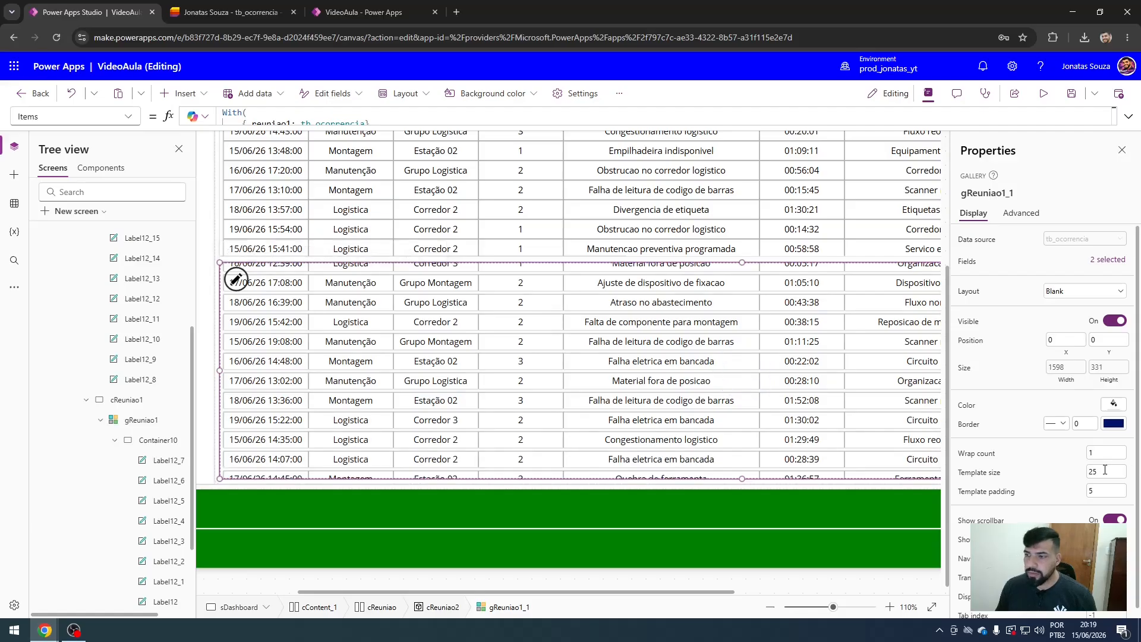
scroll(550, 407, up, 5)
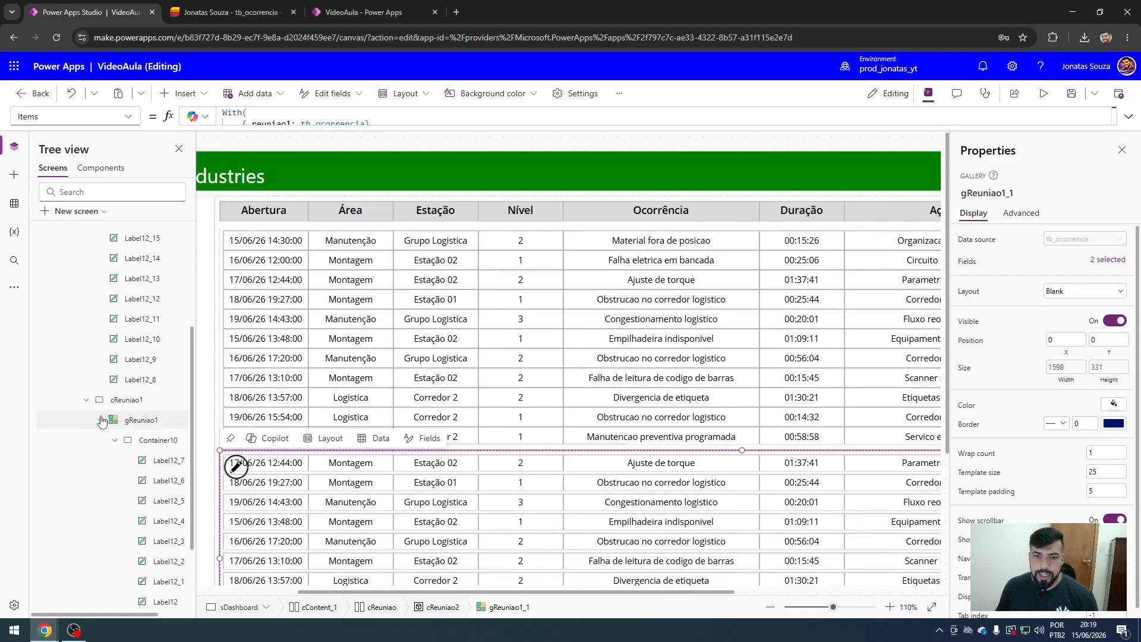
click(86, 403)
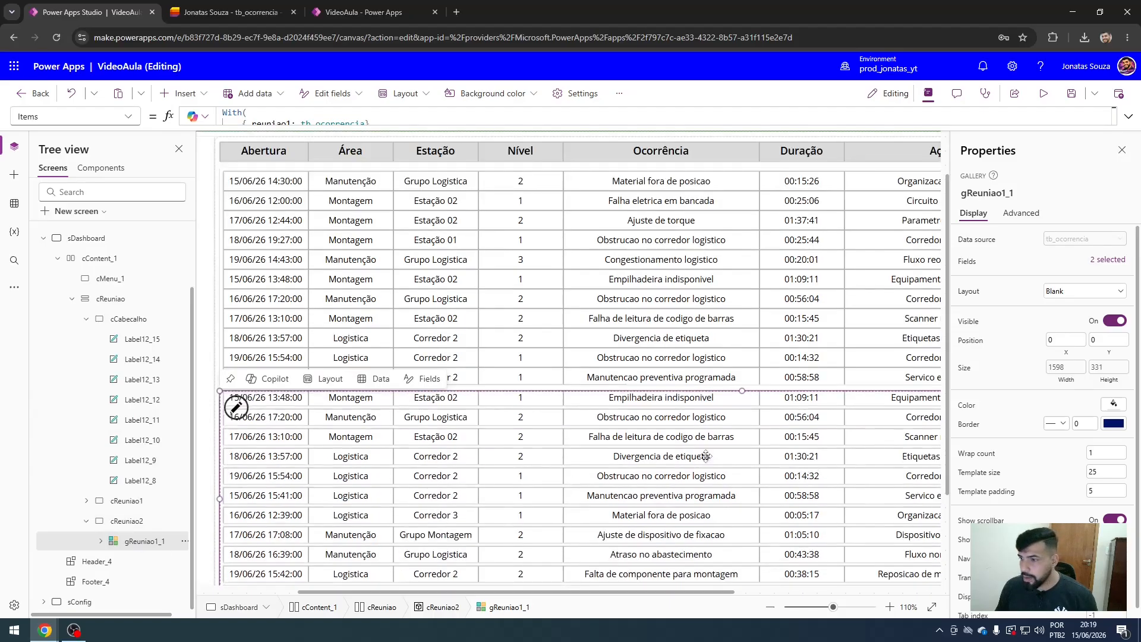
scroll(694, 473, down, 3)
scroll(694, 473, up, 3)
click(101, 540)
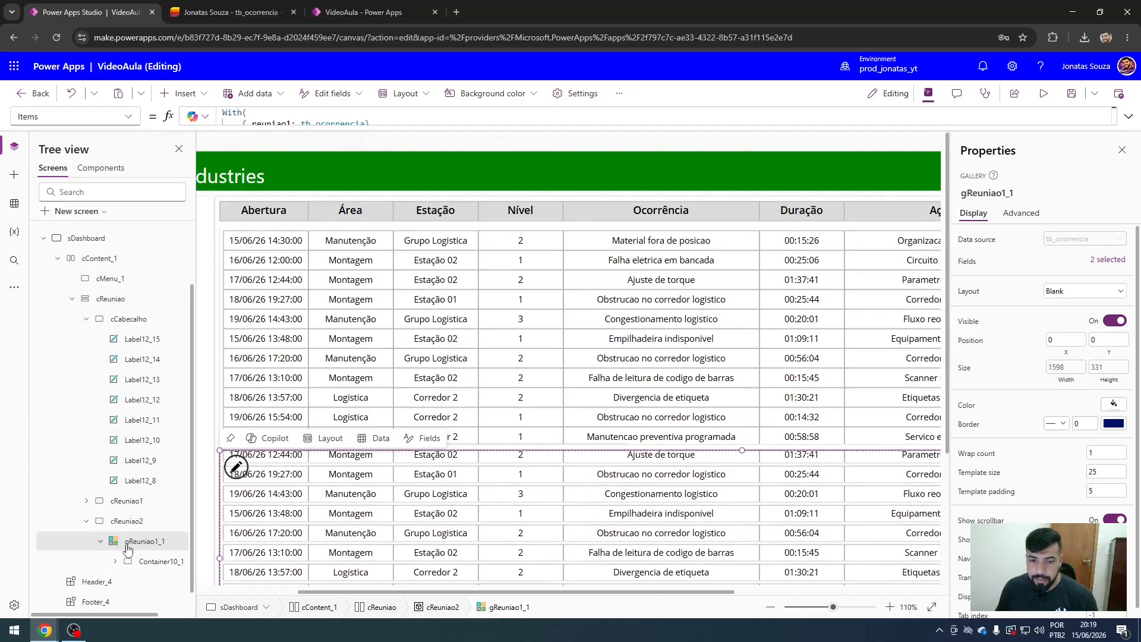
click(151, 564)
click(1117, 338)
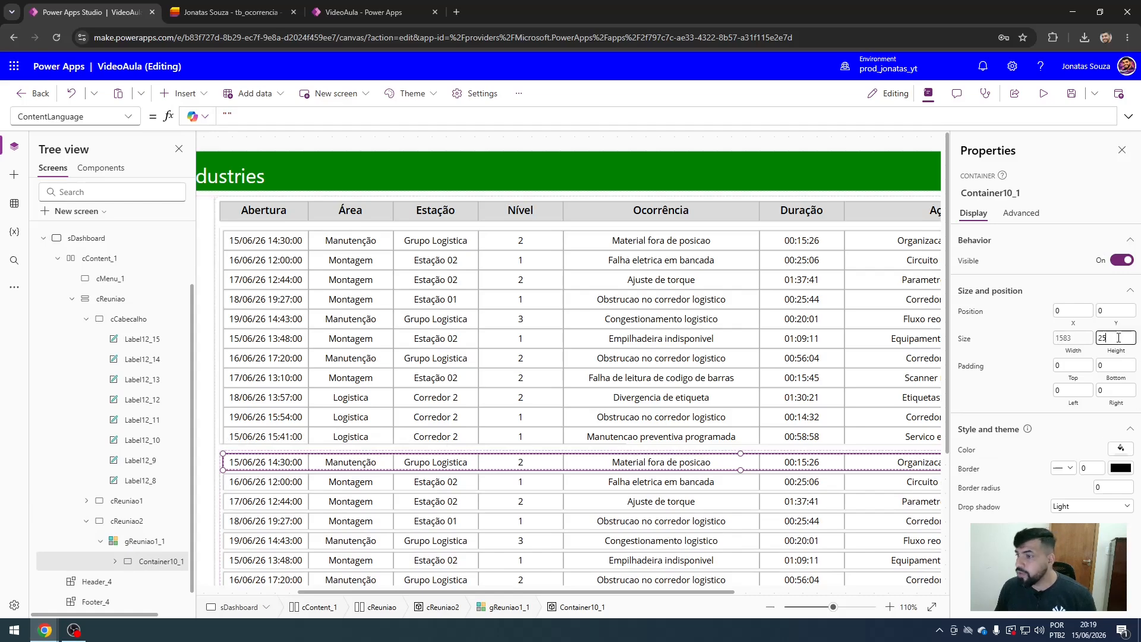
text(30)
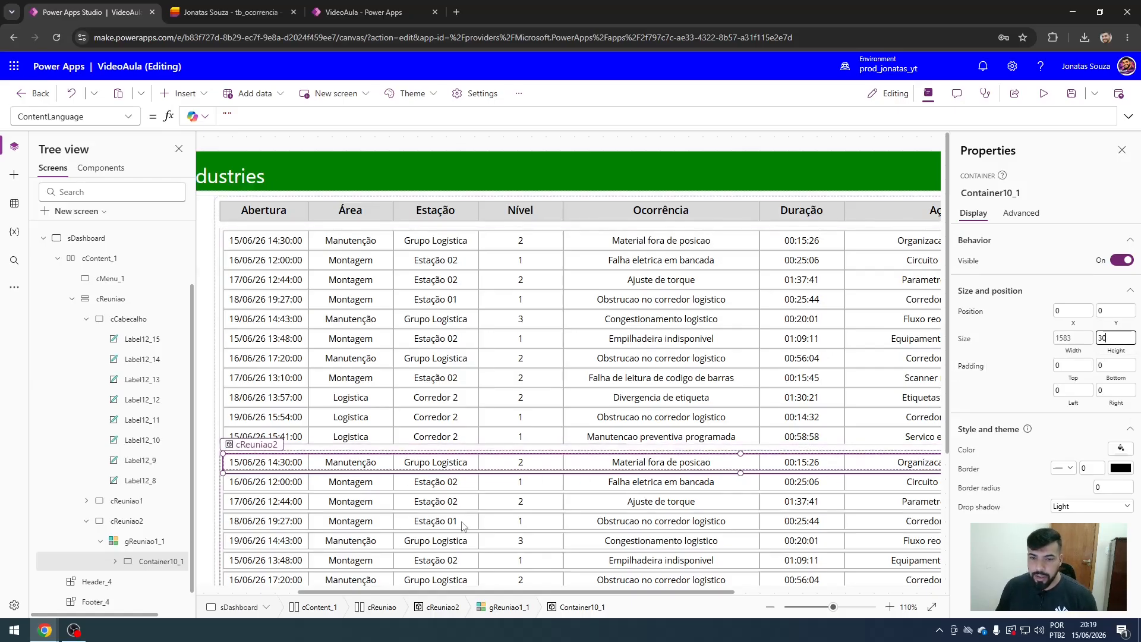
click(544, 497)
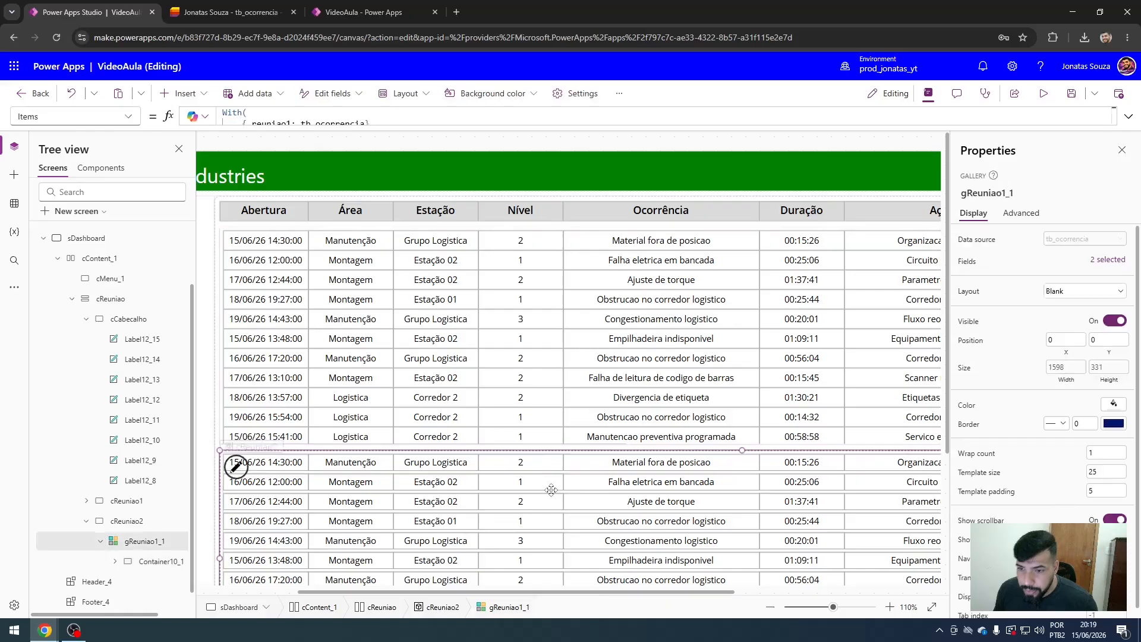
click(305, 470)
Set the height of all eight labels inside Container10_1 to 30 and check the row borders across both galleries.
click(152, 562)
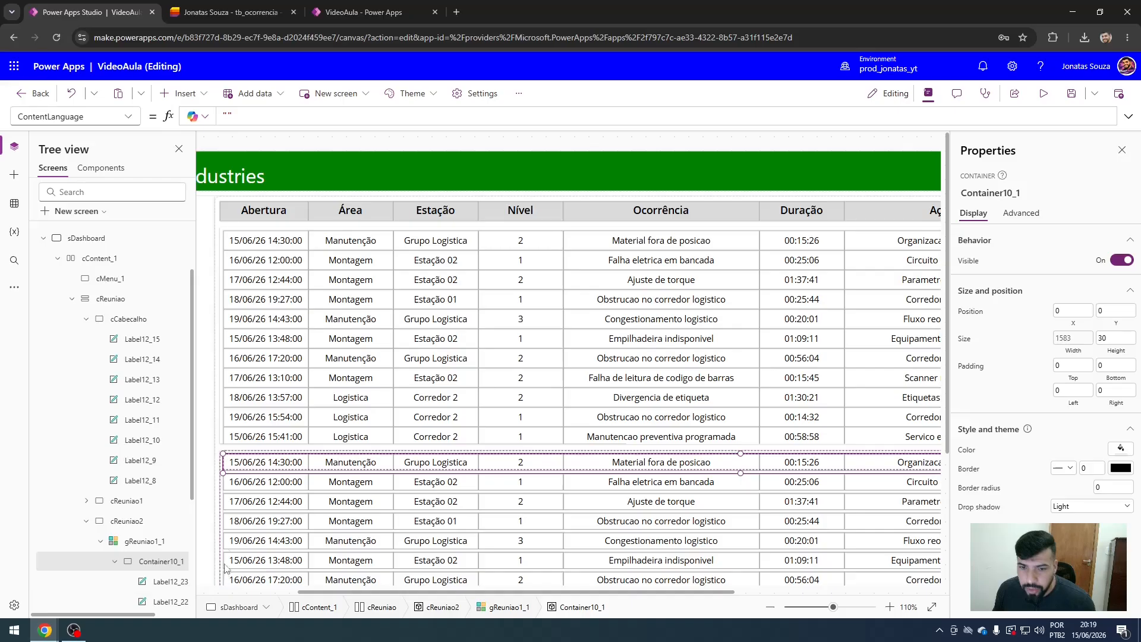
click(160, 582)
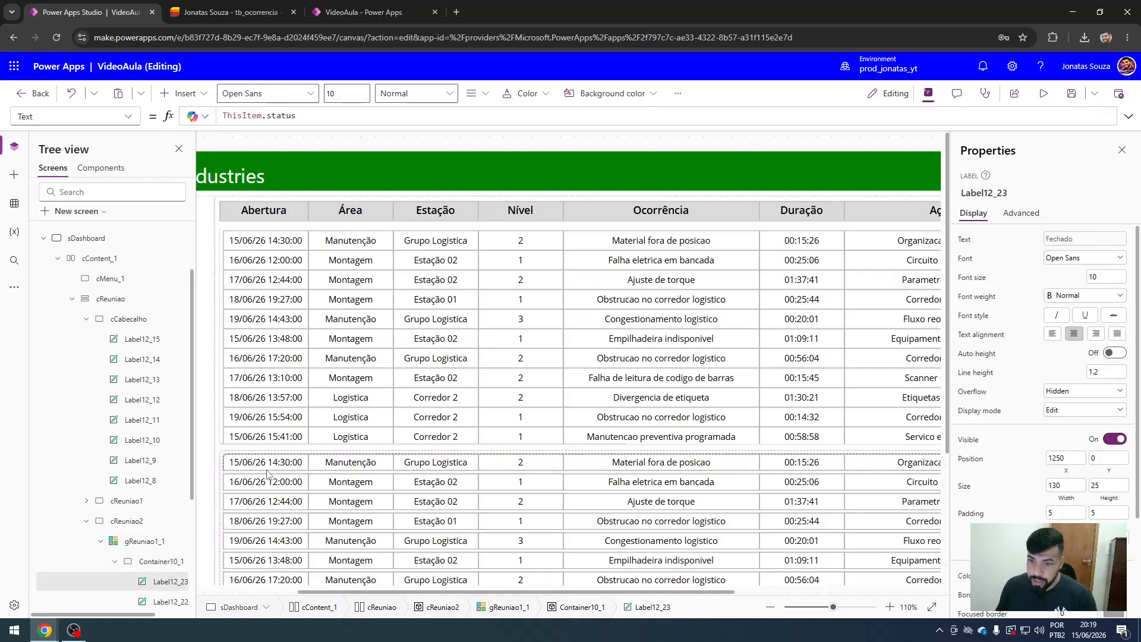
key(ctrl+a)
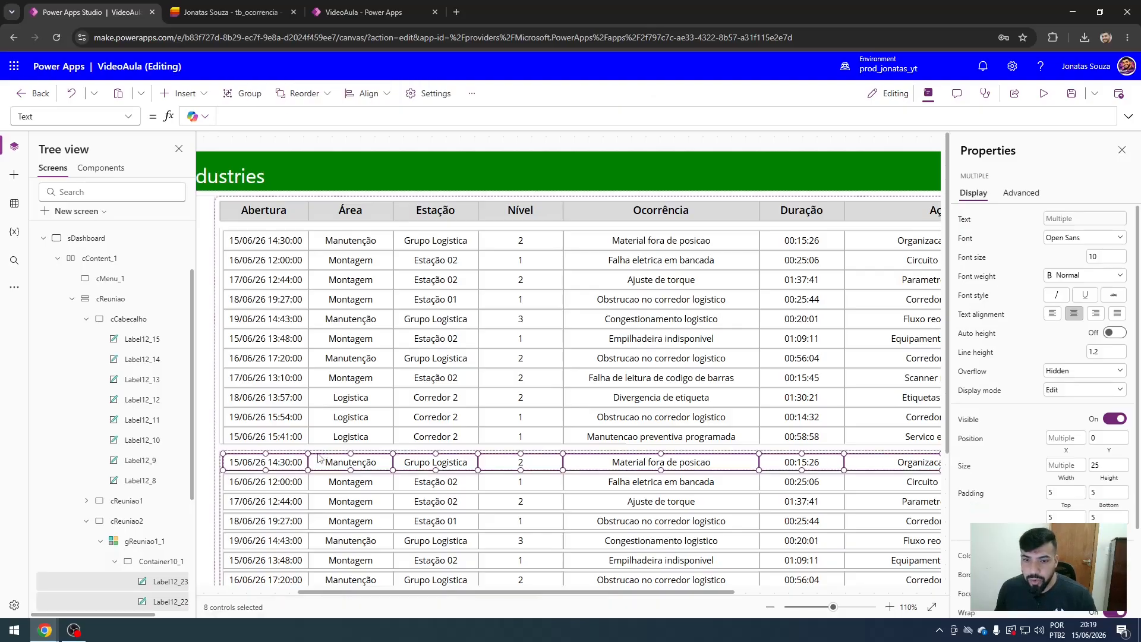
double_click(1095, 465)
text(30)
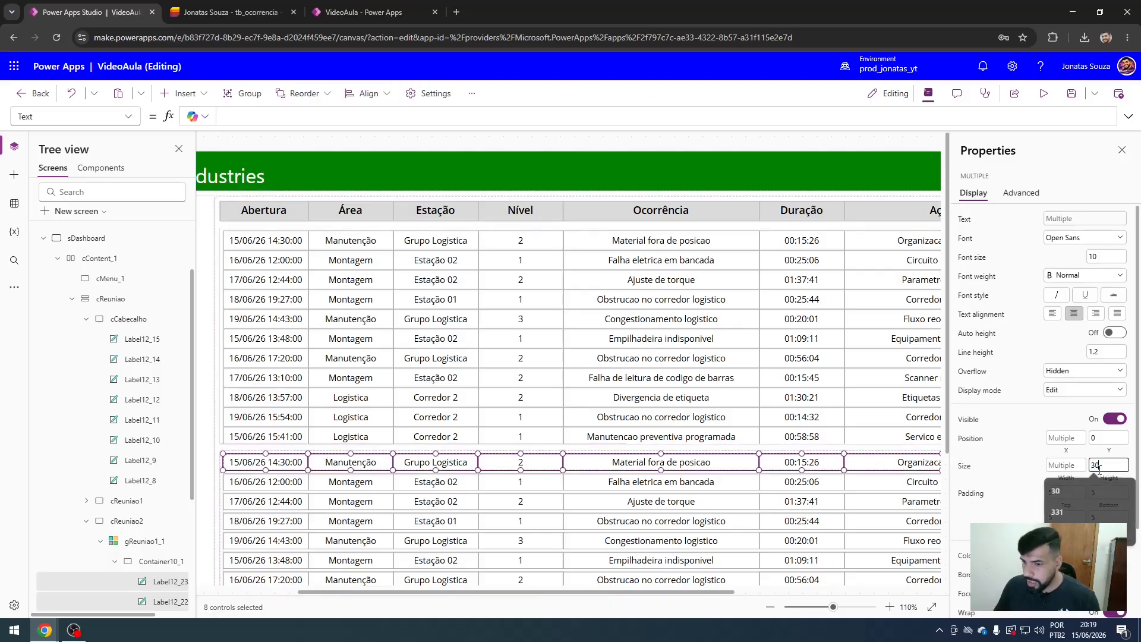
key(Return)
click(774, 516)
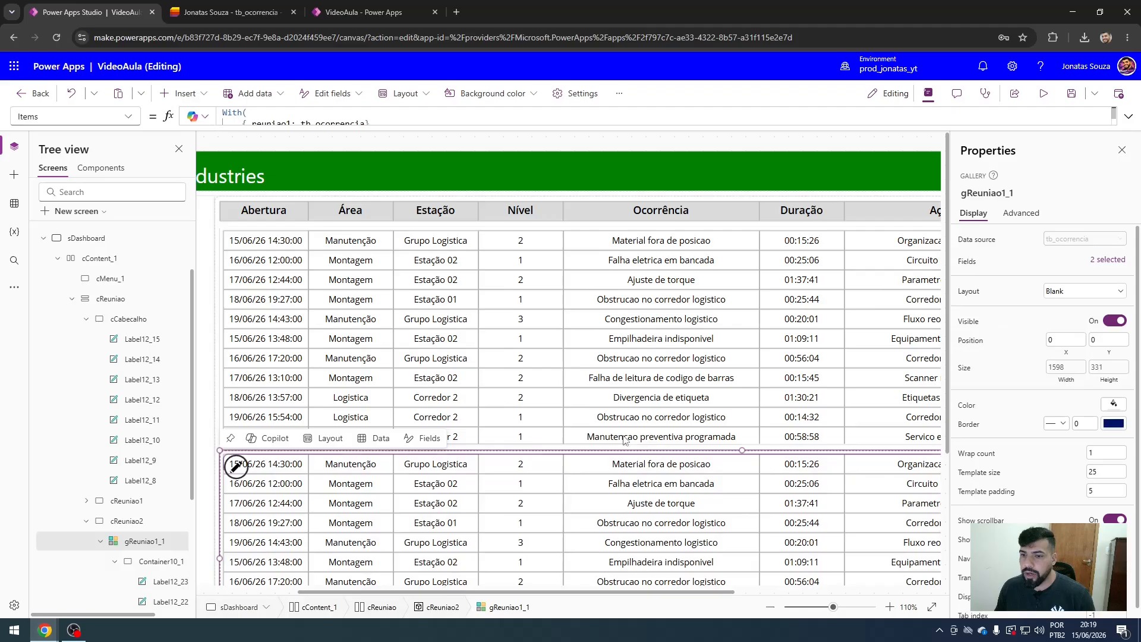
scroll(582, 434, down, 4)
scroll(581, 434, down, 1)
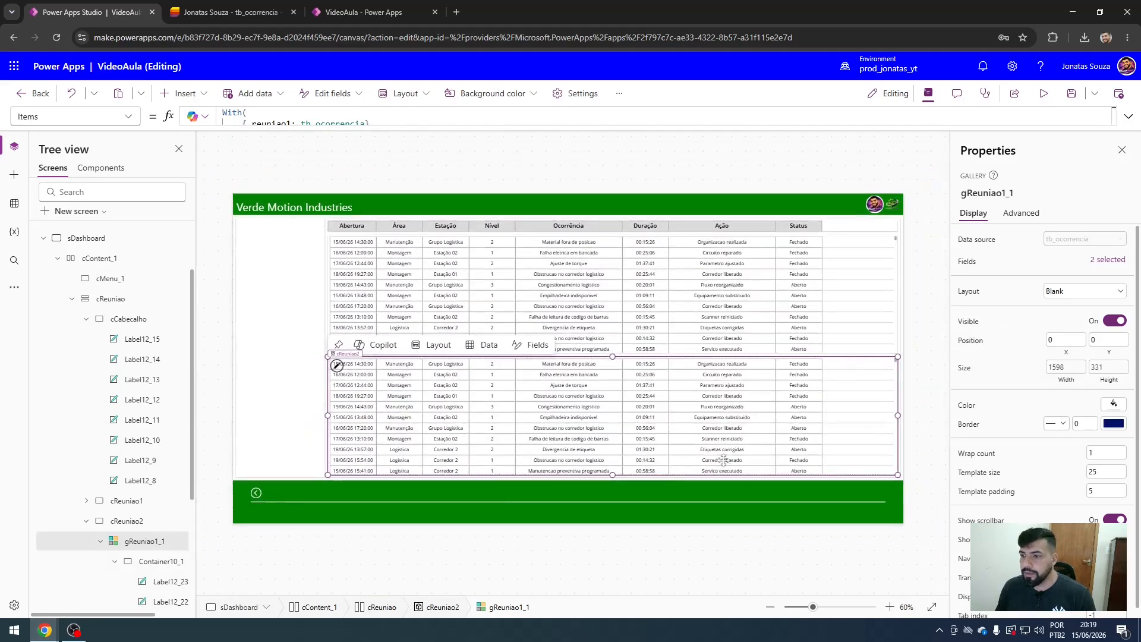
click(911, 349)
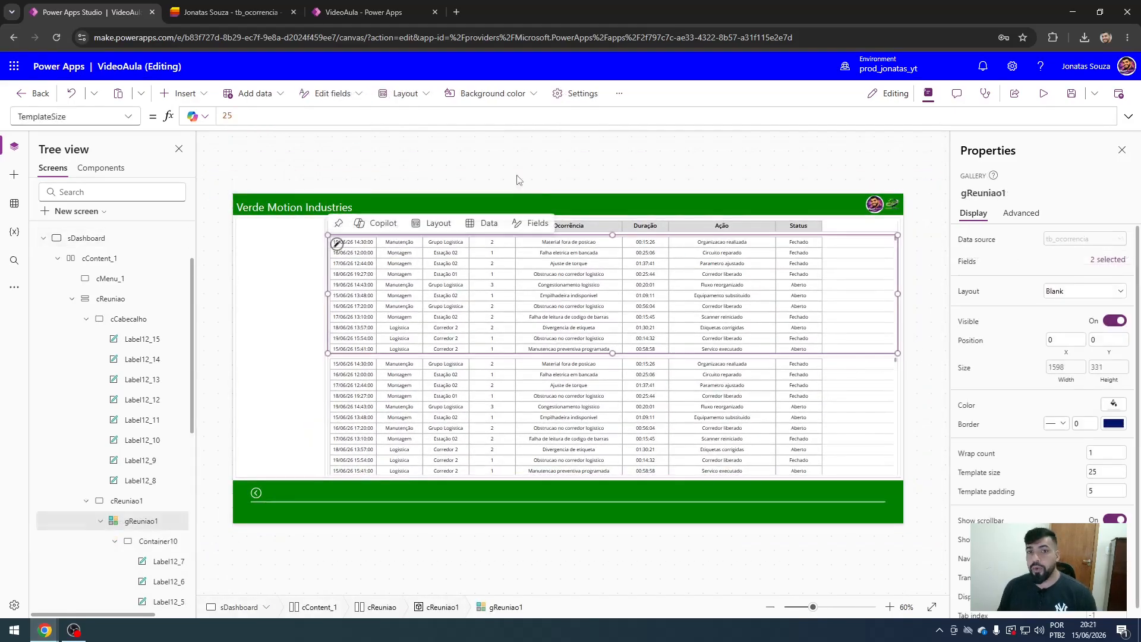
click(504, 176)
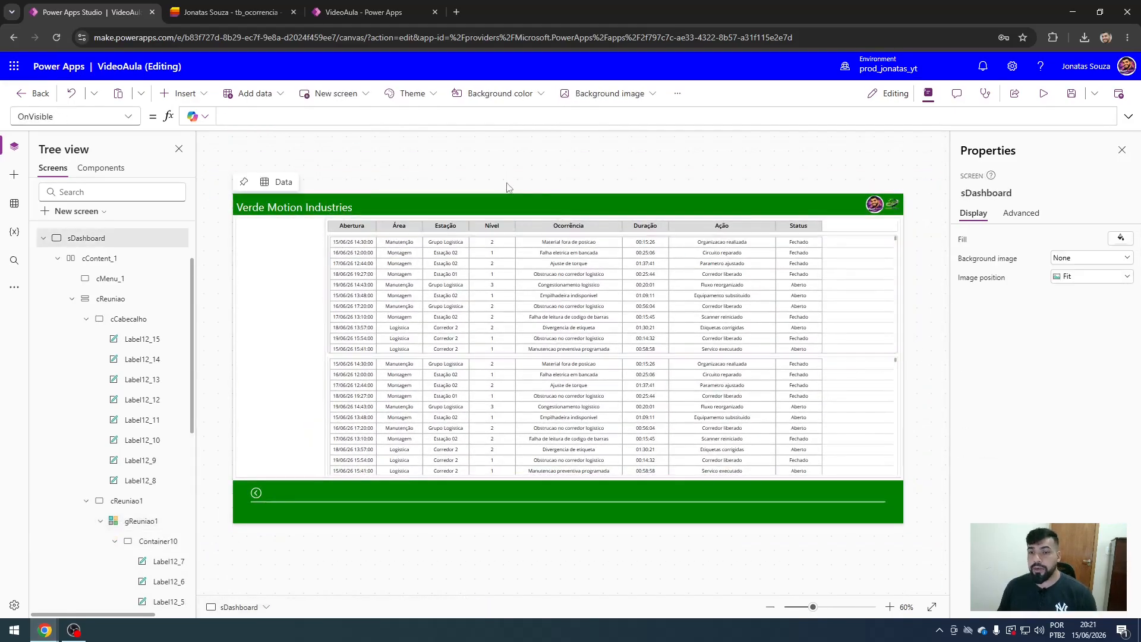
click(510, 255)
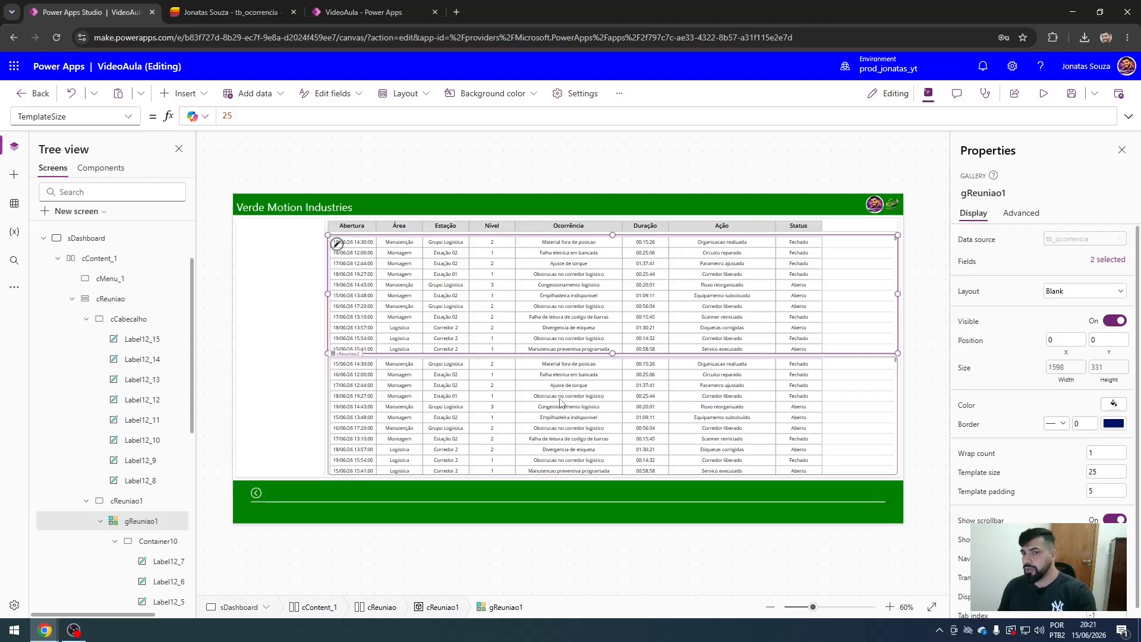
click(520, 409)
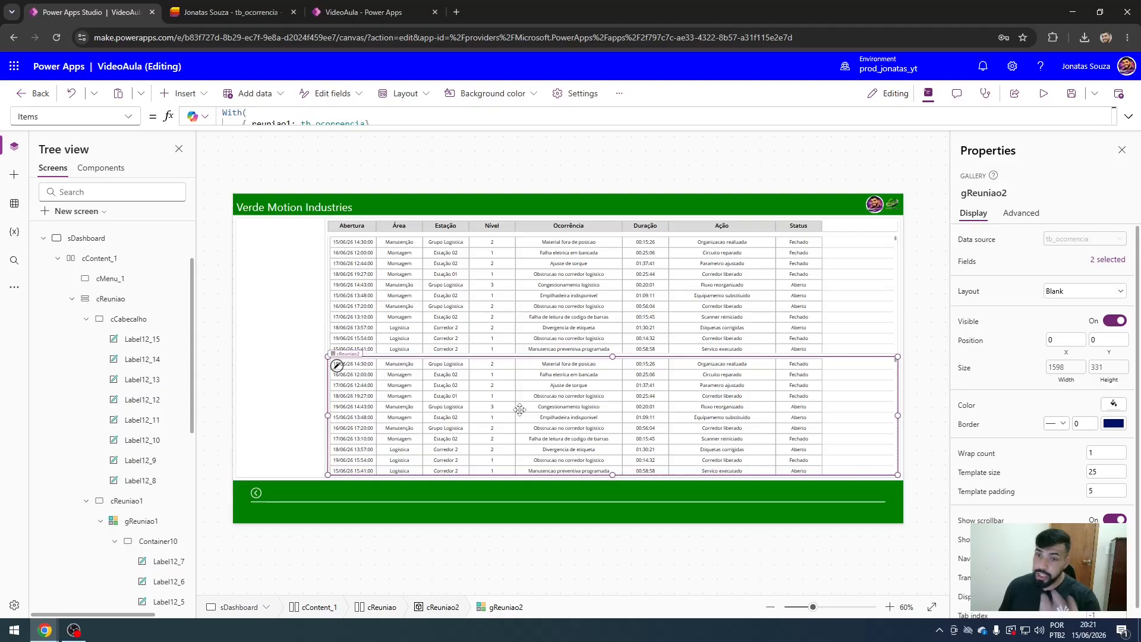
click(482, 297)
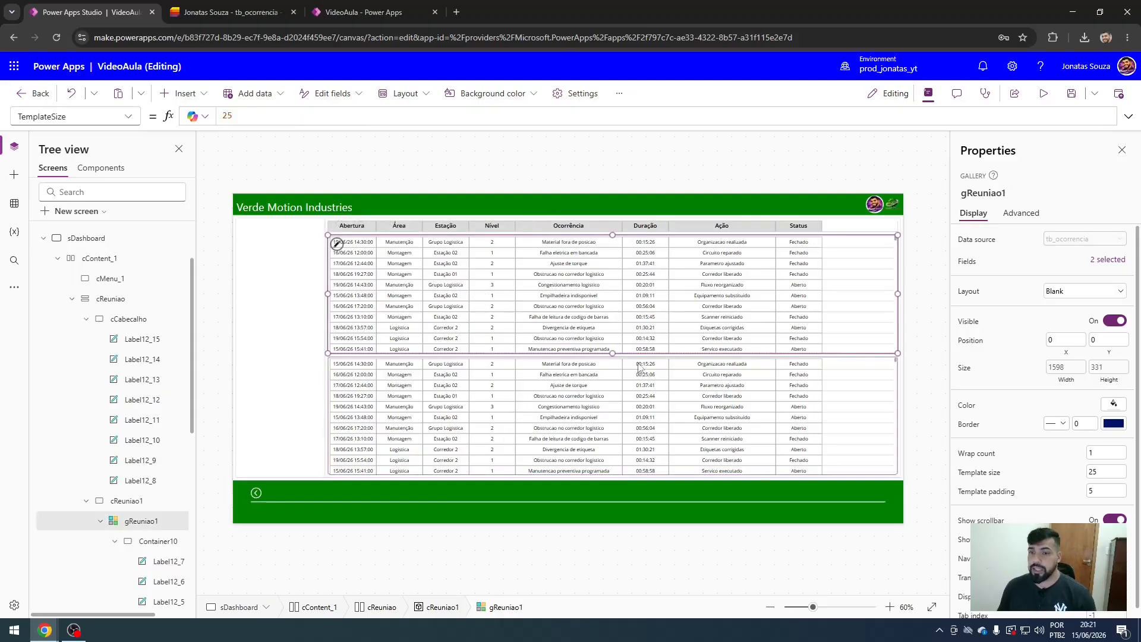
click(649, 407)
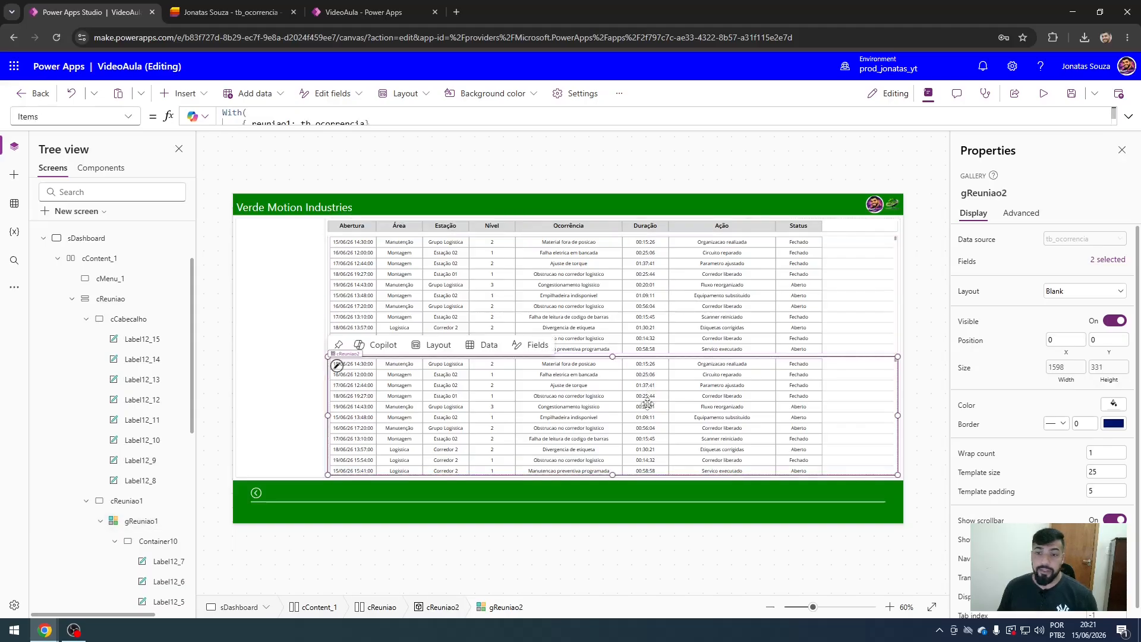
In gReuniao1's Items formula, nest the returned _reuniao1 as the source of a Filter inside a Sort function.
click(597, 315)
click(1127, 116)
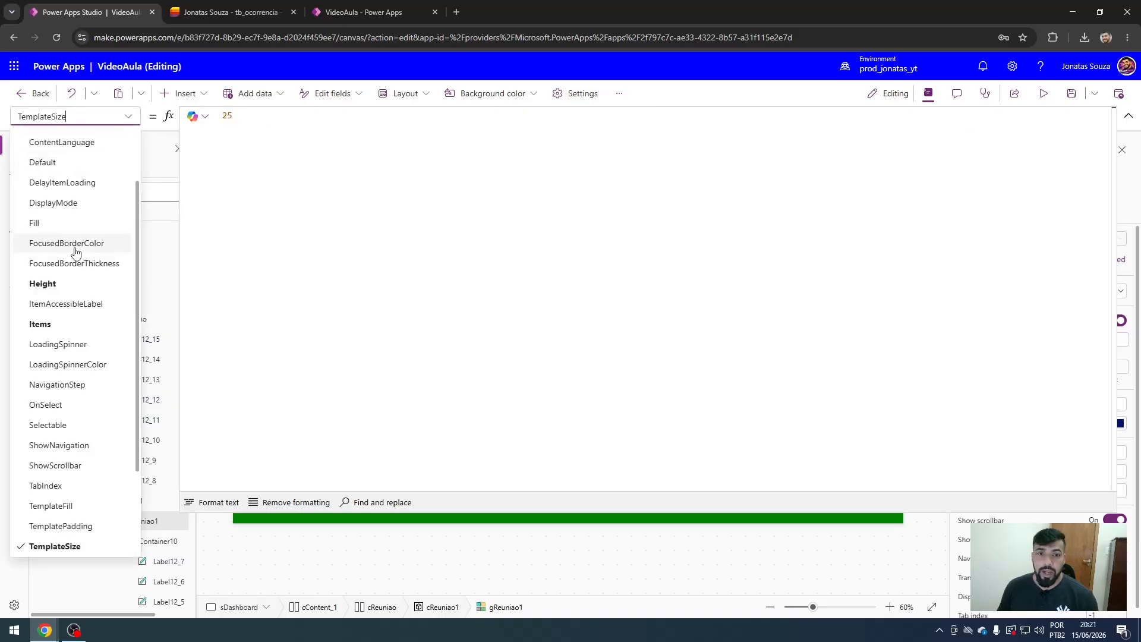
click(42, 322)
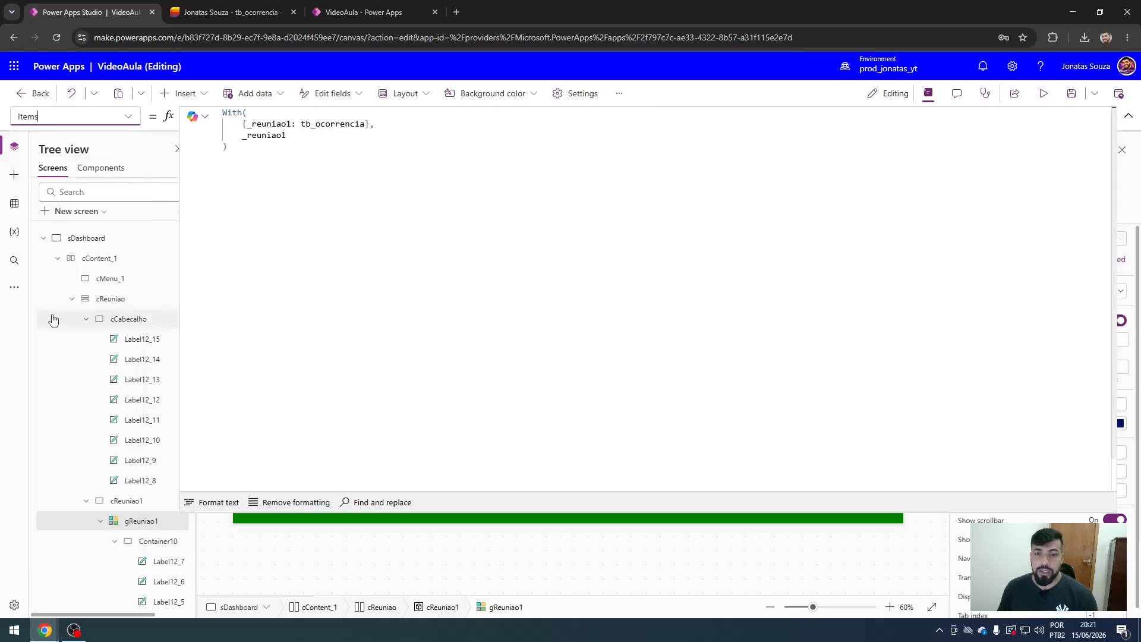
click(278, 135)
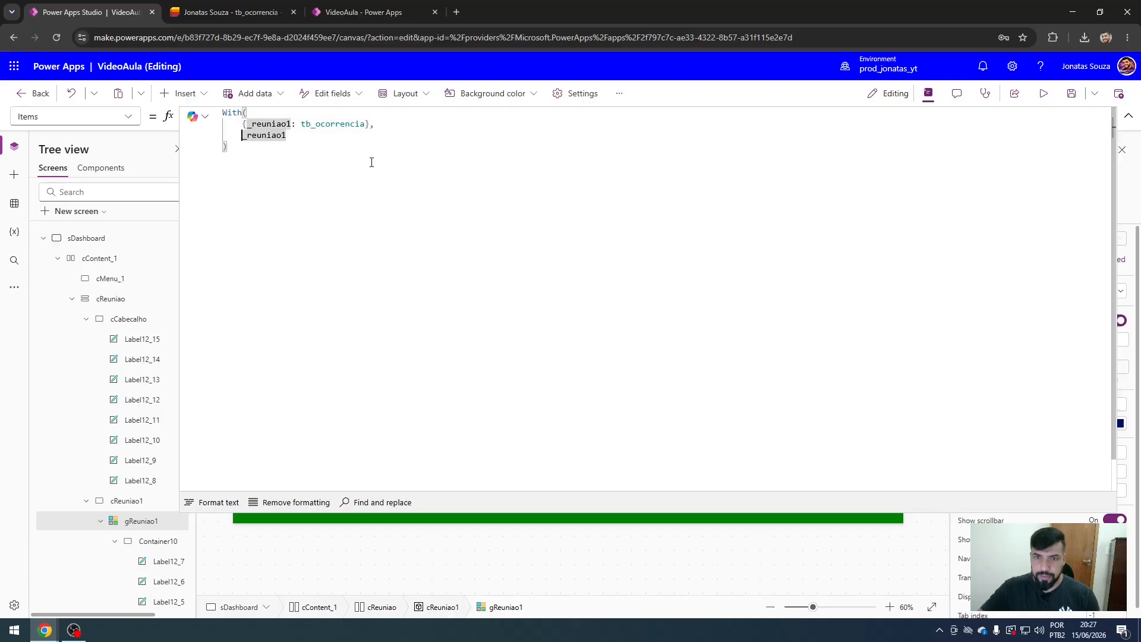
text(Sory)
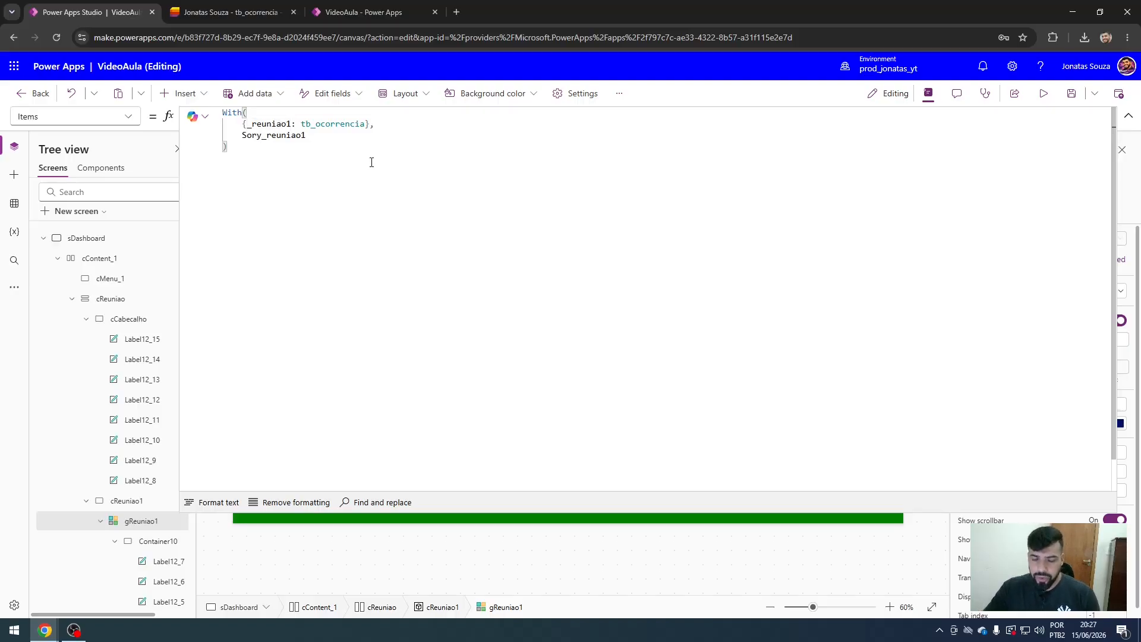
key(BackSpace)
text(t)
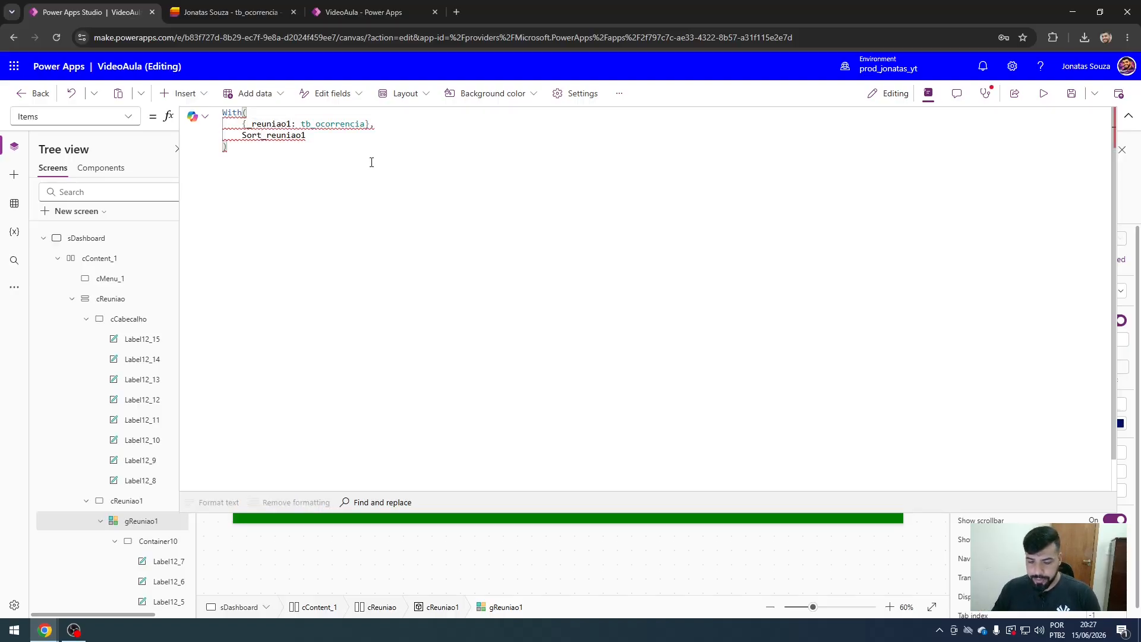
text((Fik)
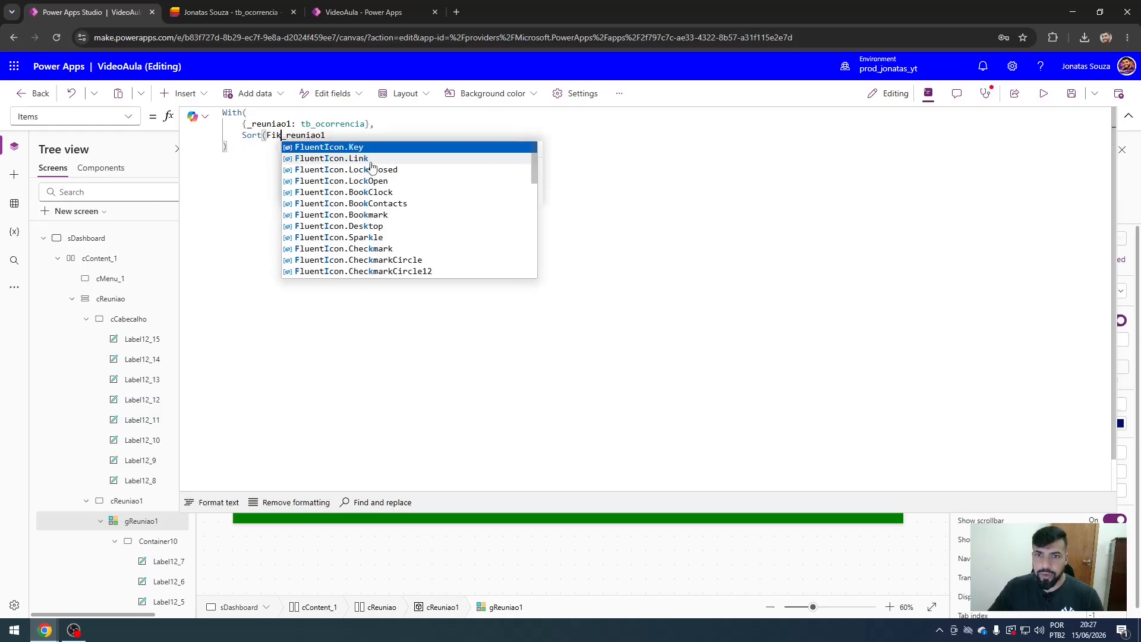
key(BackSpace)
text(lter)
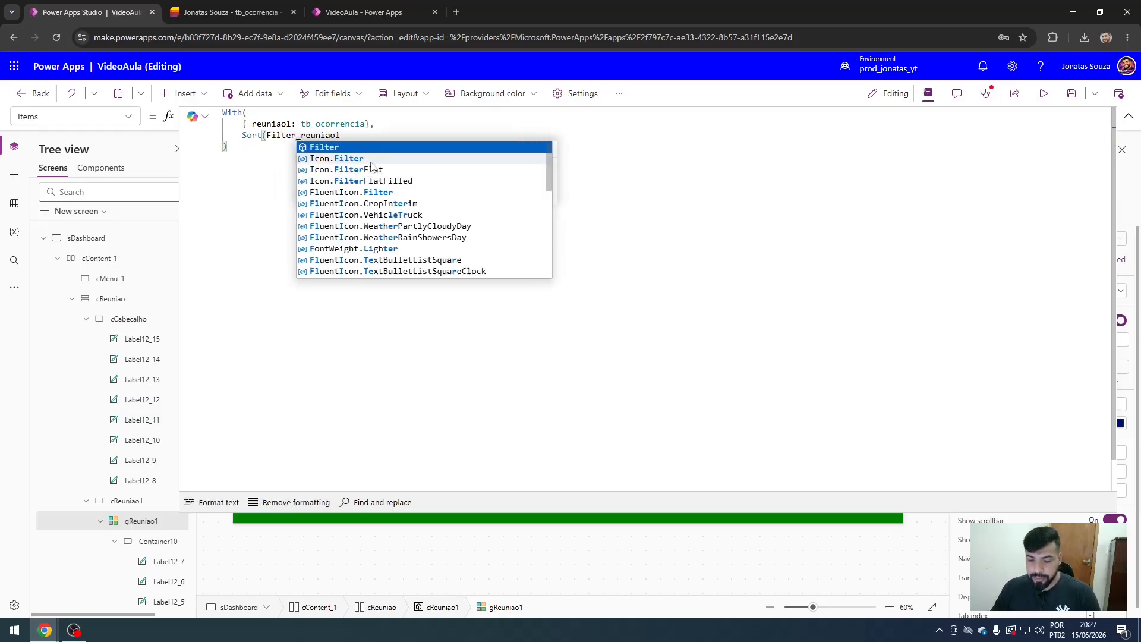
text(()
click(340, 137)
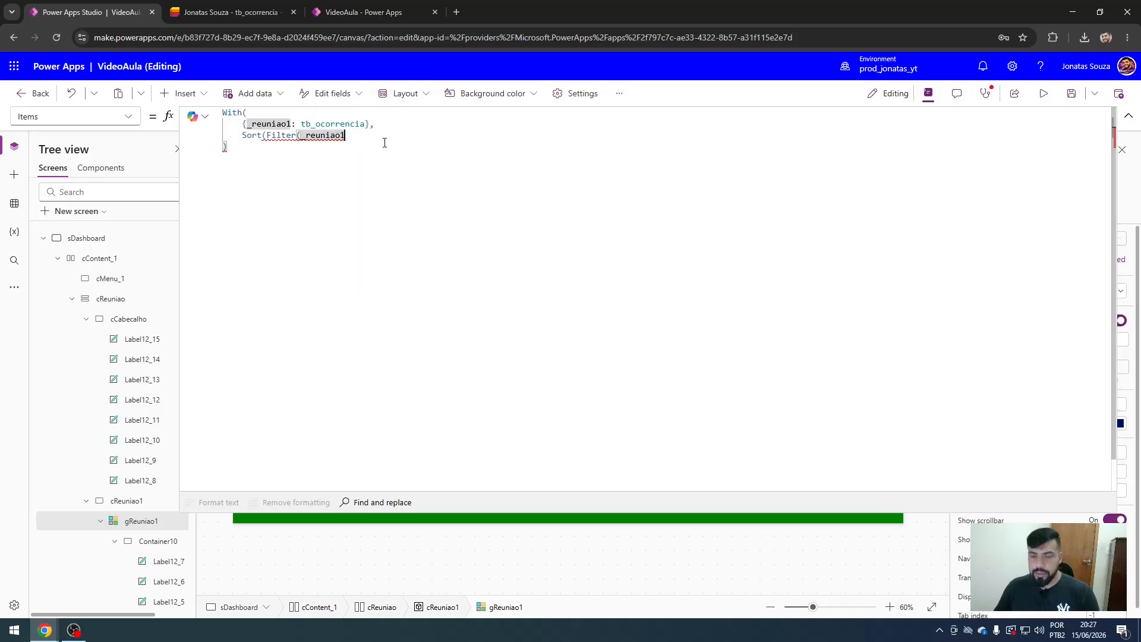
Begin the Filter condition in gReuniao1's Items formula with TimeValue(Abertura).
text(,)
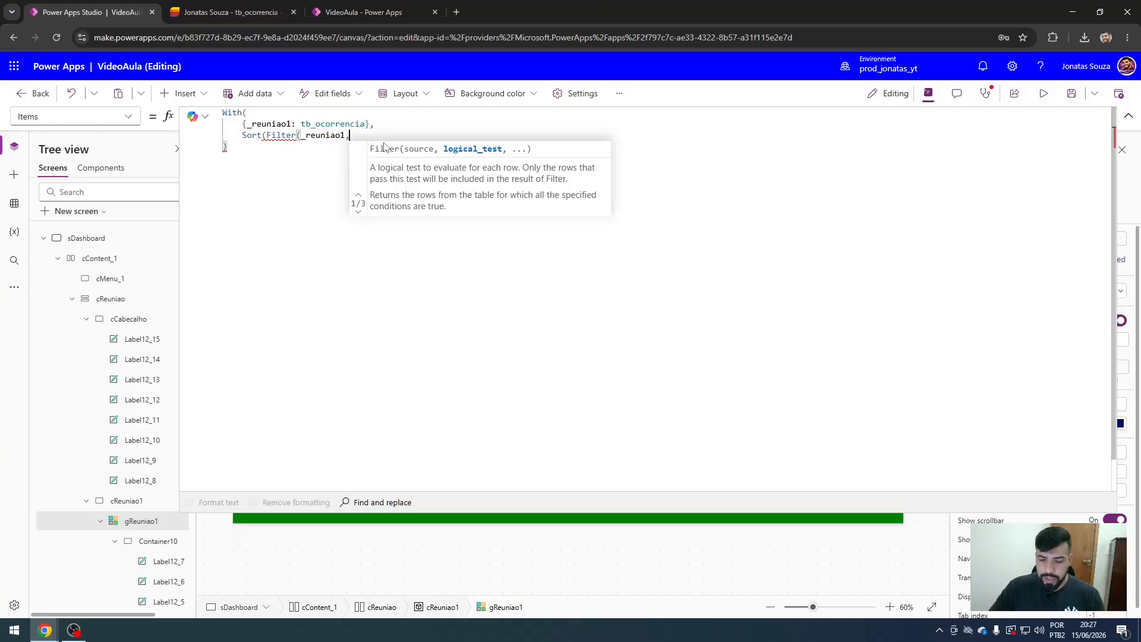
text(tive)
key(BackSpace)
key(BackSpace)
key(BackSpace)
key(BackSpace)
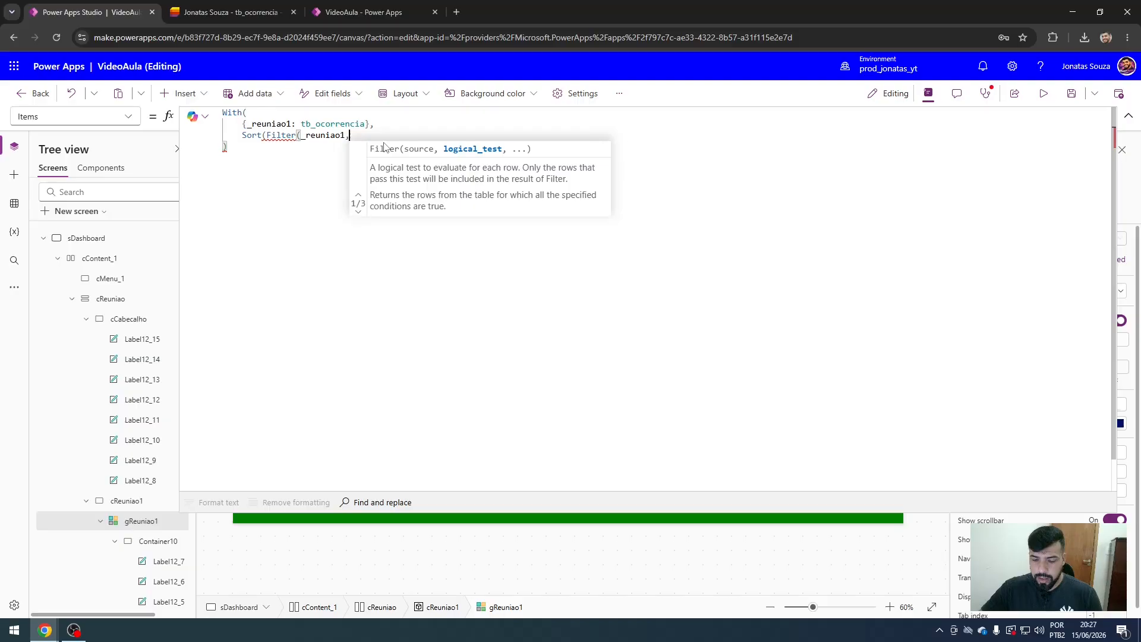
text(time)
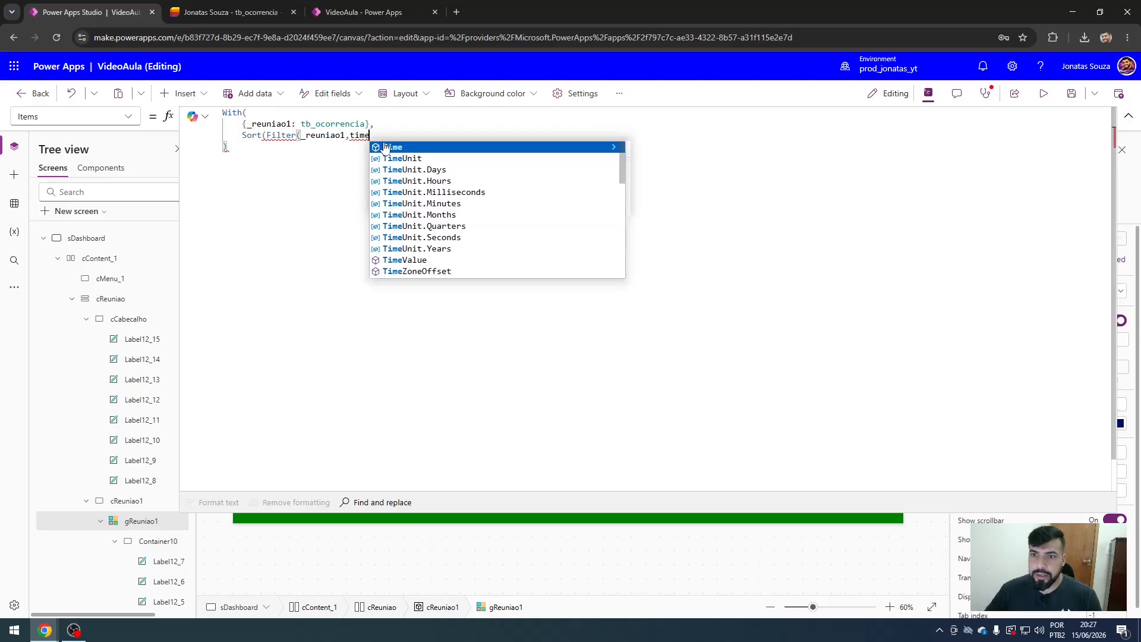
key(Down)
key(Down)
key(Down)
key(Down)
key(Down)
key(Down)
key(Down)
key(Down)
key(Down)
key(Down)
key(Tab)
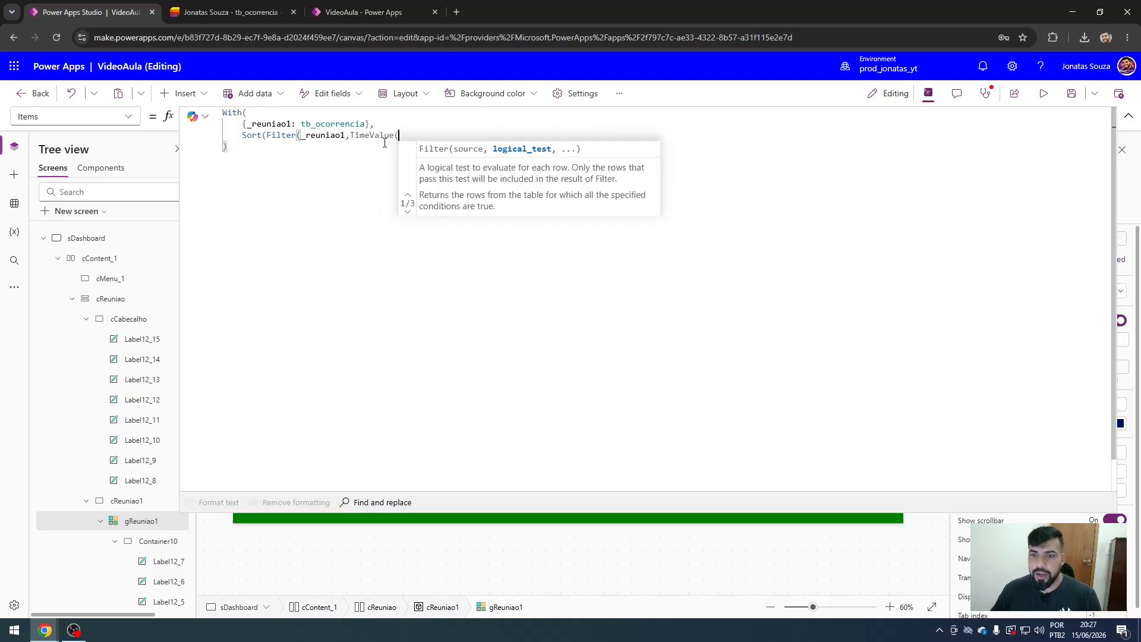
text(aber)
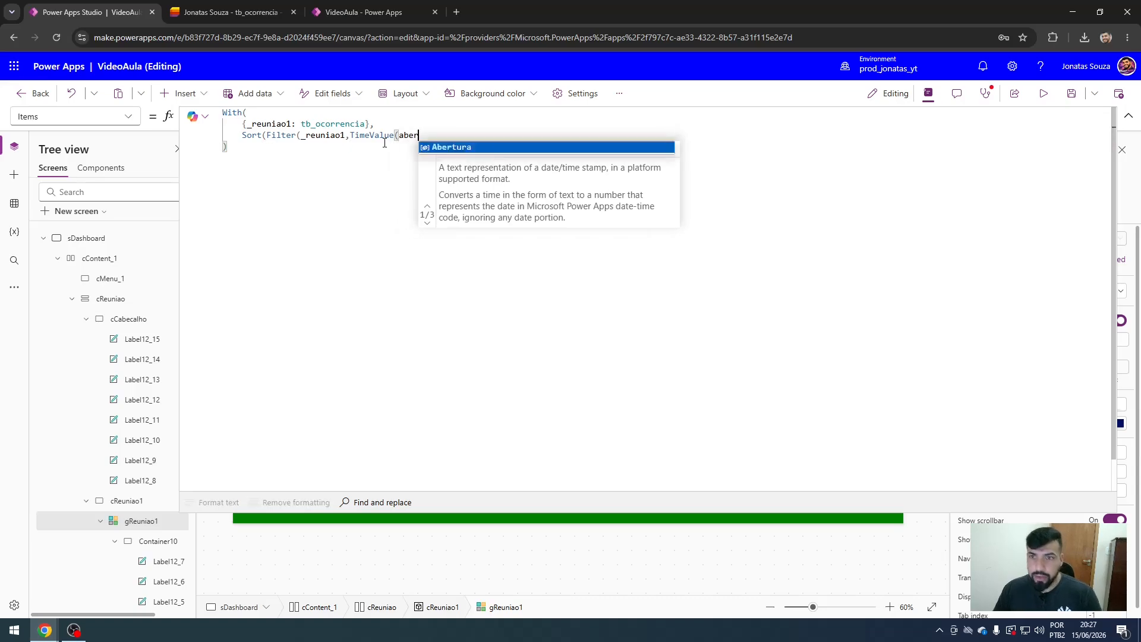
text(y)
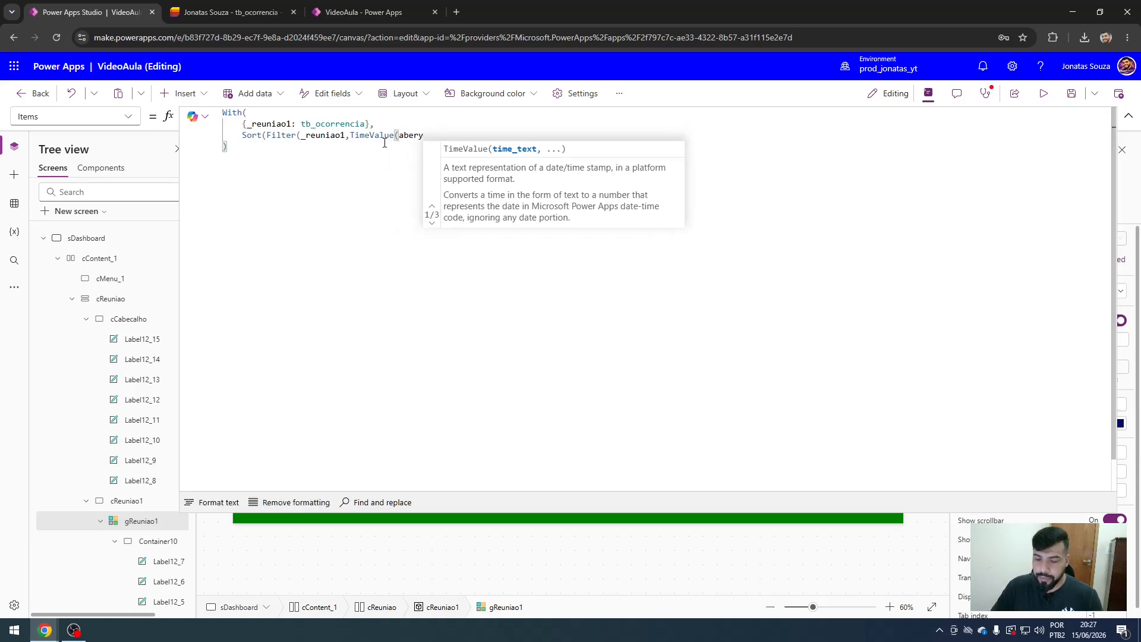
key(BackSpace)
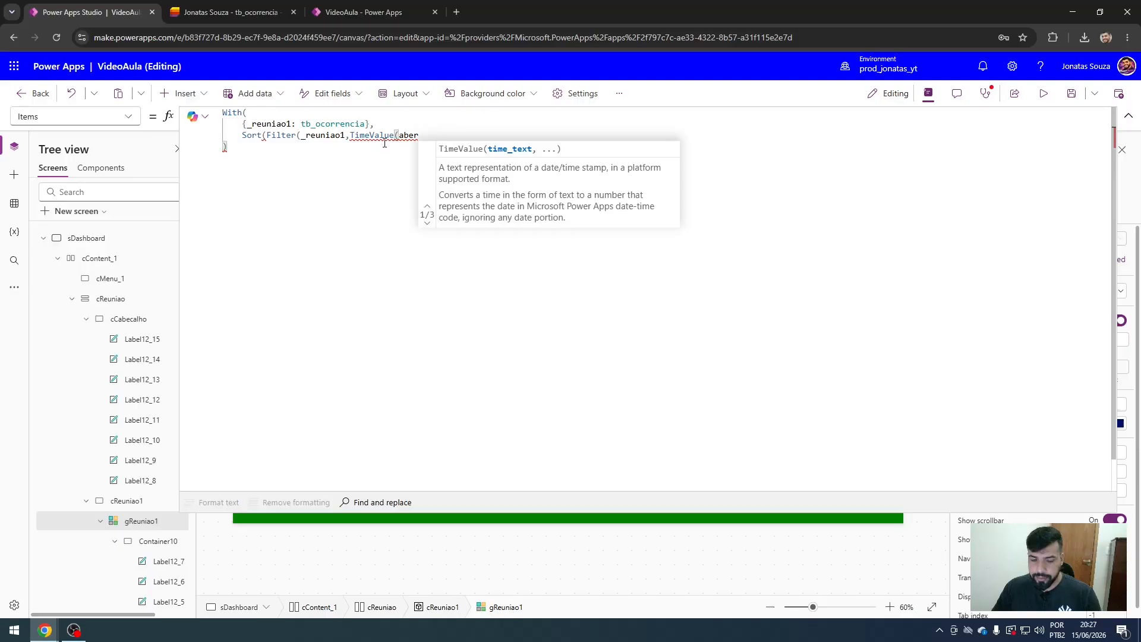
text(tura)
key(Tab)
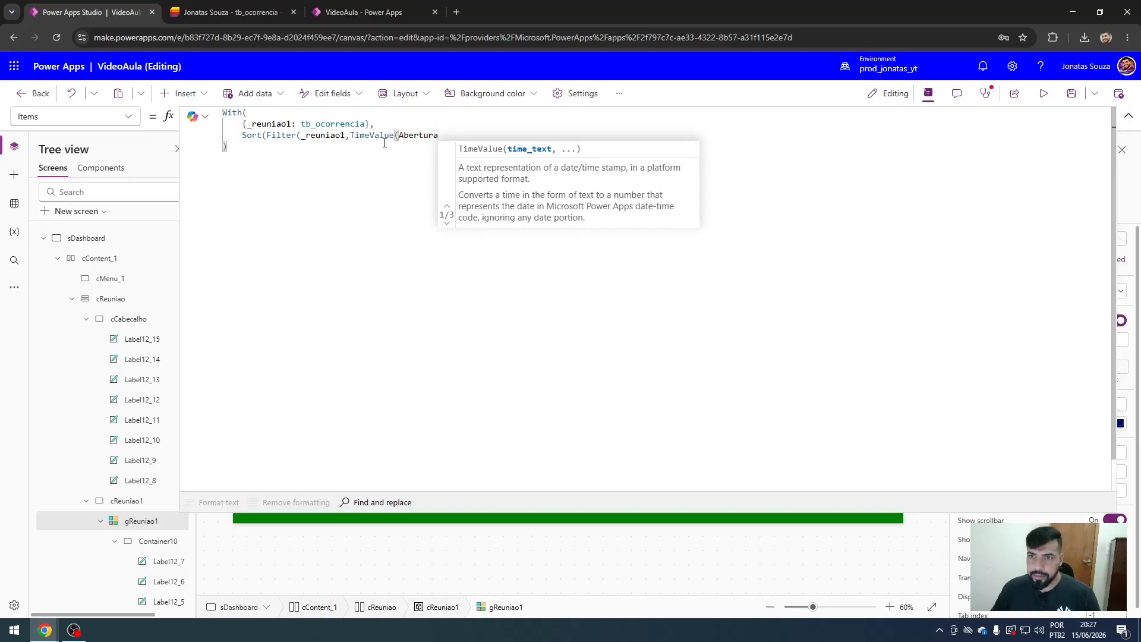
text())
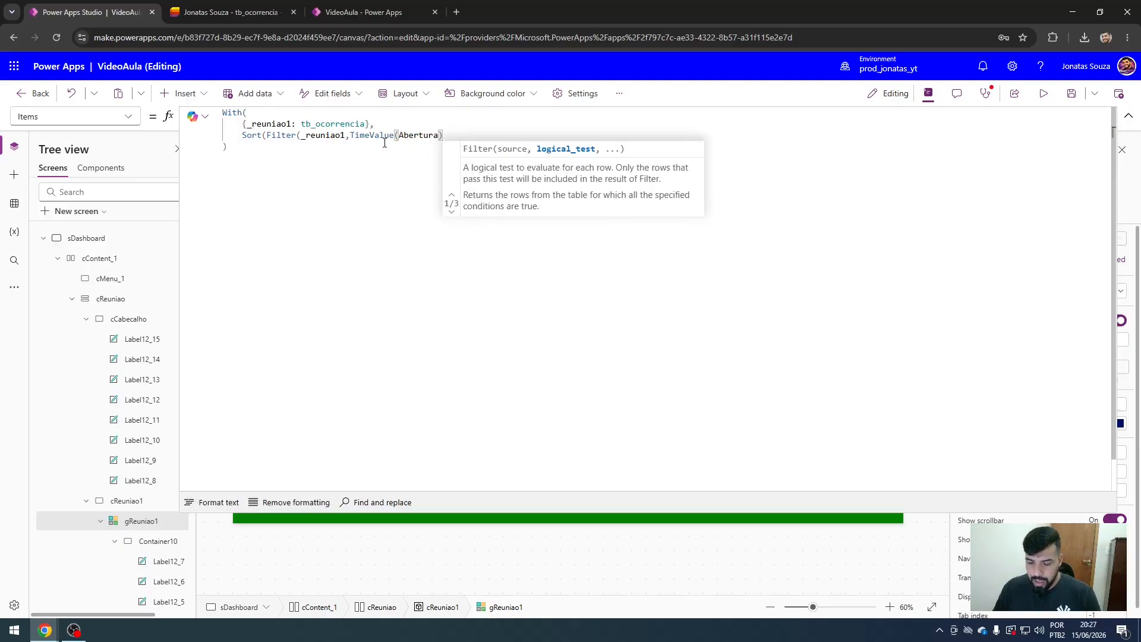
Complete the Filter condition so TimeValue(Abertura) is less than or equal to TimeValue("12:00:00").
text( <=)
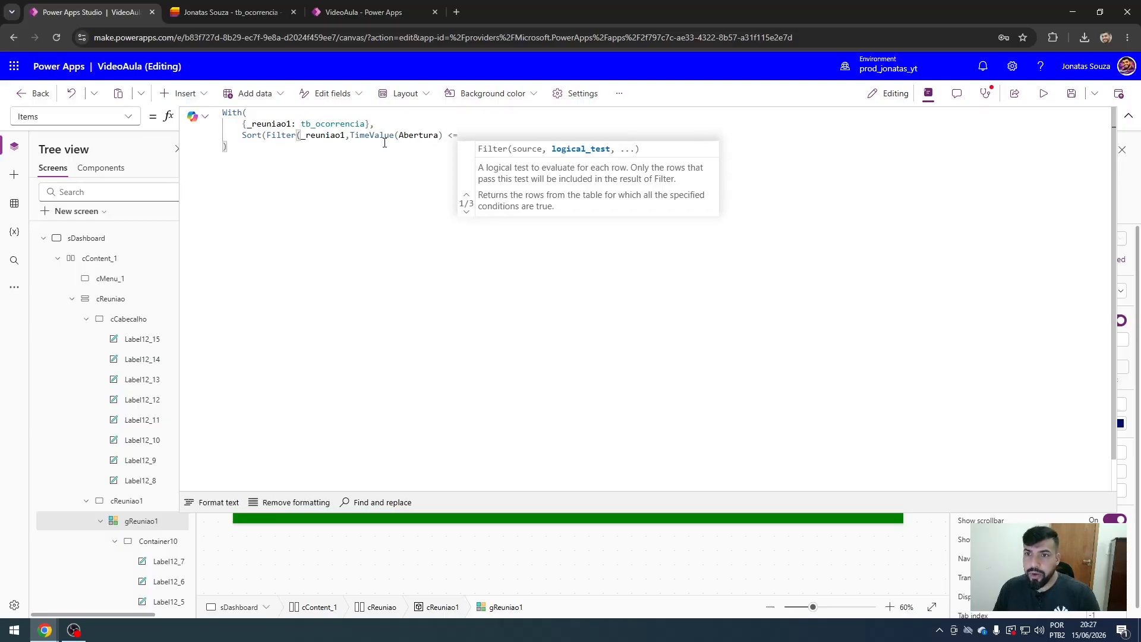
text( tive)
key(Tab)
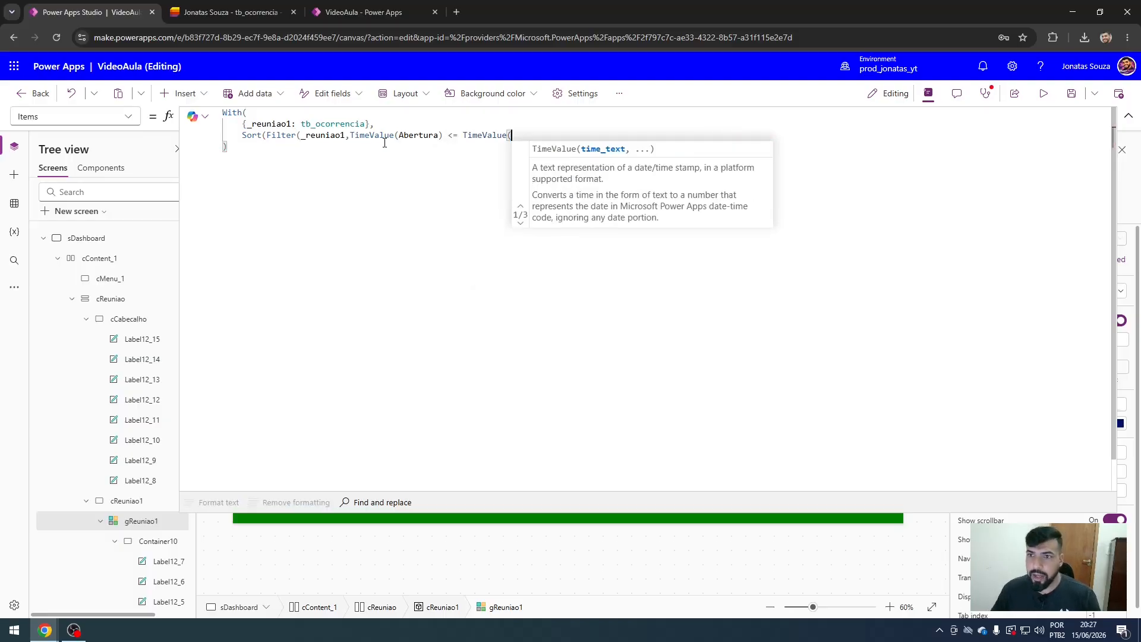
text(")
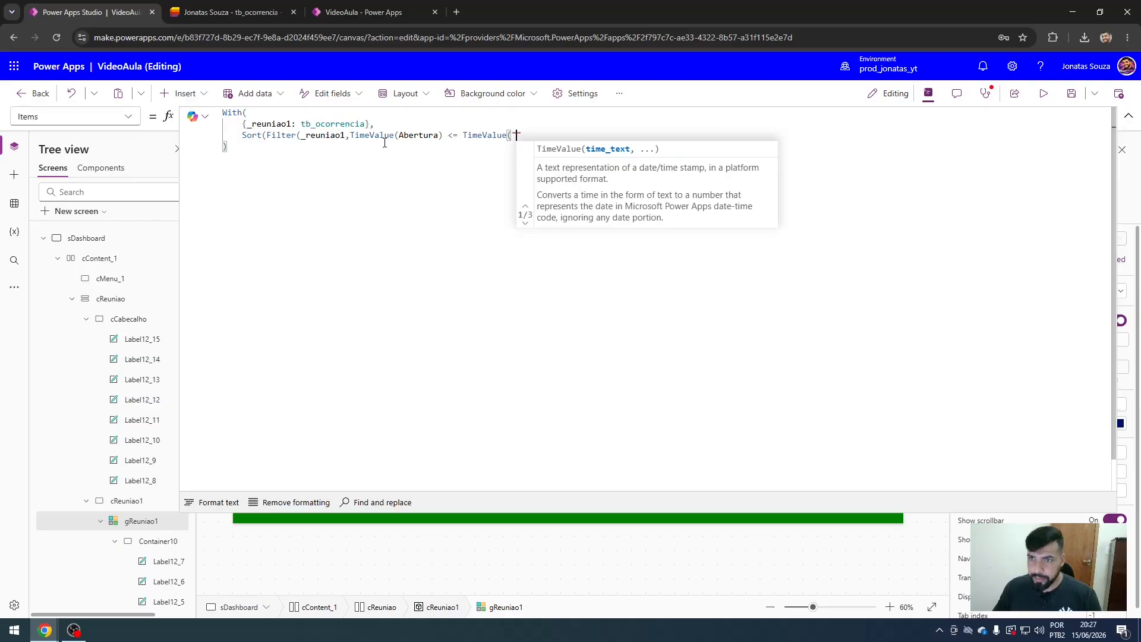
text(12:00:0)
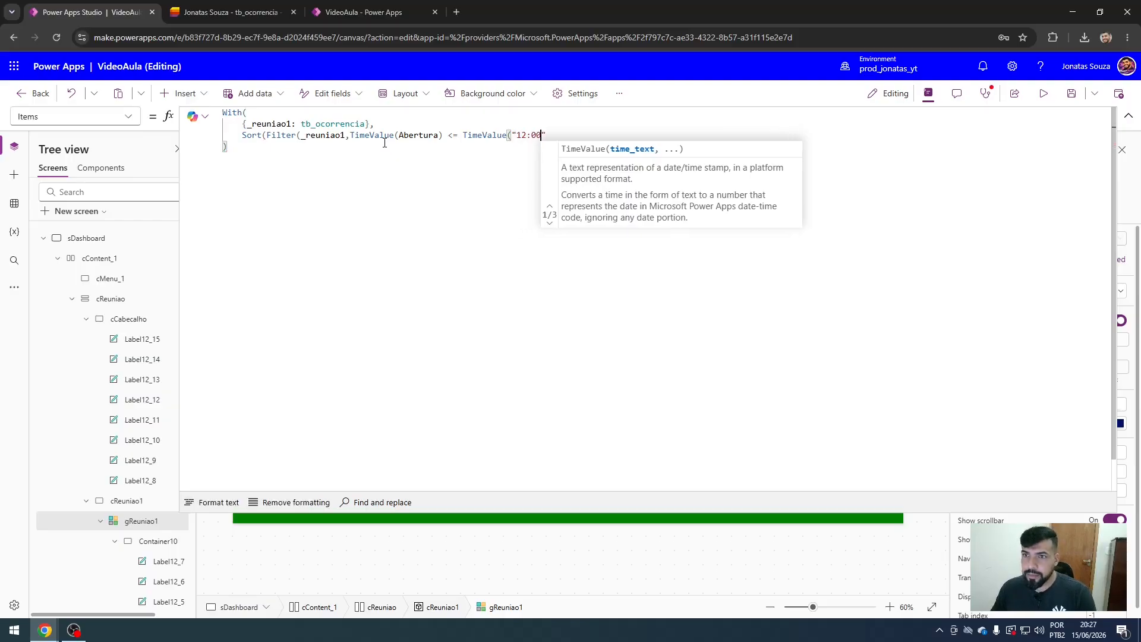
text(0"))
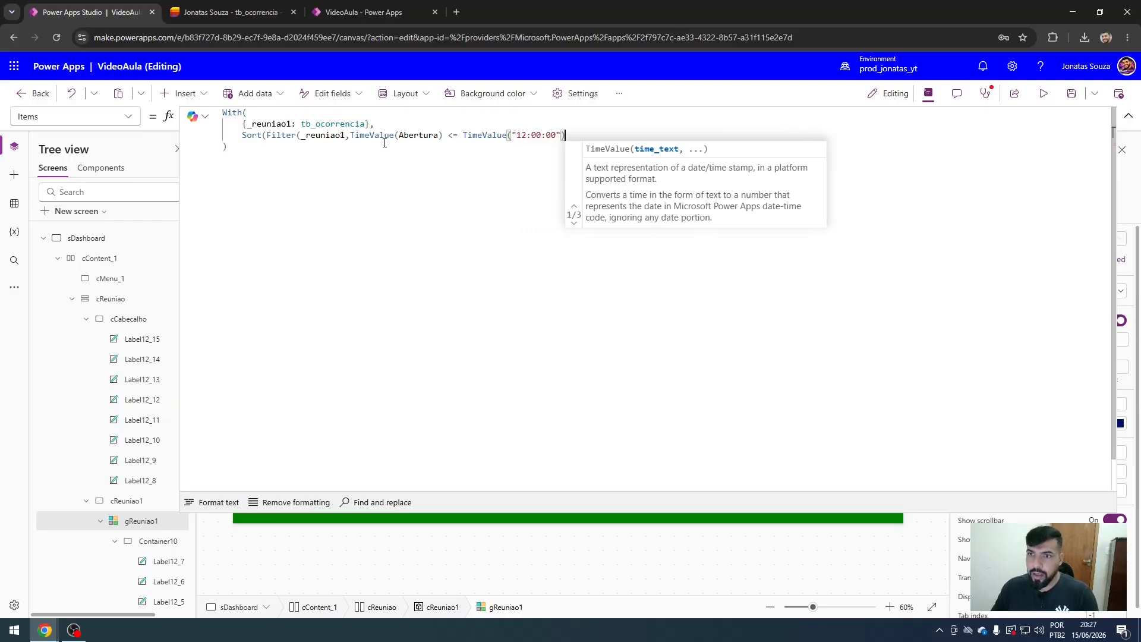
Add Abertura as the sort expression with SortOrder.Ascending as the order, and close the Sort function.
text(),)
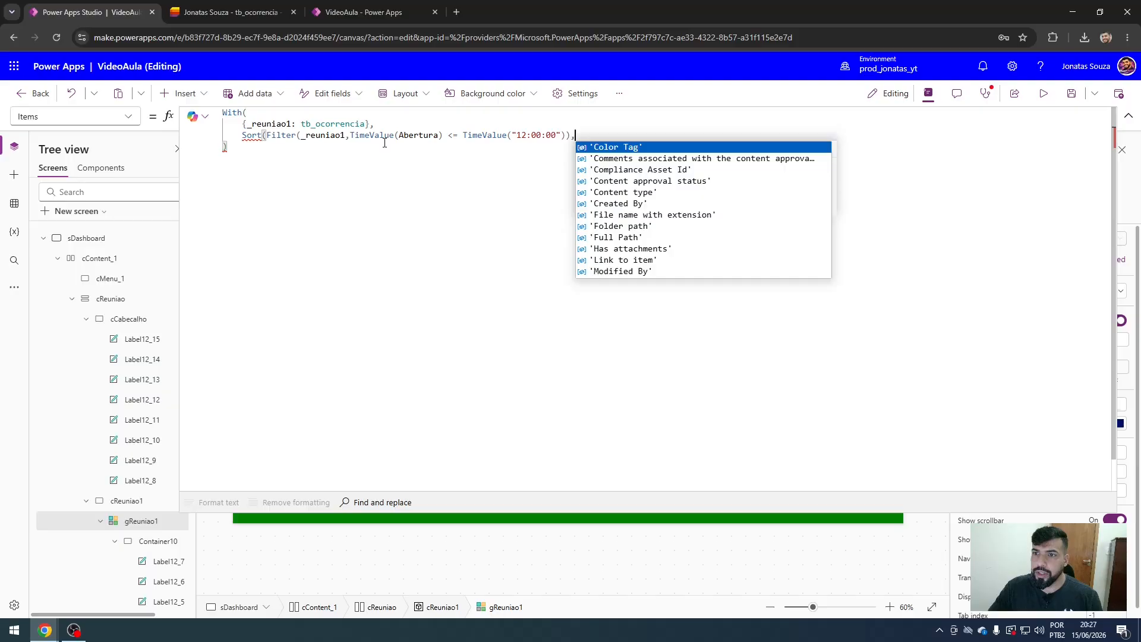
key(BackSpace)
key(BackSpace)
text(,)
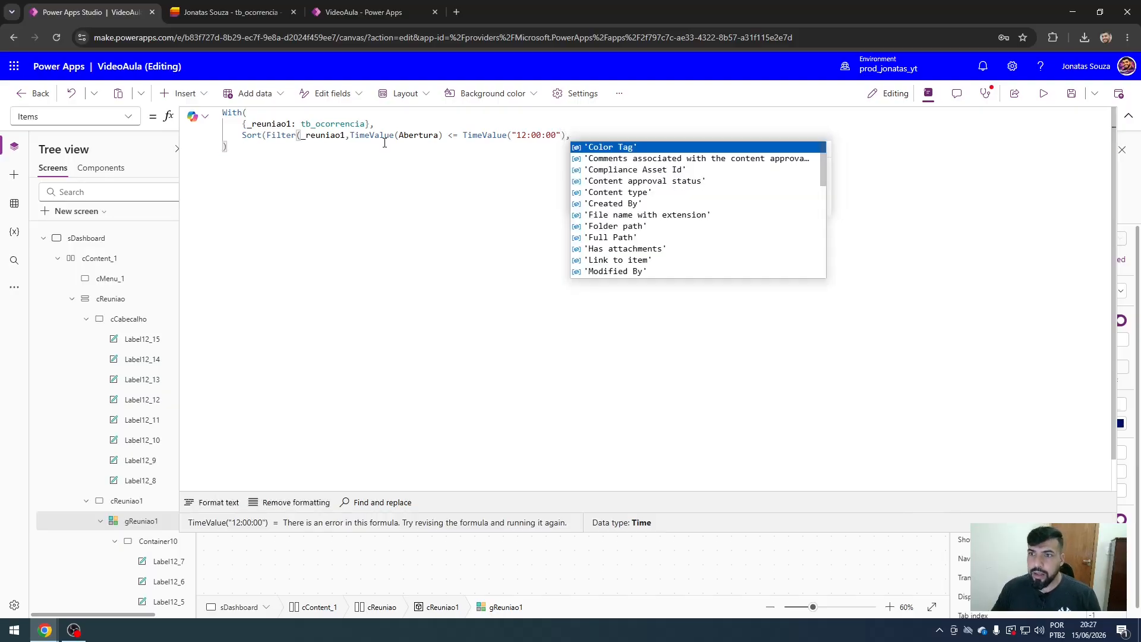
text(a)
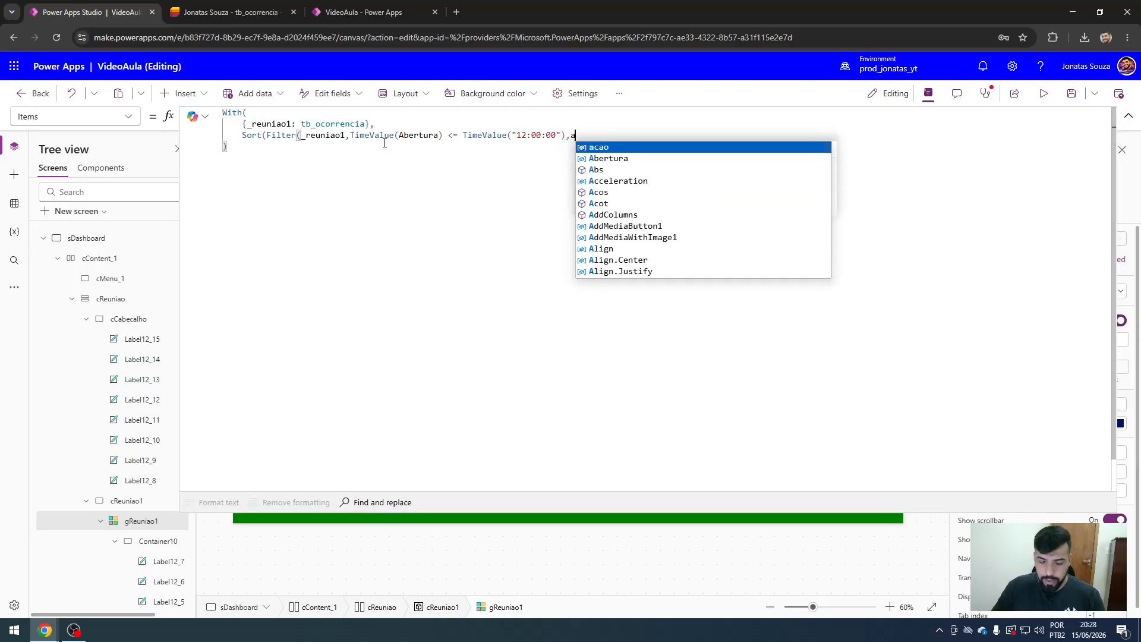
text(b)
key(Tab)
text(,)
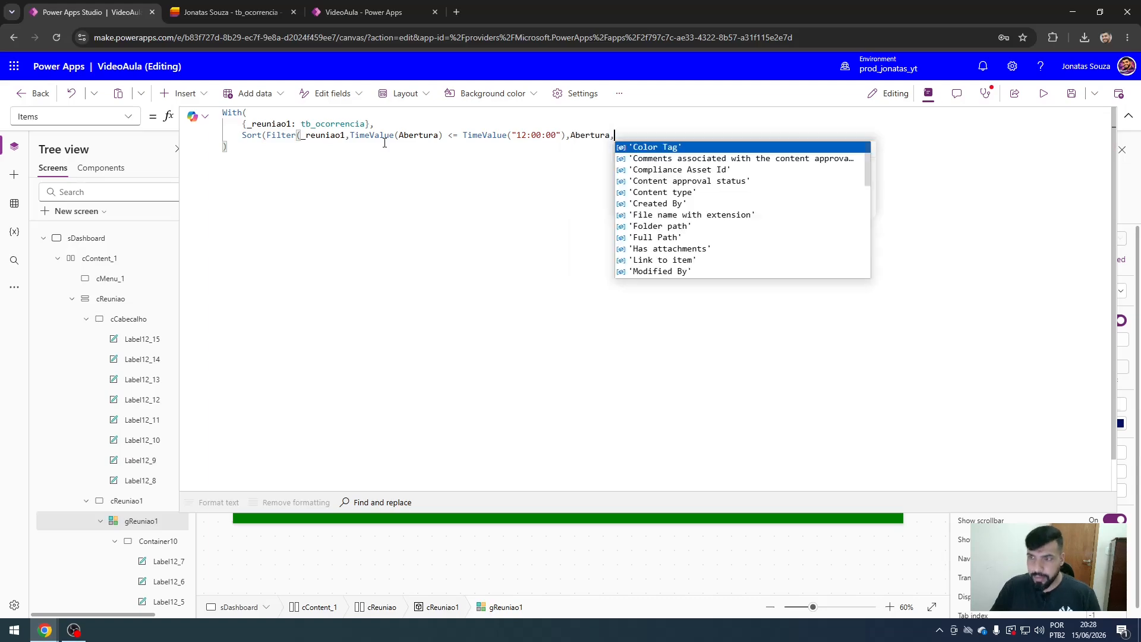
text(as)
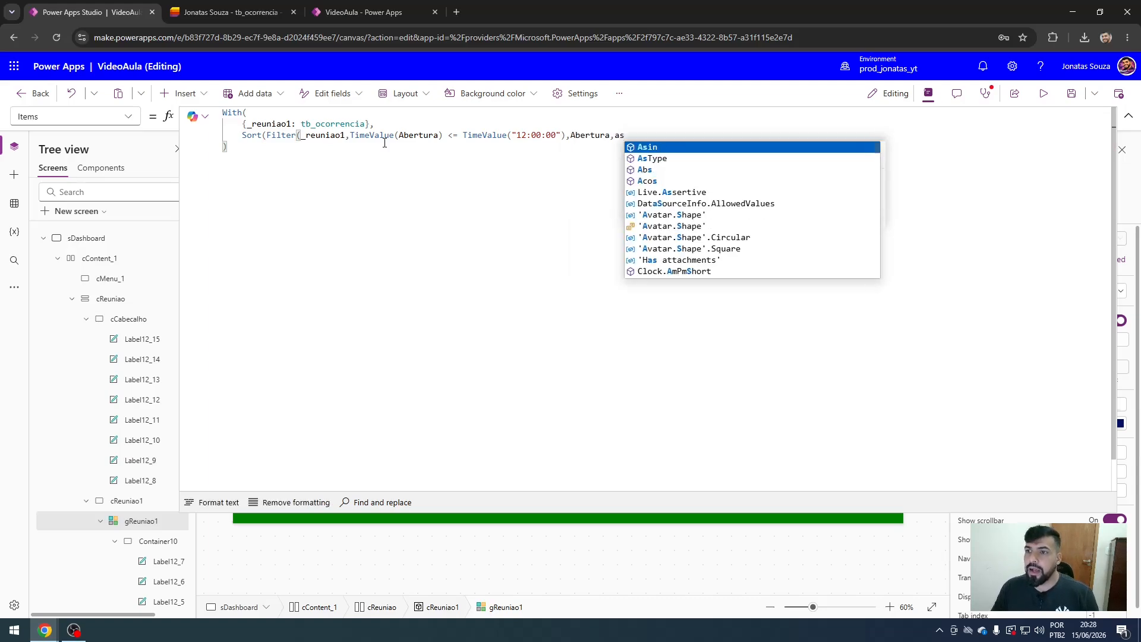
key(BackSpace)
text(scen)
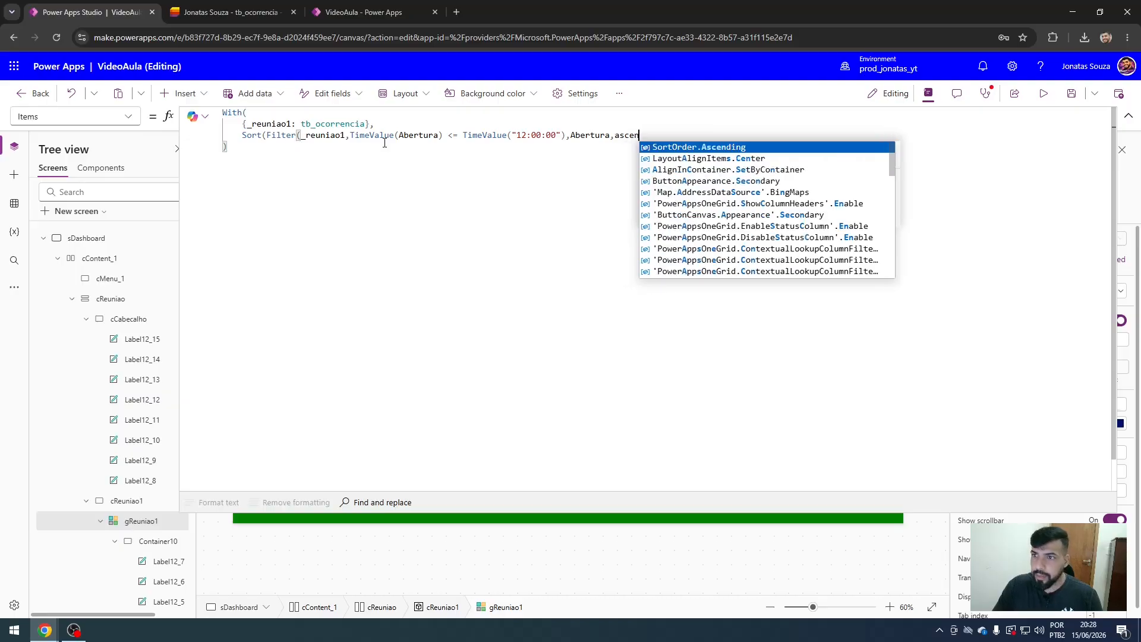
key(Tab)
text())
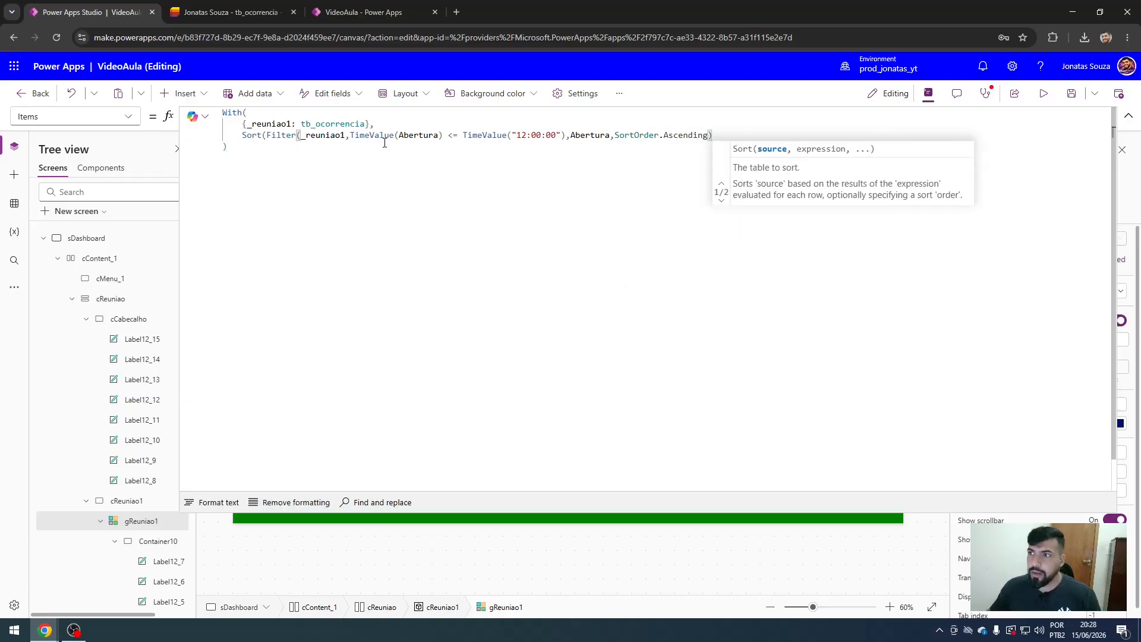
key(Down)
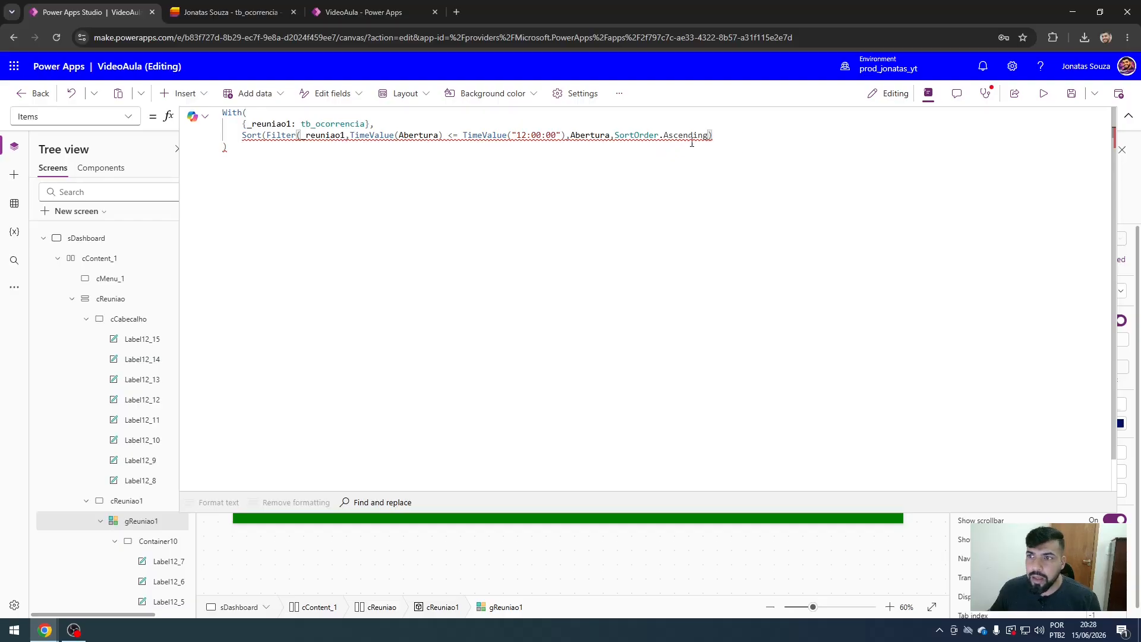
Insert the missing closing parenthesis of the Filter function before the Abertura sort argument, and collapse the formula editor.
click(568, 143)
text())
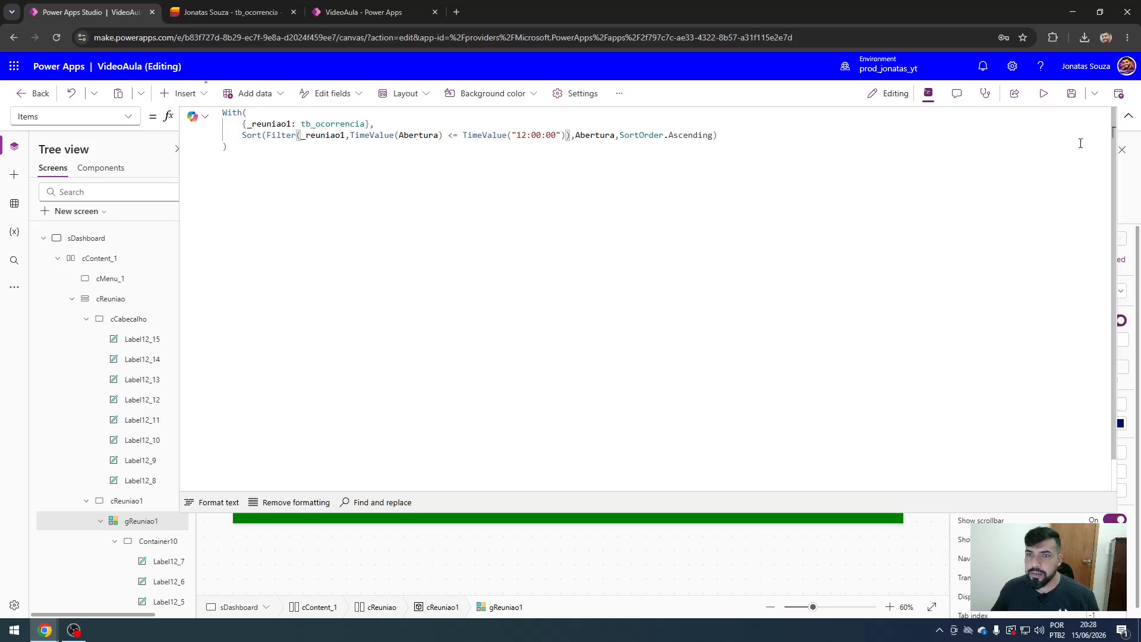
click(1129, 116)
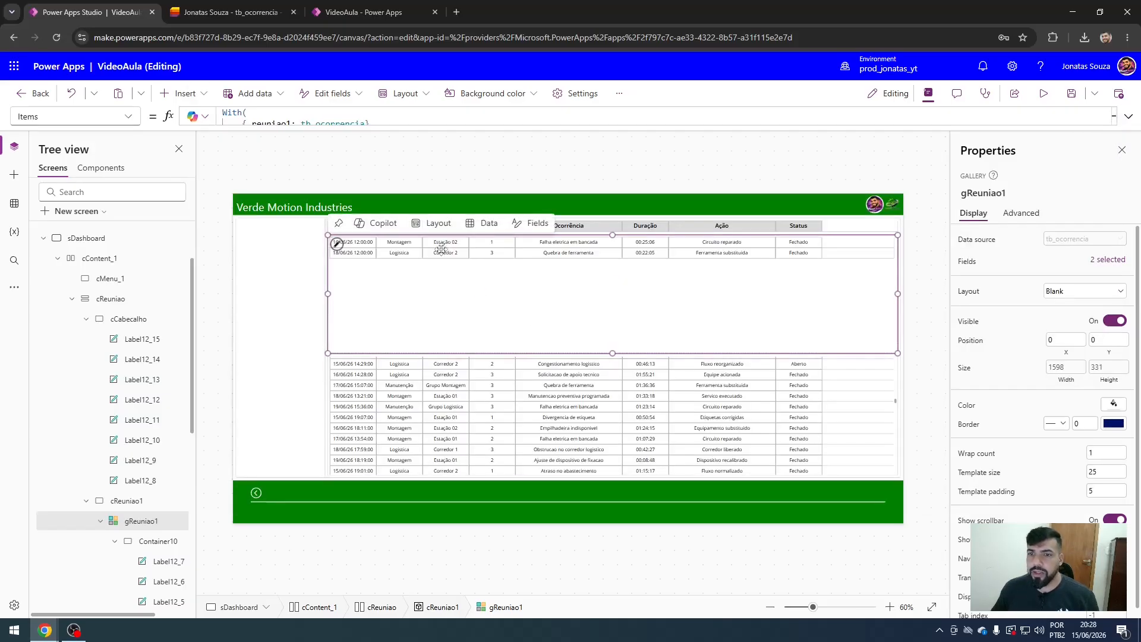
Examine the filtered rows in gReuniao1, and check the Abertura times of the first records in the tb_ocorrencia list in Microsoft Lists.
scroll(368, 276, up, 1)
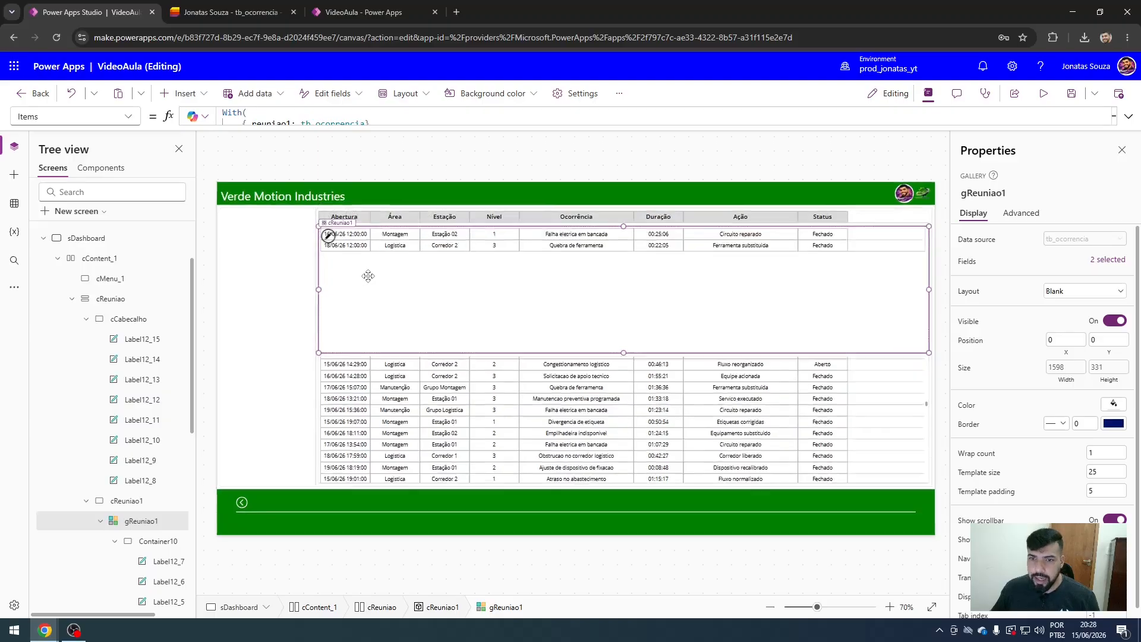
scroll(369, 275, up, 5)
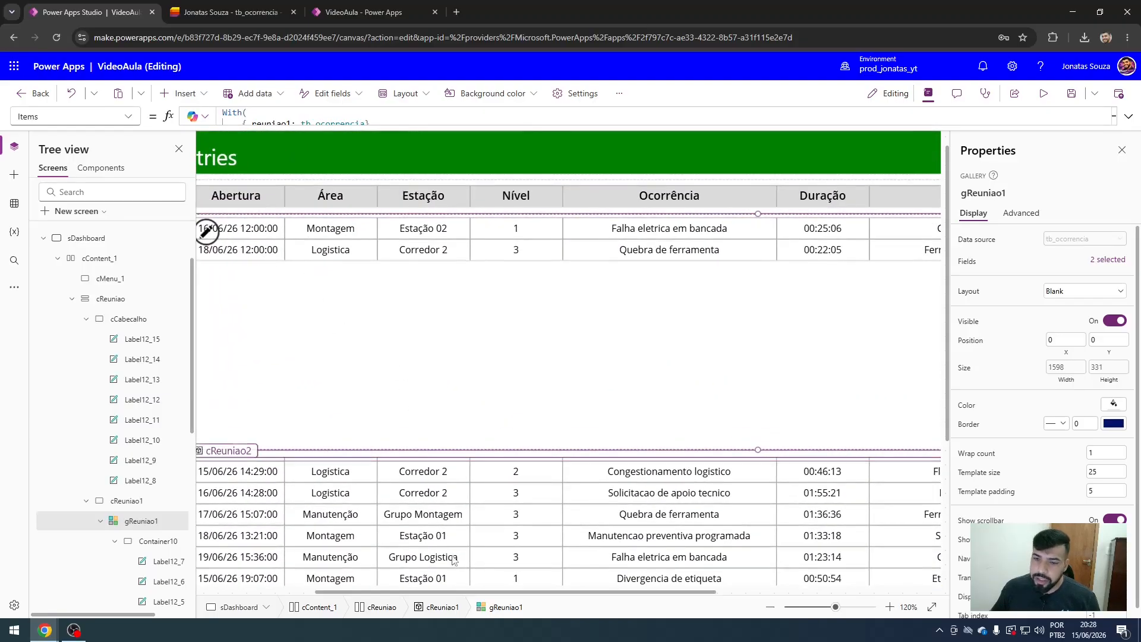
drag(442, 592, 361, 592)
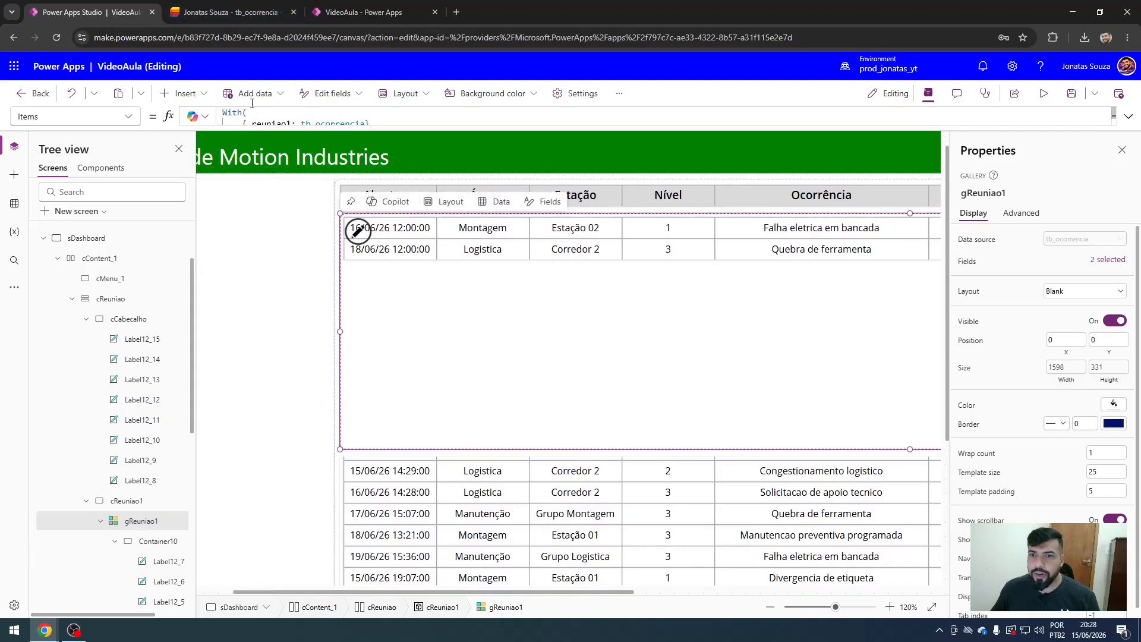
click(229, 12)
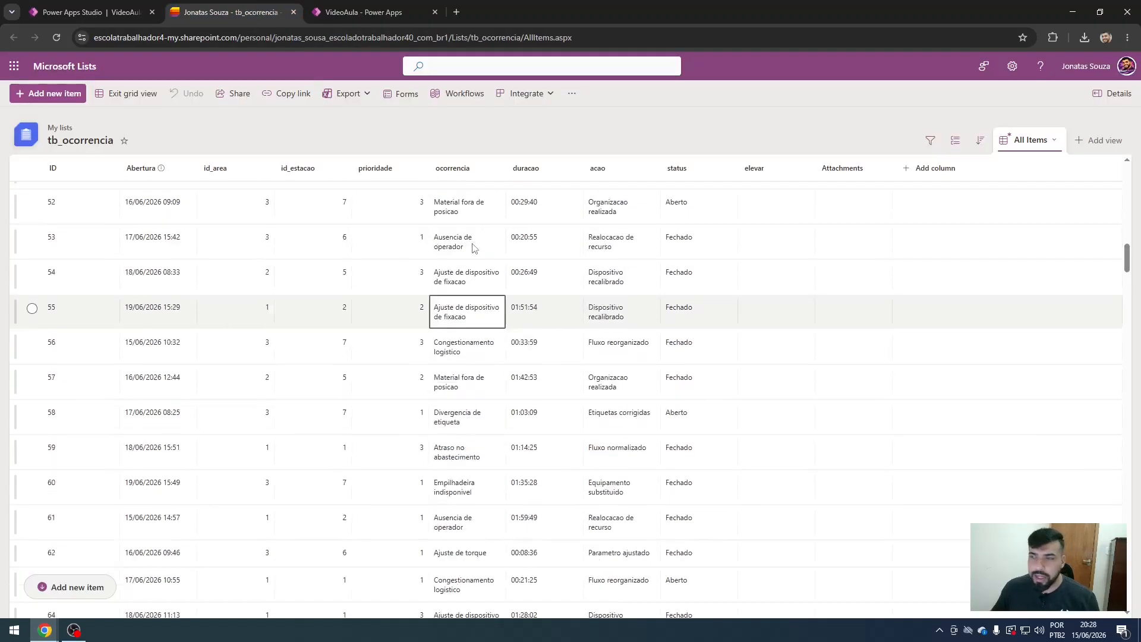
scroll(473, 248, up, 20)
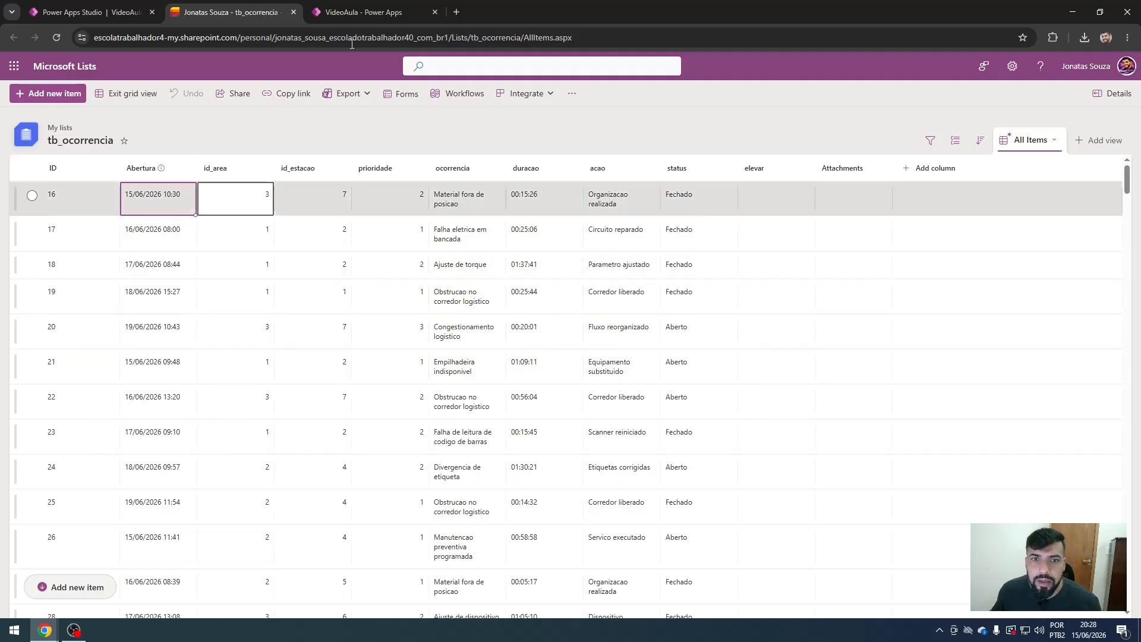
Compare the opening times shown in the gReuniao2 gallery with the Abertura column of the tb_ocorrencia list, and return to Power Apps Studio.
click(366, 19)
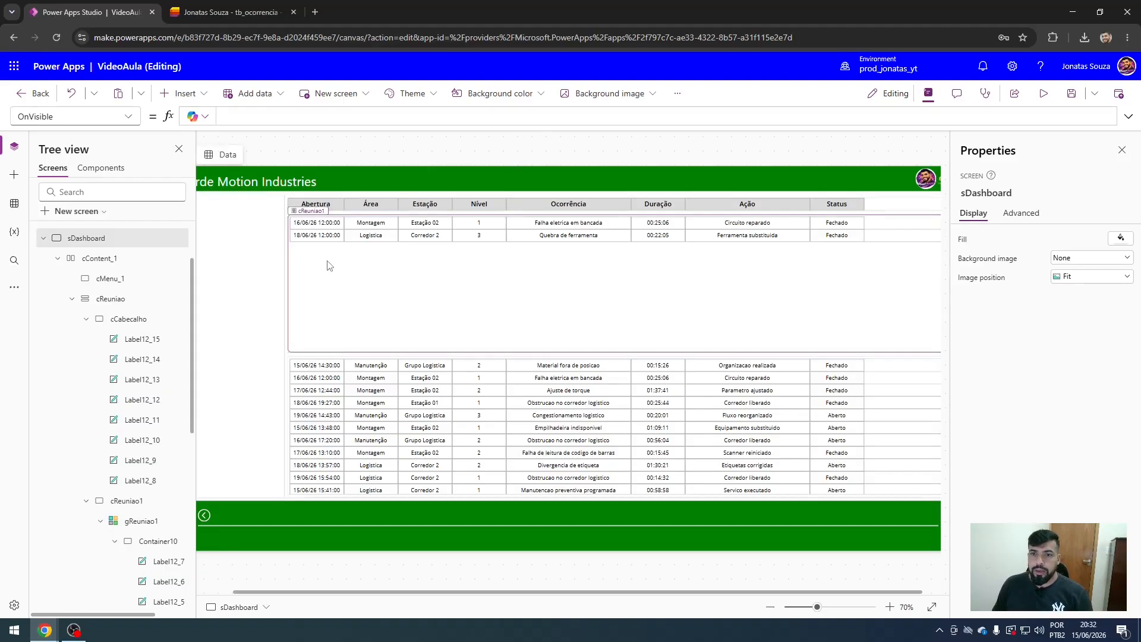
click(326, 372)
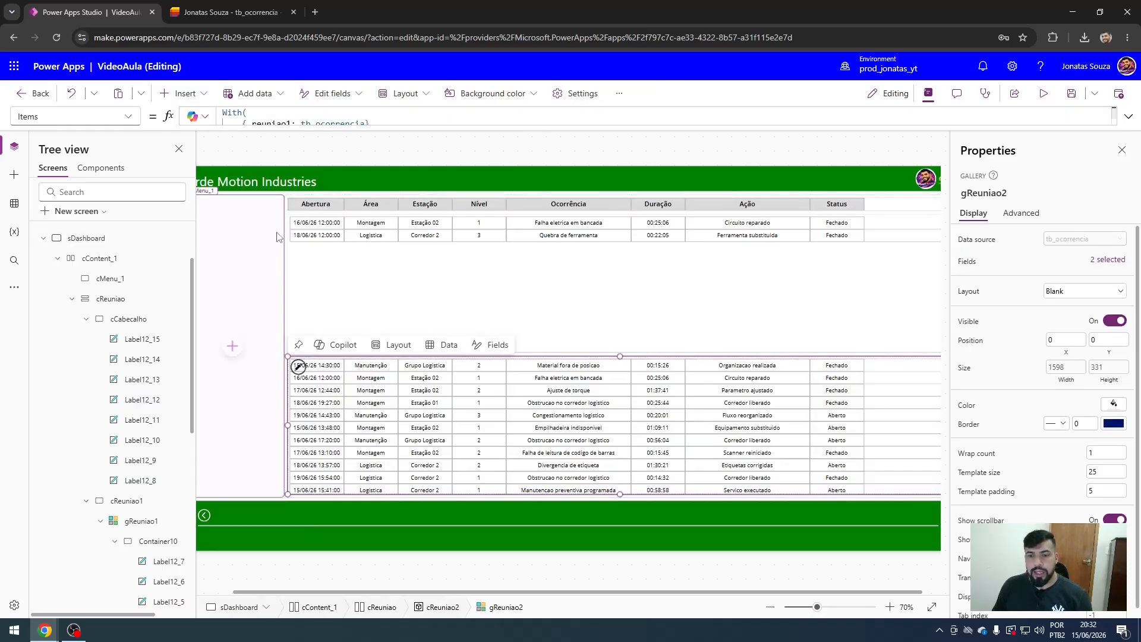
click(231, 12)
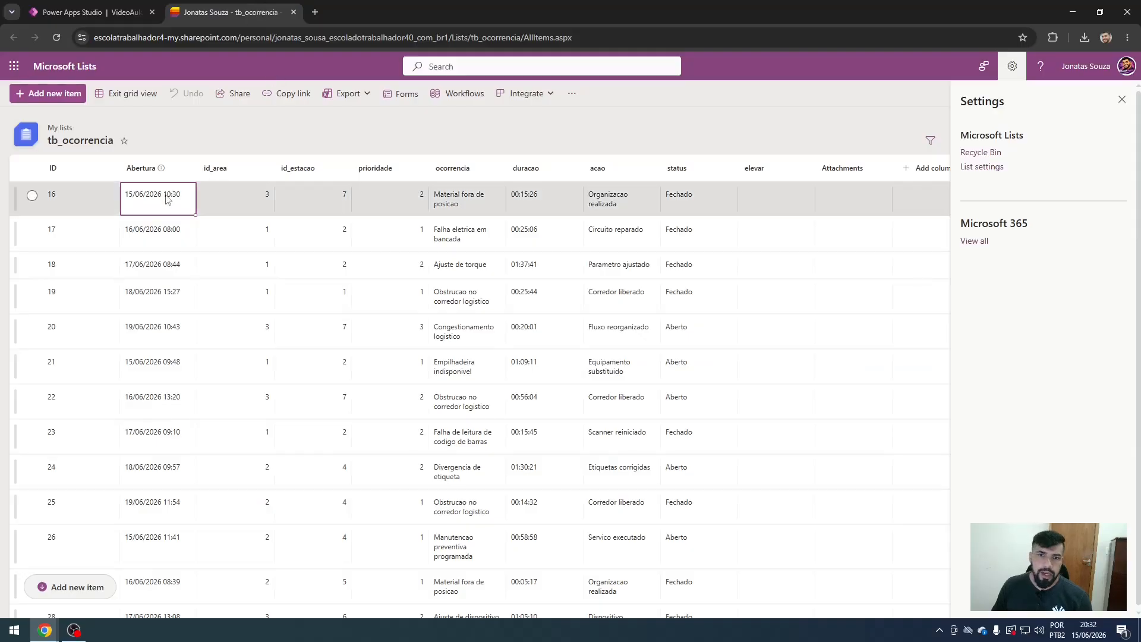
click(110, 13)
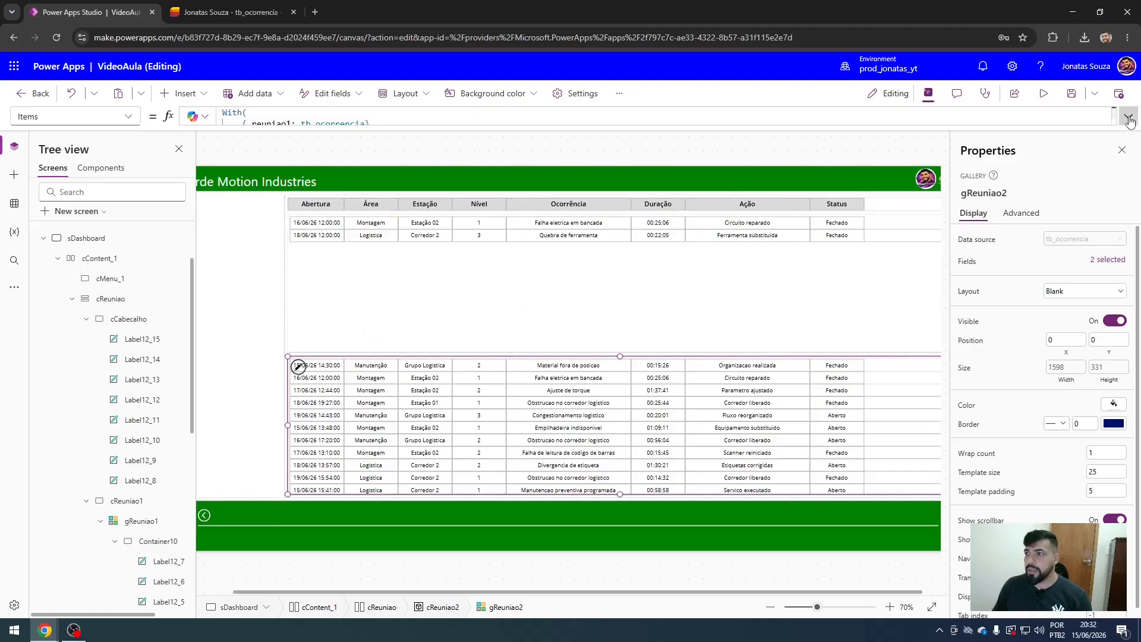
Insert an opening DateAdd( directly before TimeValue(Abertura) in the Filter condition of gReuniao1's Items formula.
click(516, 294)
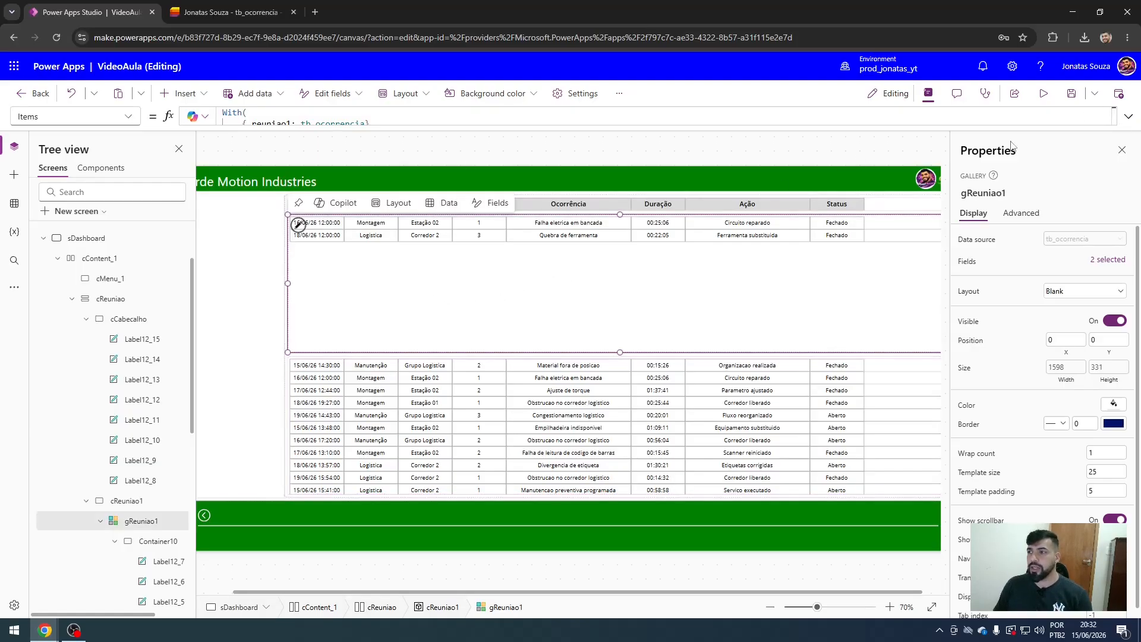
click(1129, 117)
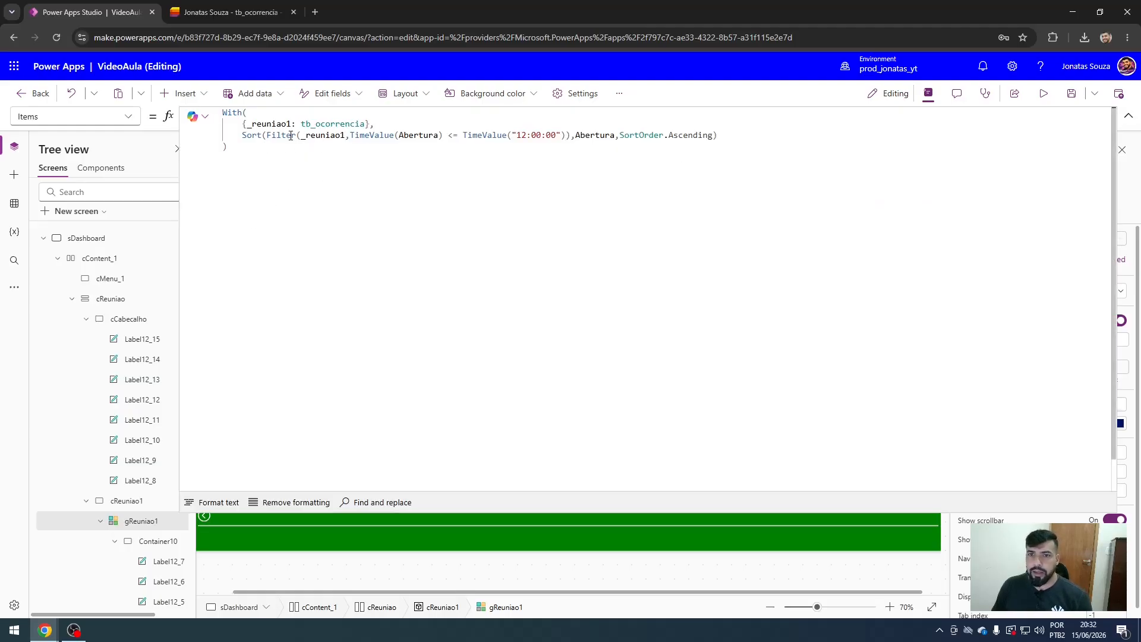
click(356, 136)
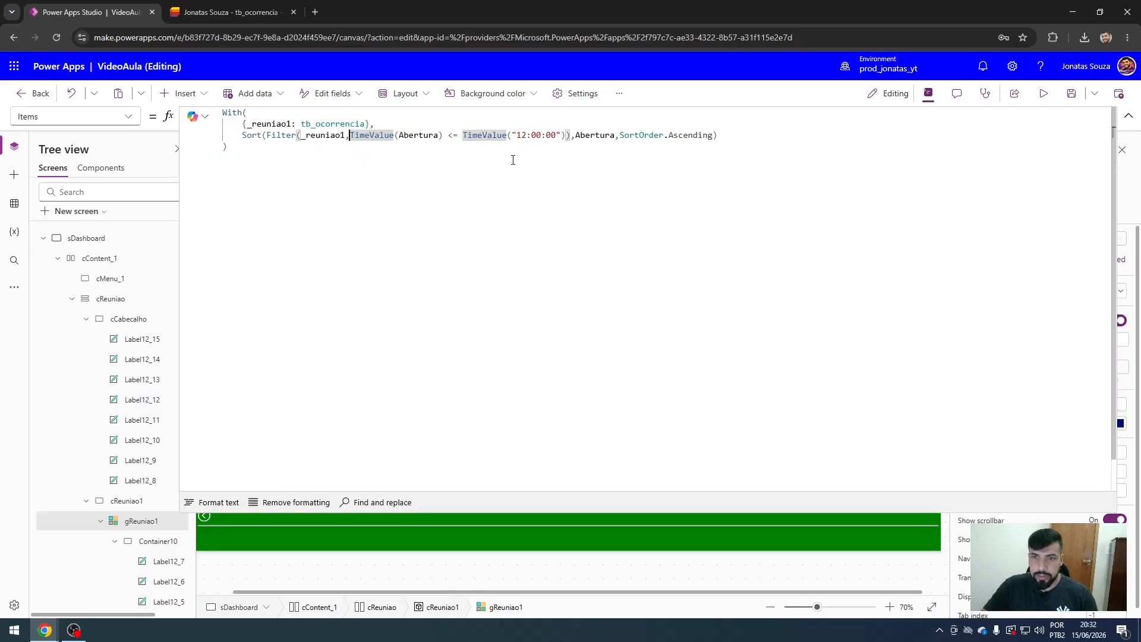
text(date )
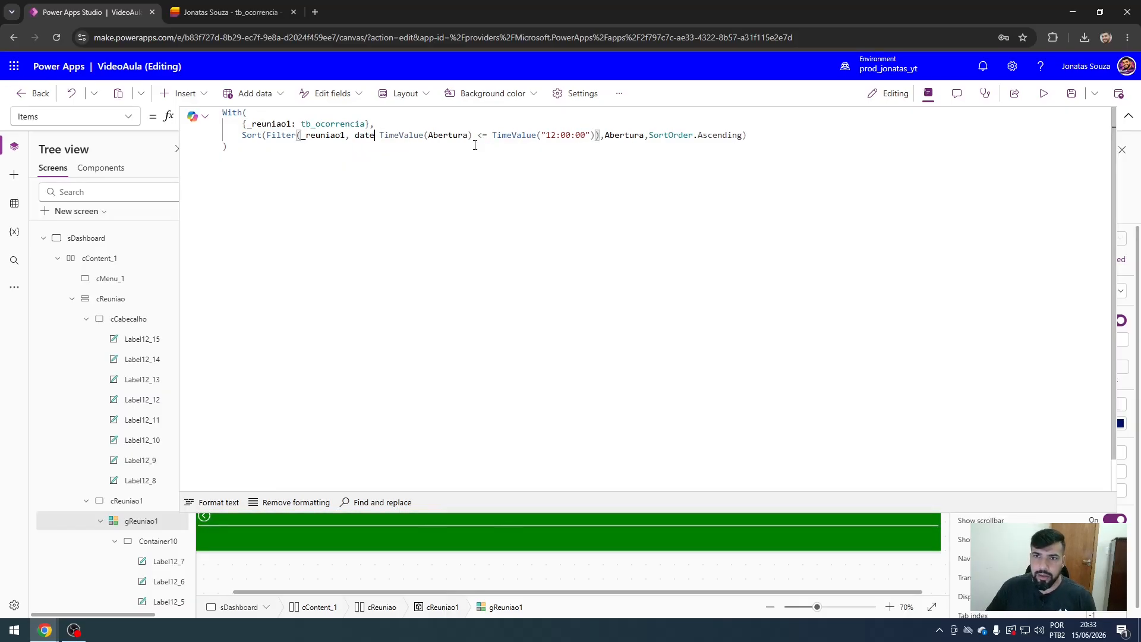
text(Add()
key(Tab)
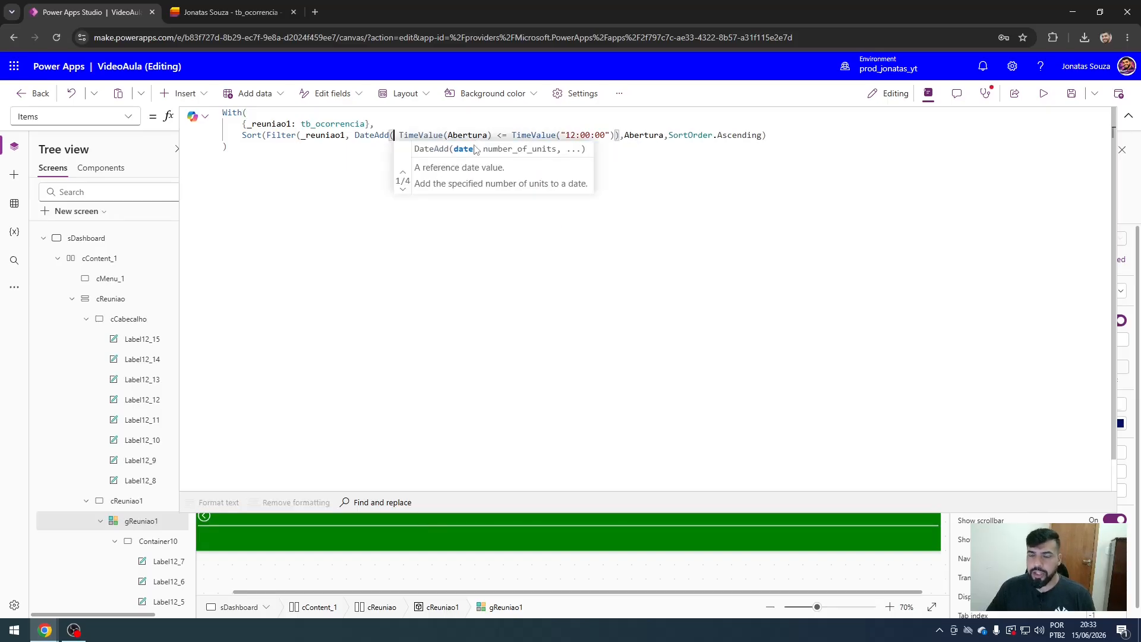
key(ctrl+Left)
key(ctrl+Left)
key(BackSpace)
key(ctrl+Right)
key(ctrl+Right)
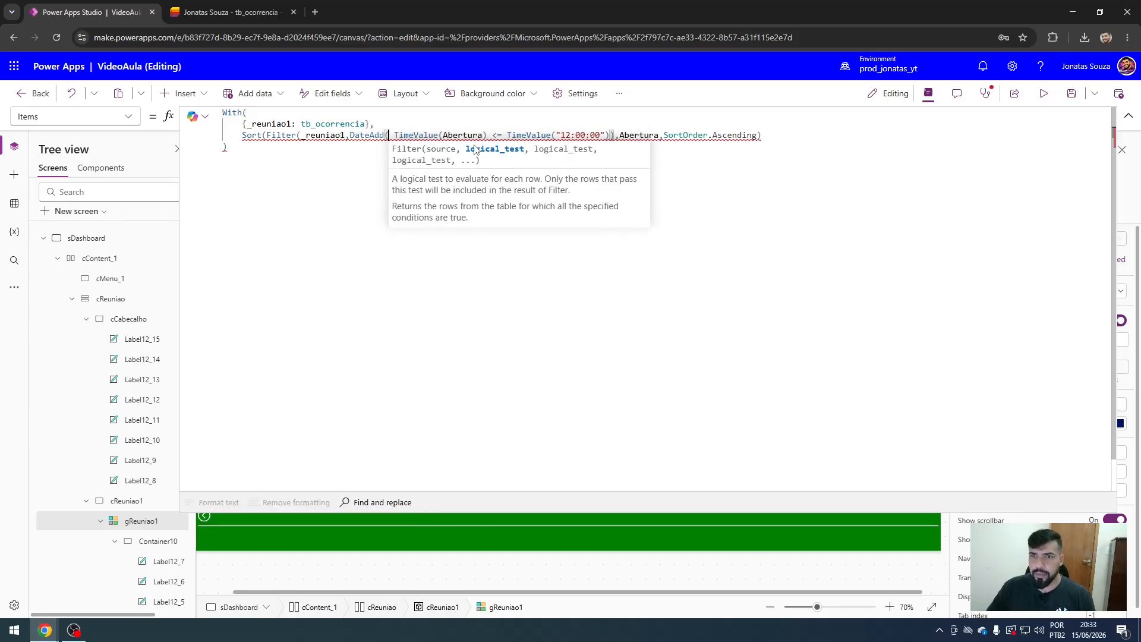
key(Delete)
Complete the DateAdd around TimeValue(Abertura) with -5 and TimeUnit.Hours, close its parenthesis, and preview the filtered gallery.
key(ctrl+Right)
key(ctrl+Right)
key(ctrl+Right)
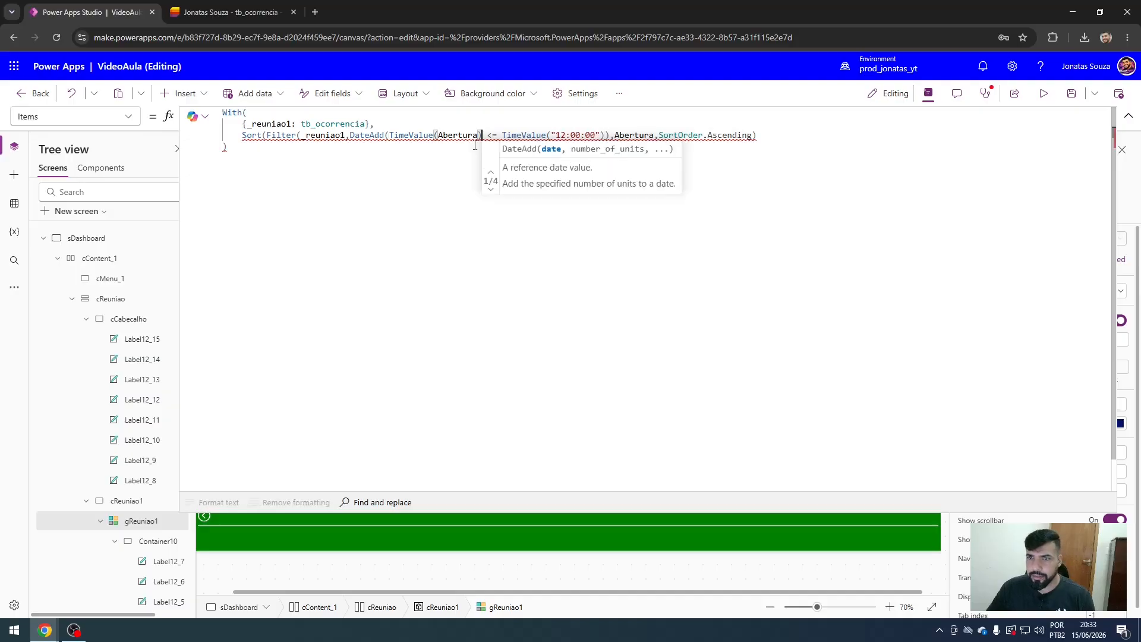
text(,)
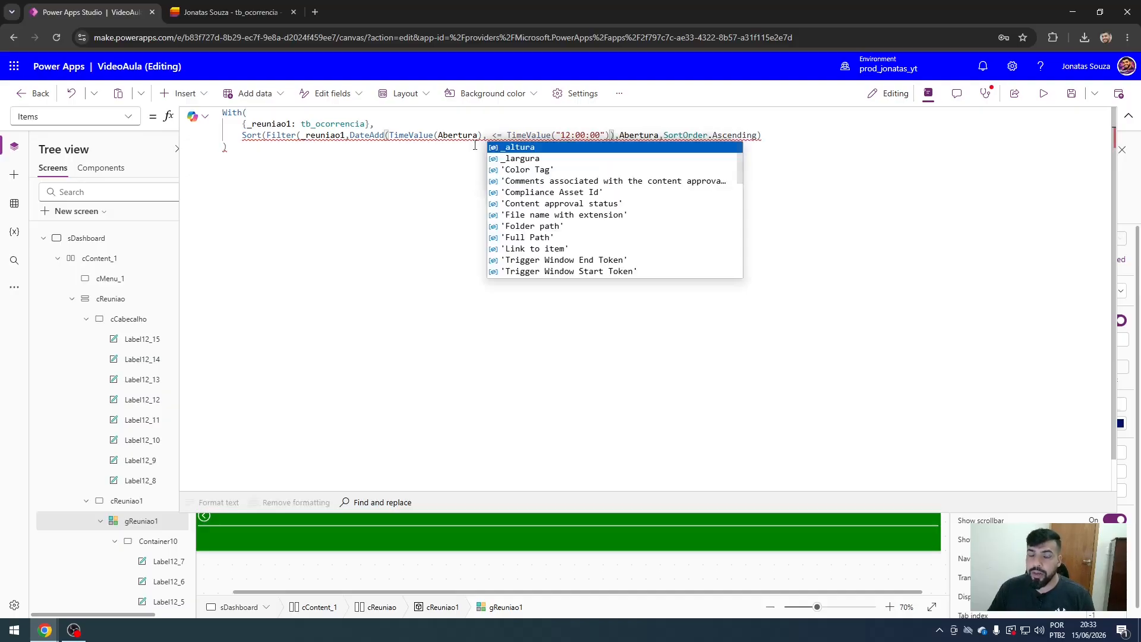
text(-5)
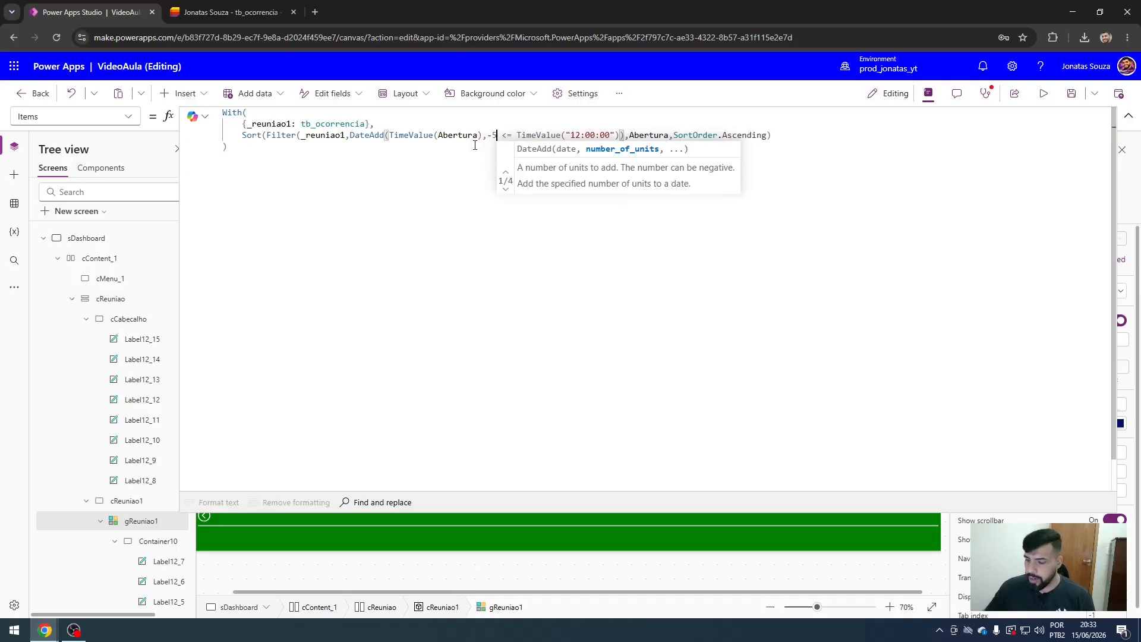
text(,)
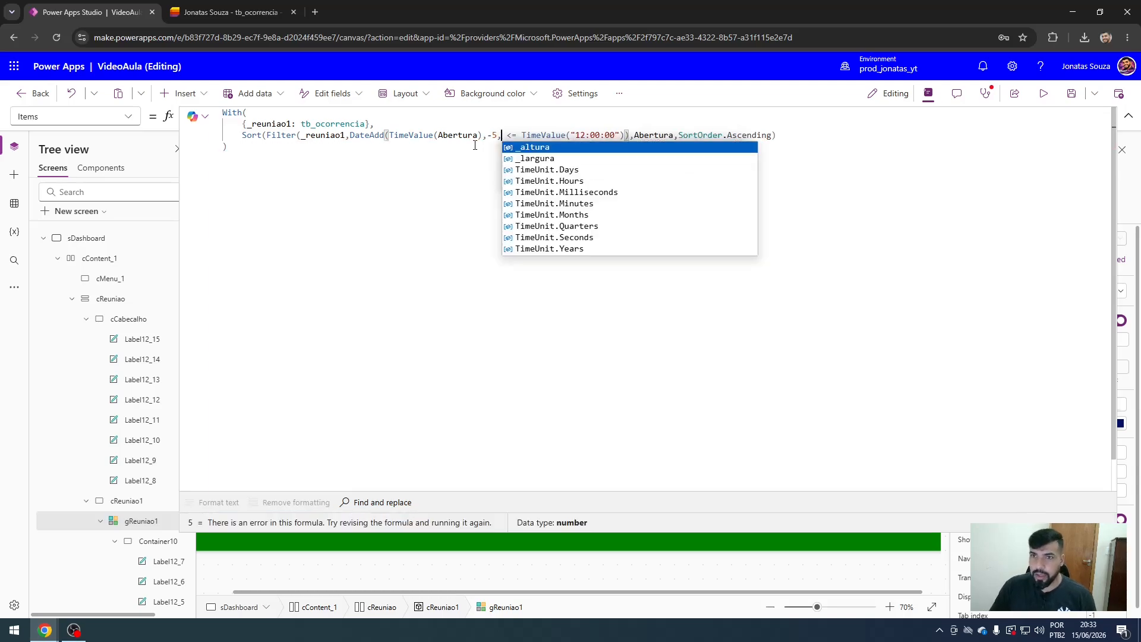
key(Down)
key(Down)
key(Down)
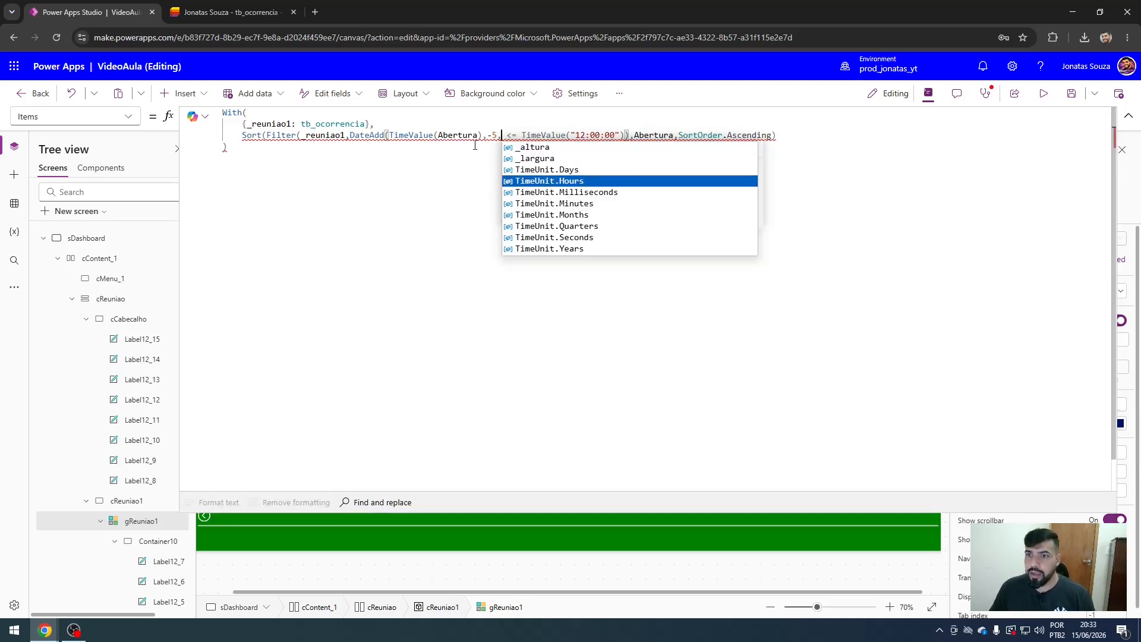
key(Tab)
text())
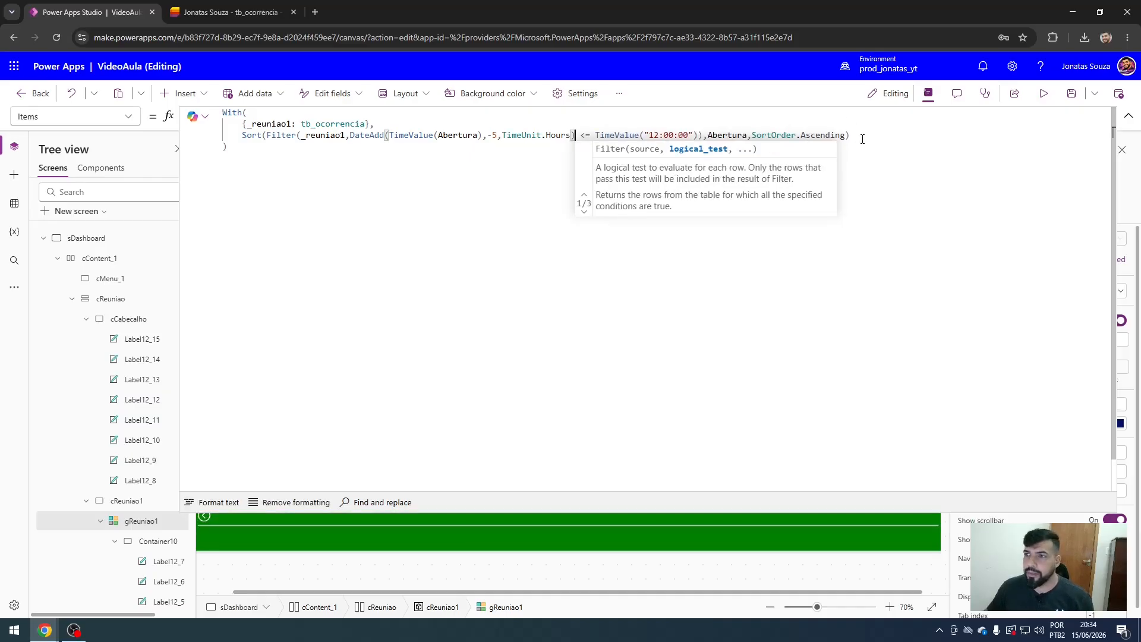
click(1129, 116)
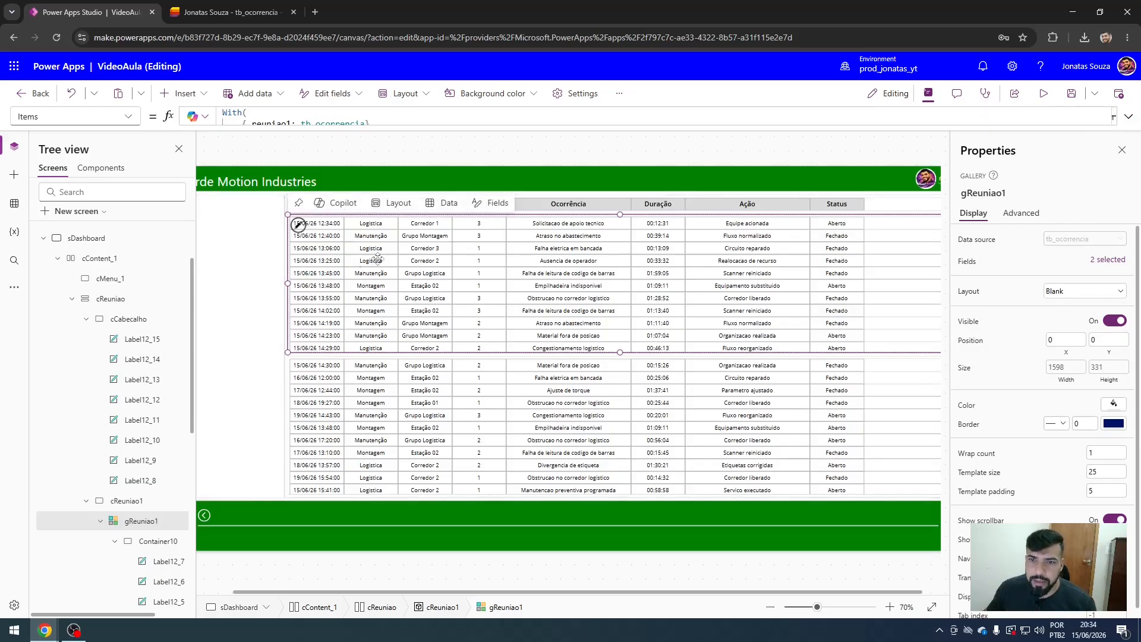
click(1043, 94)
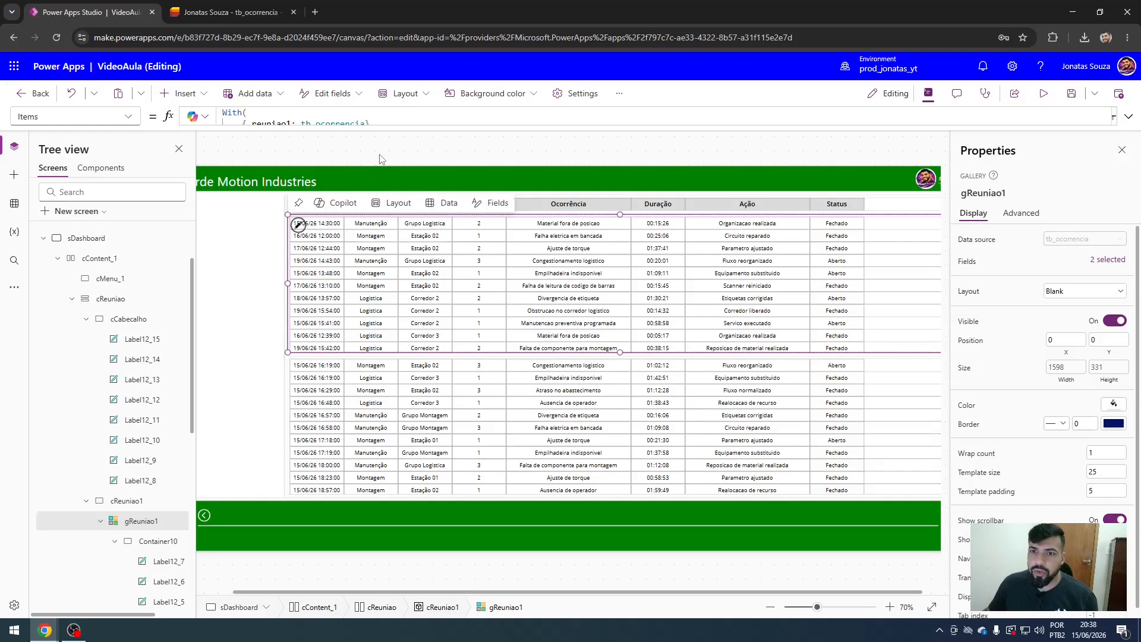
Wrap ThisItem.Abertura in DateAdd with an offset of -5 in the Text formula of gReuniao1's Abertura label.
click(380, 159)
click(317, 223)
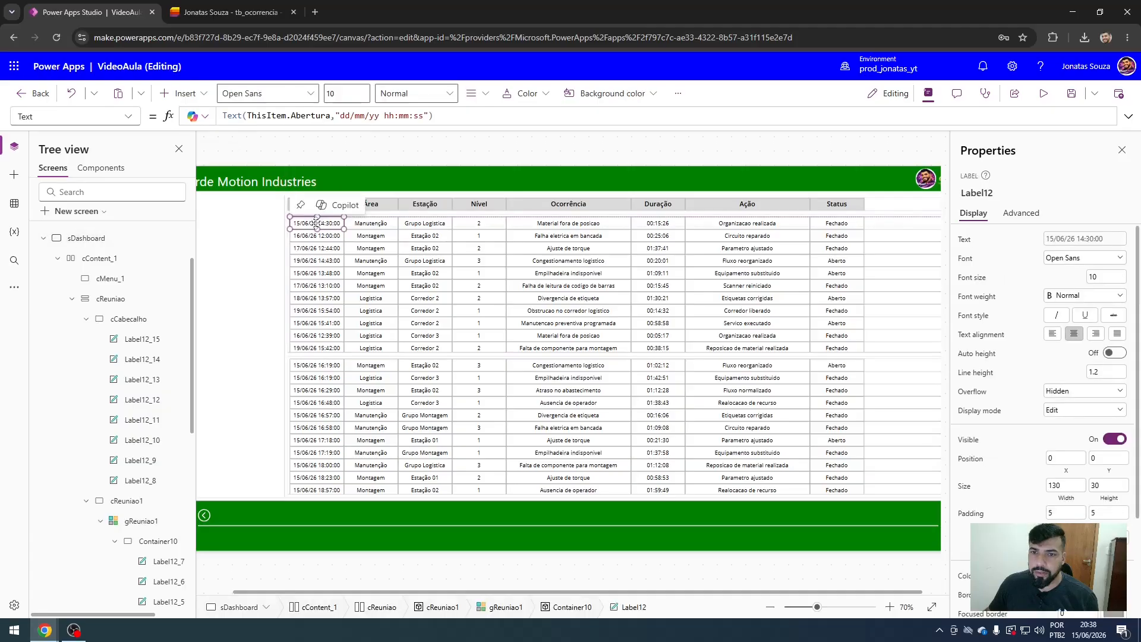
click(249, 116)
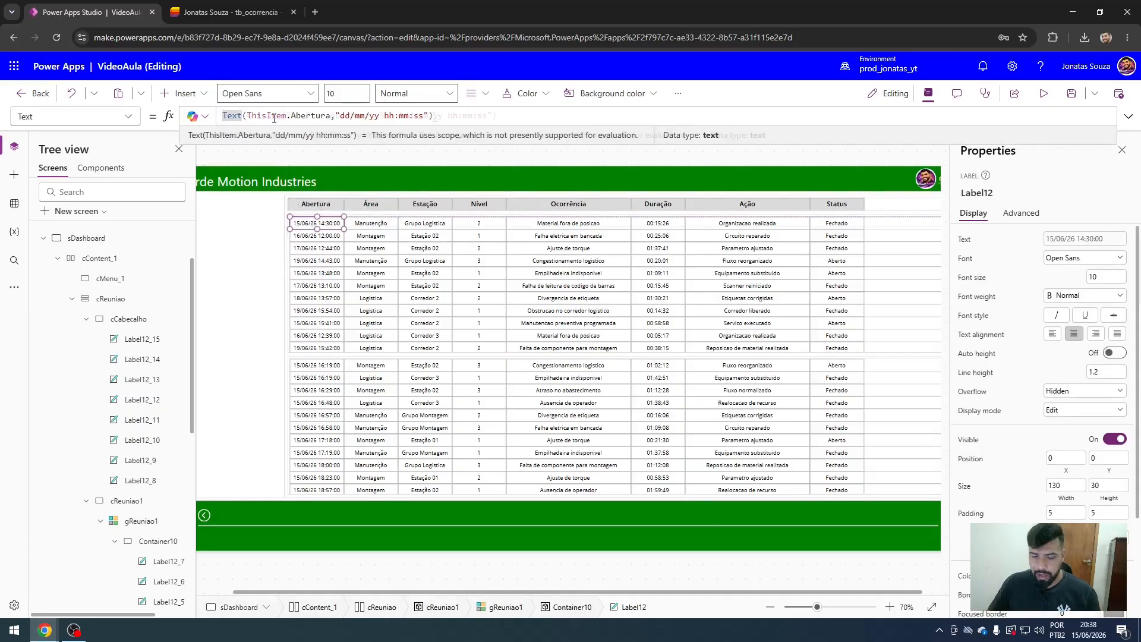
text(time)
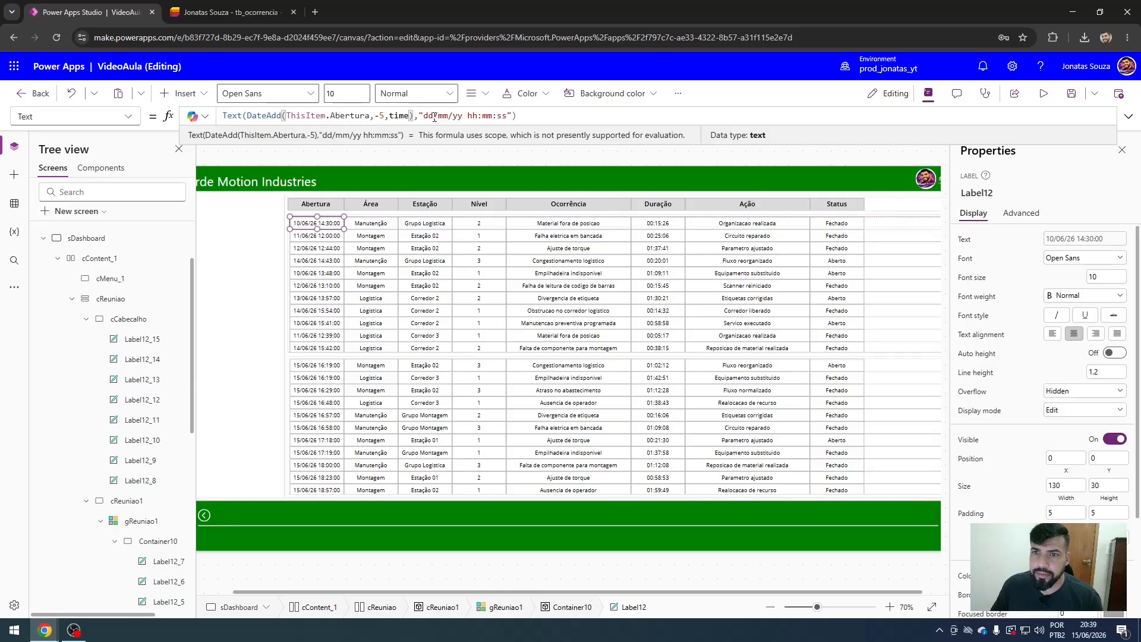
text(U)
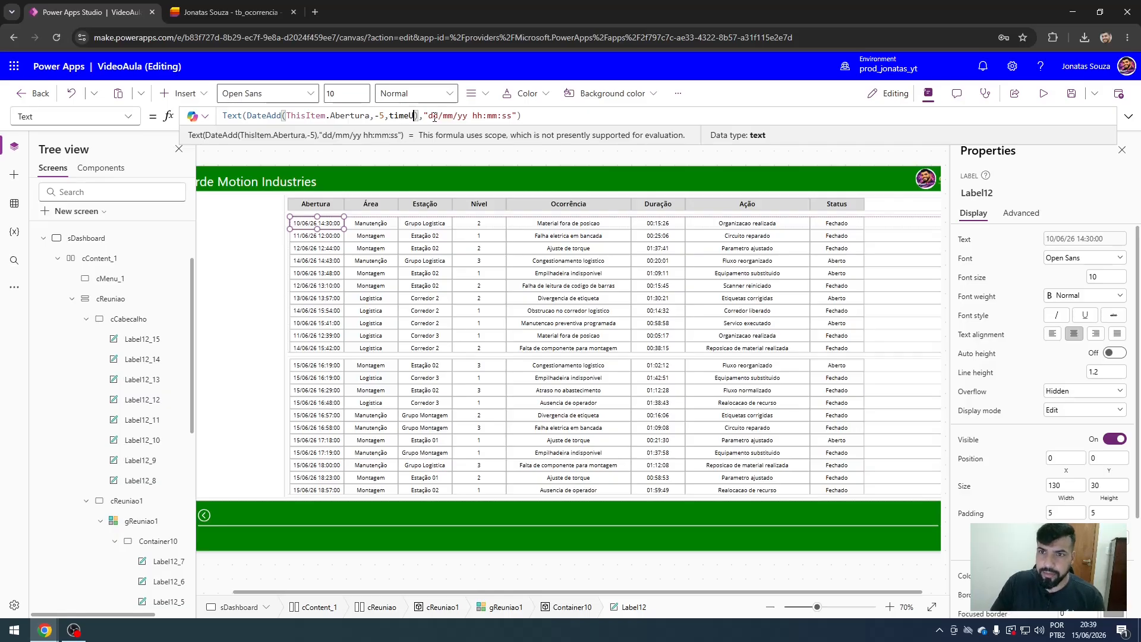
key(BackSpace)
key(BackSpace)
key(BackSpace)
key(BackSpace)
key(BackSpace)
key(BackSpace)
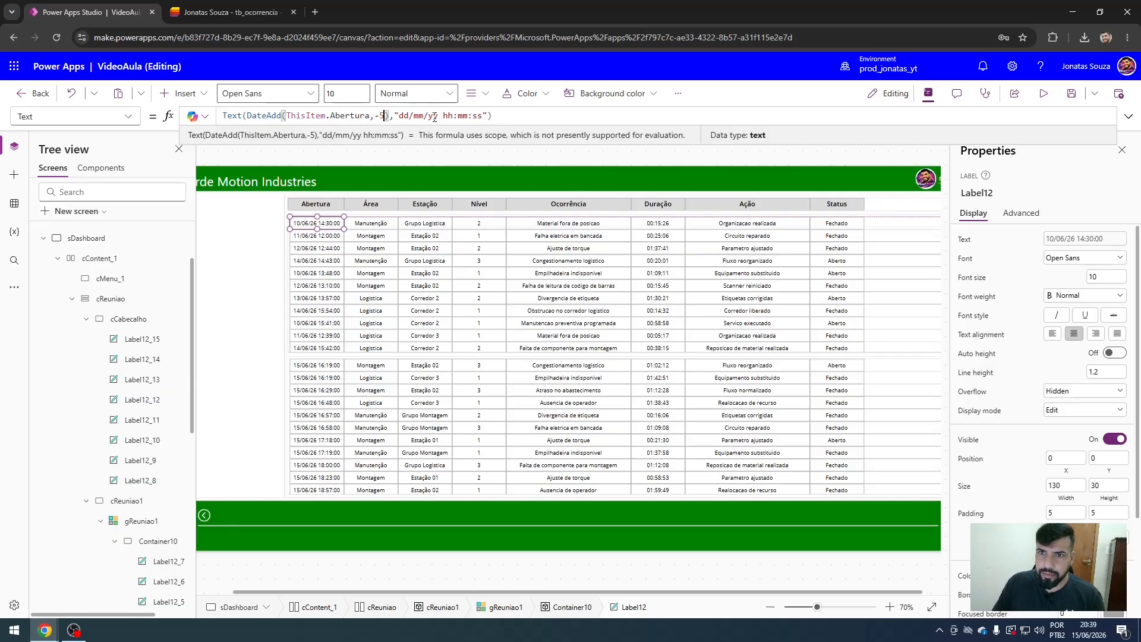
Add TimeUnit.Hours as the unit argument of DateAdd in the Abertura label's Text formula.
text(,)
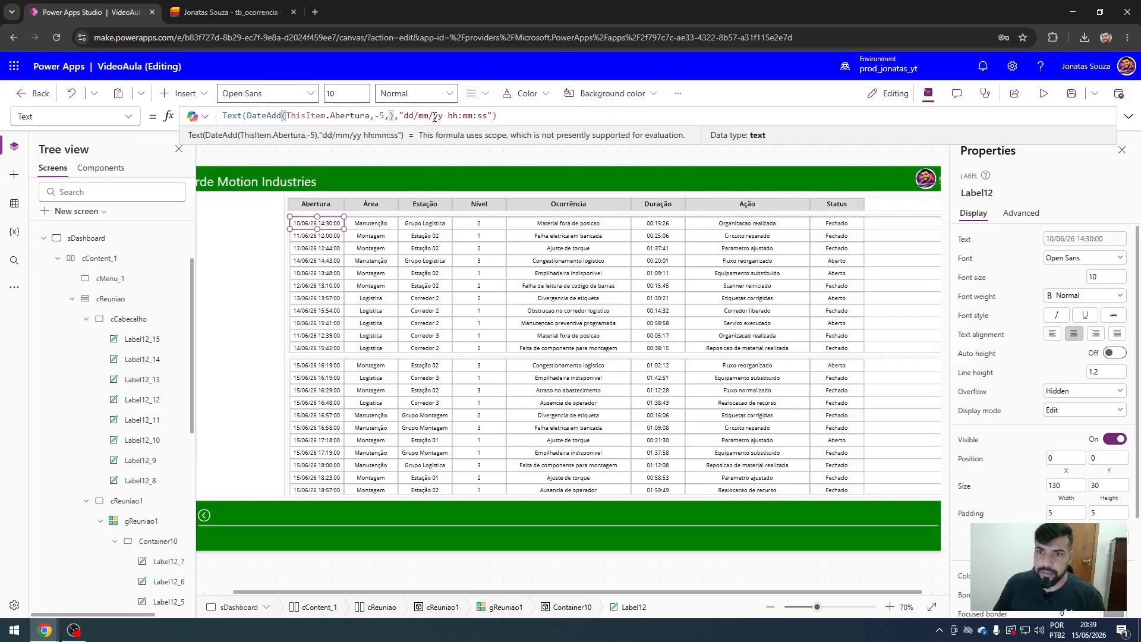
text(TimeUnit)
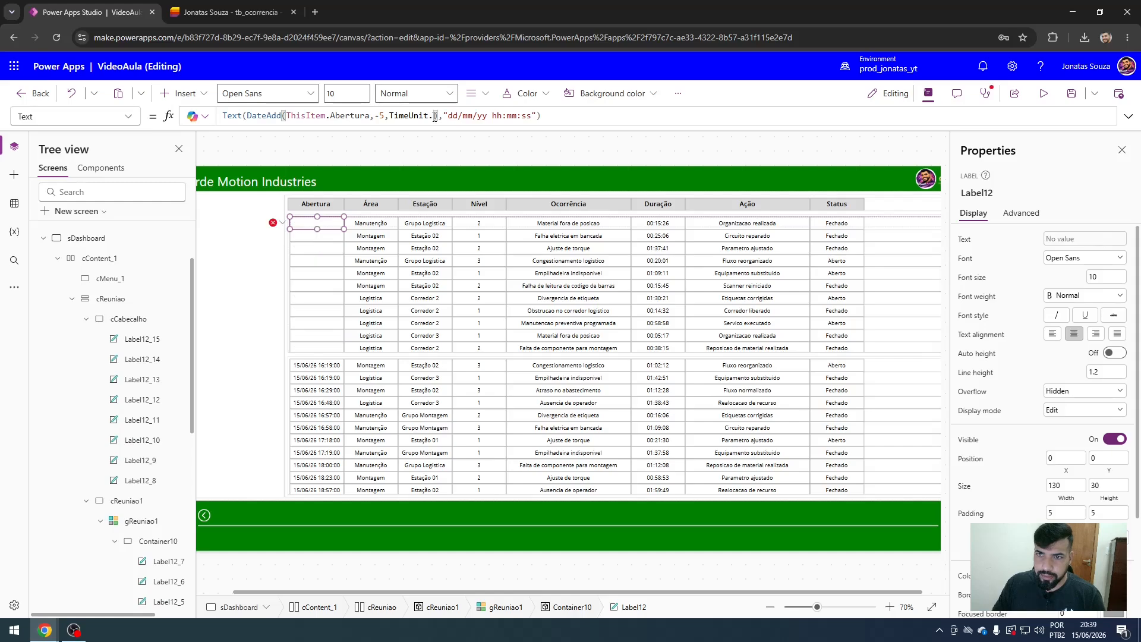
text(.Hour)
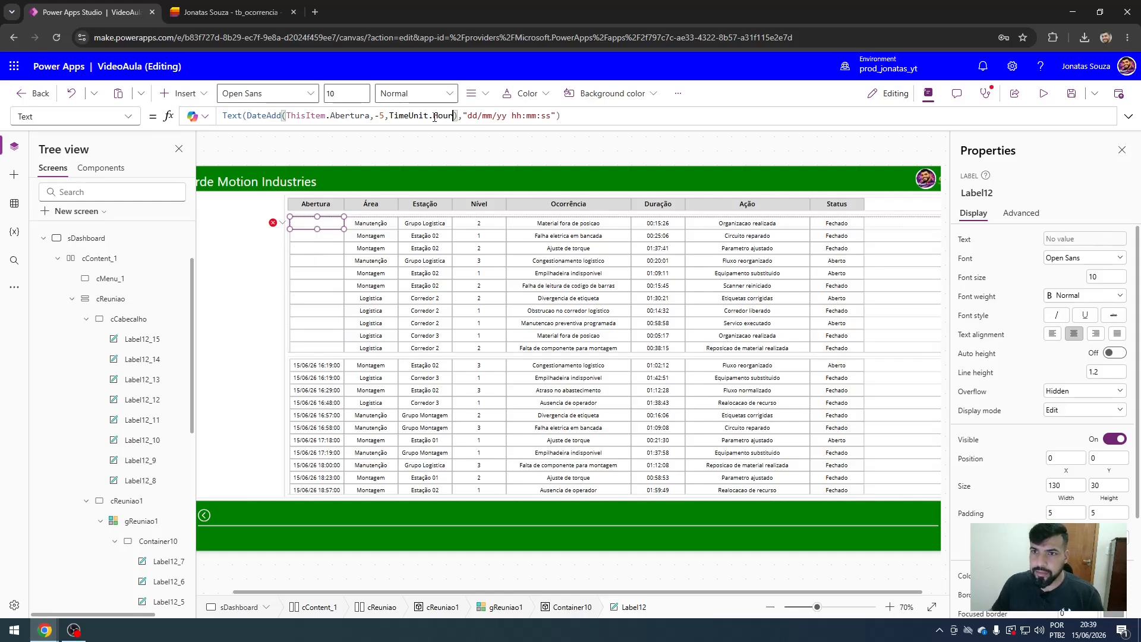
text(s)
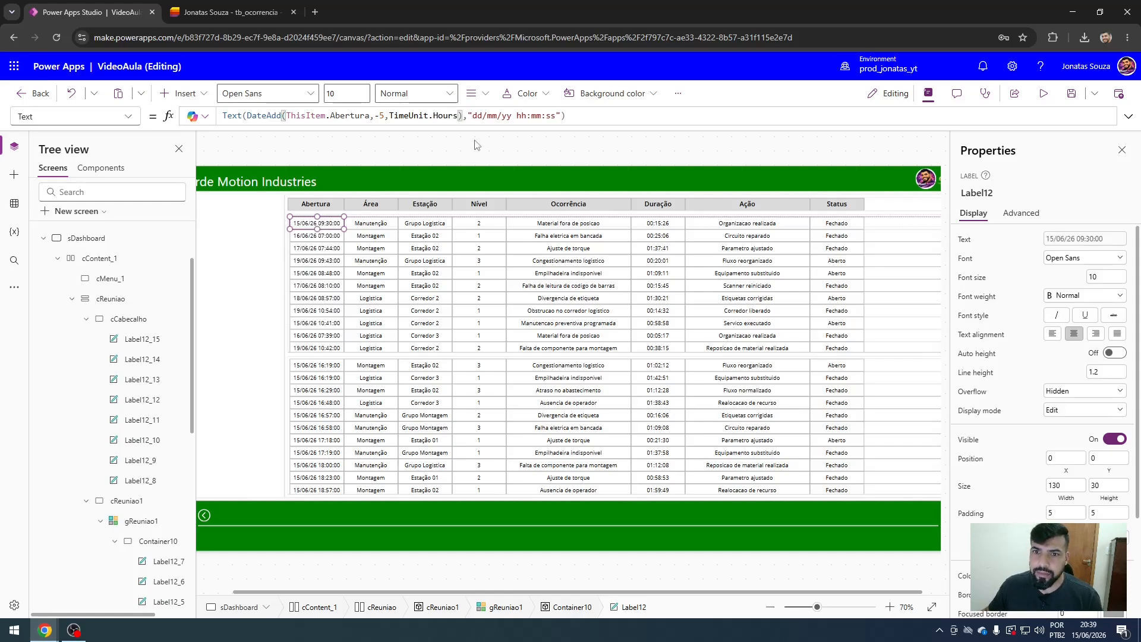
Check the opening times in the tb_ocorrencia list, and set the Abertura label's DateAdd offset to -4 hours.
click(256, 16)
click(83, 12)
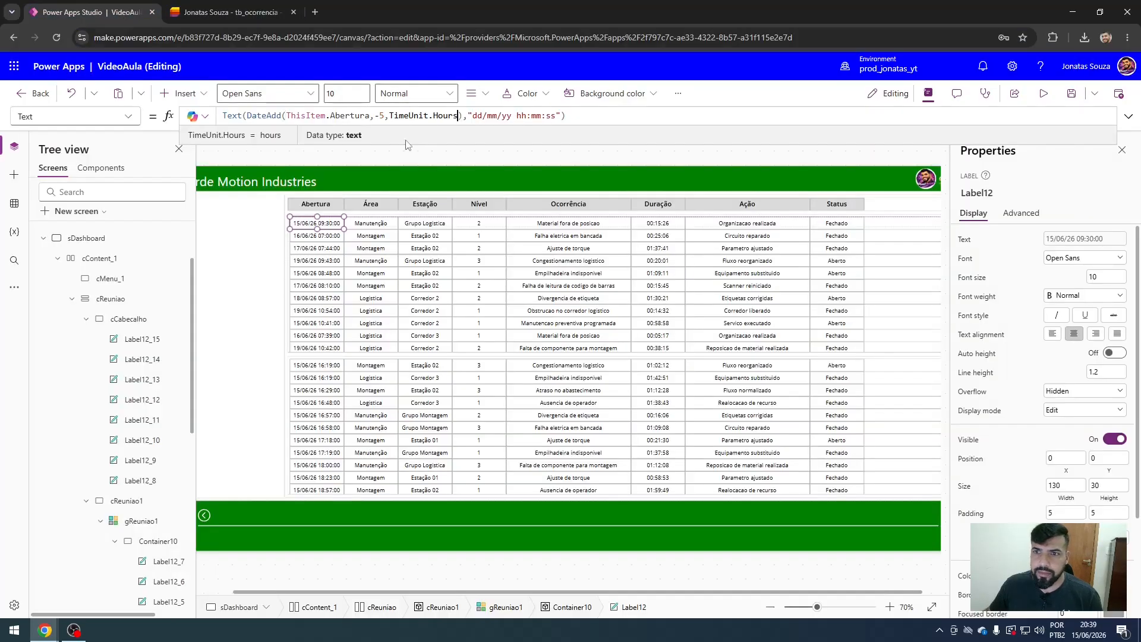
double_click(381, 114)
text(4)
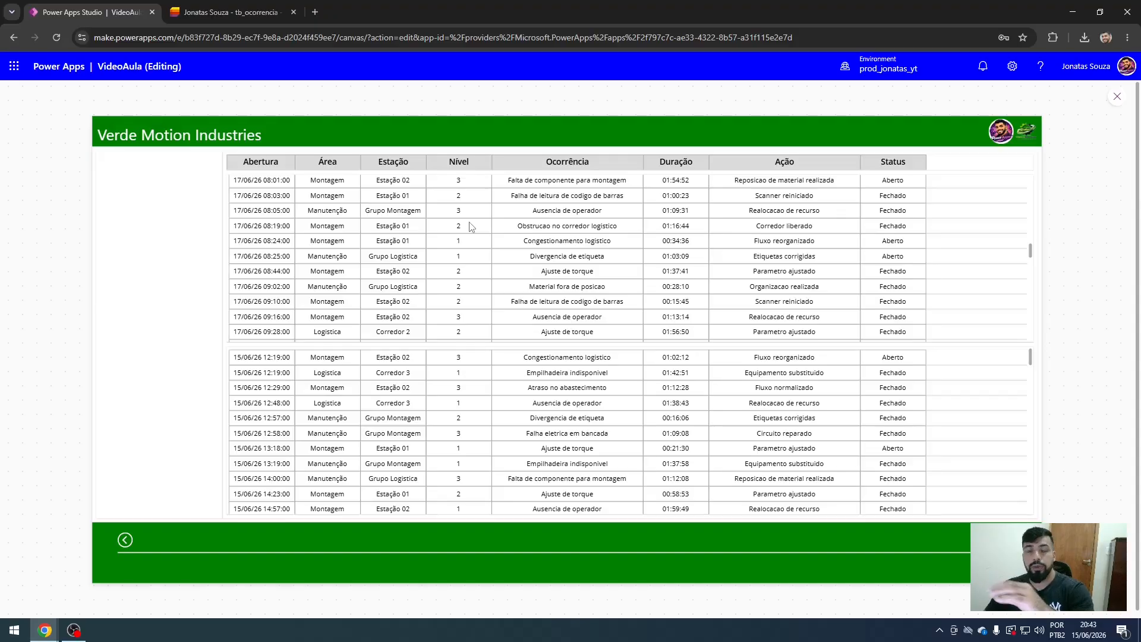
Review the Abertura times and their ascending order in the upper gallery of the app preview.
scroll(478, 231, up, 5)
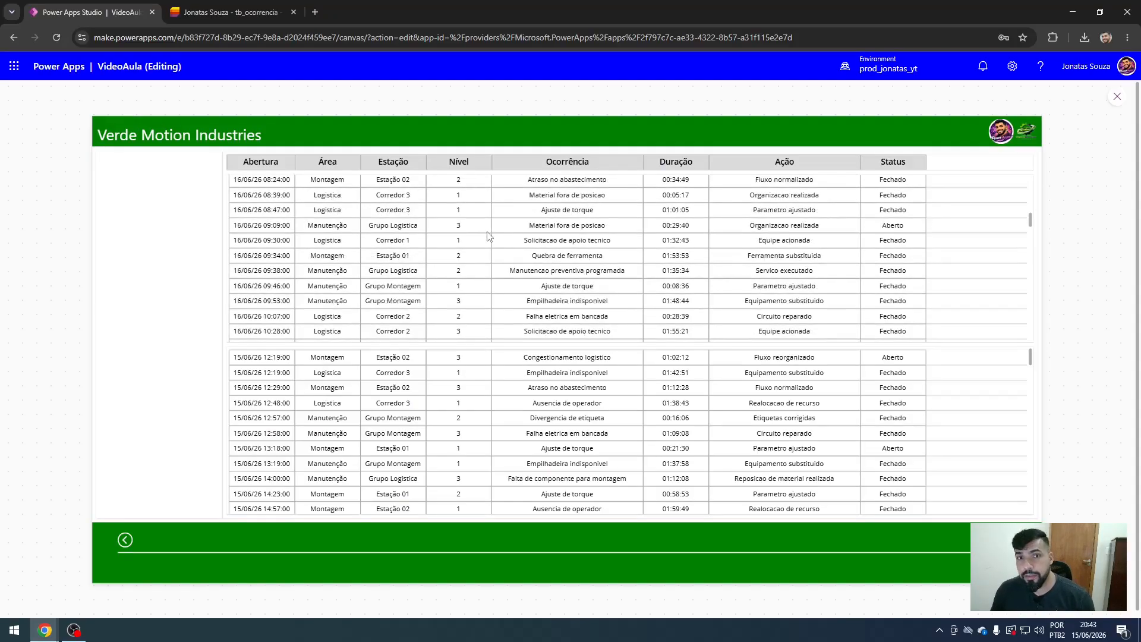